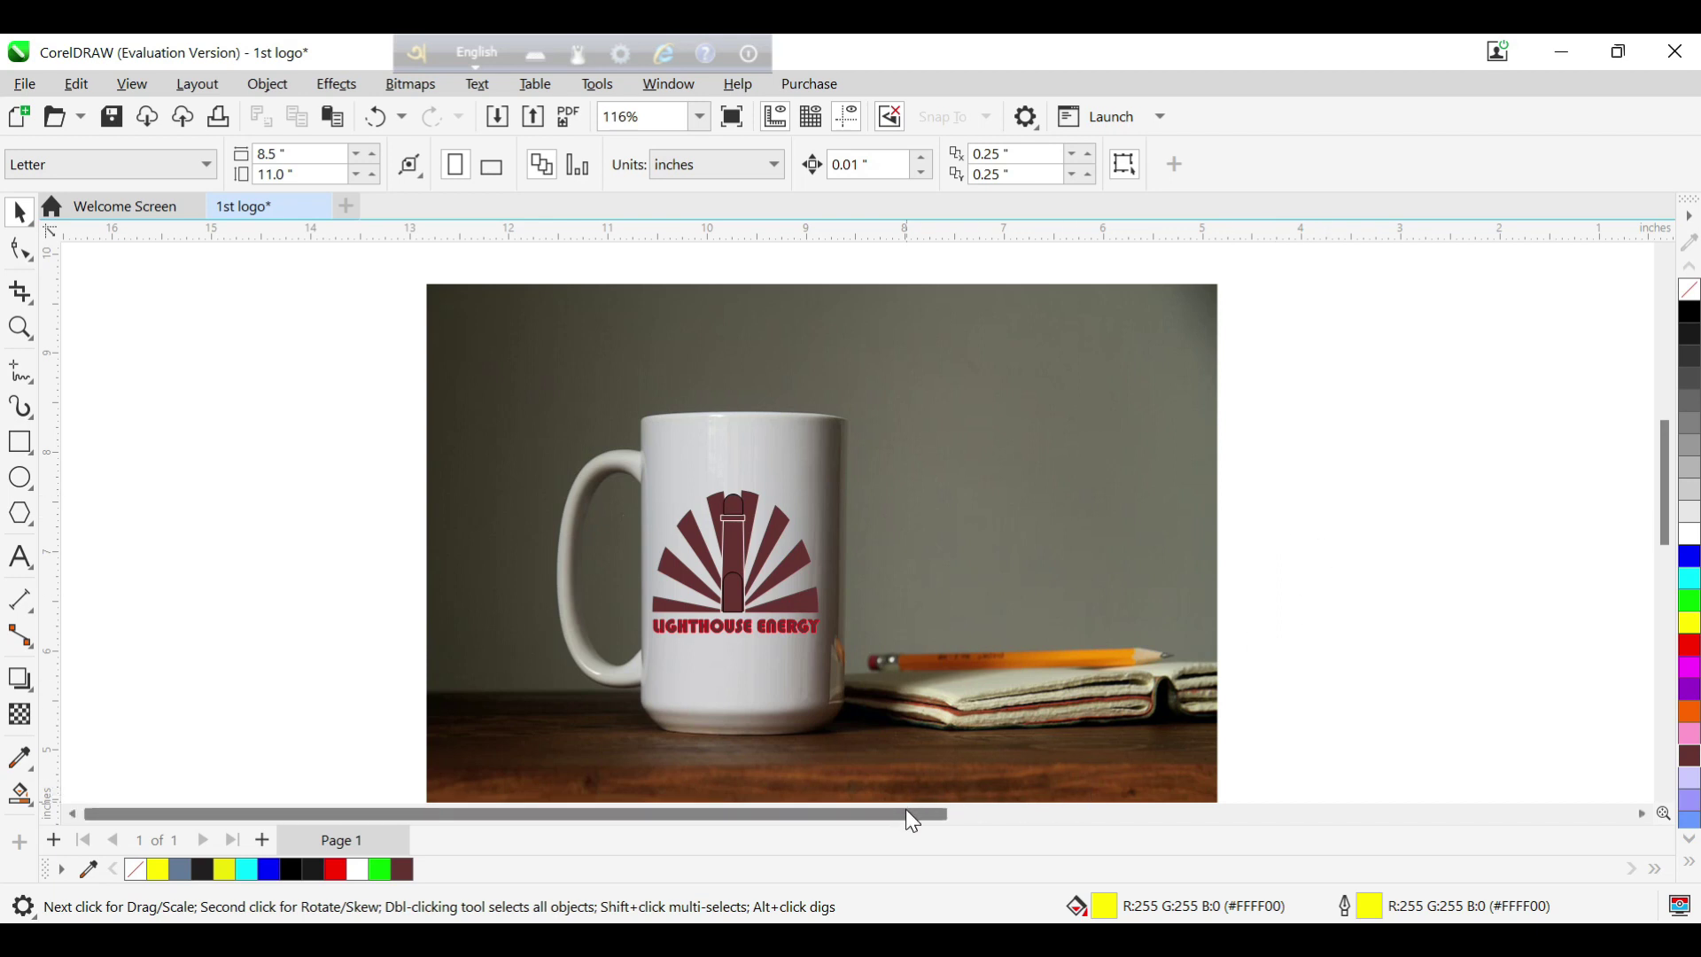
- Draw a circle about 5.26 inches in diameter on the blank page beside the mug photo
left_click_drag(905, 810, 1305, 830)
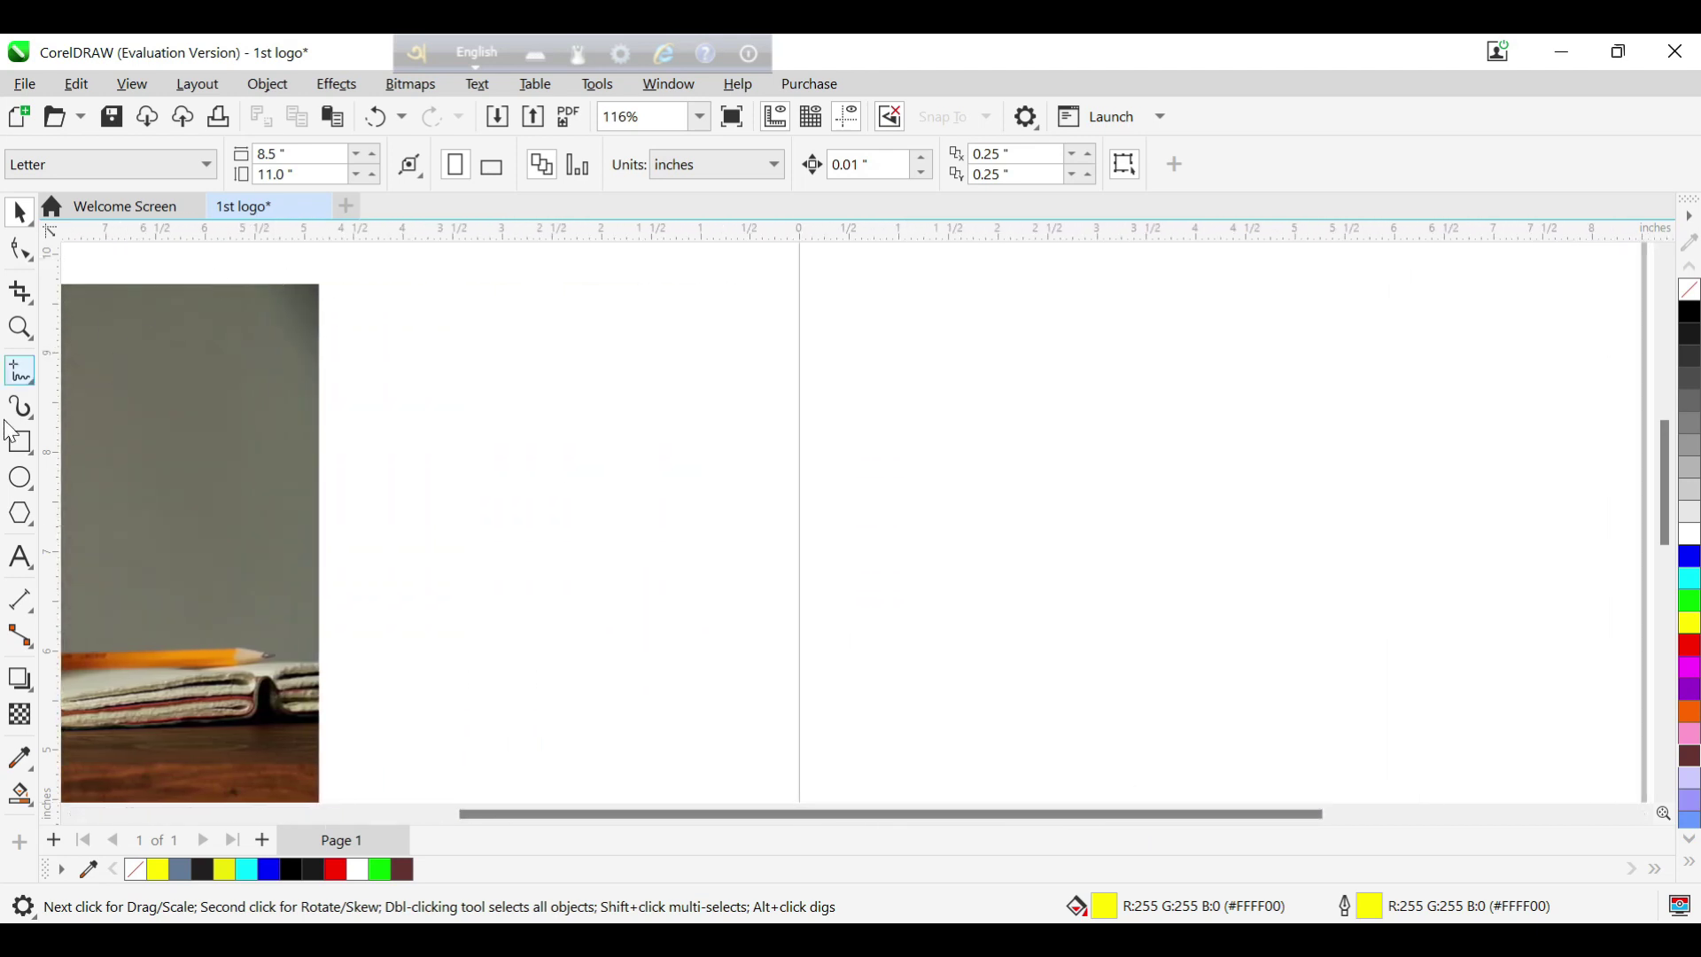
left_click(20, 479)
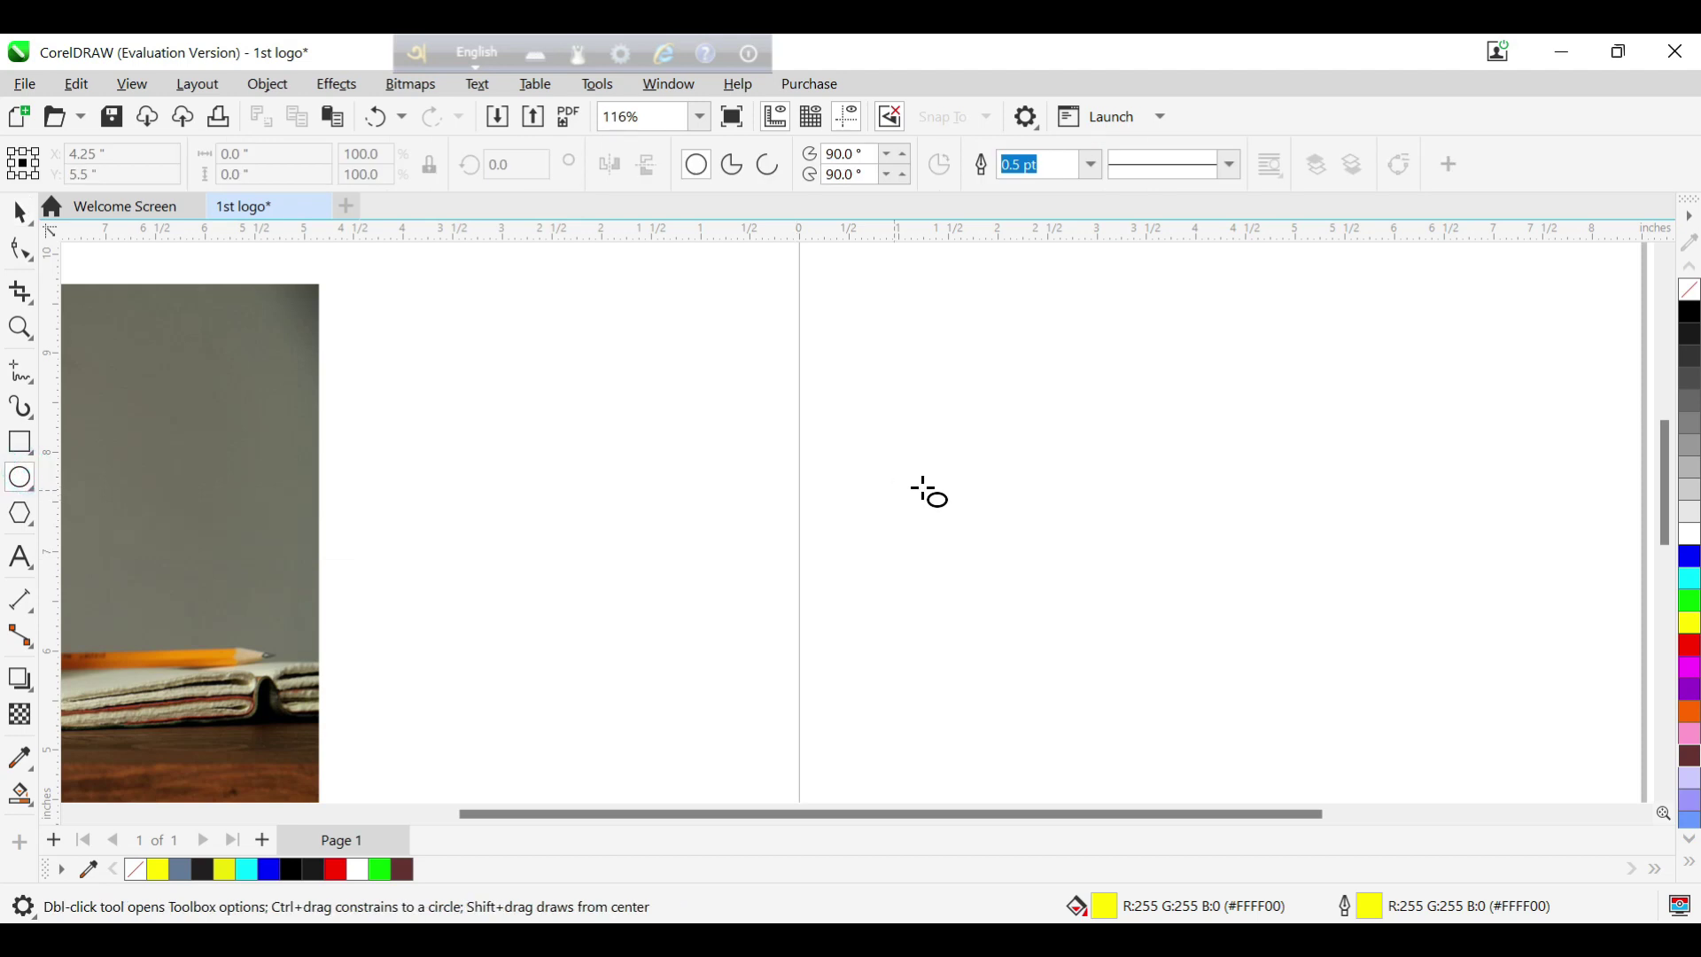
left_click_drag(971, 500, 1227, 668)
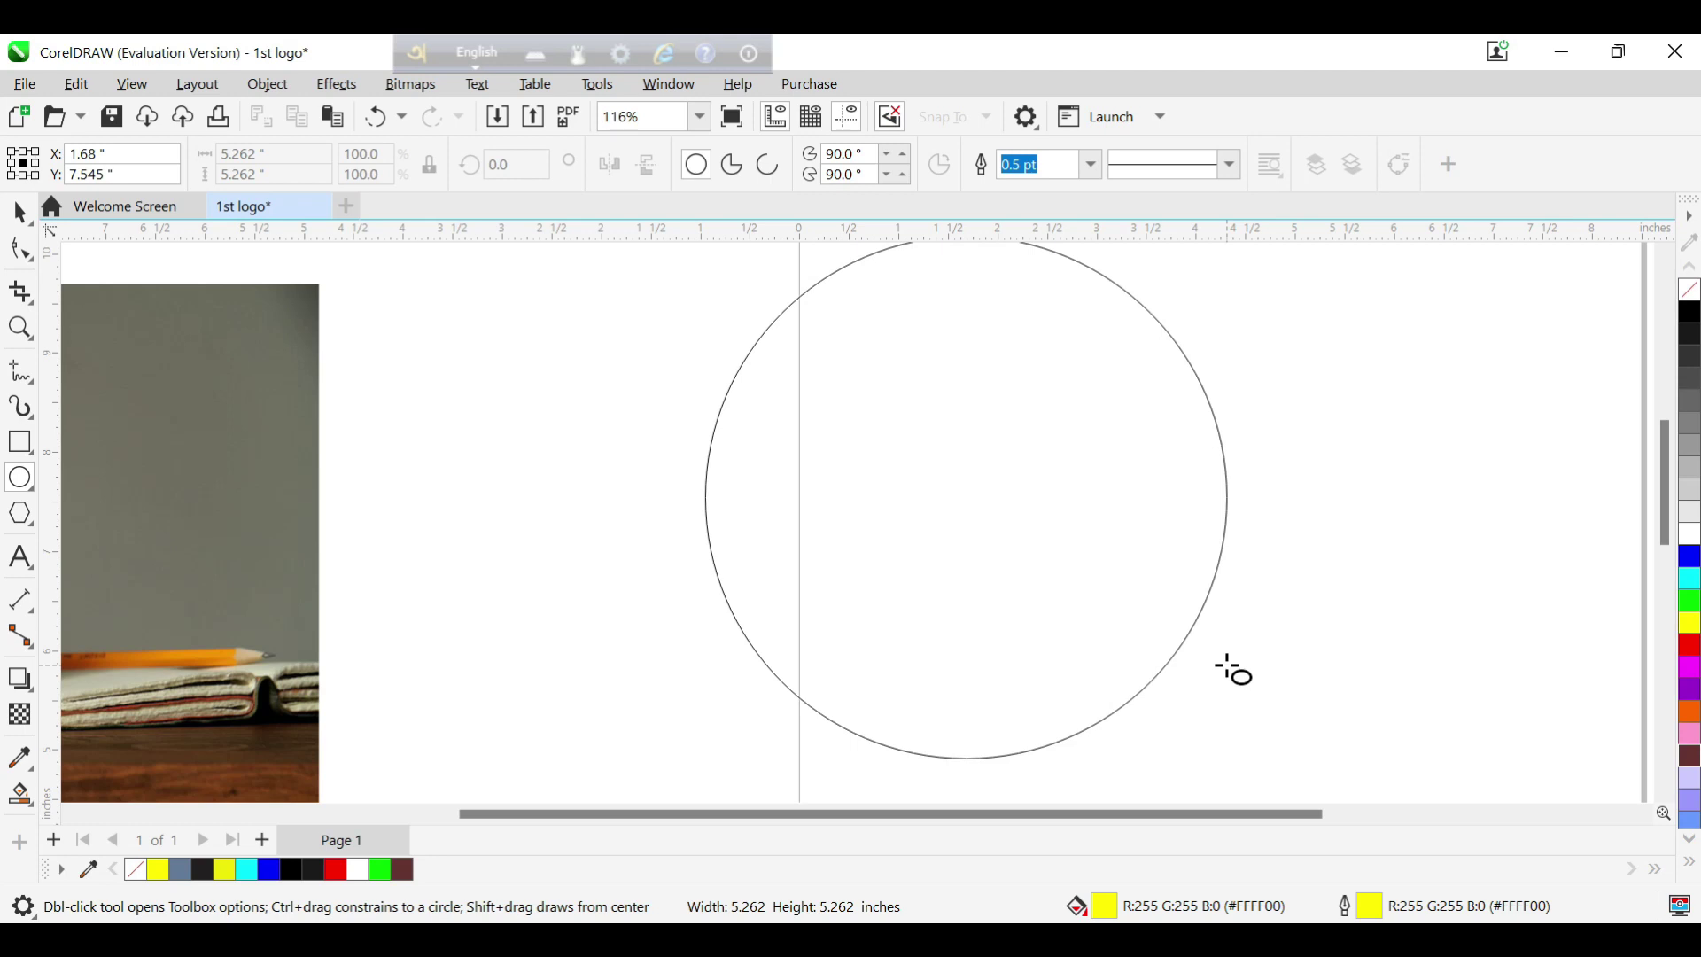
left_click_drag(1225, 666, 1226, 669)
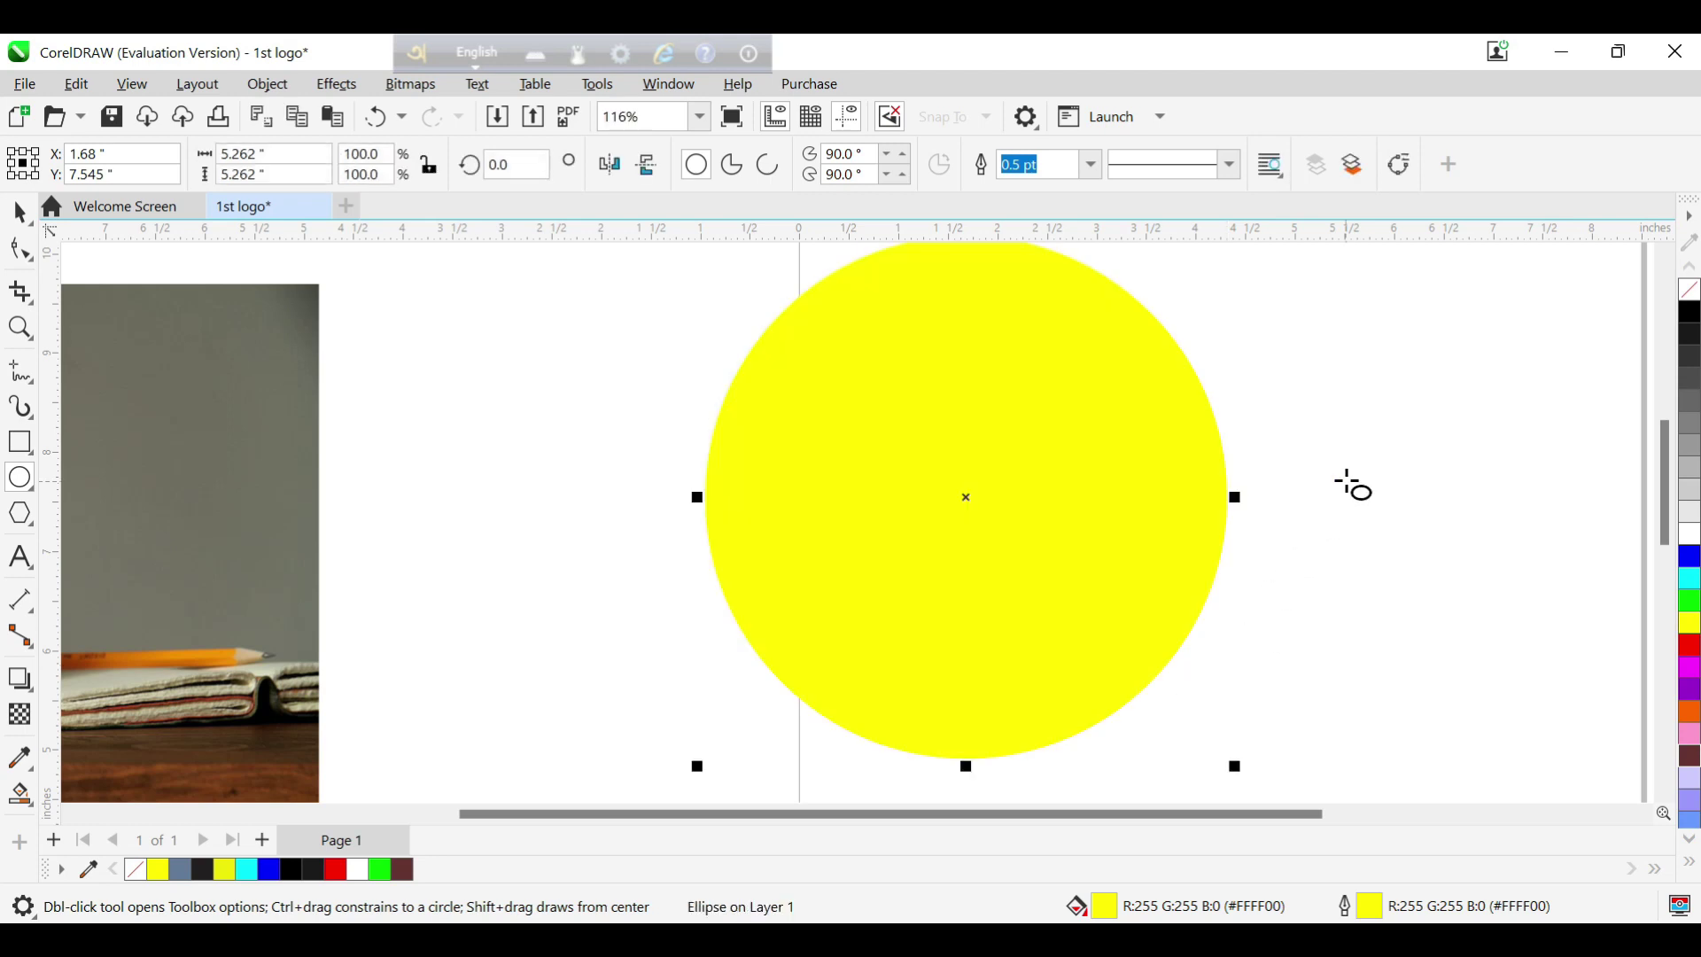
- Give the circle a black outline and remove its fill
scroll(1403, 542, "up", 1)
scroll(1401, 543, "down", 2)
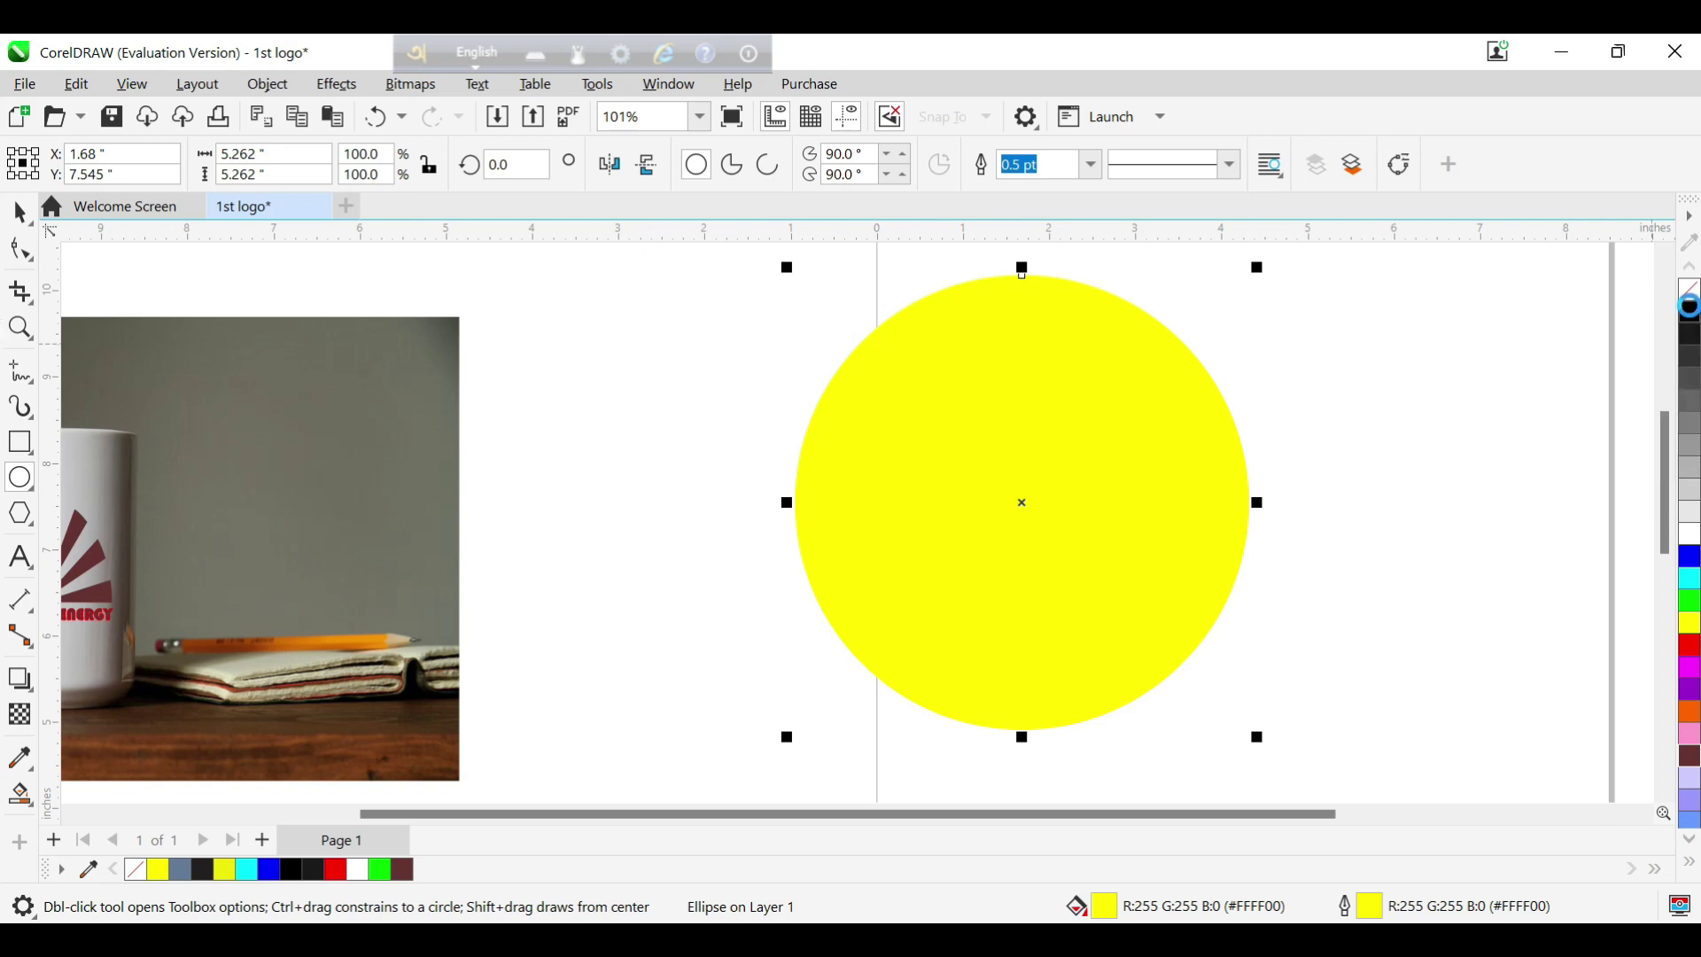
right_click(1690, 310)
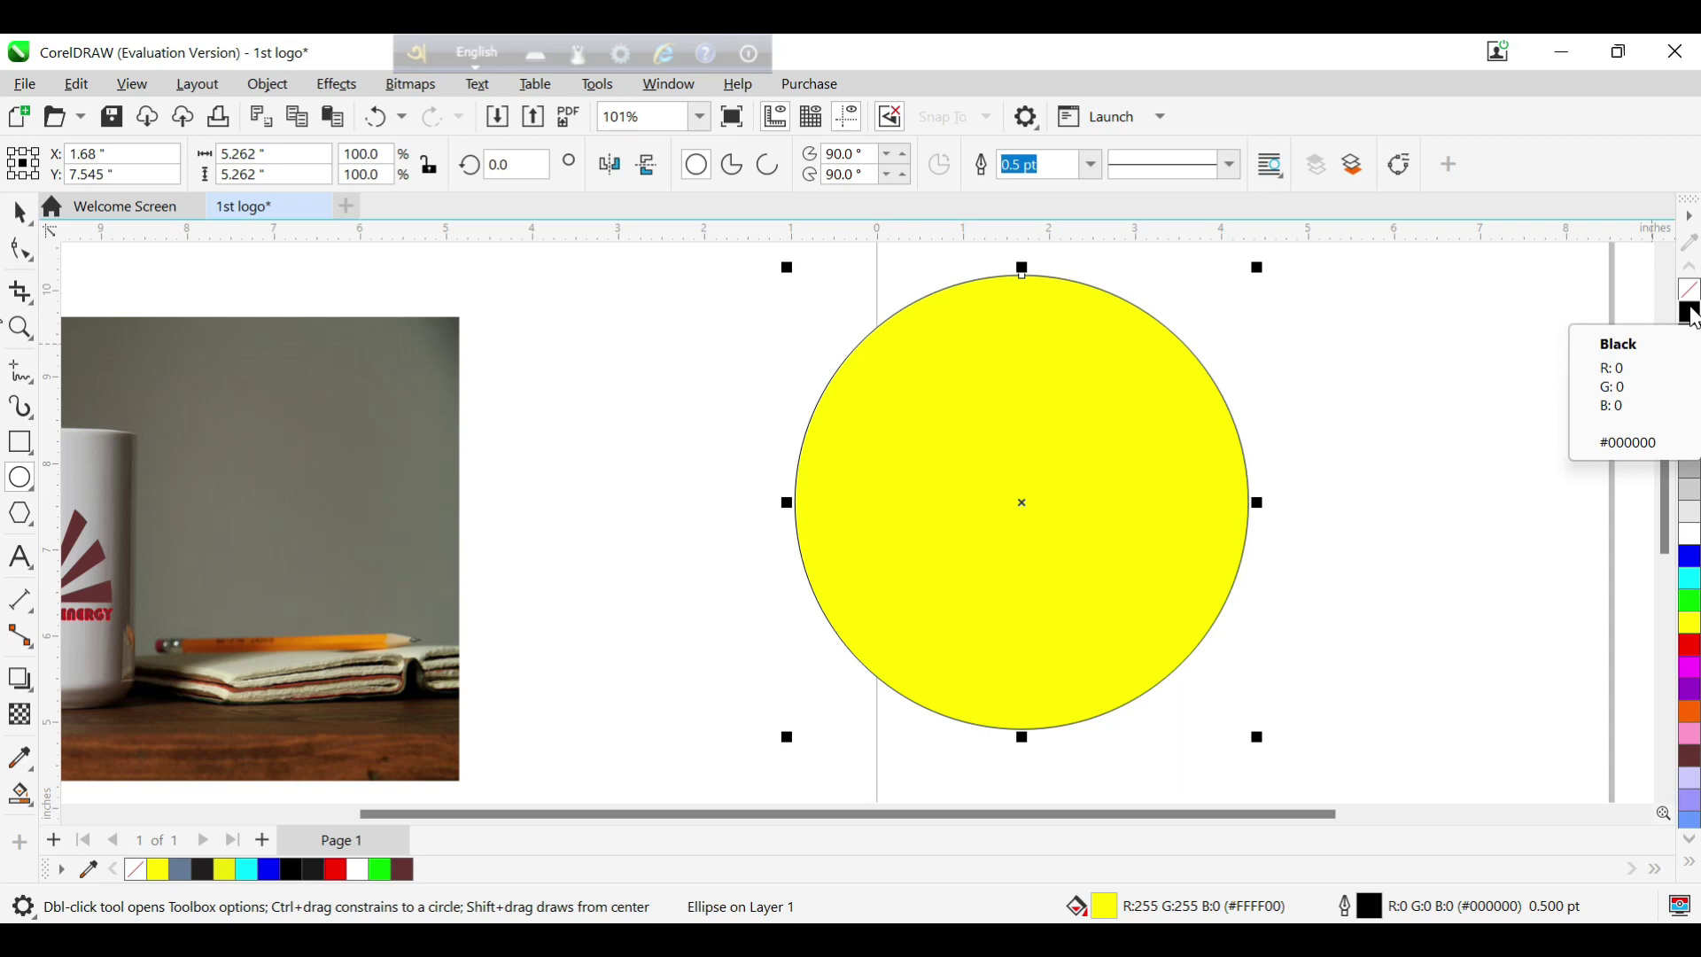
left_click(1692, 559)
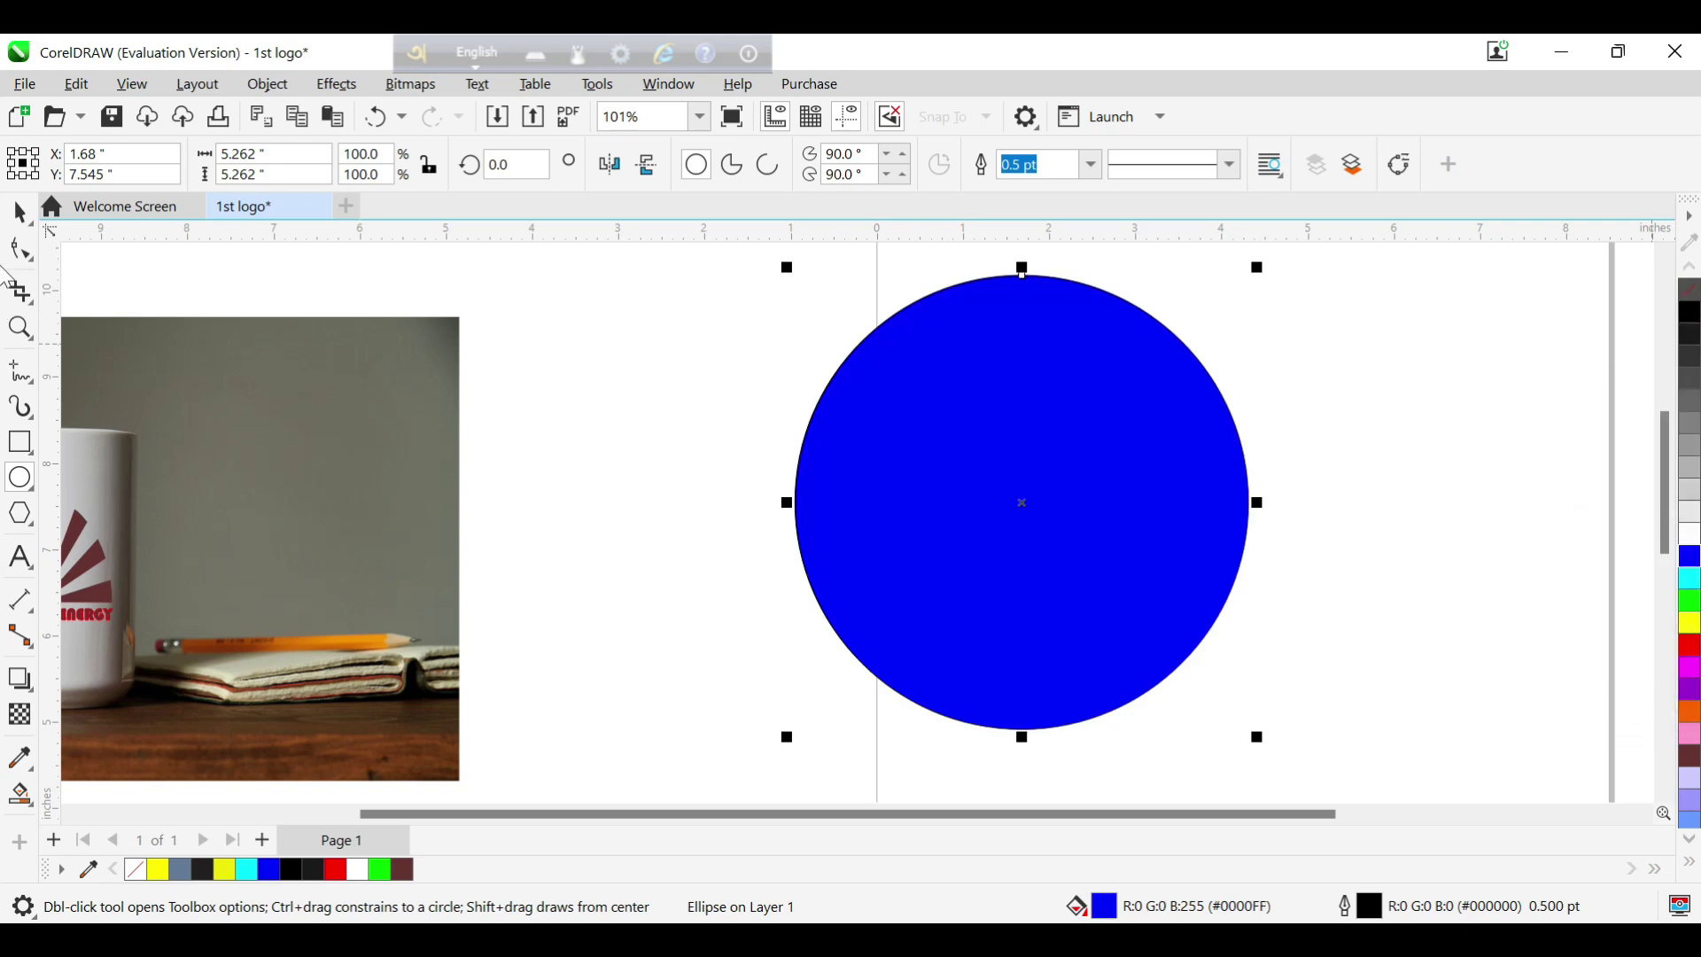
left_click(1690, 289)
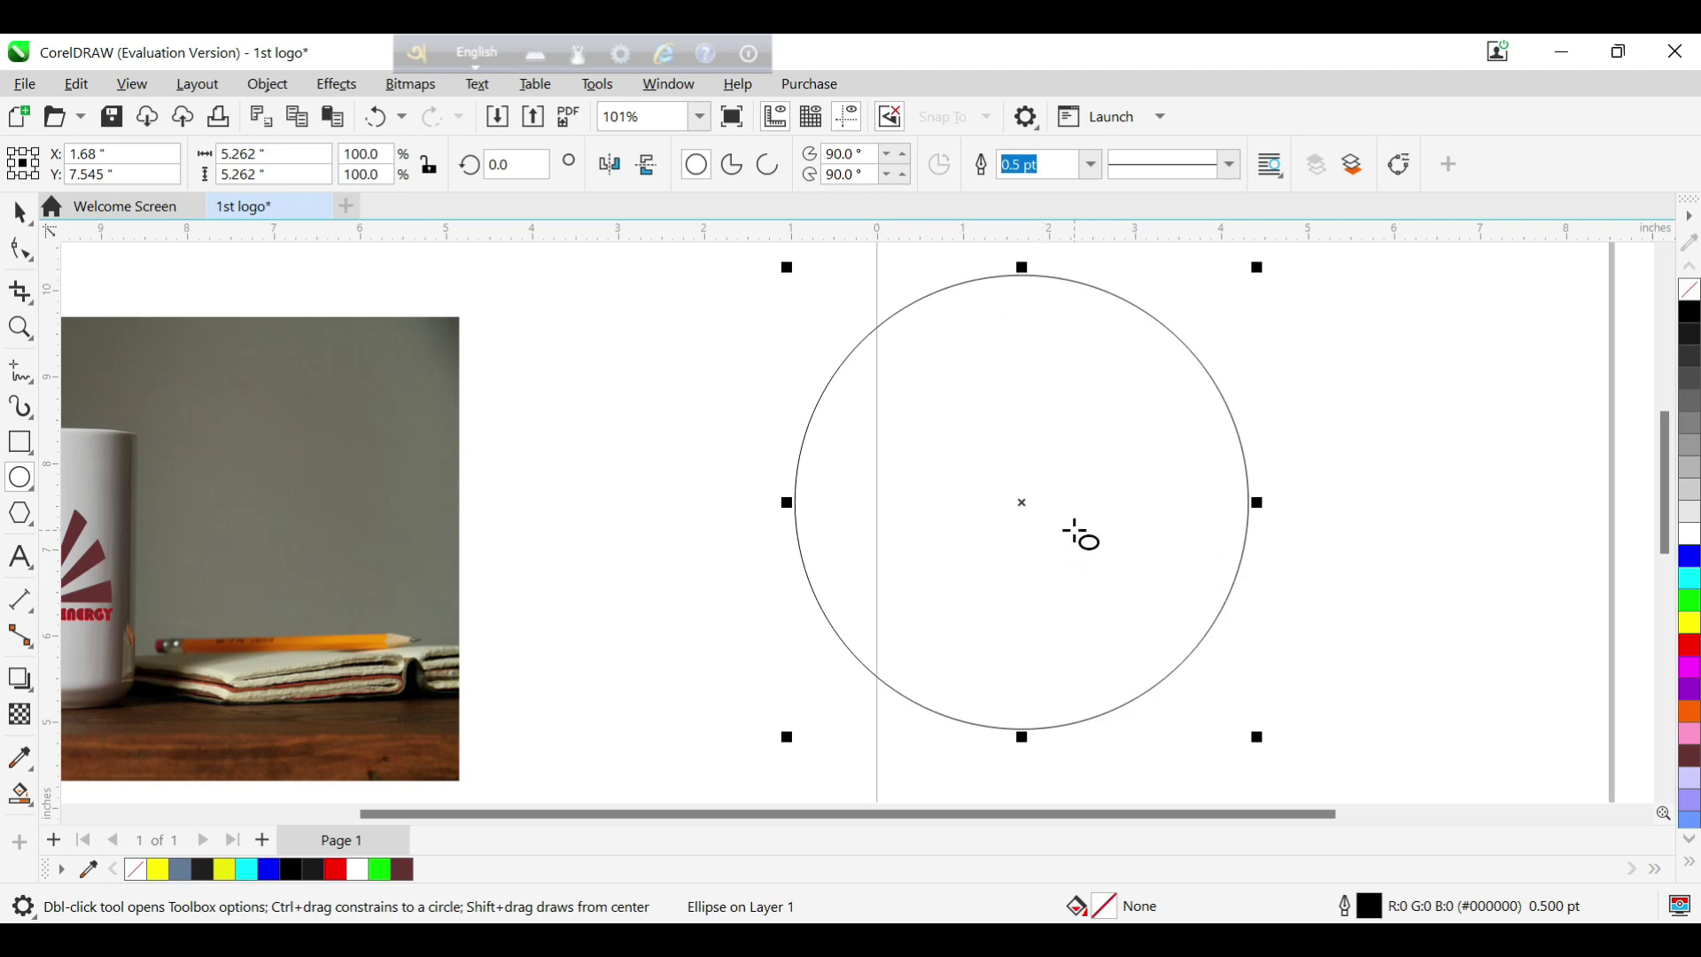
- Draw a nearly horizontal straight line about 6.9 inches long across the circle's middle and colour its outline black
left_click(19, 372)
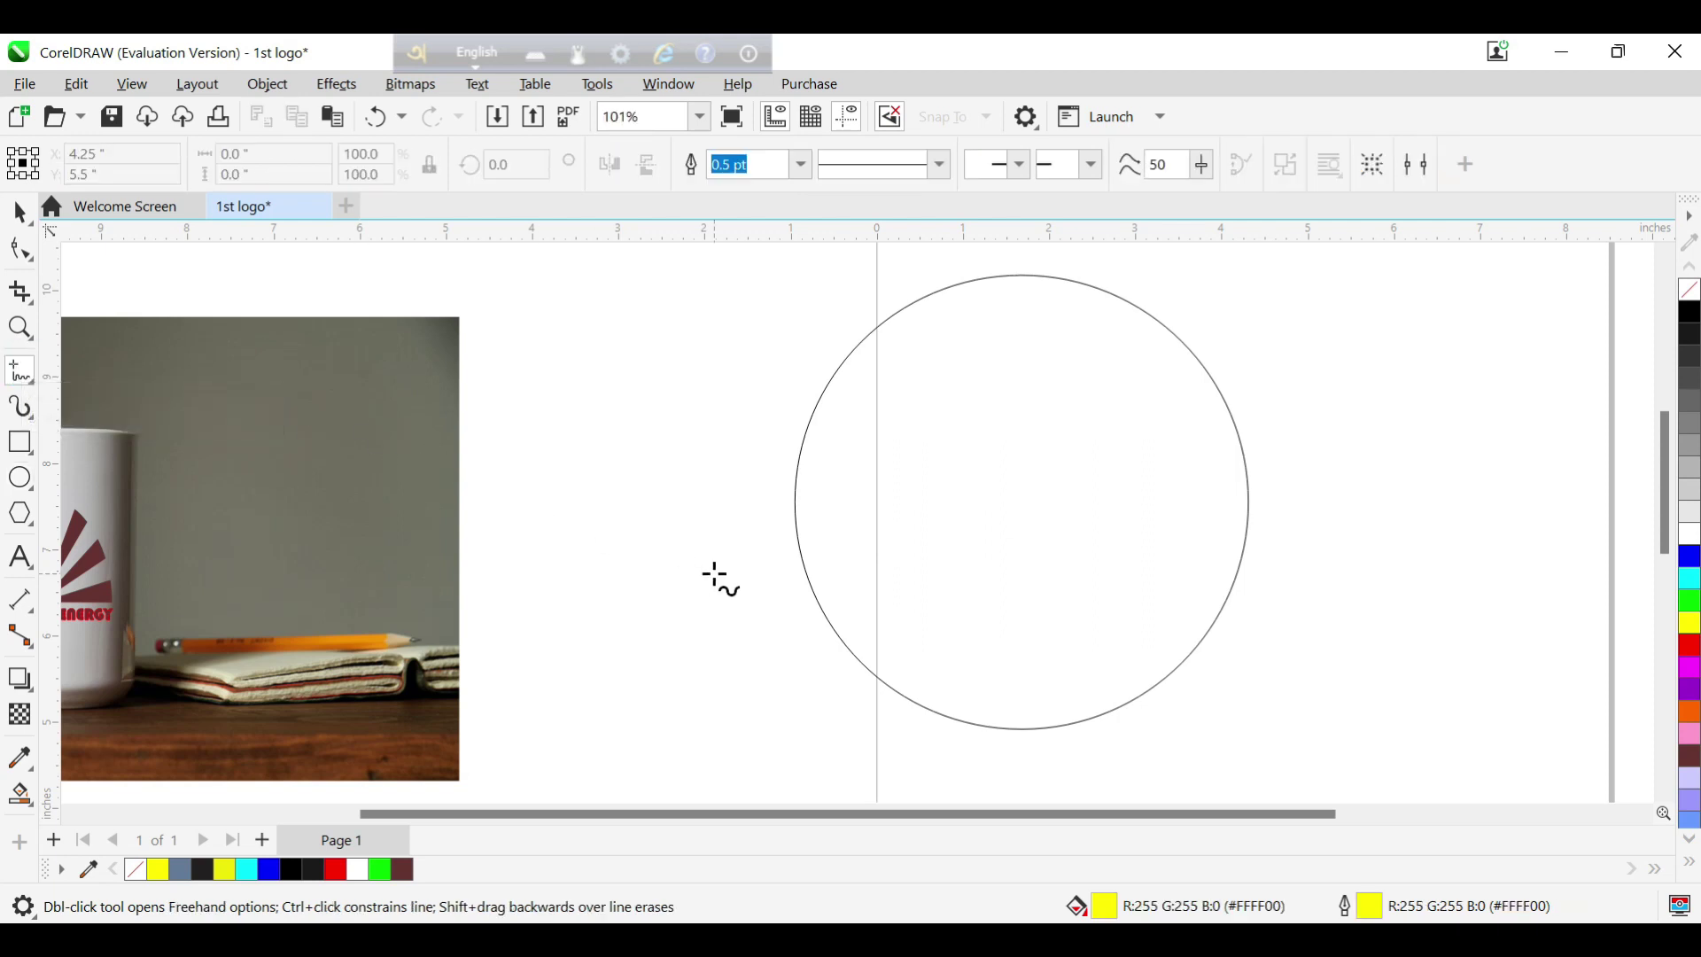
left_click(718, 502)
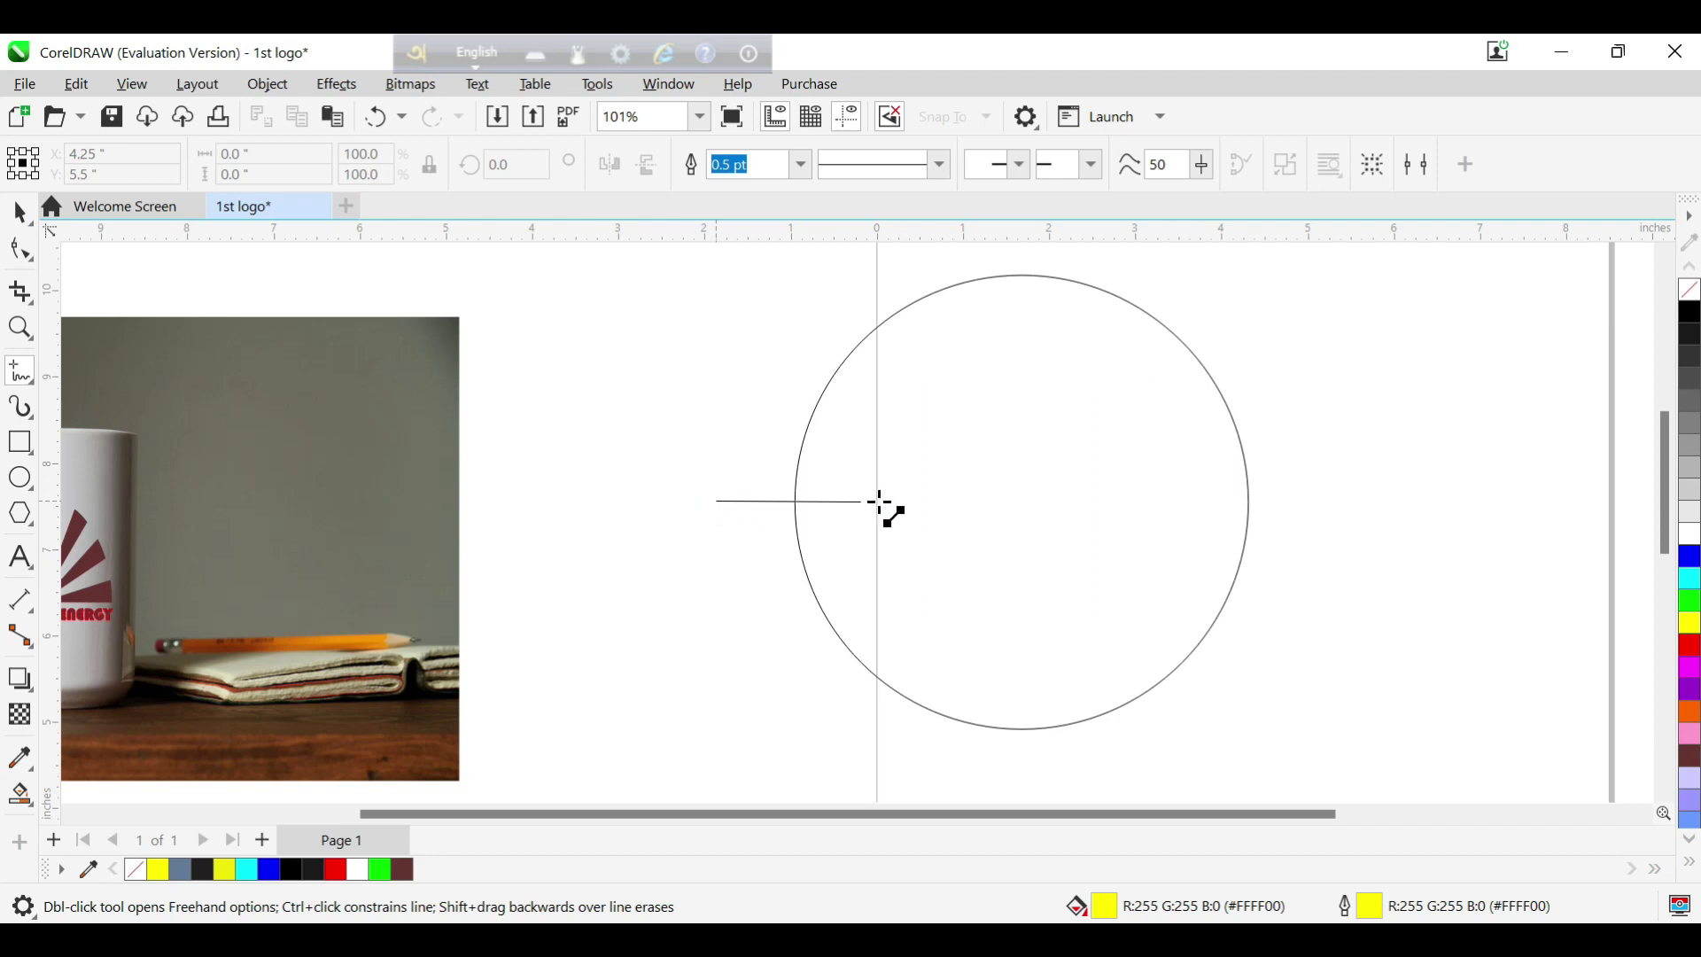
left_click(1312, 501)
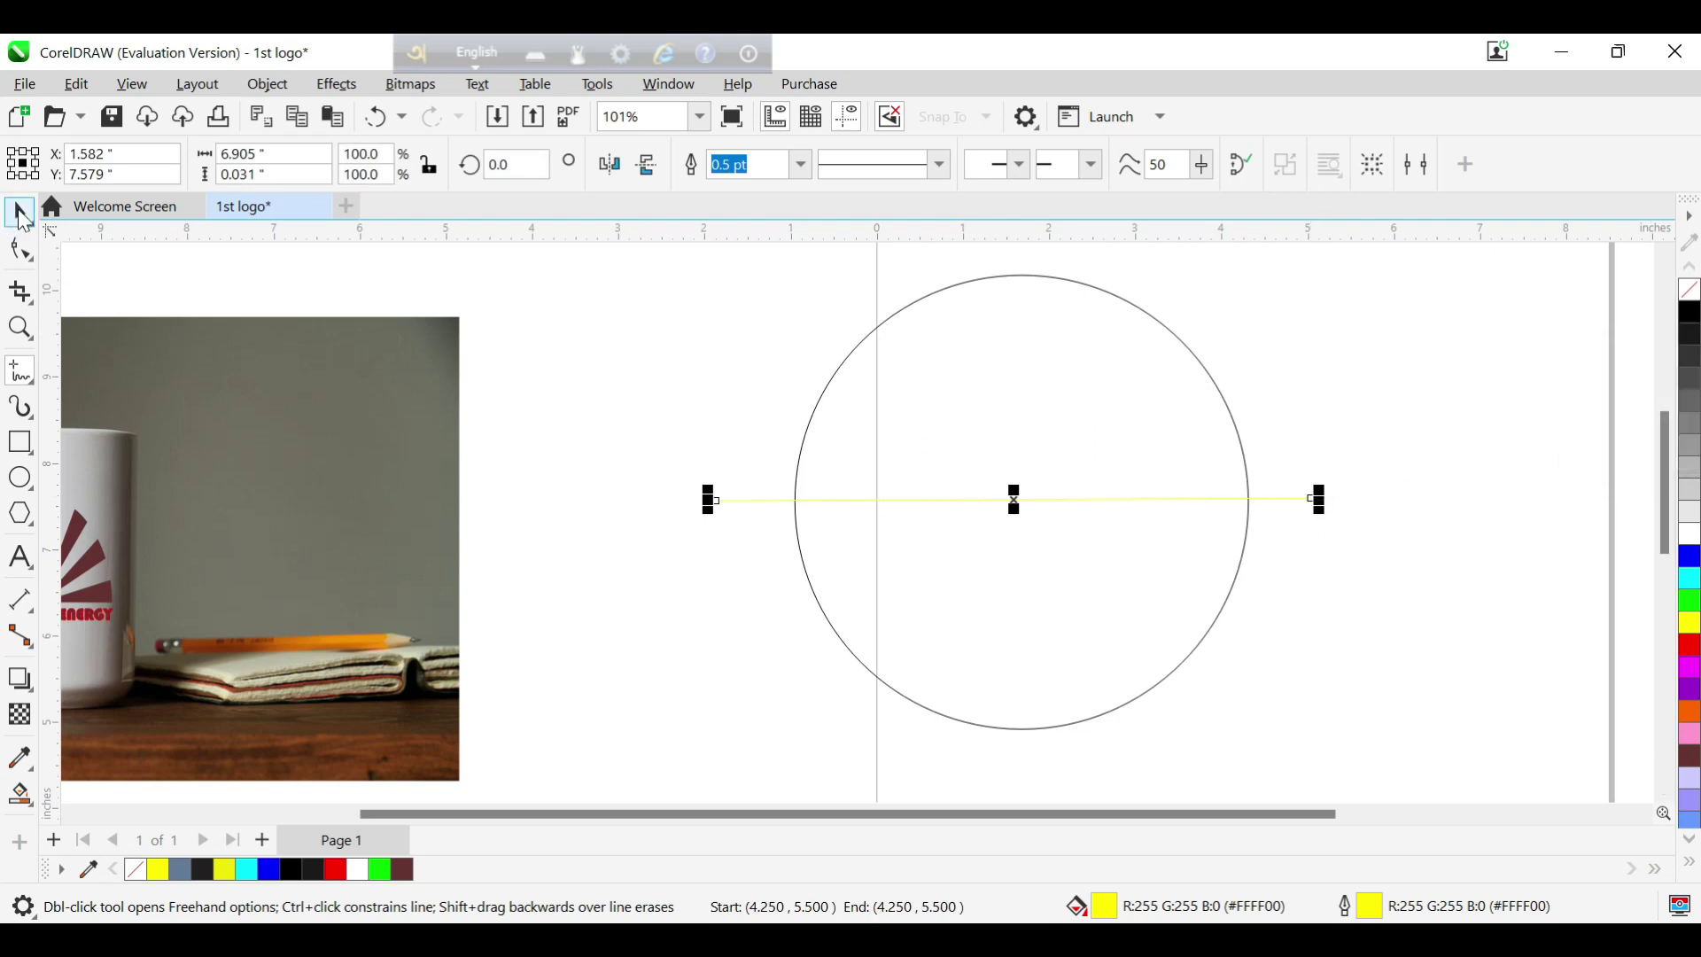
left_click(19, 213)
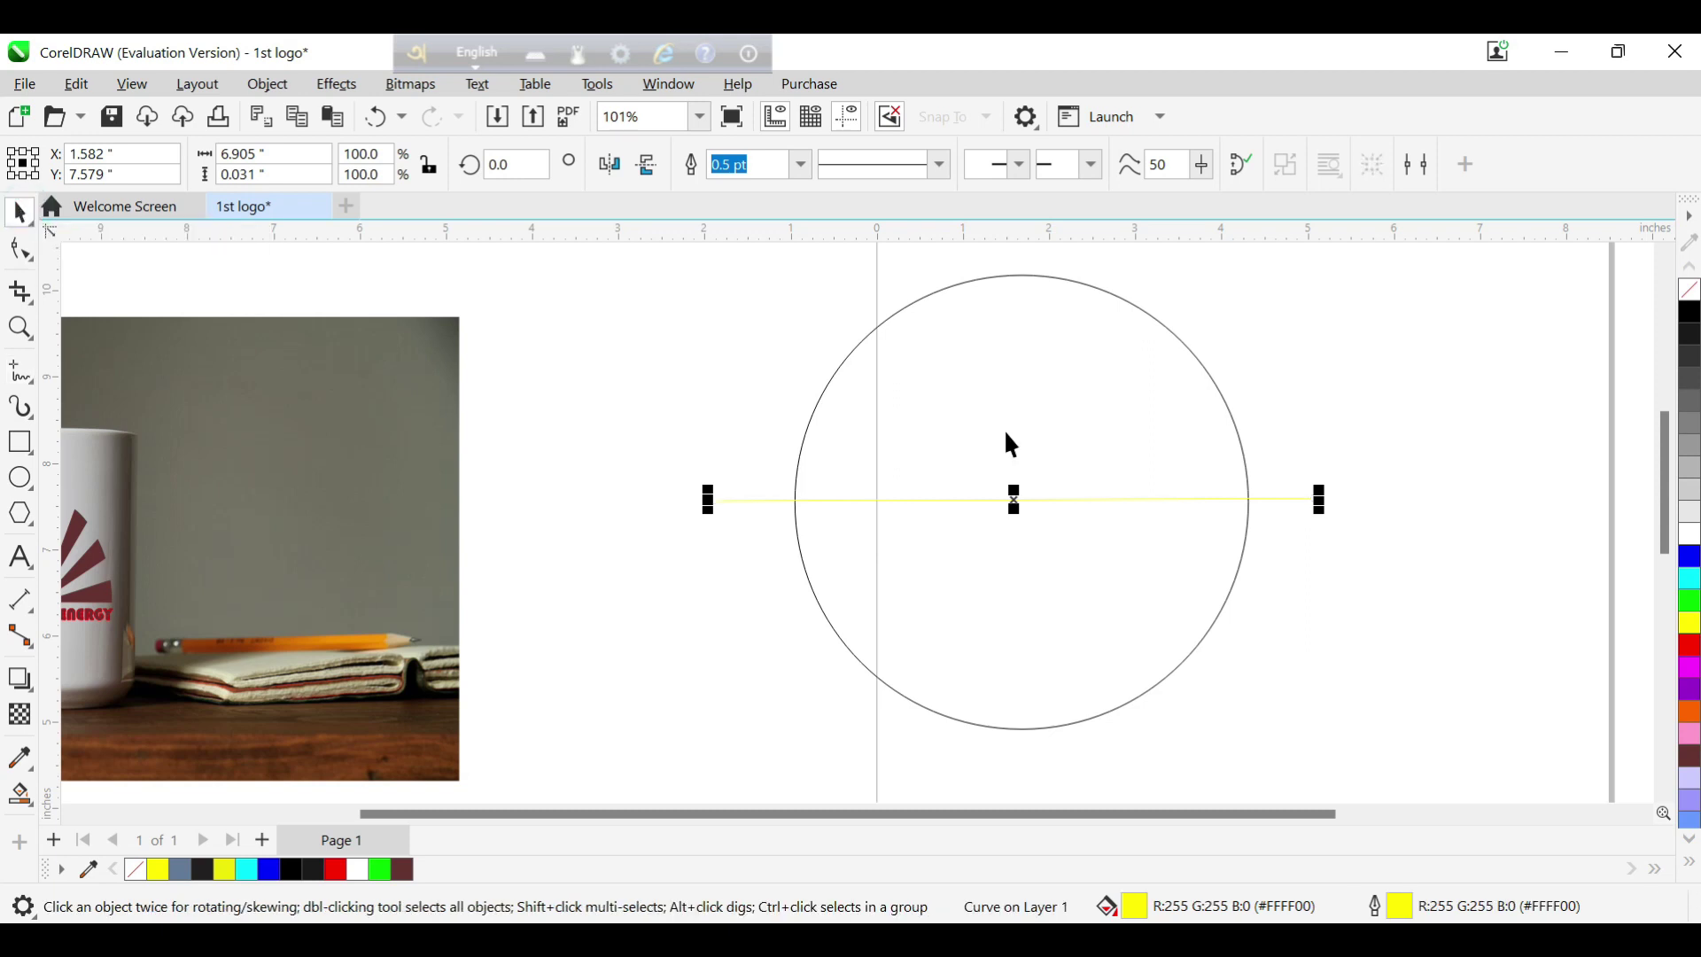
right_click(1690, 313)
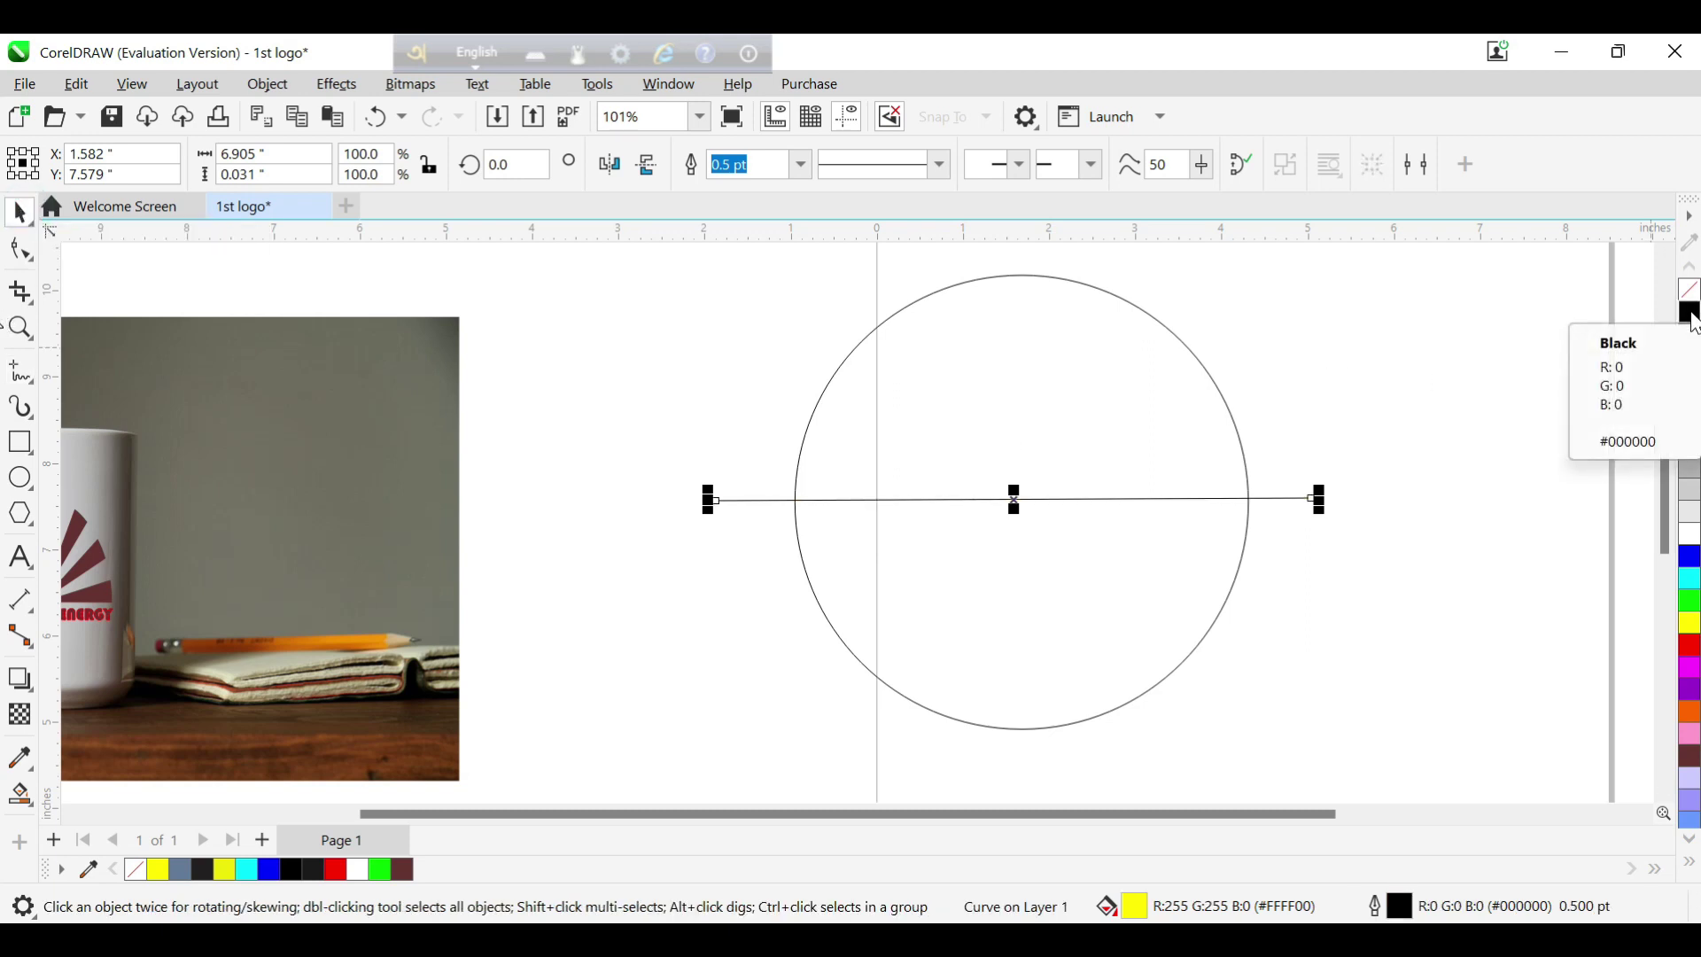
- Place a horizontal guideline along the line and a vertical one through the circle's middle, and nudge the circle to centre it on their intersection
left_click_drag(1299, 238, 1291, 500)
left_click_drag(46, 800, 1024, 773)
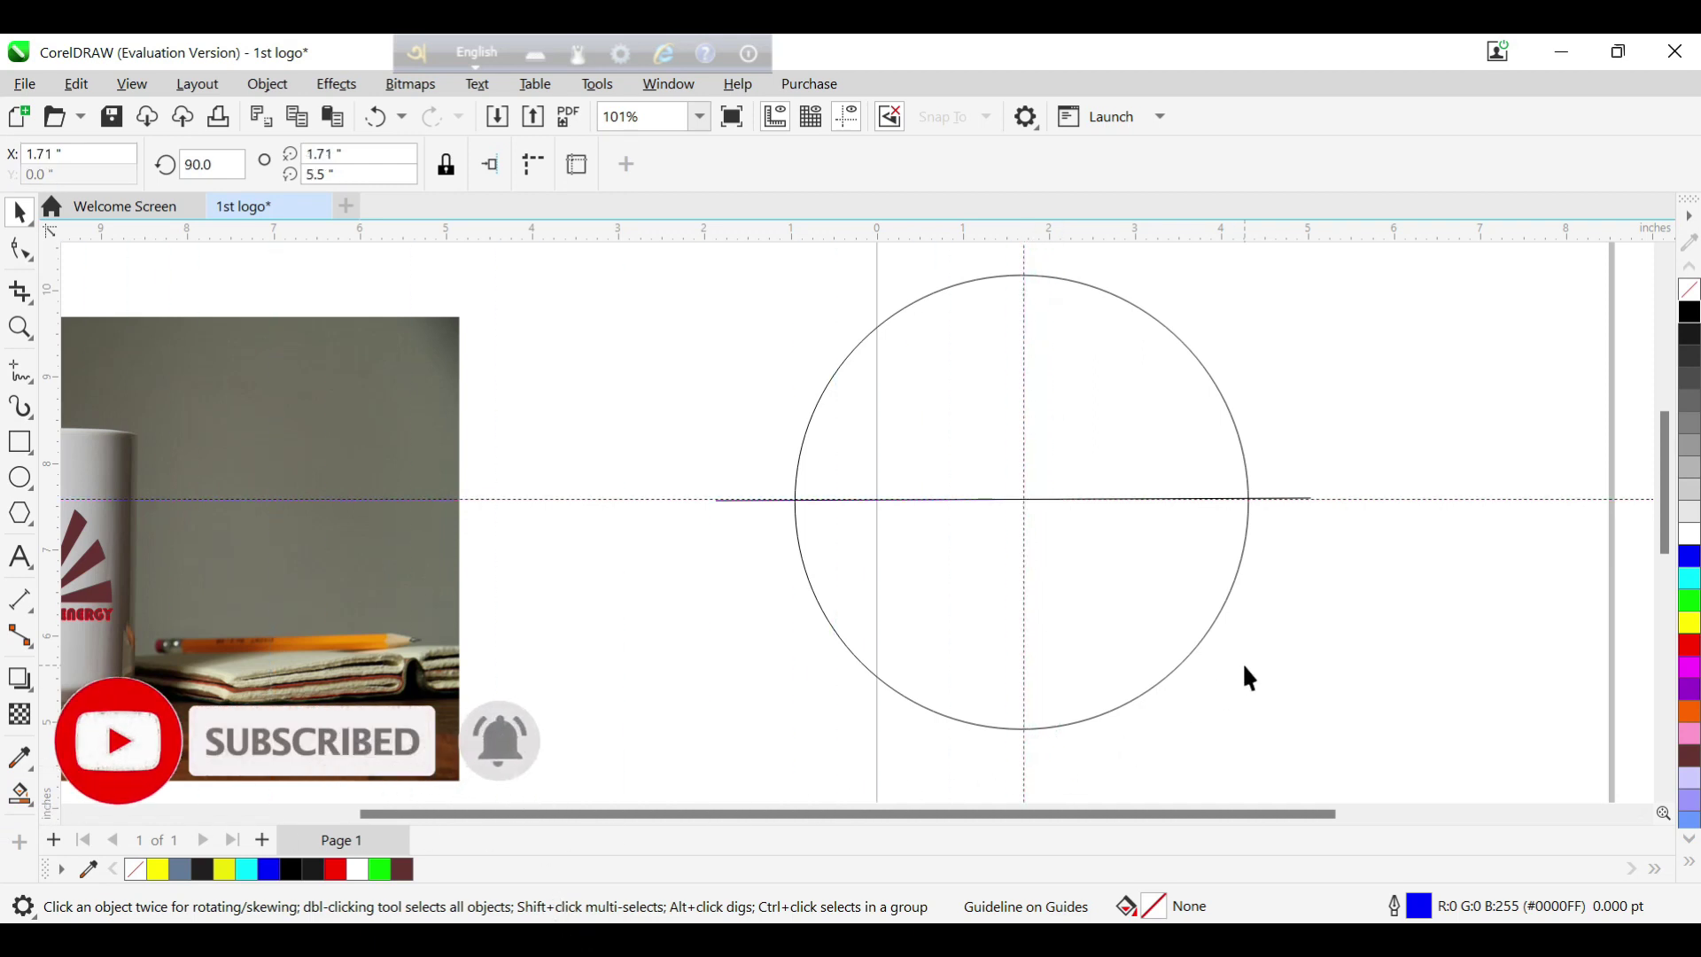
left_click(1110, 708)
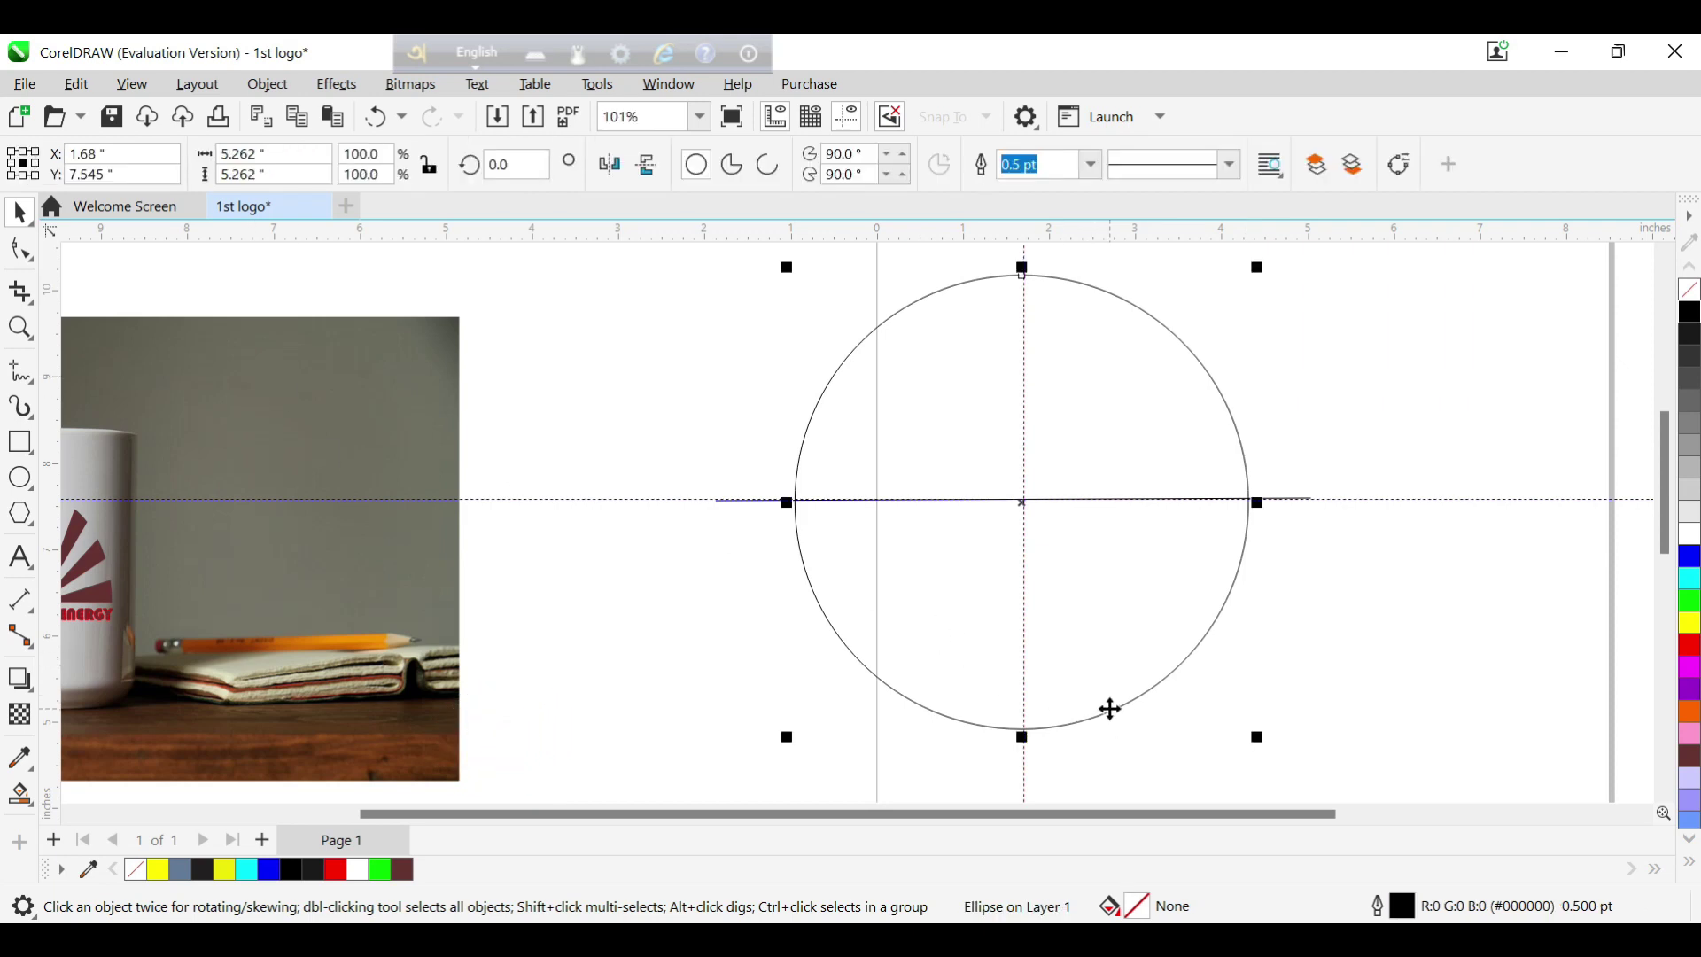
key("ctrl+Up")
key("ctrl+Up")
key("ctrl+Up")
key("ctrl+Right")
key("ctrl+Right")
key("ctrl+Right")
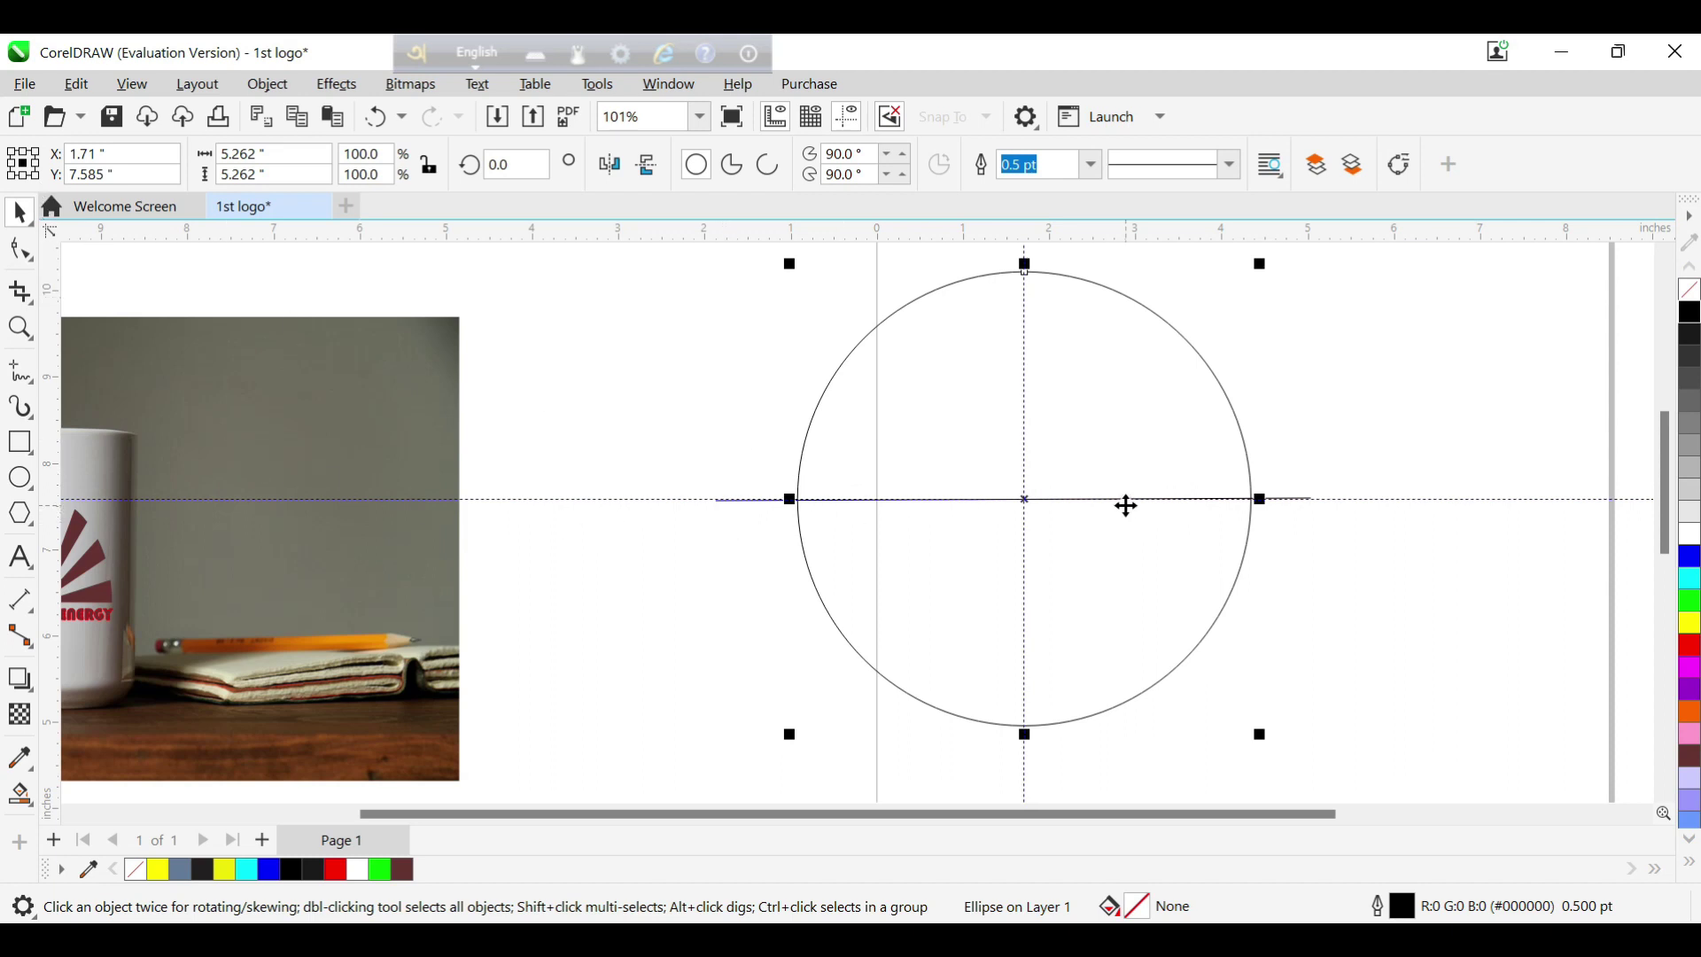
left_click(1127, 502)
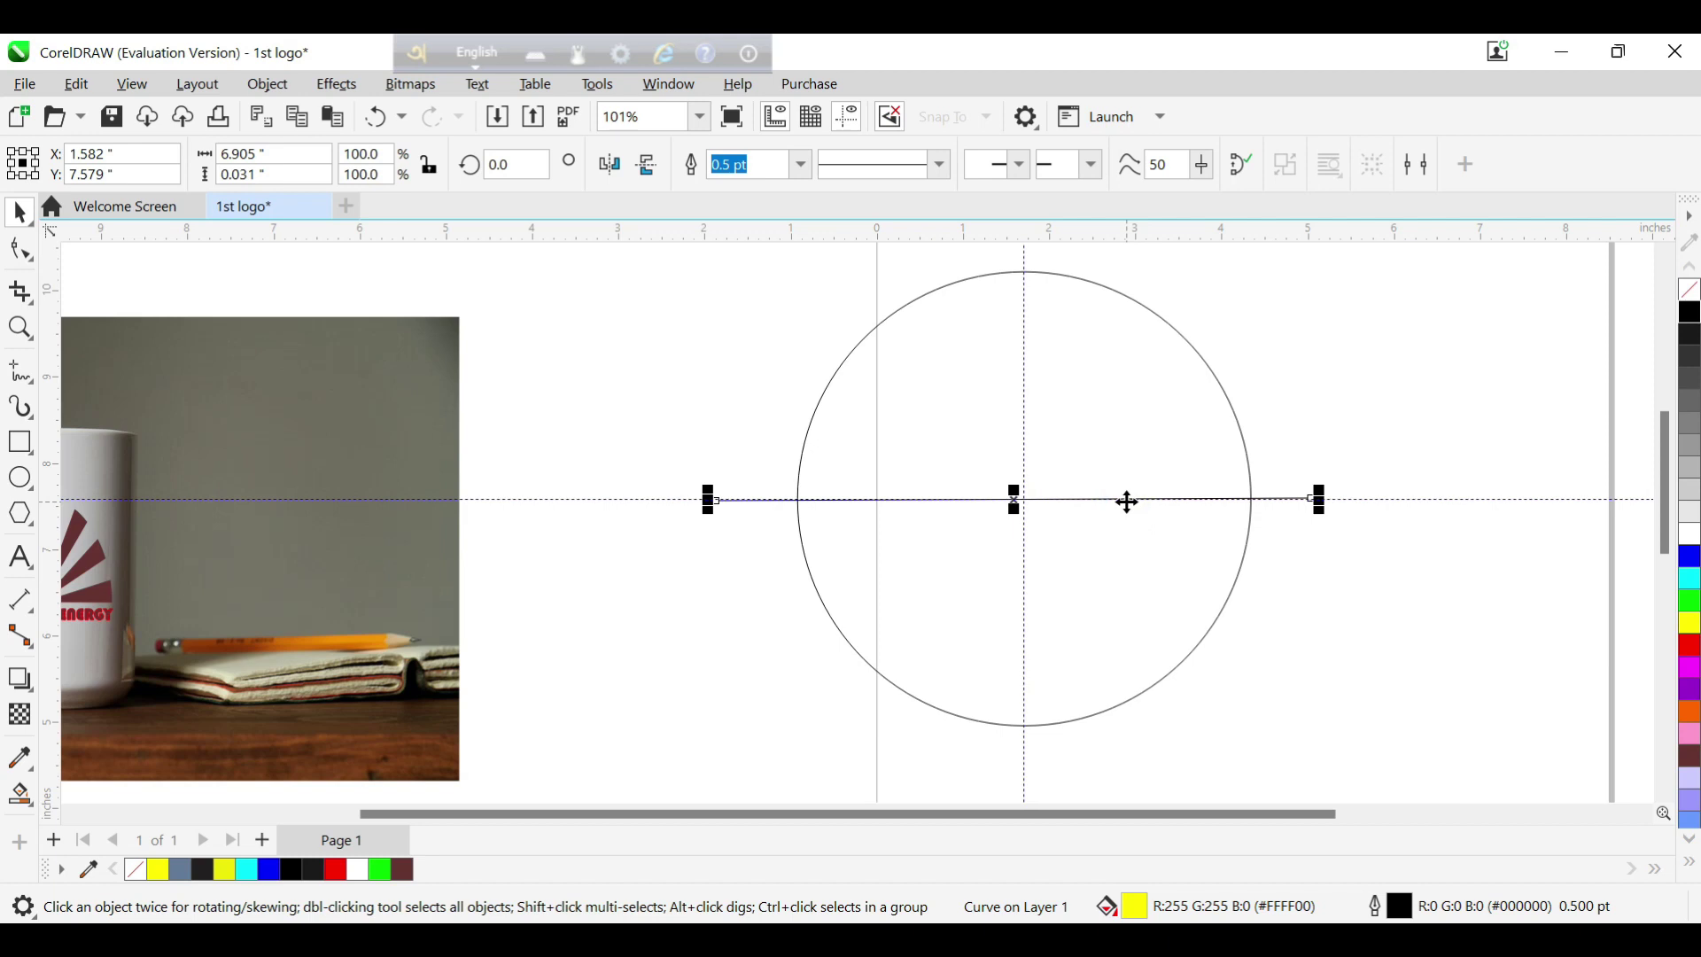
right_click(1127, 501)
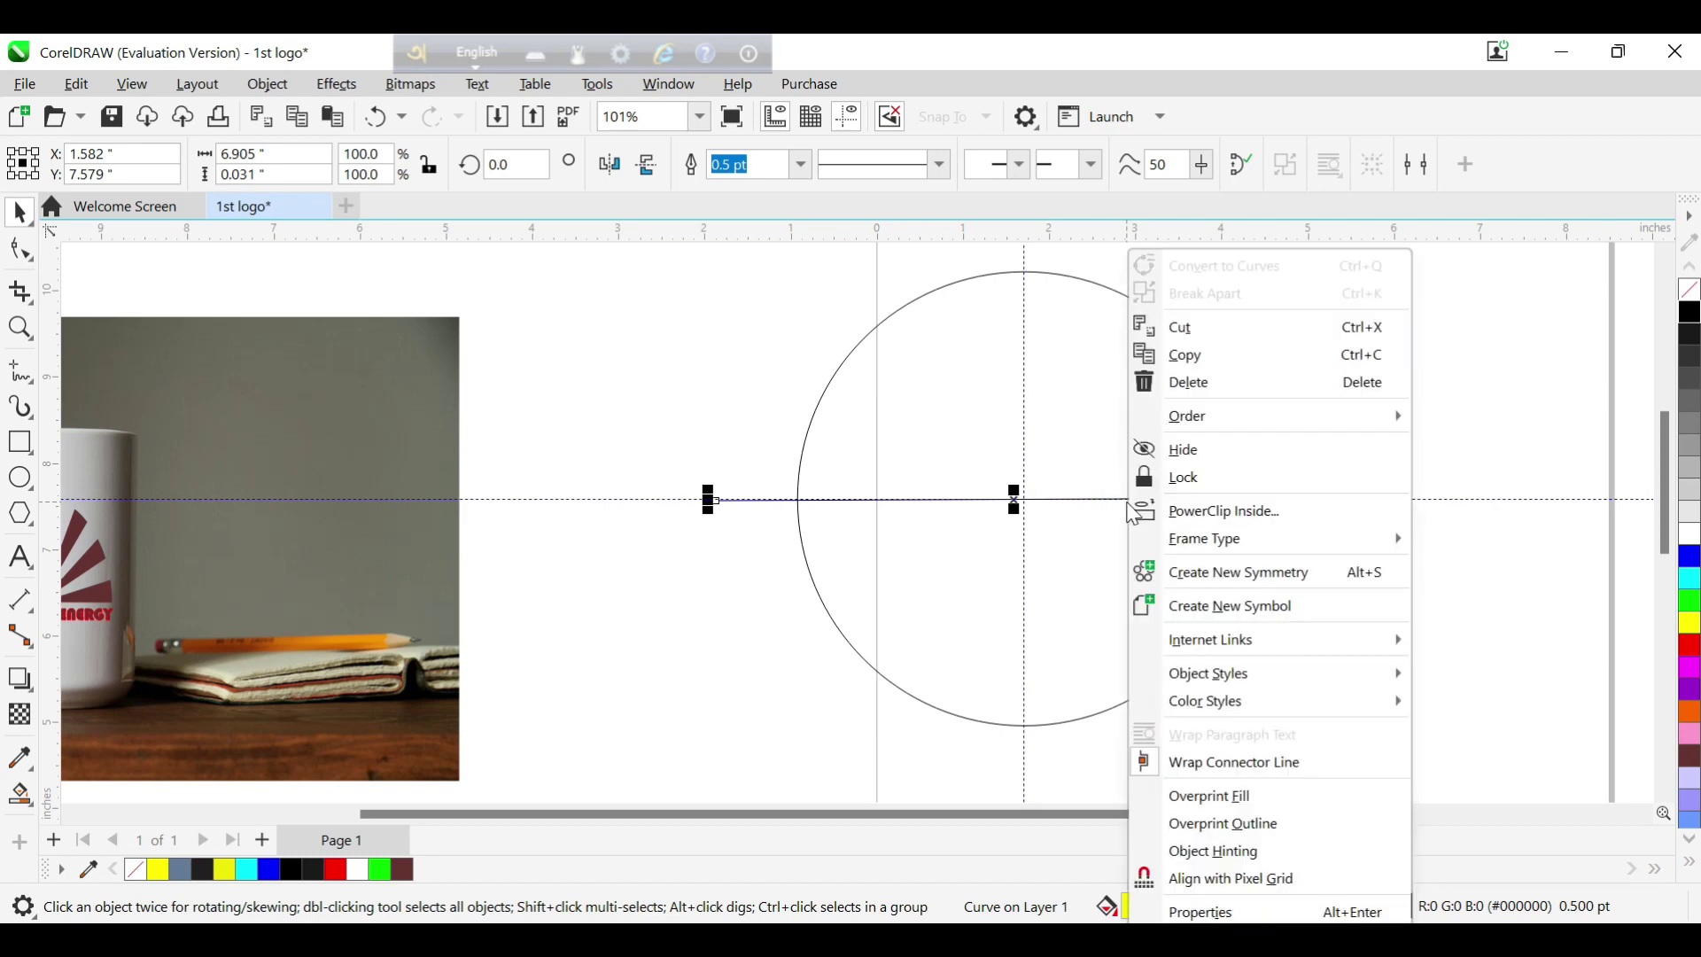
left_click(1221, 362)
right_click(1087, 502)
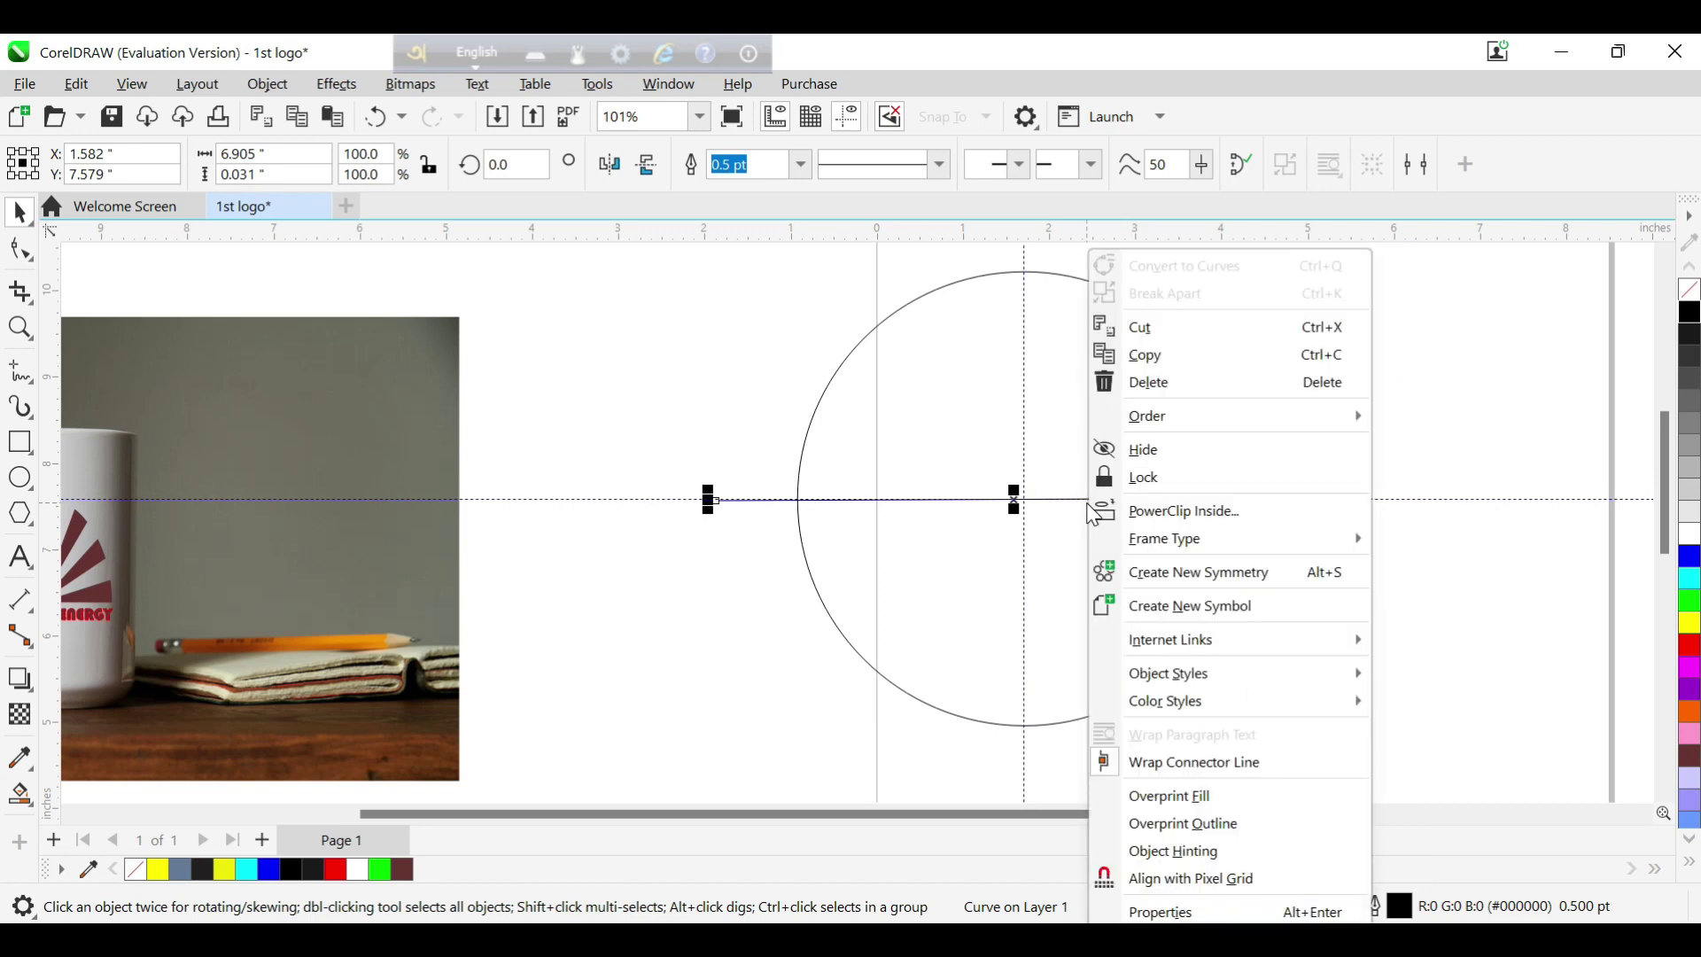
mouse_move(1177, 418)
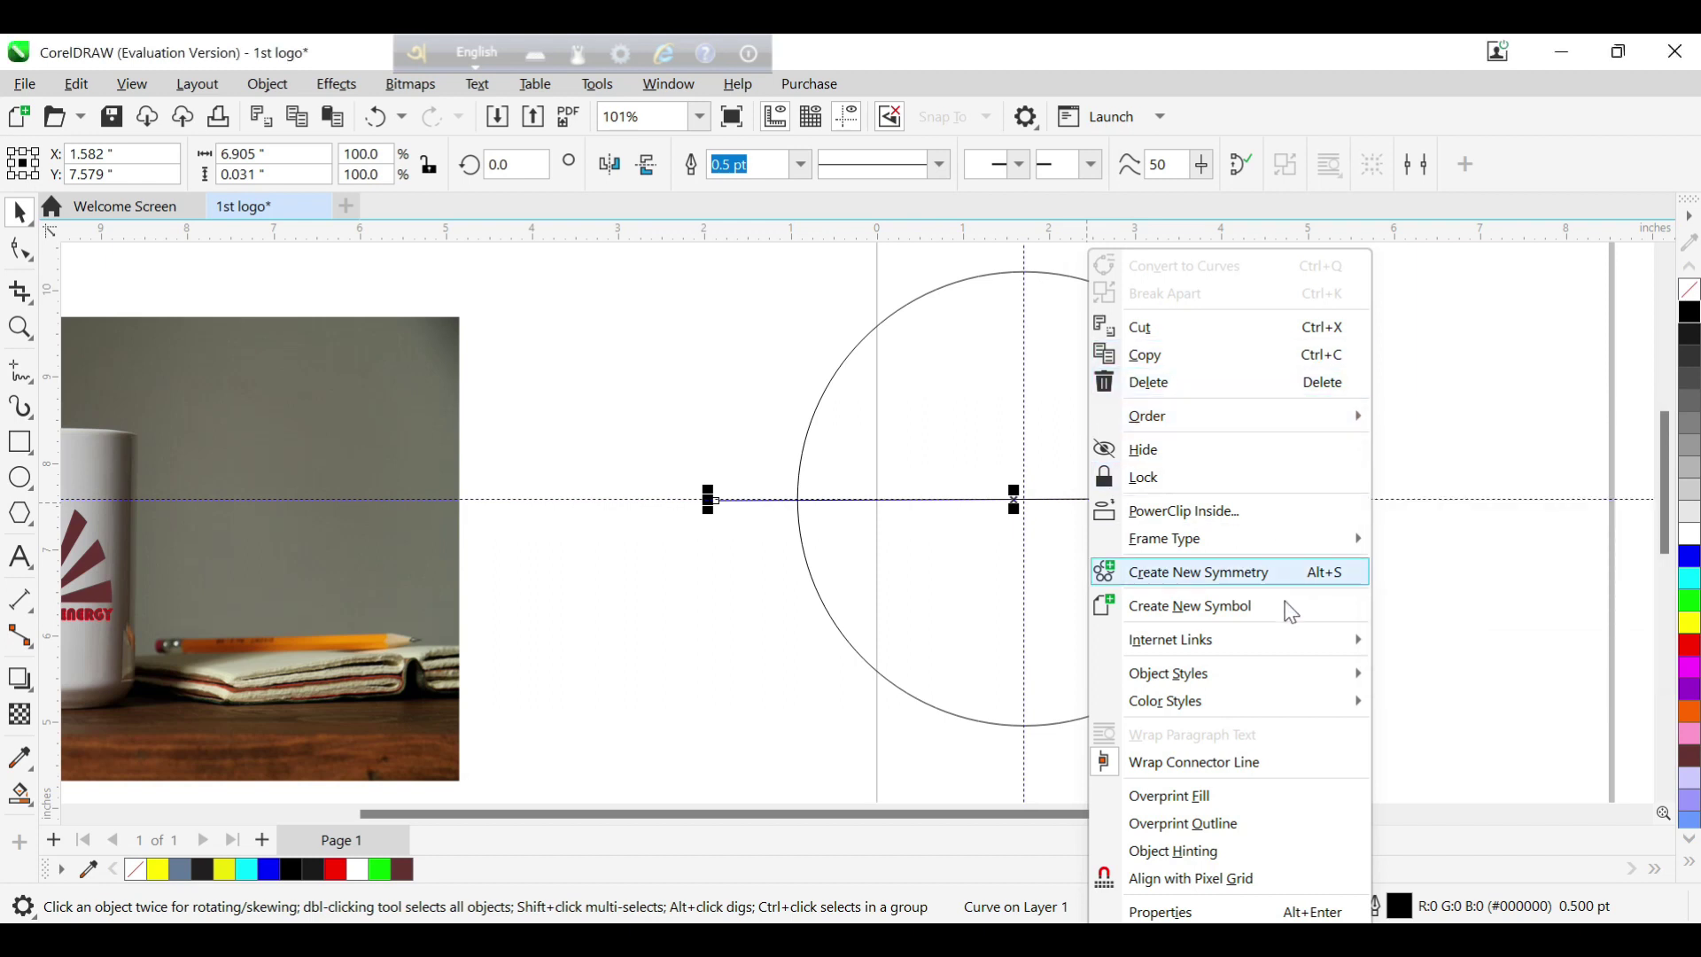
left_click(755, 406)
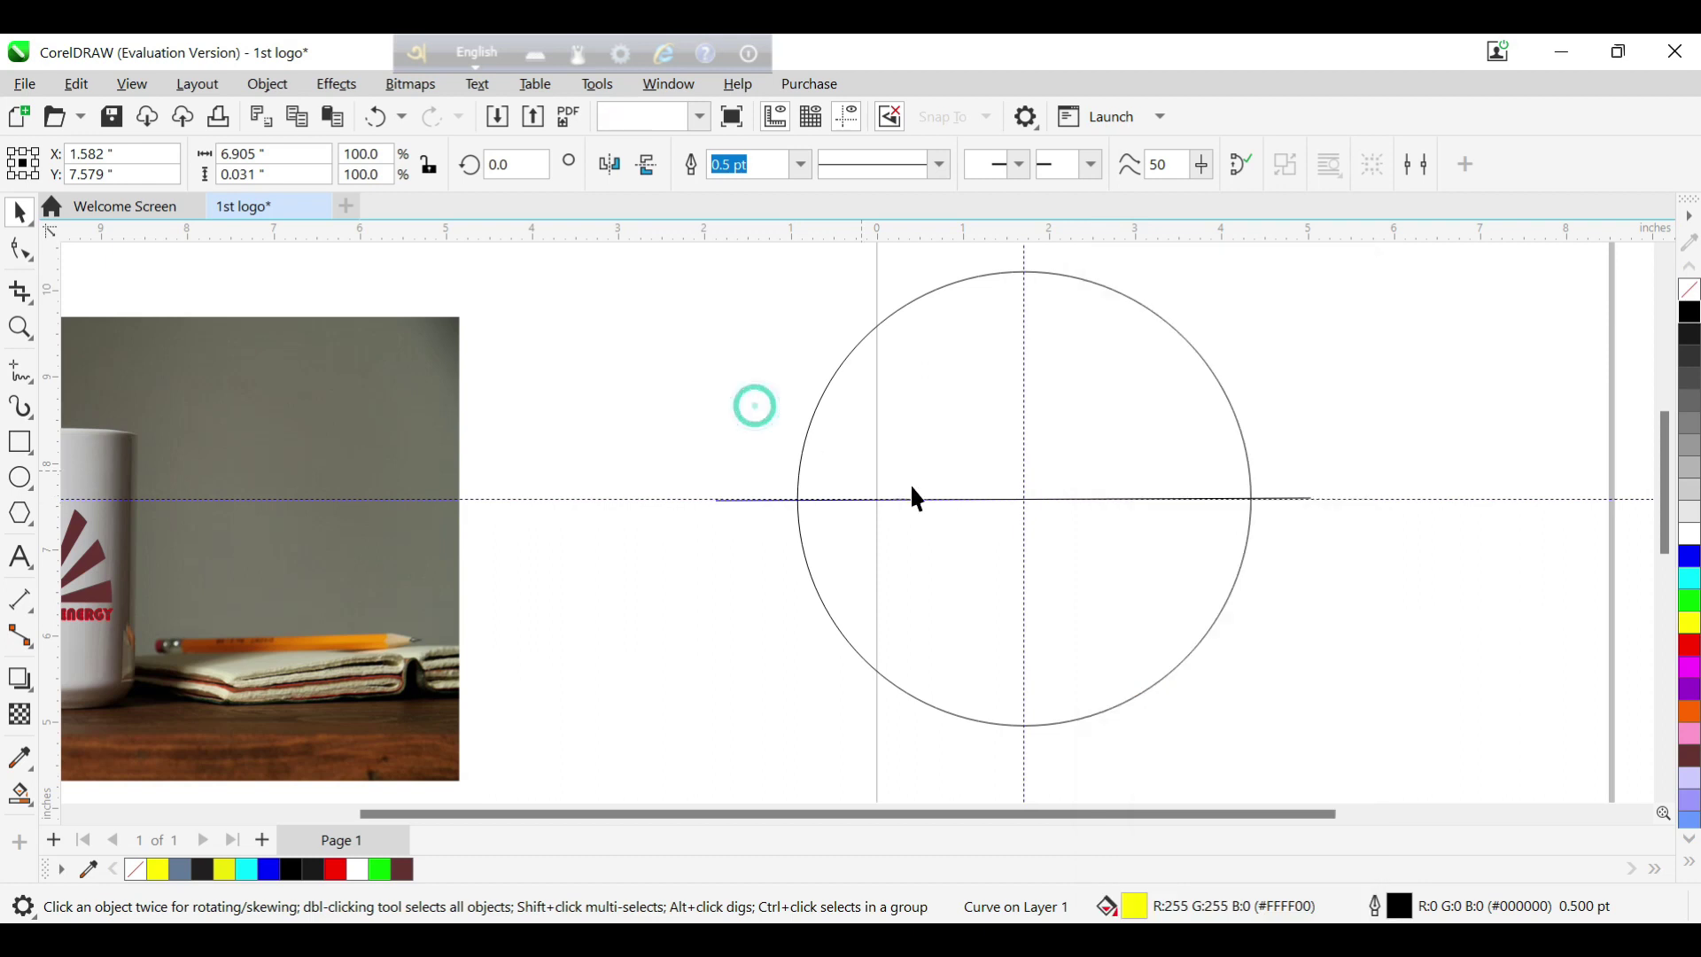
- Create a copy of the horizontal line rotated about 12.2° around its own centre
left_click(1106, 494)
left_click(1104, 494)
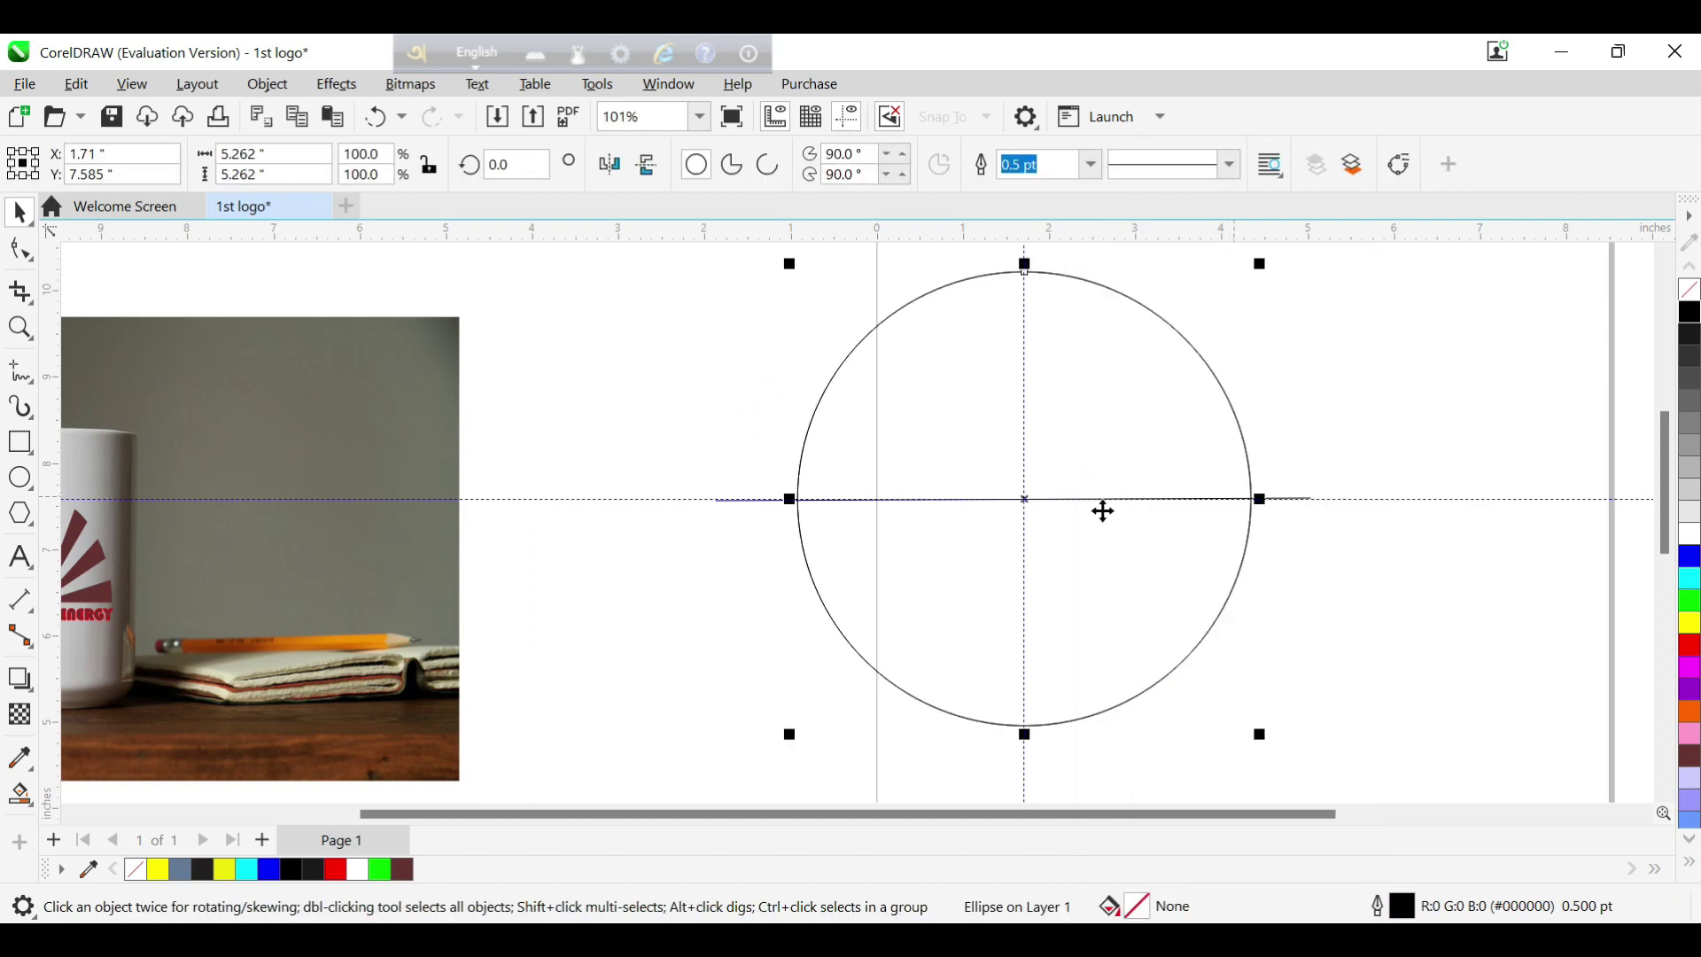
left_click(1025, 499)
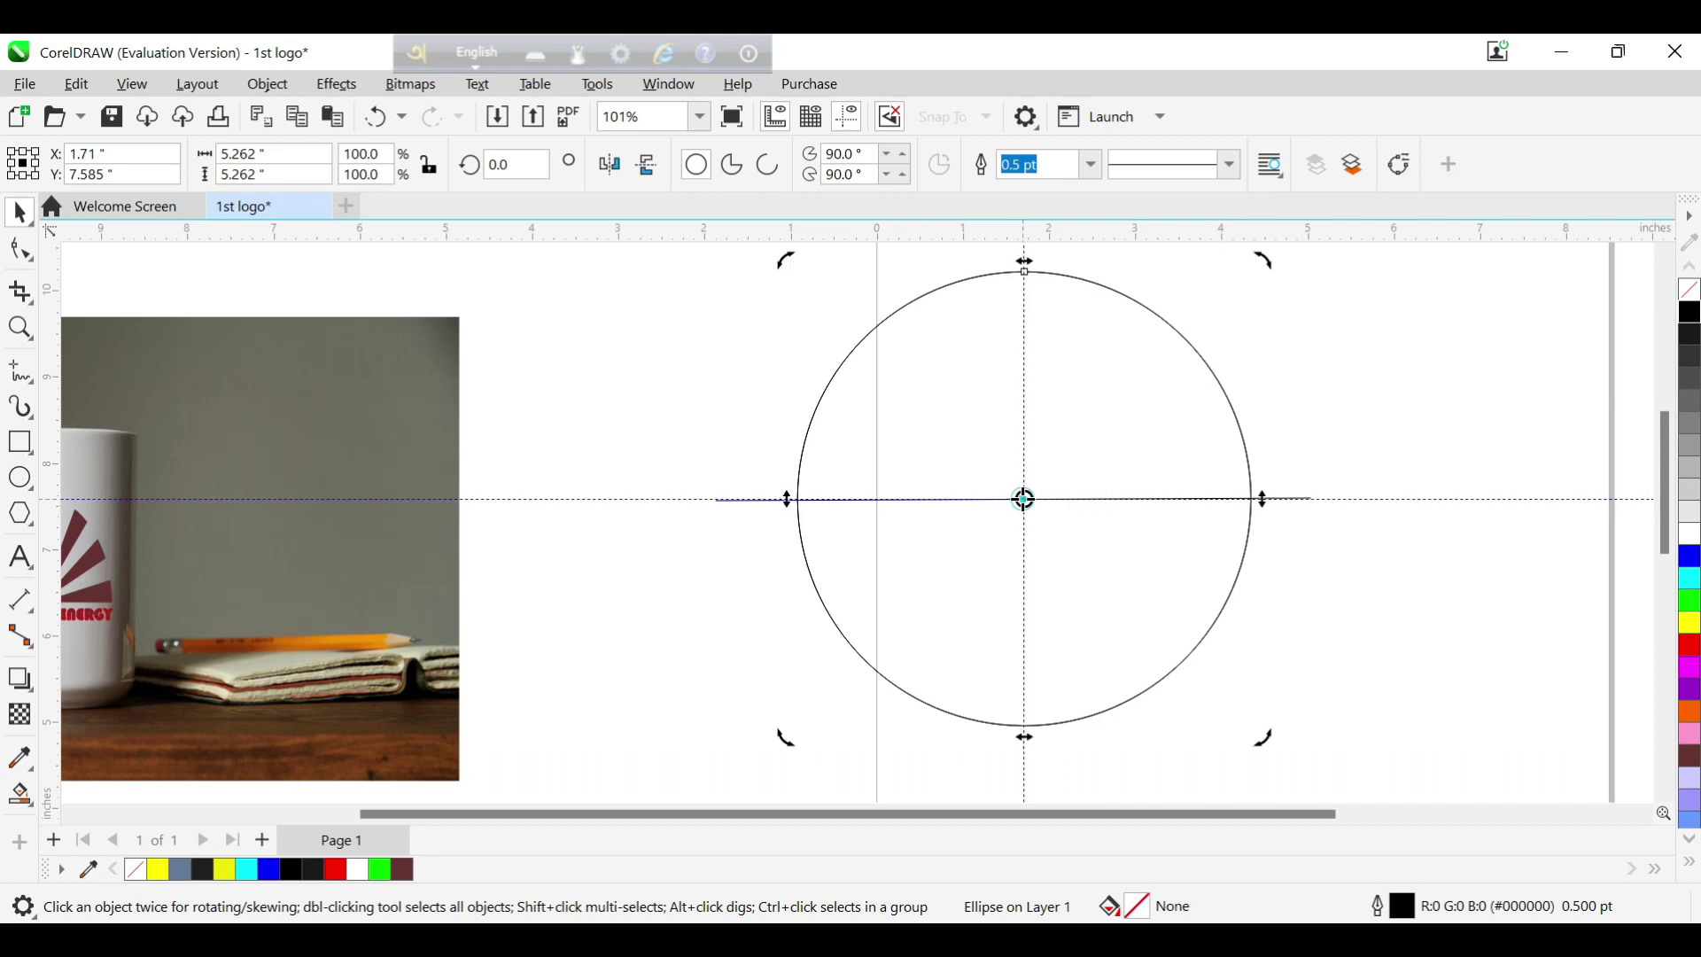
left_click(1092, 498)
left_click(1016, 500)
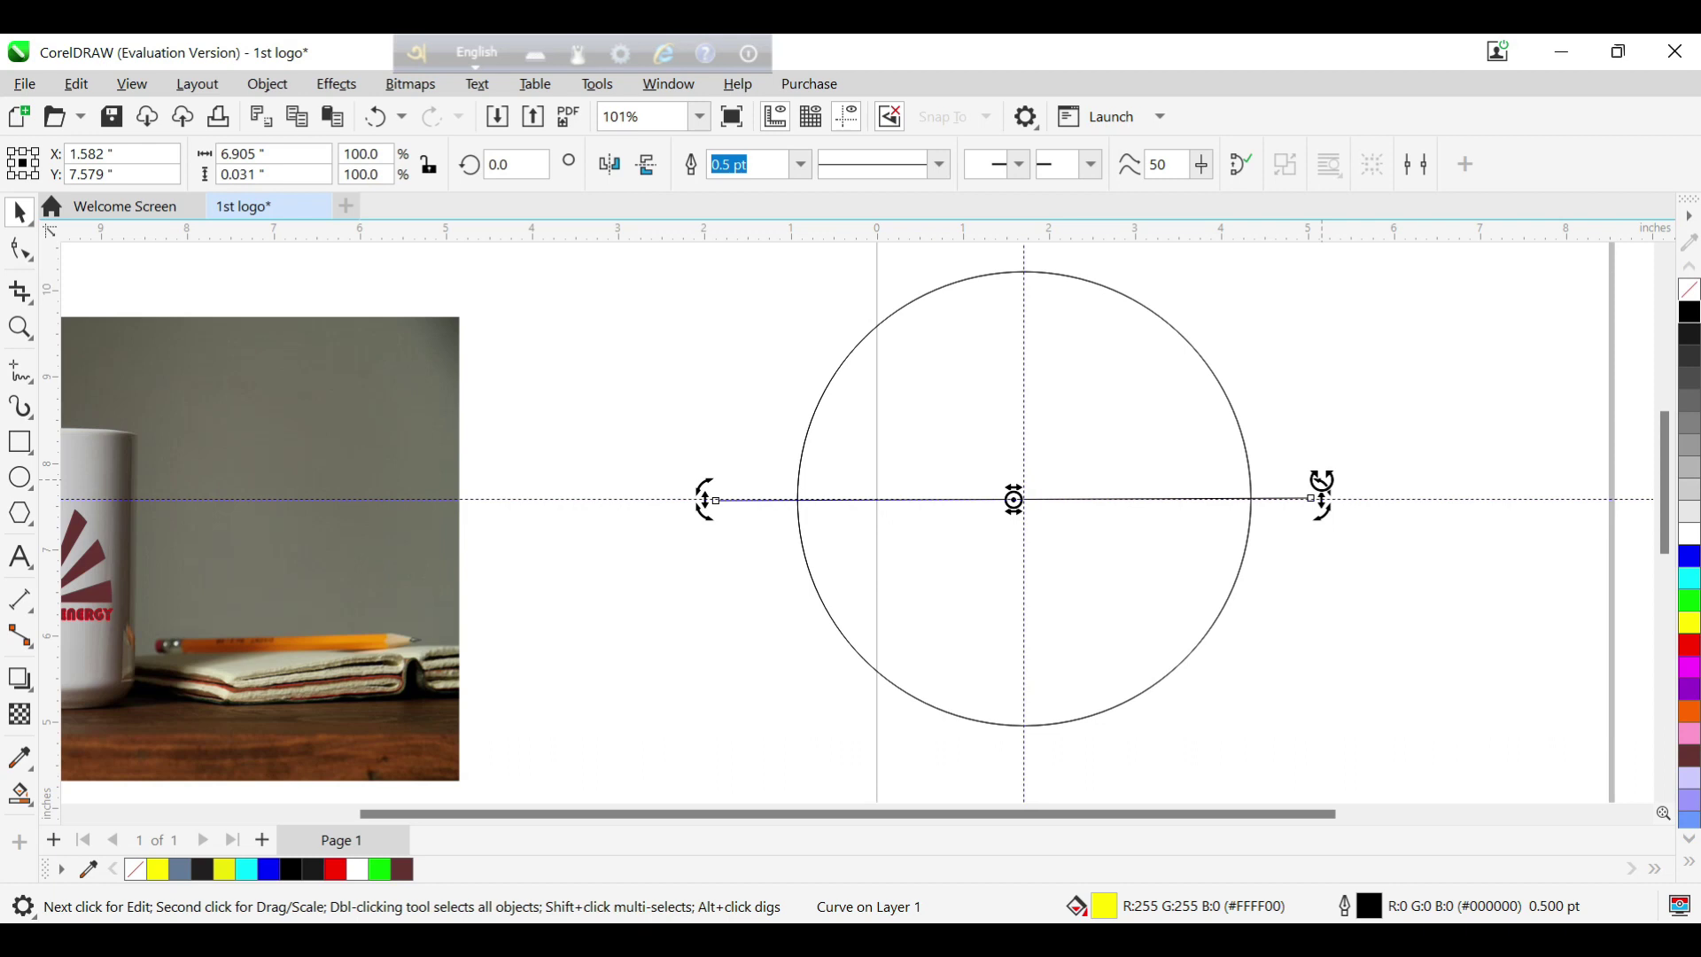
left_click_drag(1321, 482, 1299, 429)
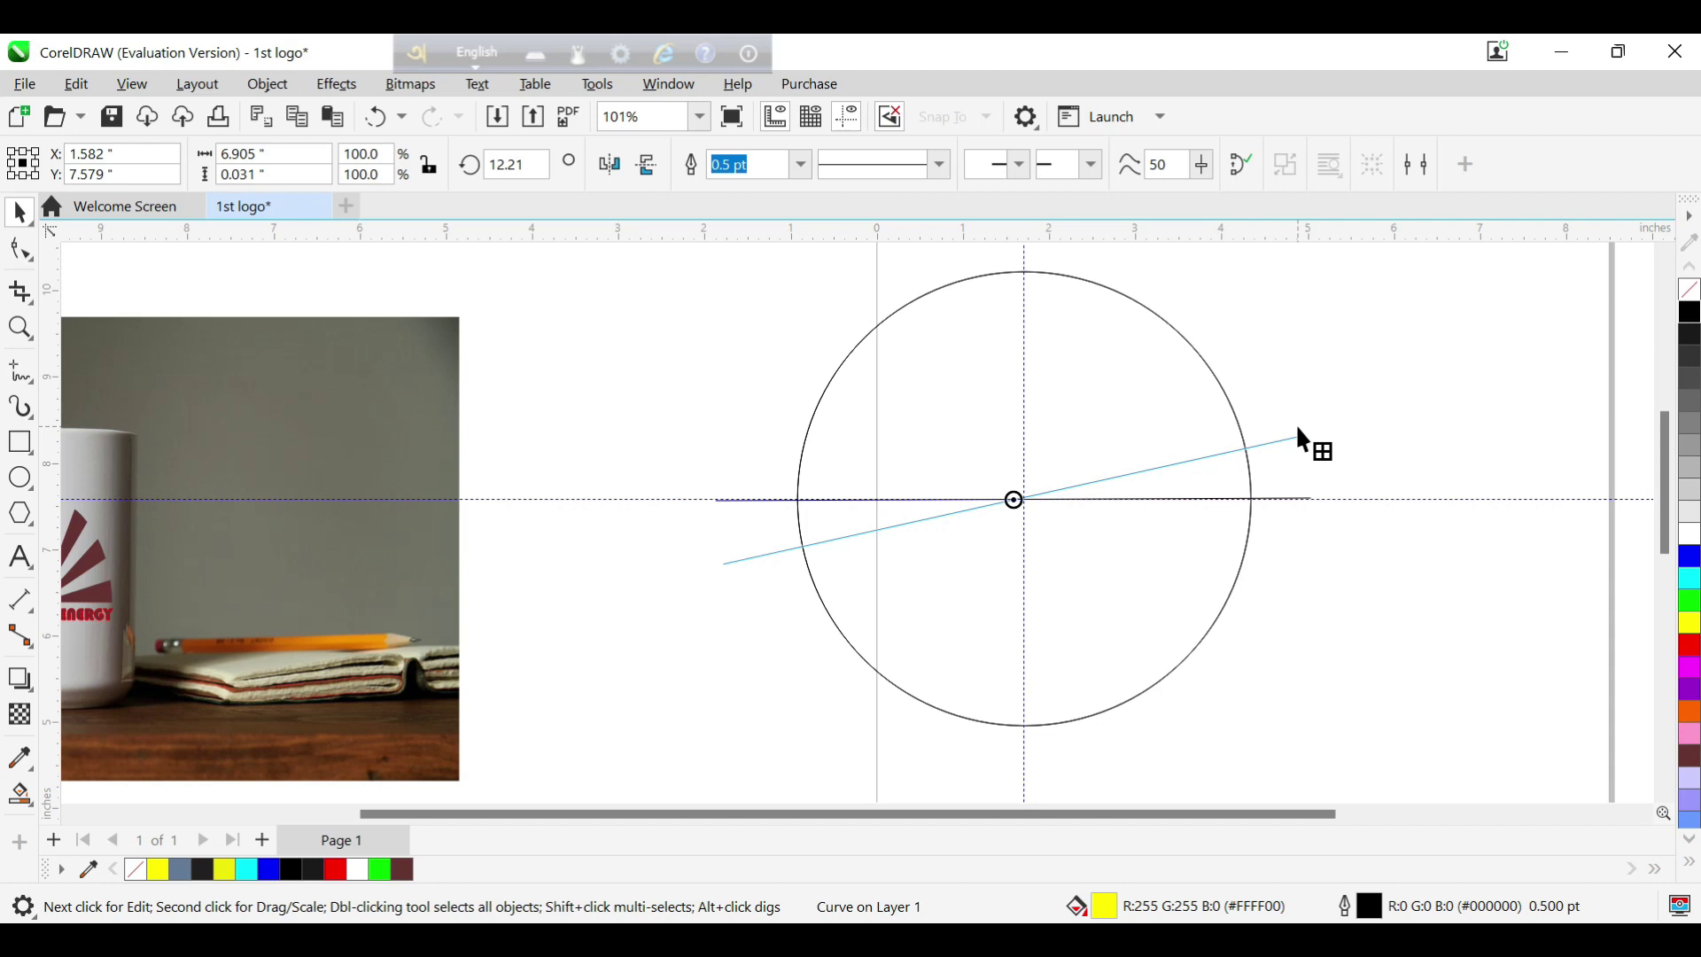
left_click_drag(1298, 428, 1299, 429)
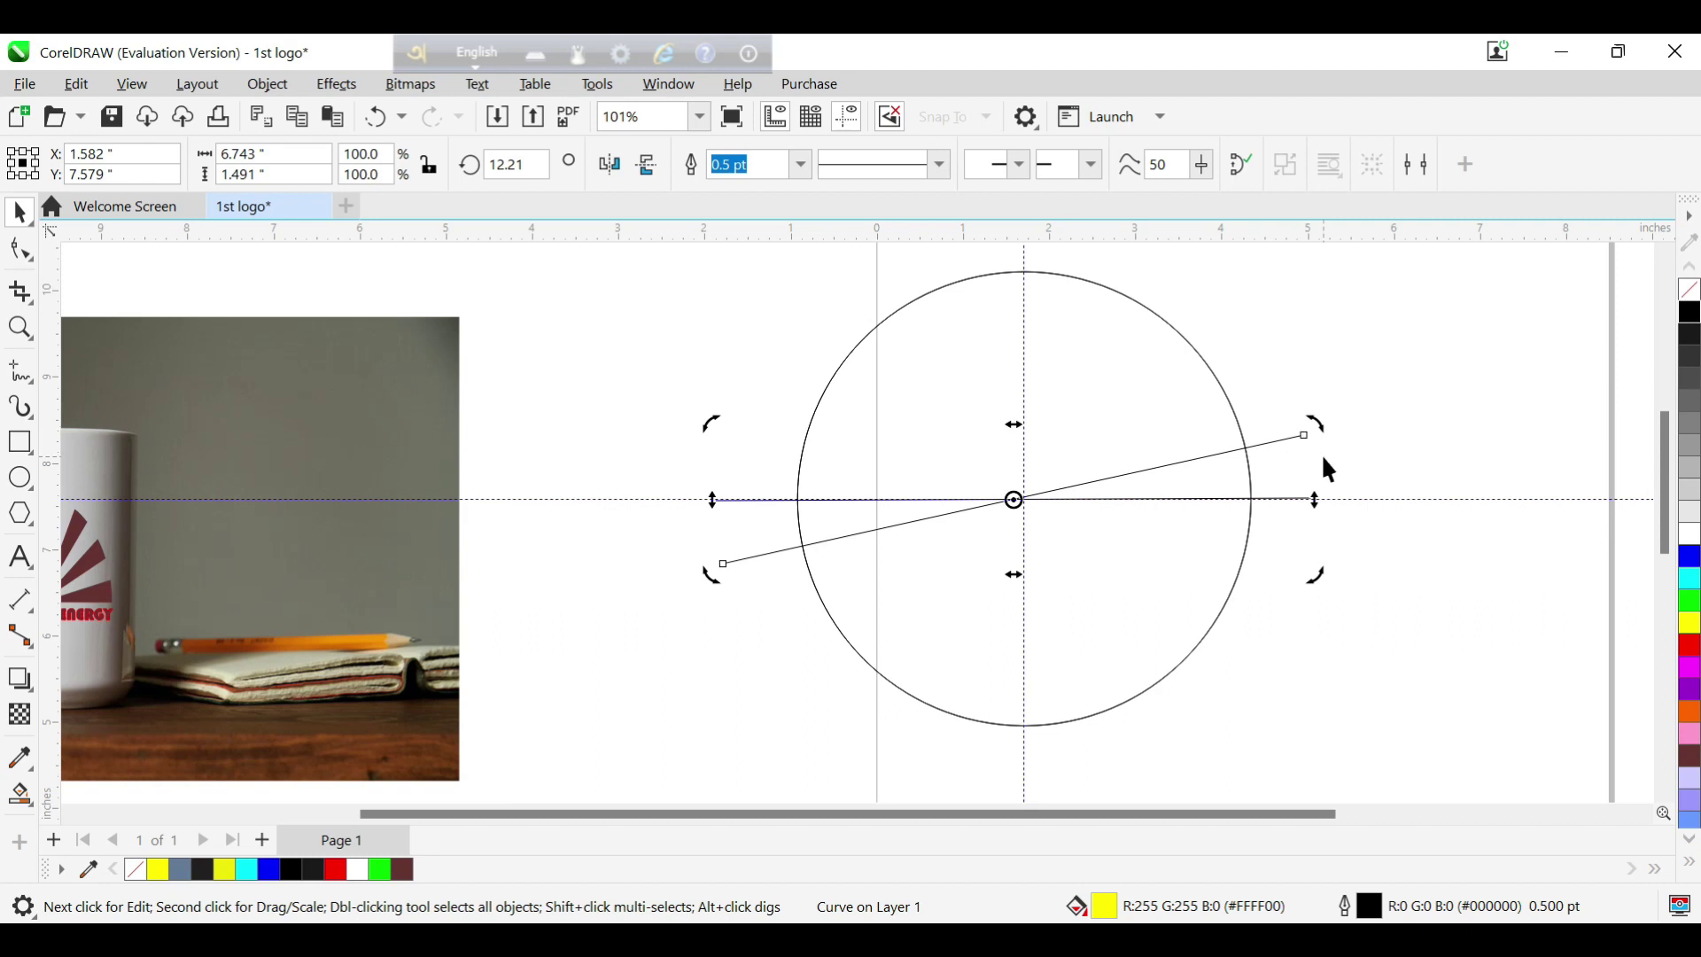
- Repeat the rotated duplication until the lines radiate all the way around the circle
key("ctrl+r")
key("ctrl+r")
key("ctrl+r")
key("ctrl+r")
key("ctrl+r")
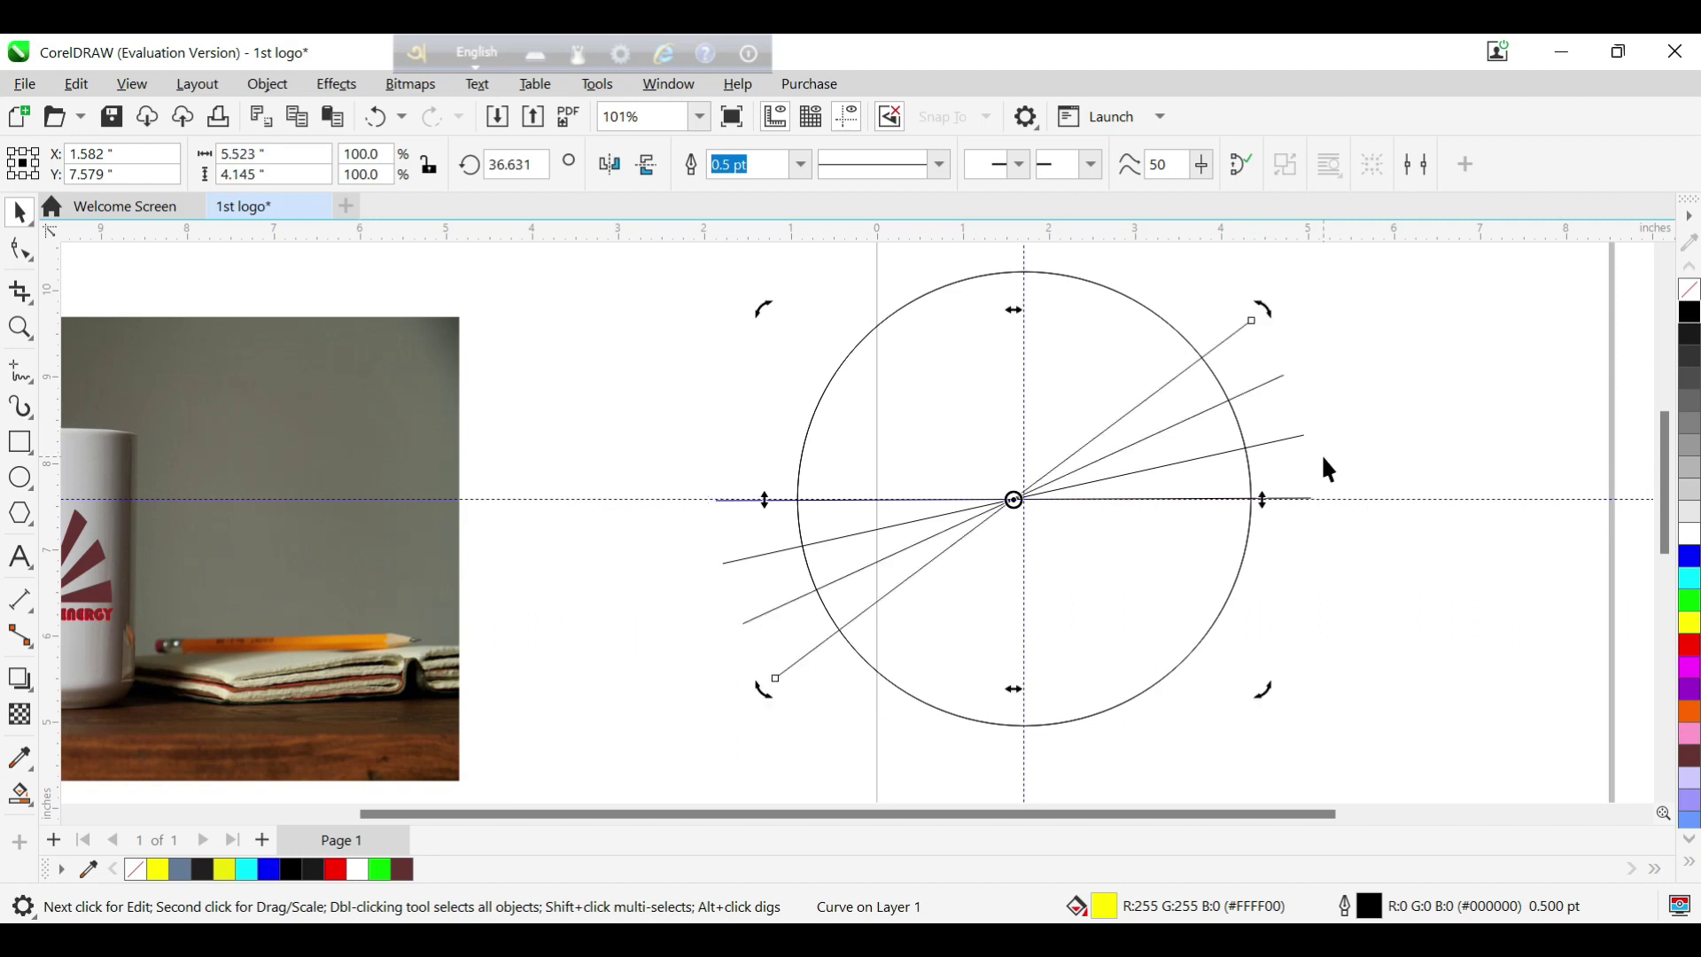
key("ctrl+r")
key("ctrl+r")
key("ctrl+r")
key("ctrl+r")
key("ctrl+r")
key("ctrl+r")
key("ctrl+r")
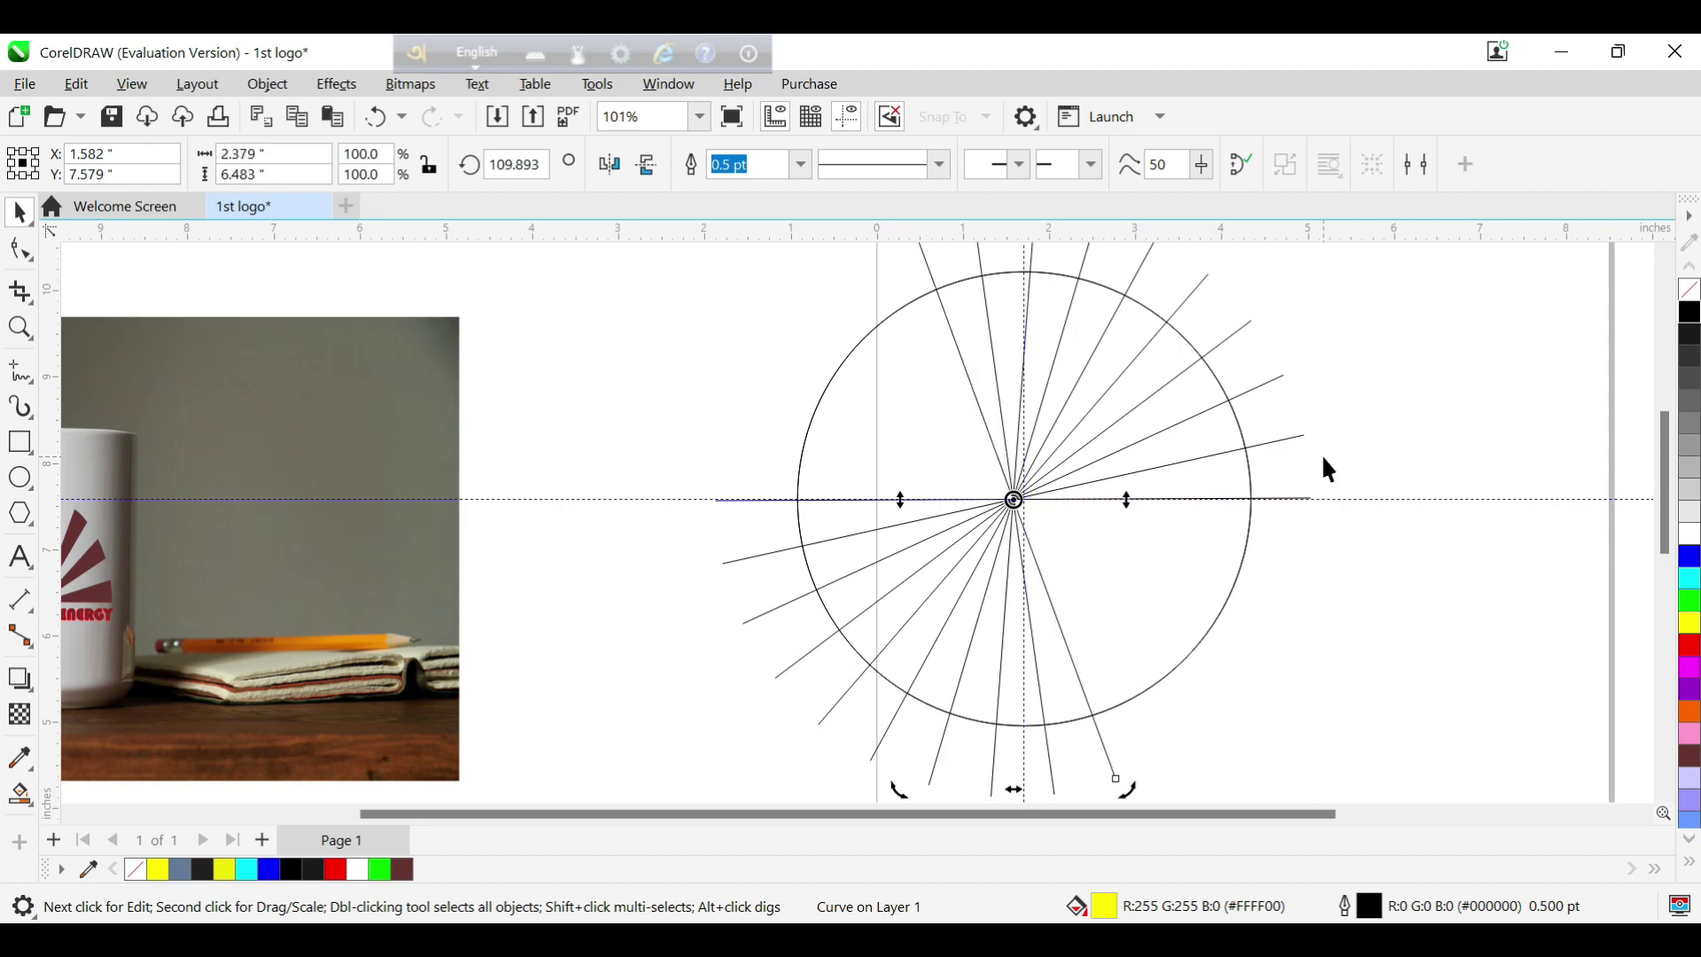
key("ctrl+r")
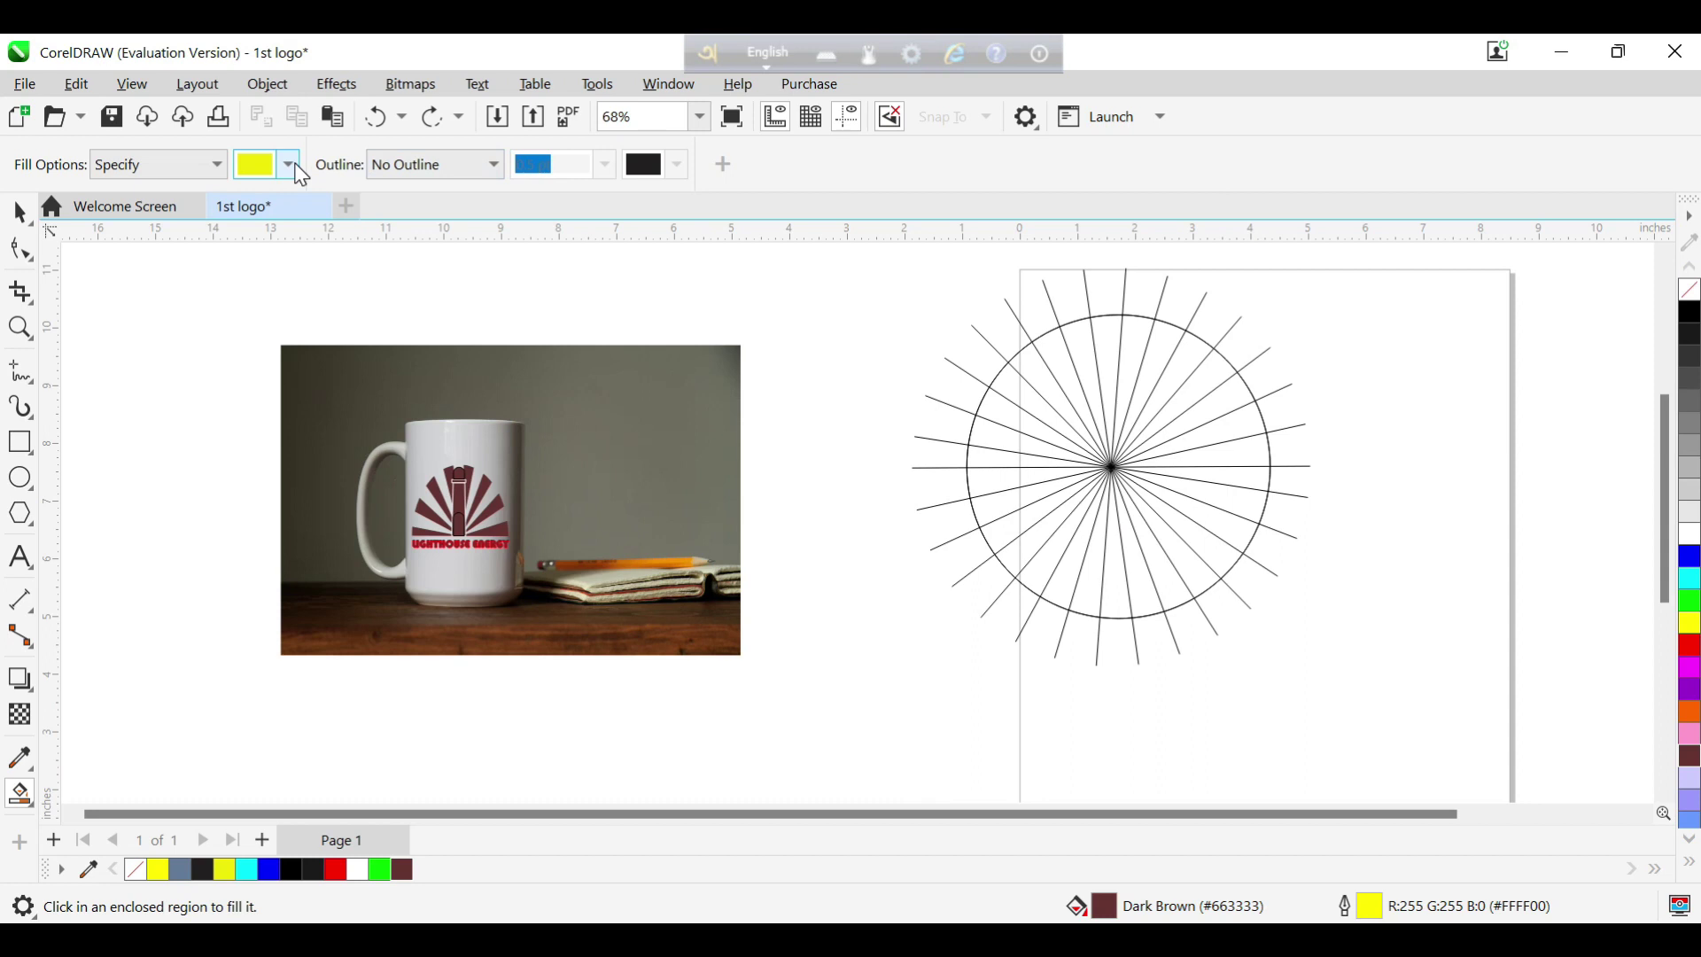
- Configure the Smart Fill tool with no outline and a dark olive fill from the PANTONE solid coated palette
left_click(493, 165)
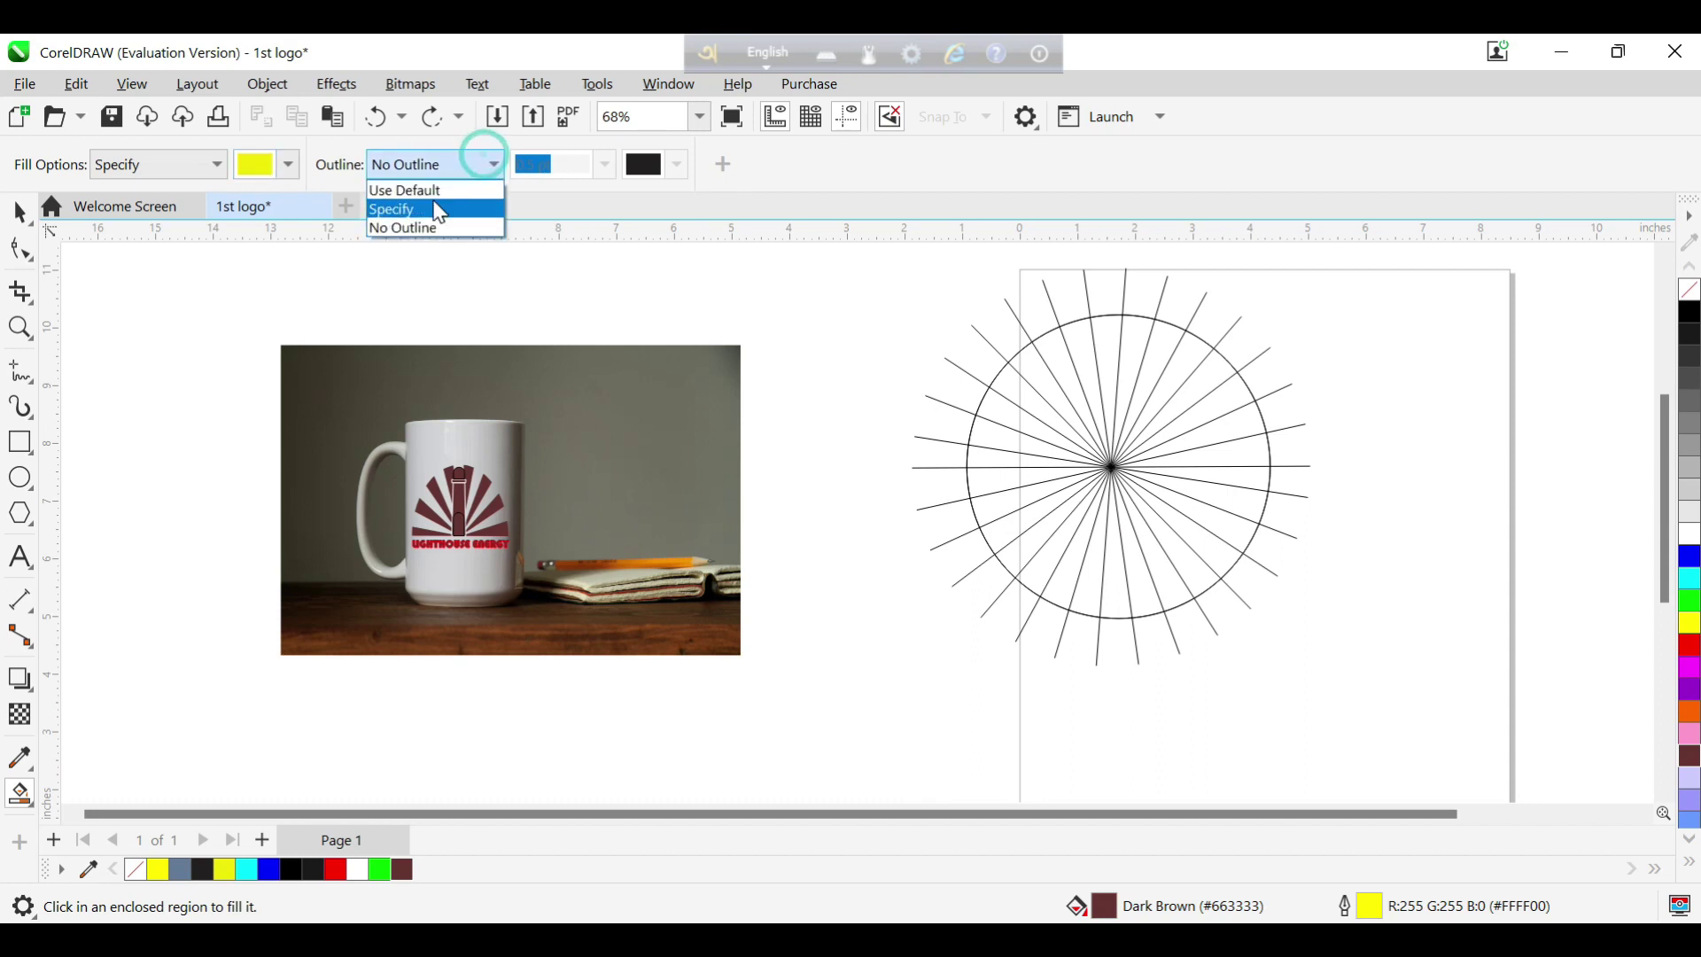
left_click(430, 228)
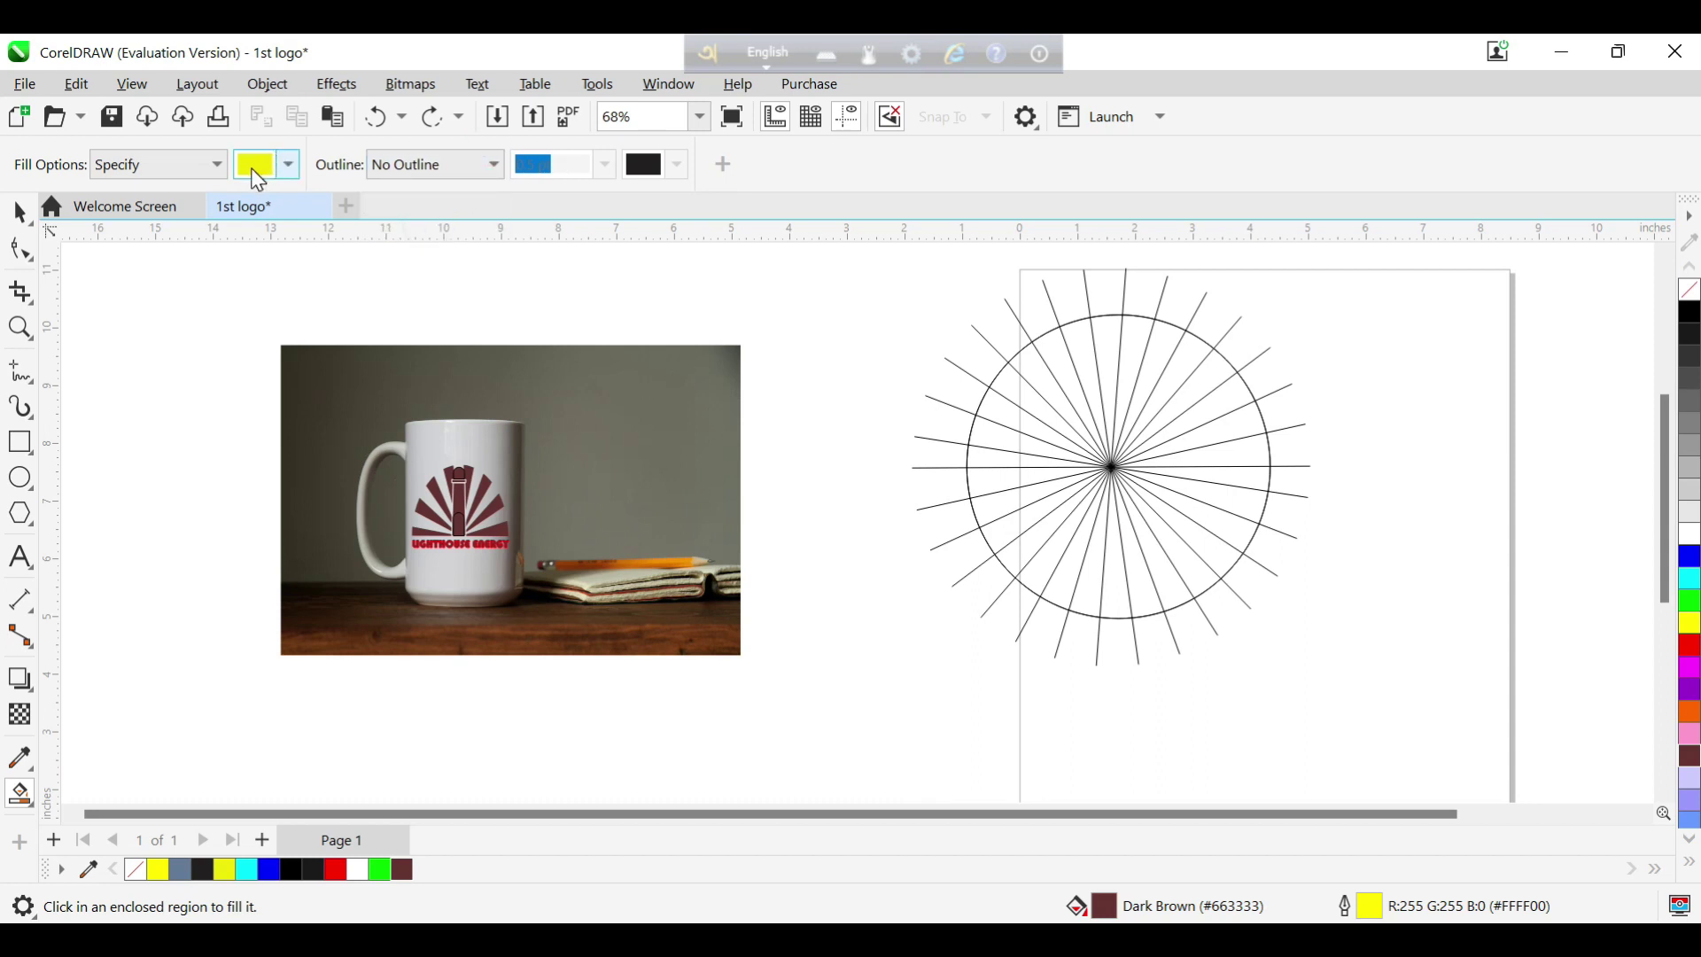
left_click(290, 166)
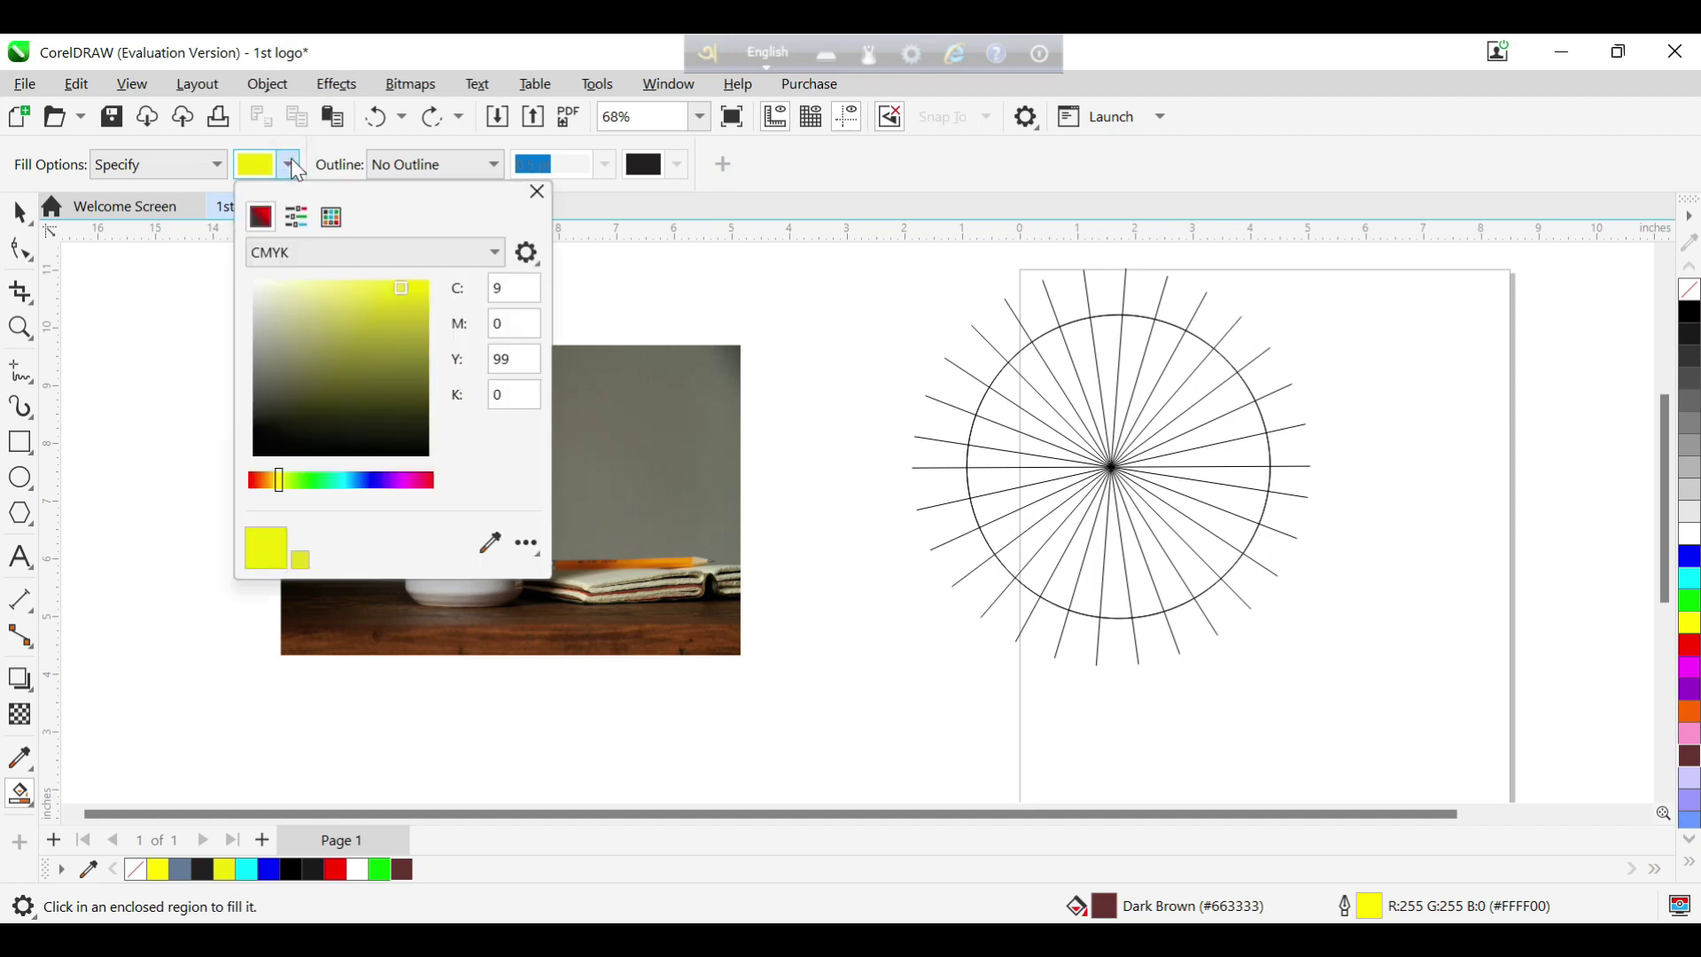
left_click(332, 218)
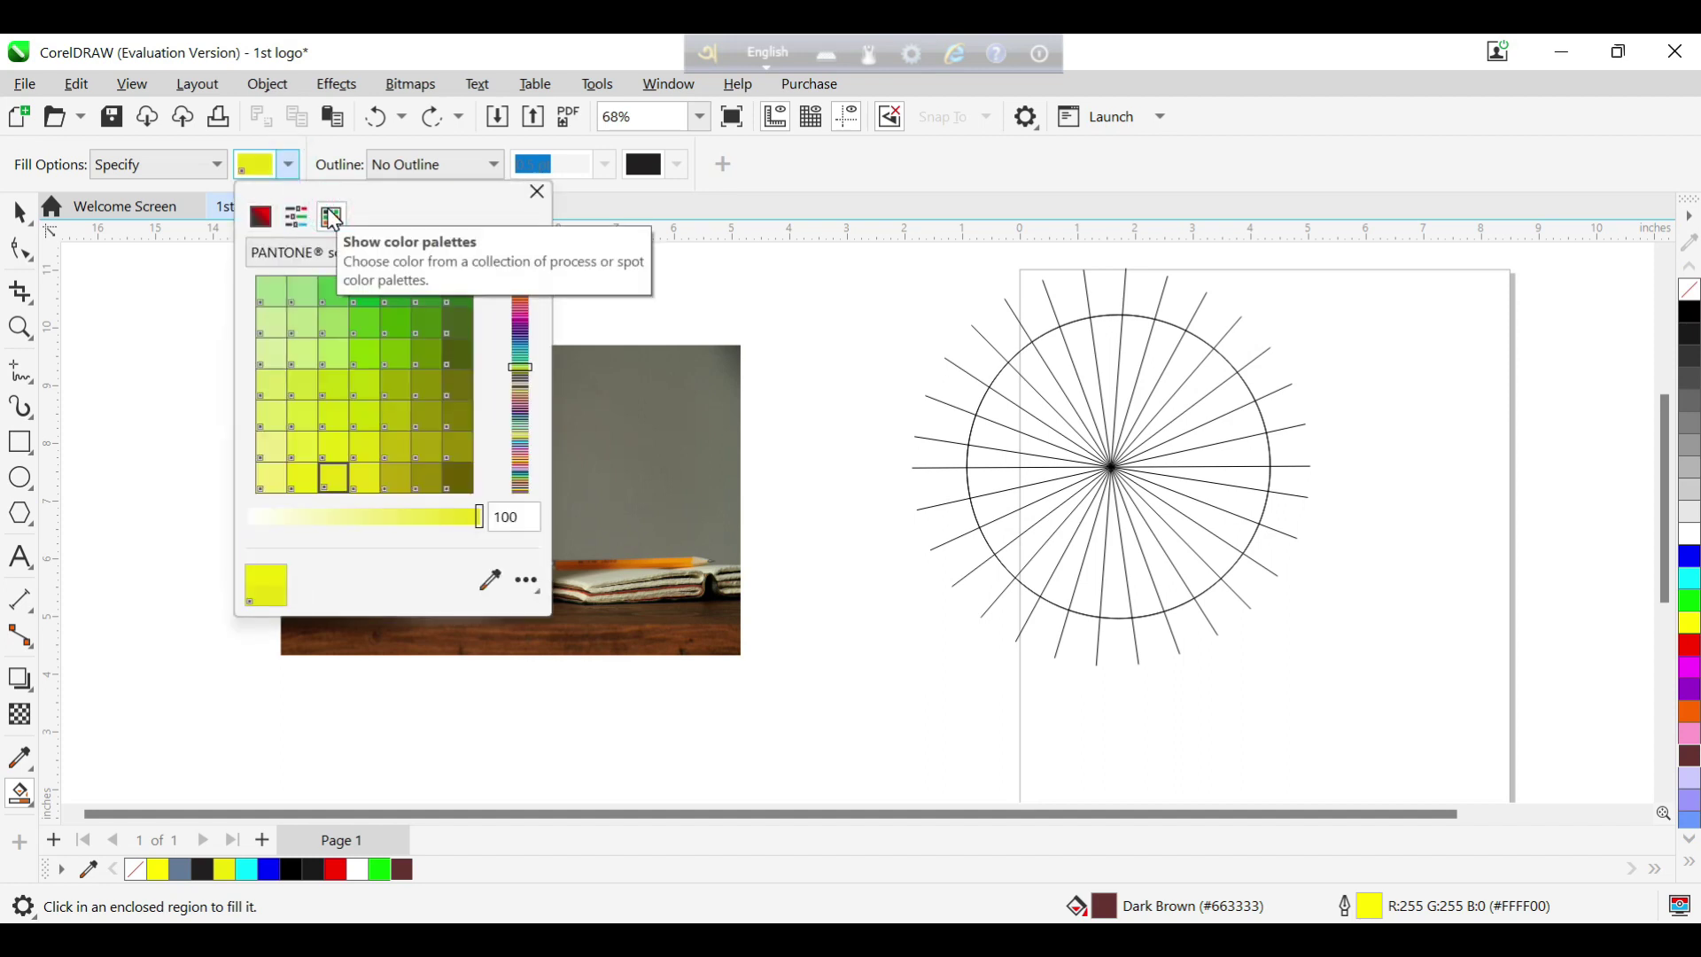
left_click(450, 475)
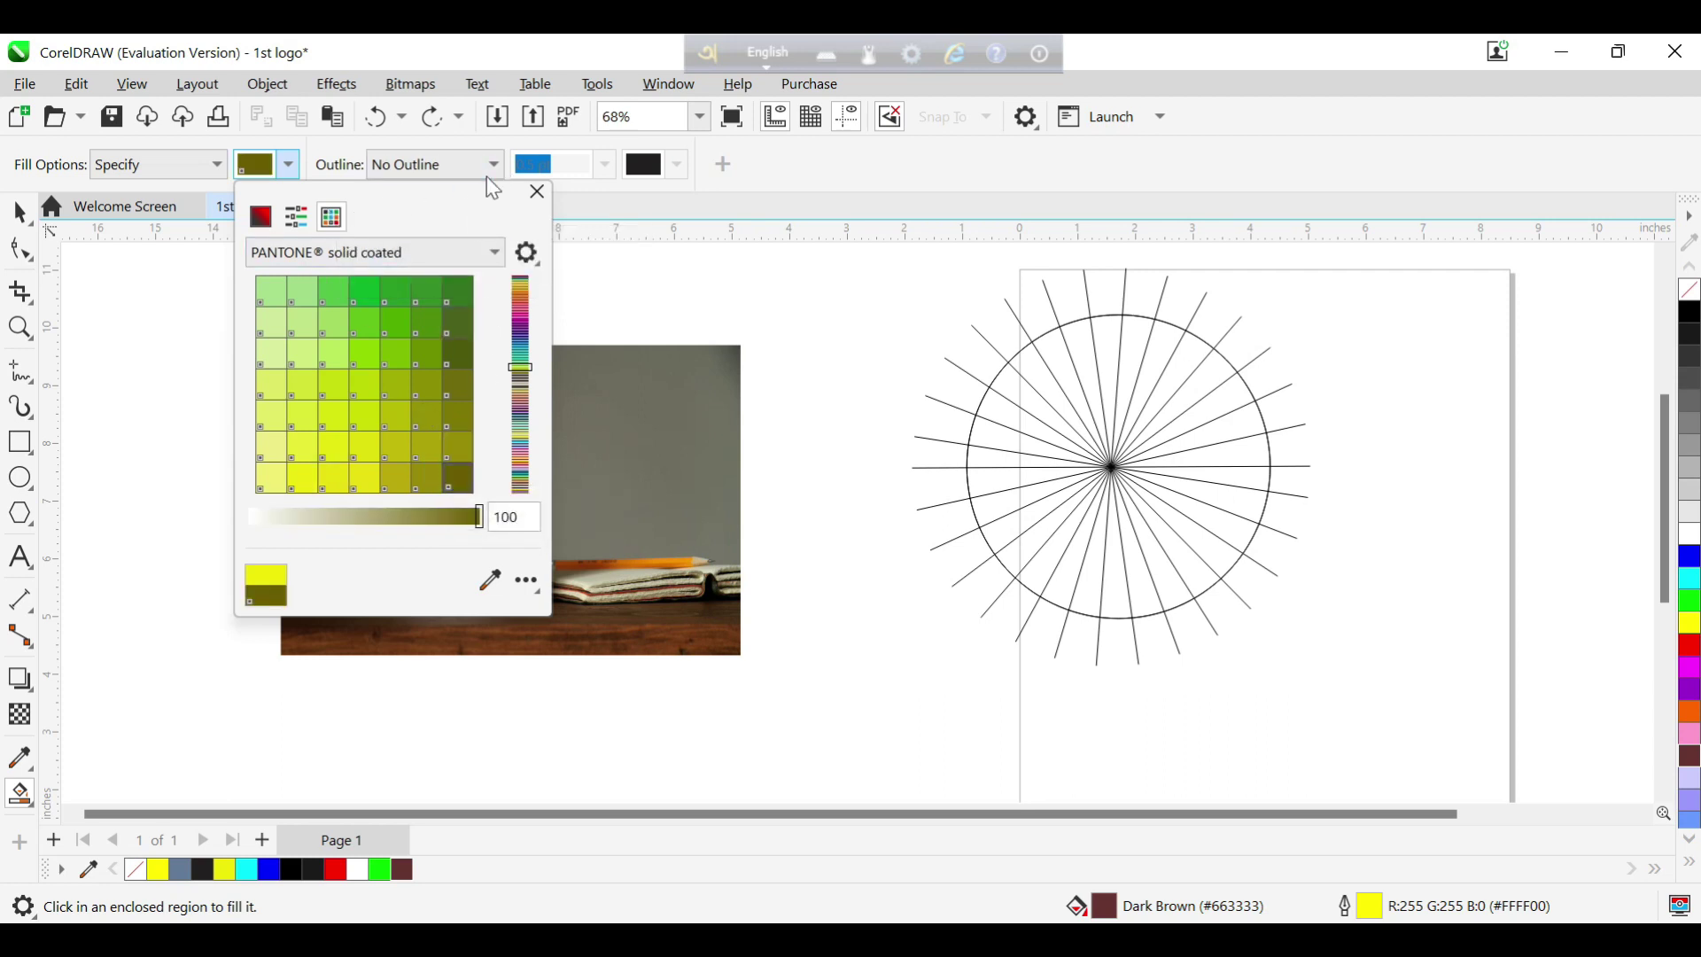
left_click(537, 192)
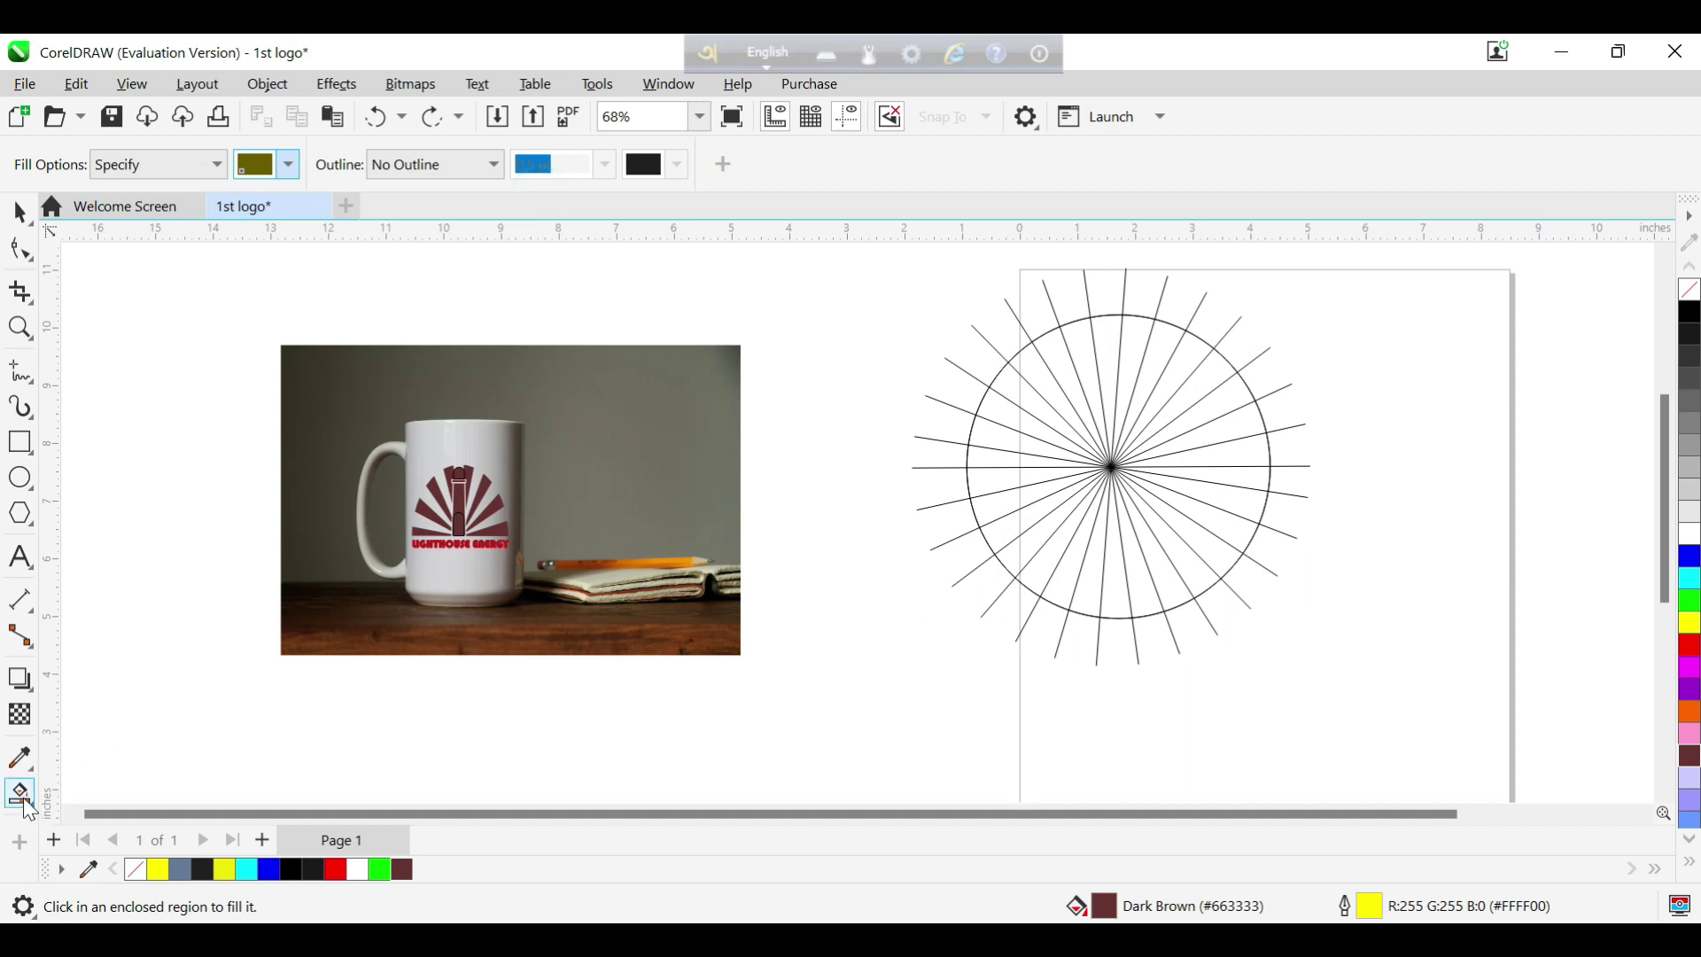
- Fill every other wedge of the circle's upper half with the olive colour, from the far left ray to the far right one
left_click(1001, 459)
left_click(1010, 412)
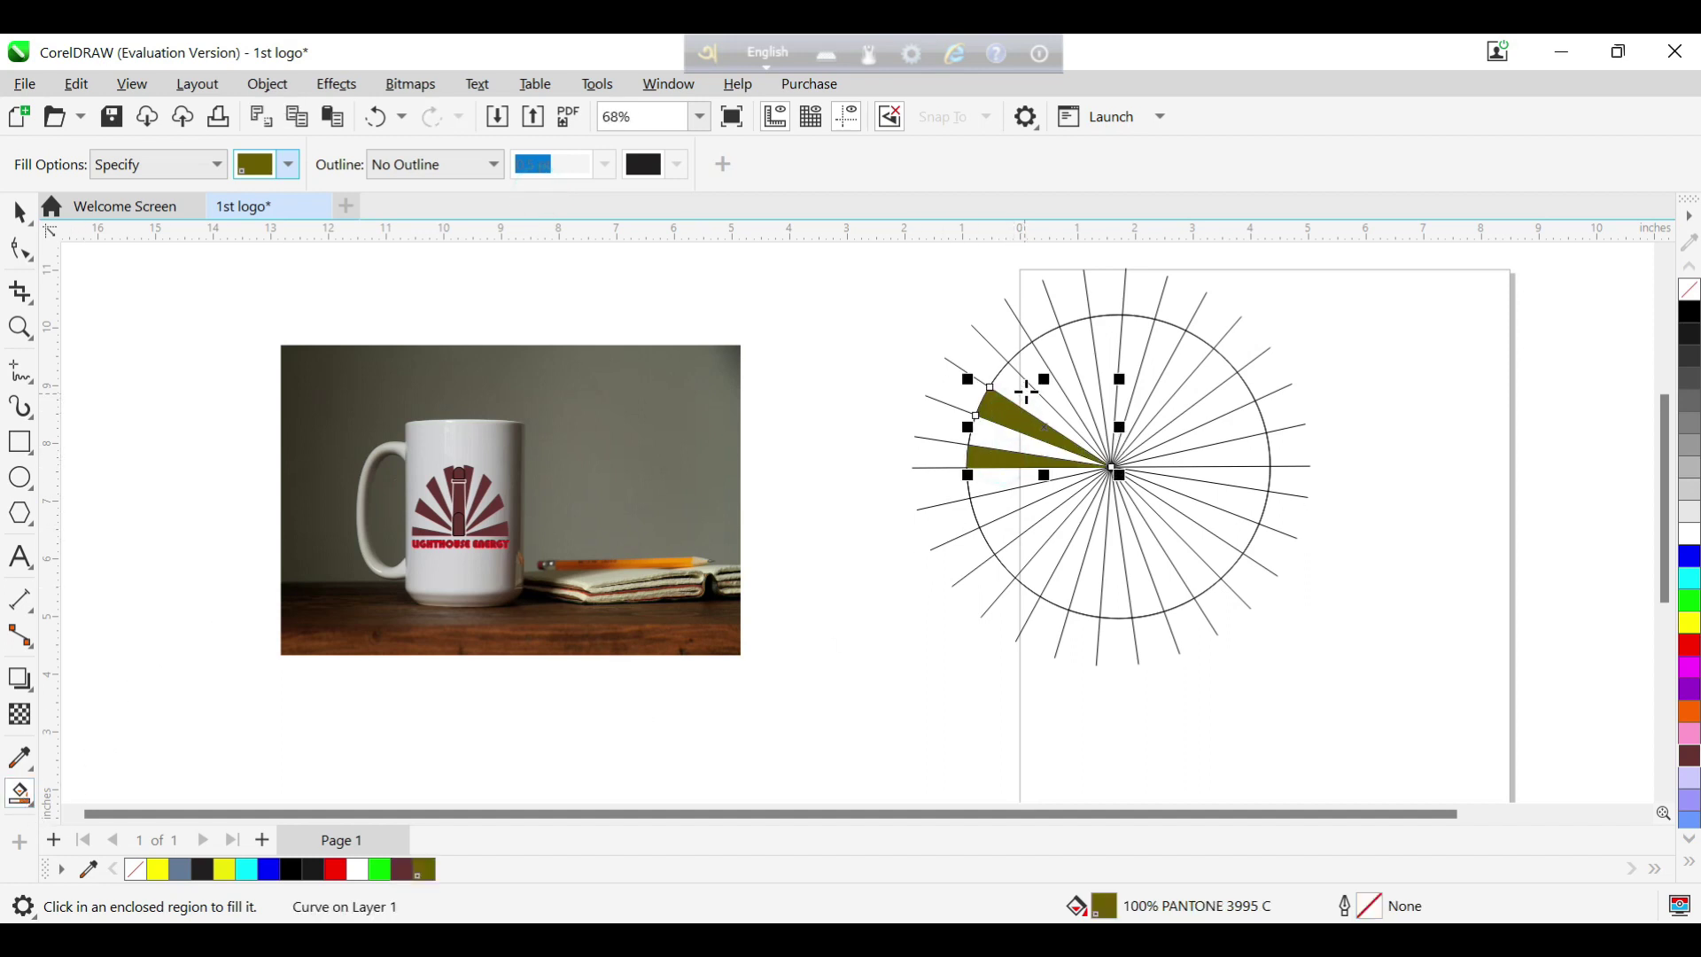
left_click(1035, 367)
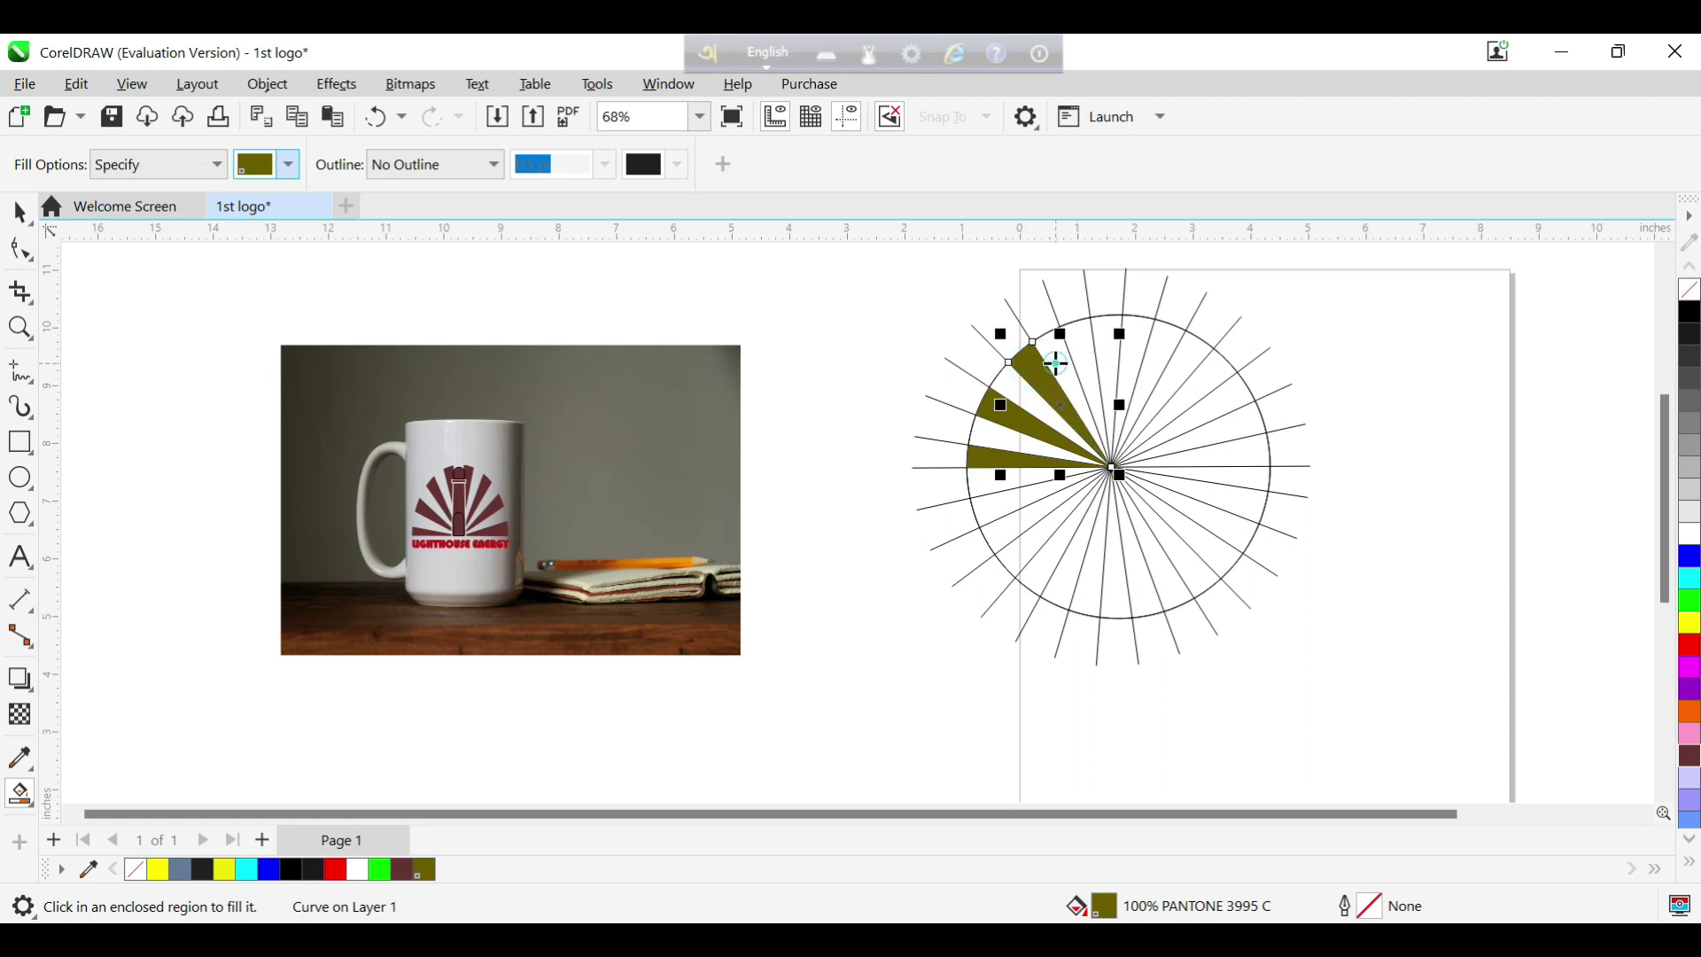
left_click(1059, 361)
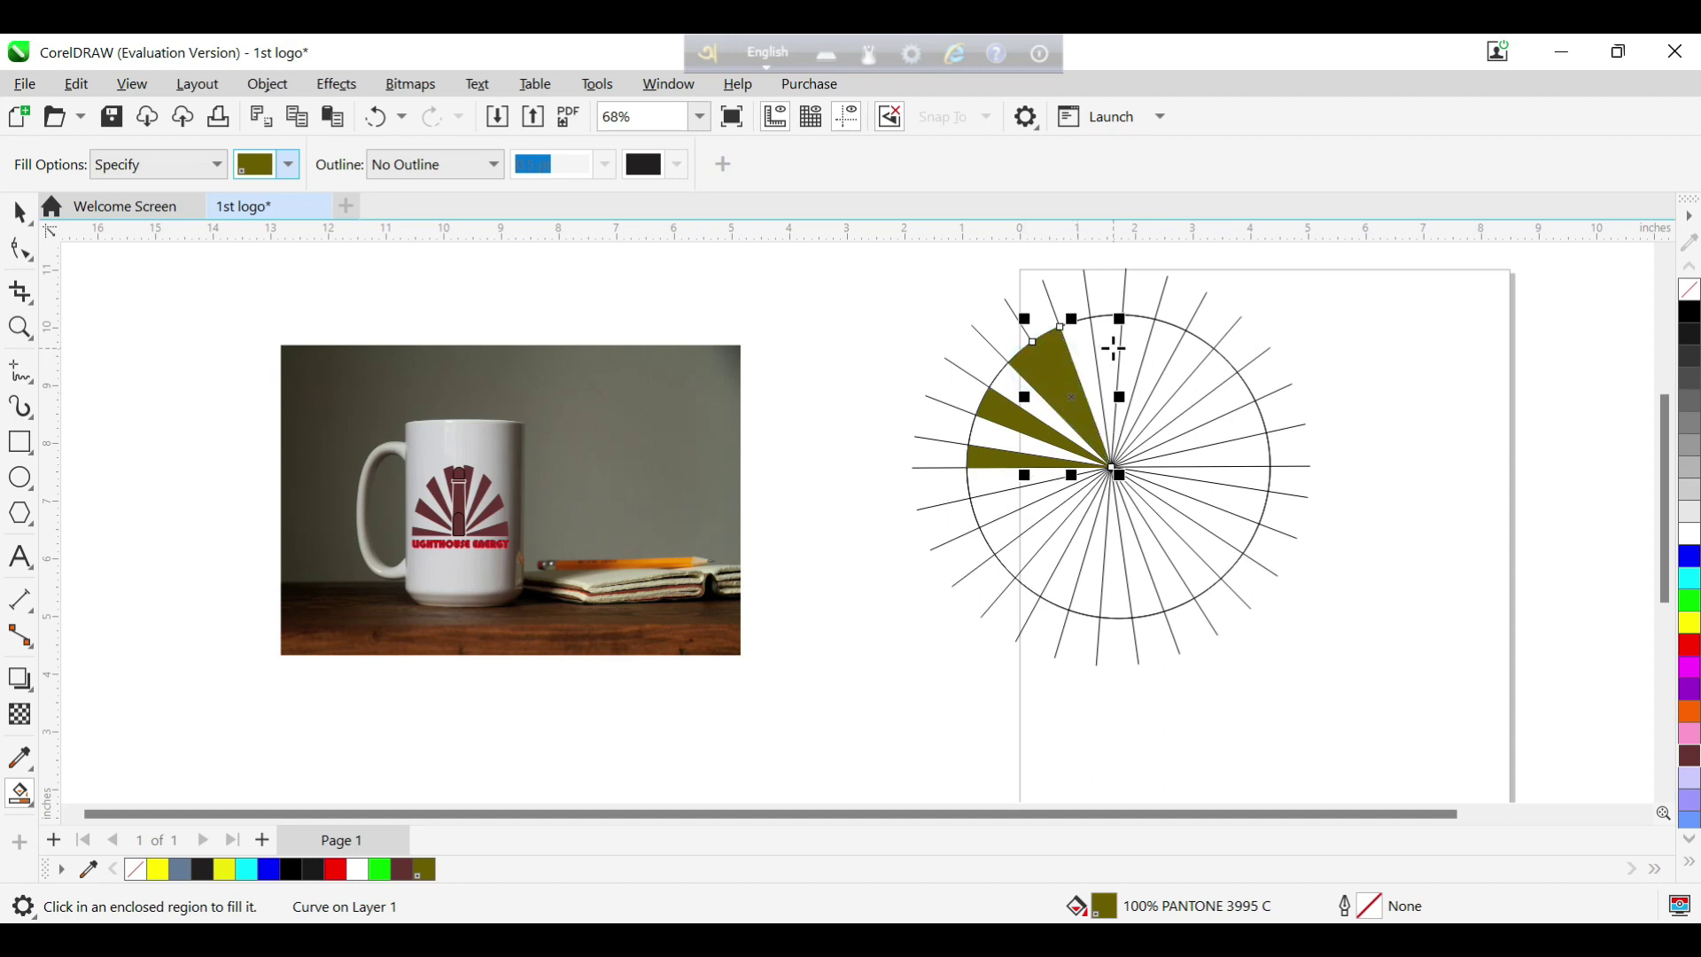
key("ctrl+z")
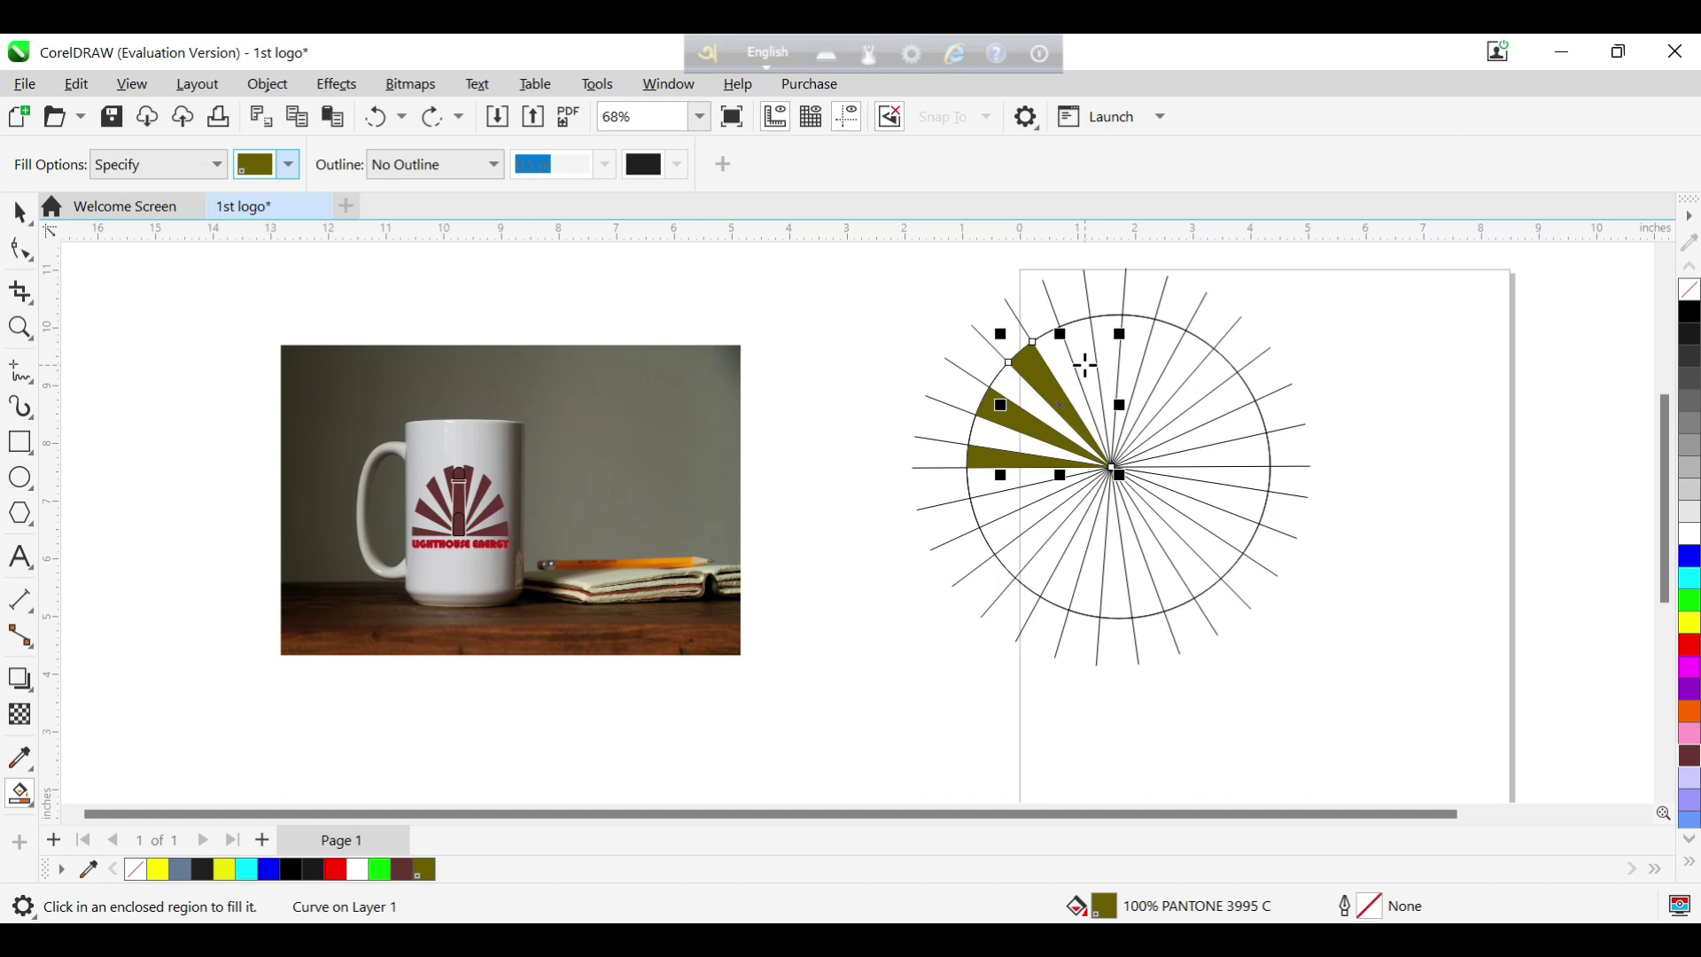
left_click(1098, 365)
left_click(1128, 361)
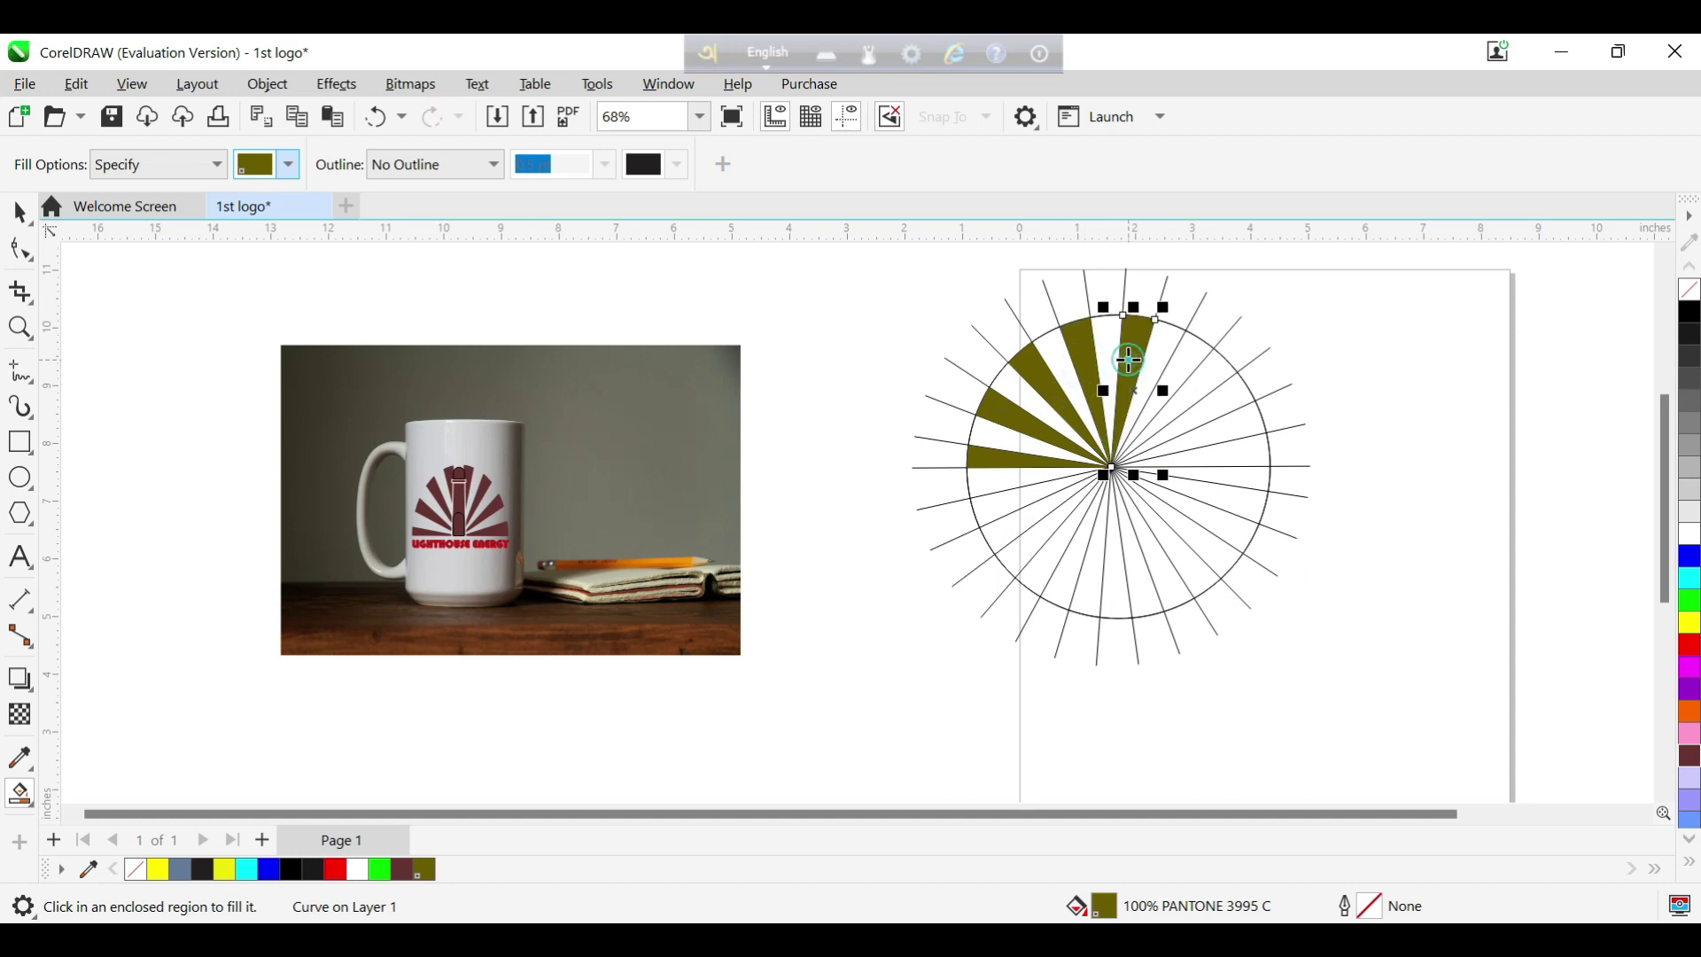
left_click(1182, 367)
left_click(1205, 420)
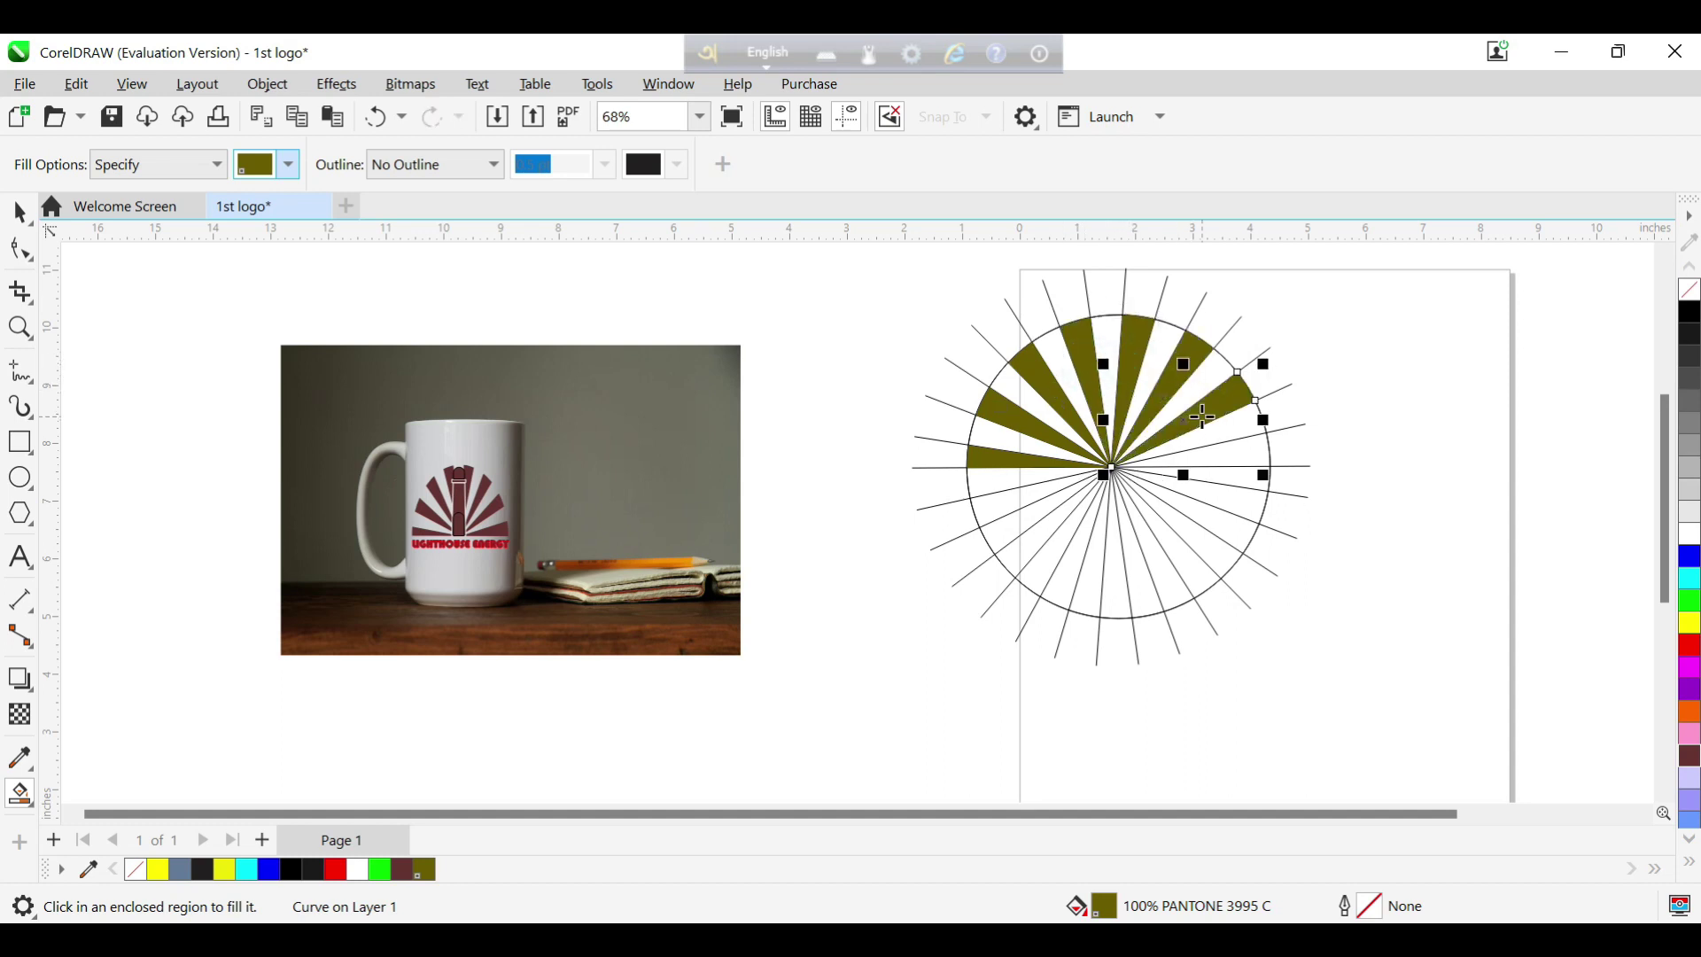
left_click(1225, 449)
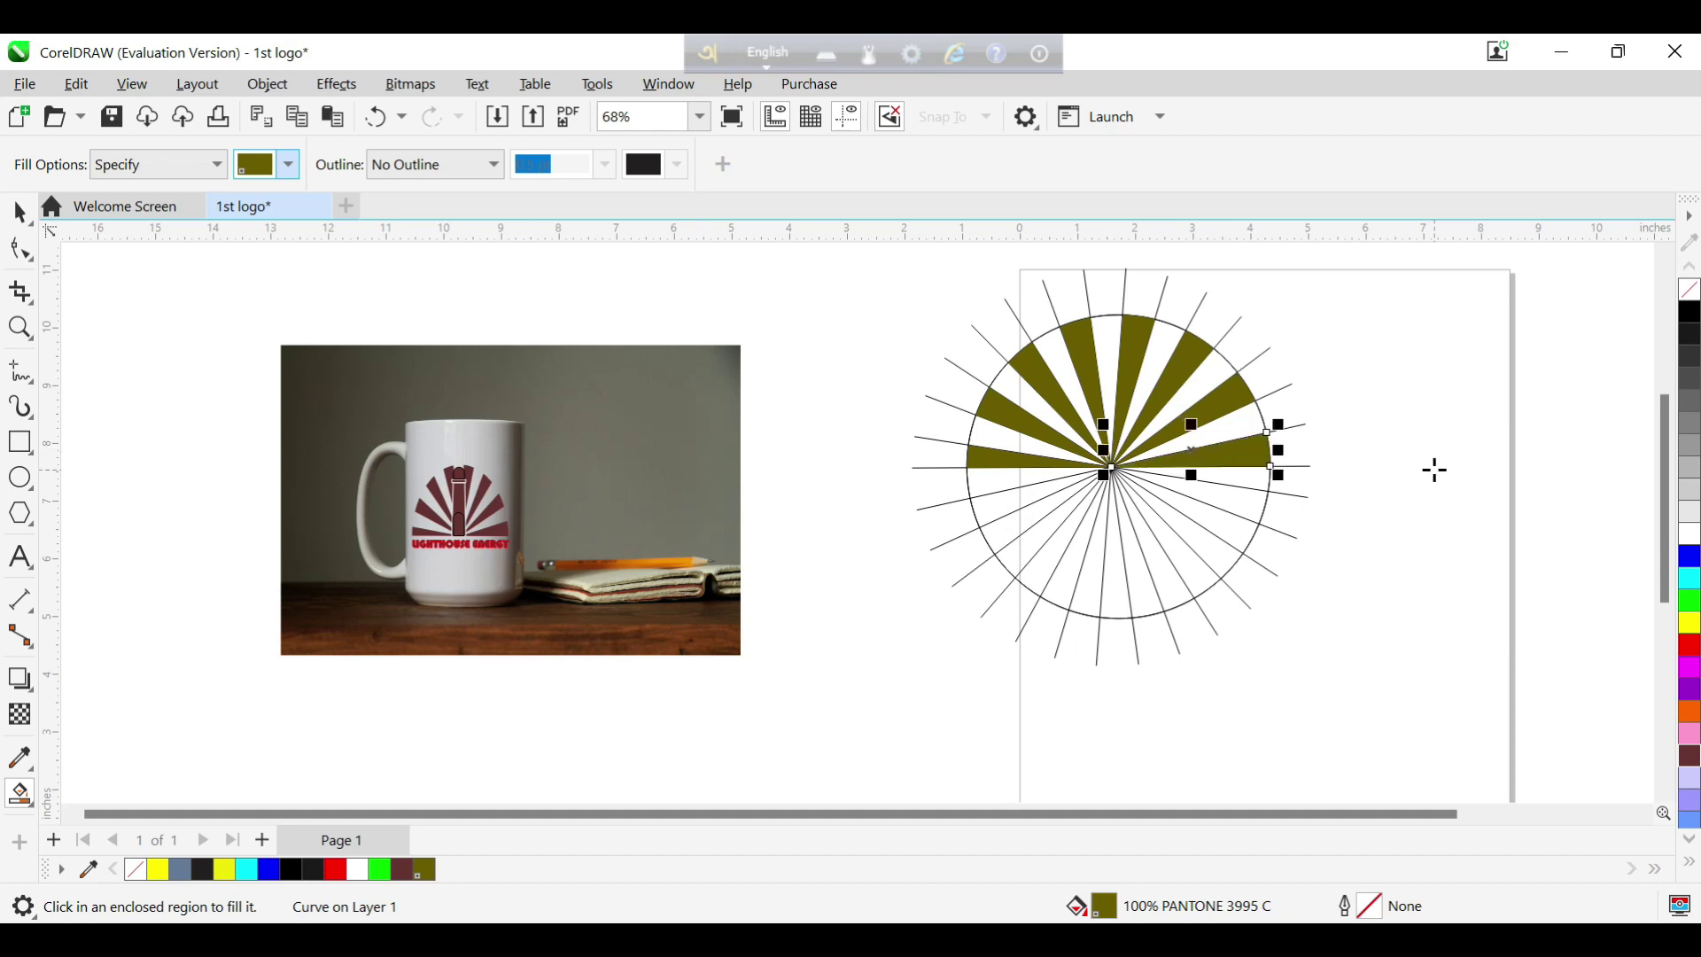
- Delete the circle and all the construction lines, including the horizontal one, keeping only the filled wedges
left_click(20, 213)
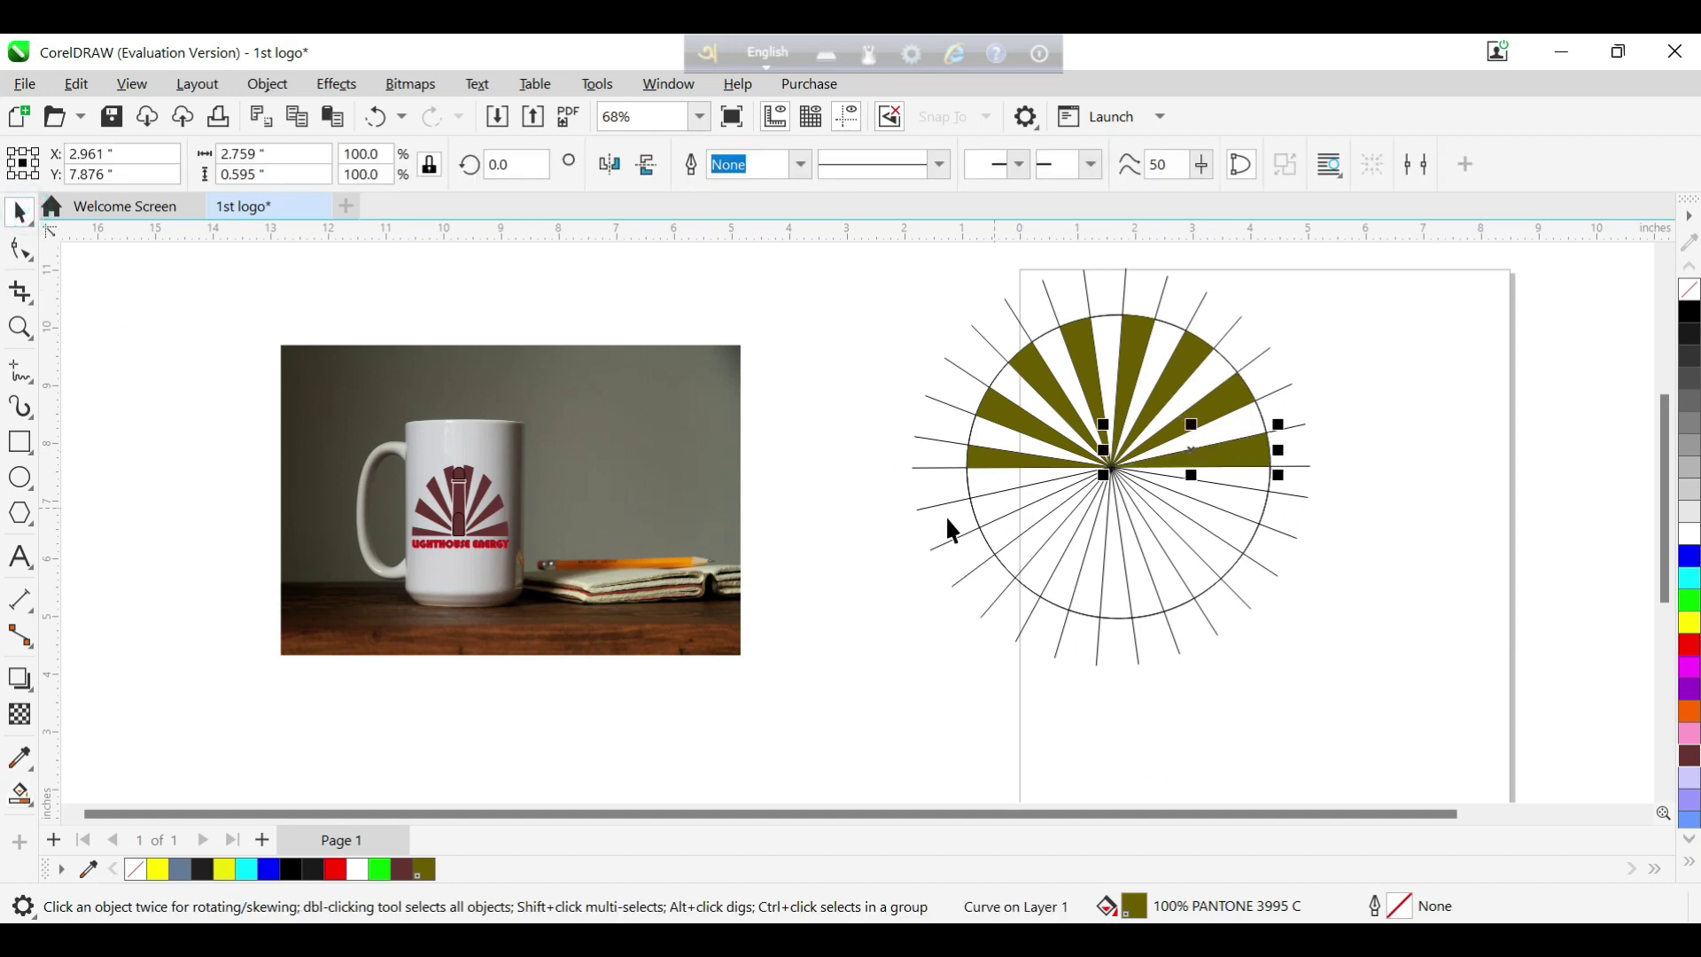
left_click(840, 511)
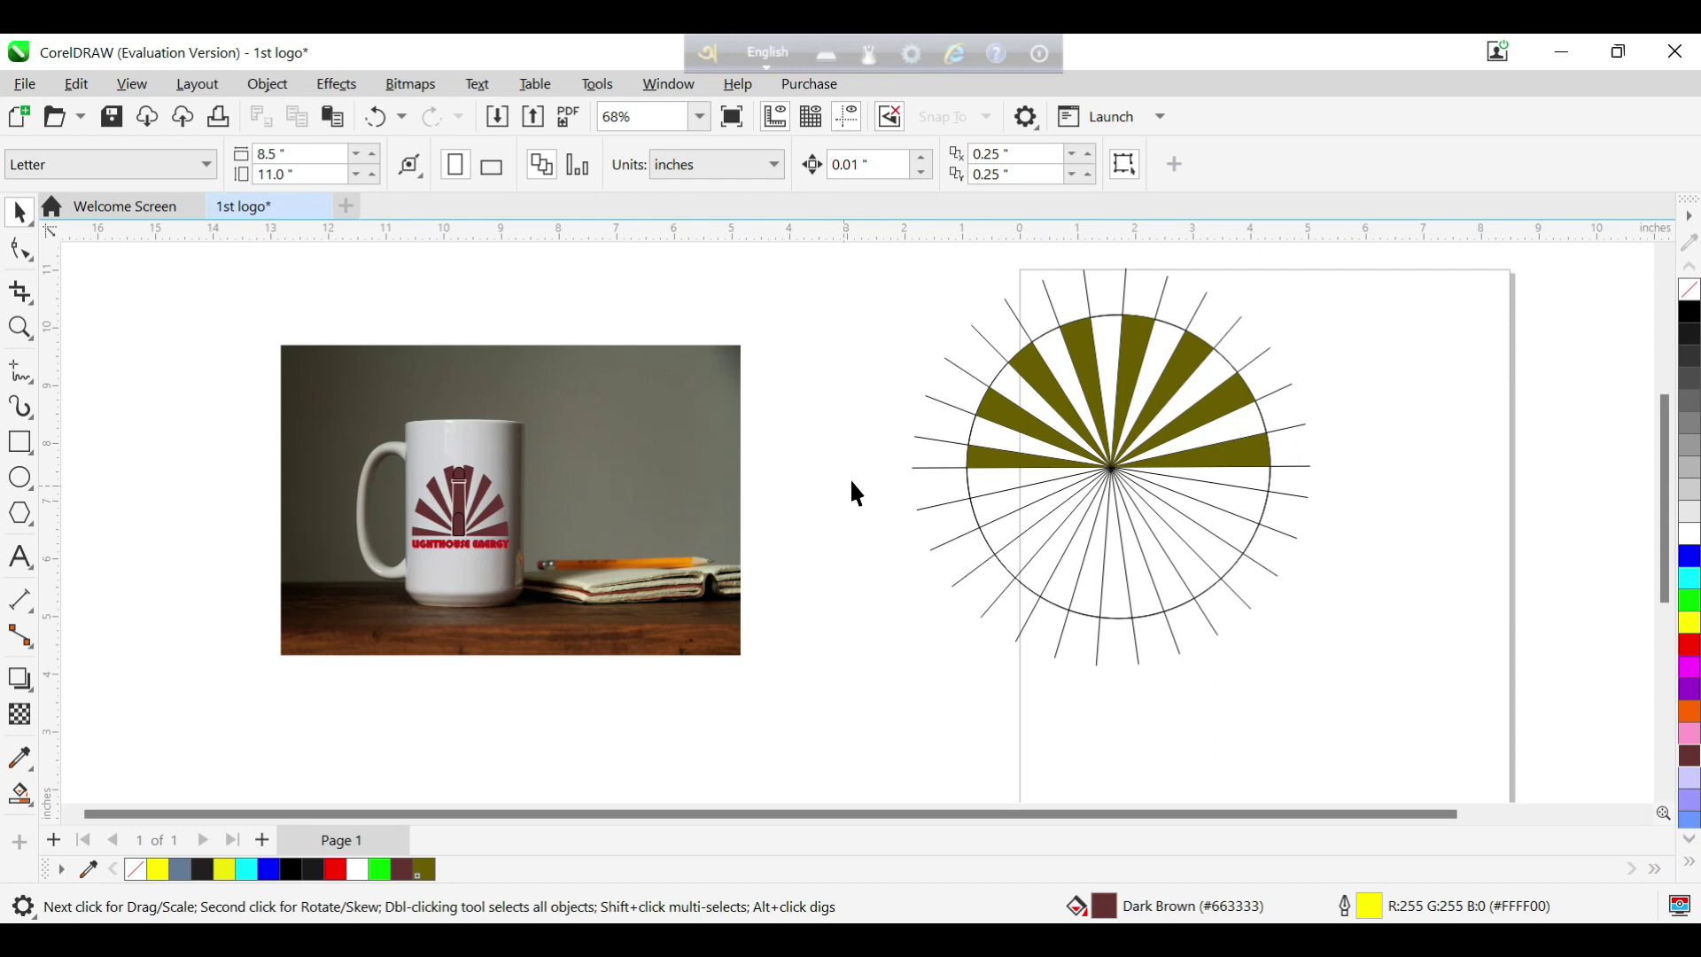
left_click_drag(838, 510, 1304, 571)
left_click_drag(869, 479, 1327, 574)
left_click_drag(1364, 644, 1371, 659)
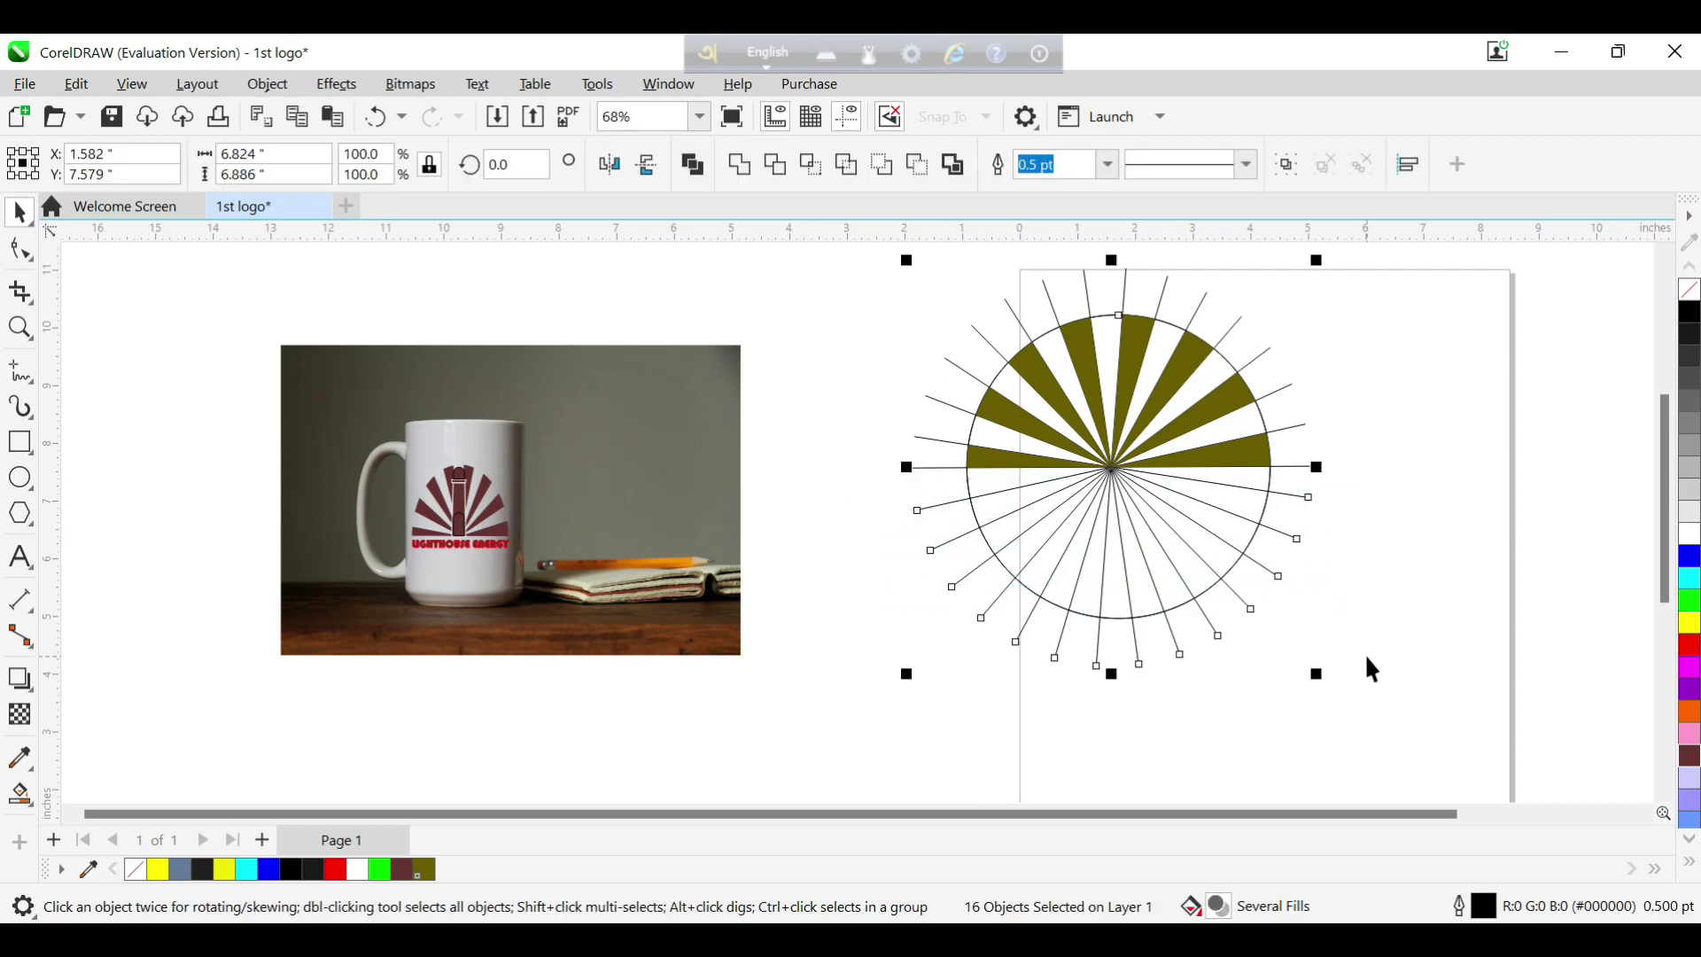
key("Delete")
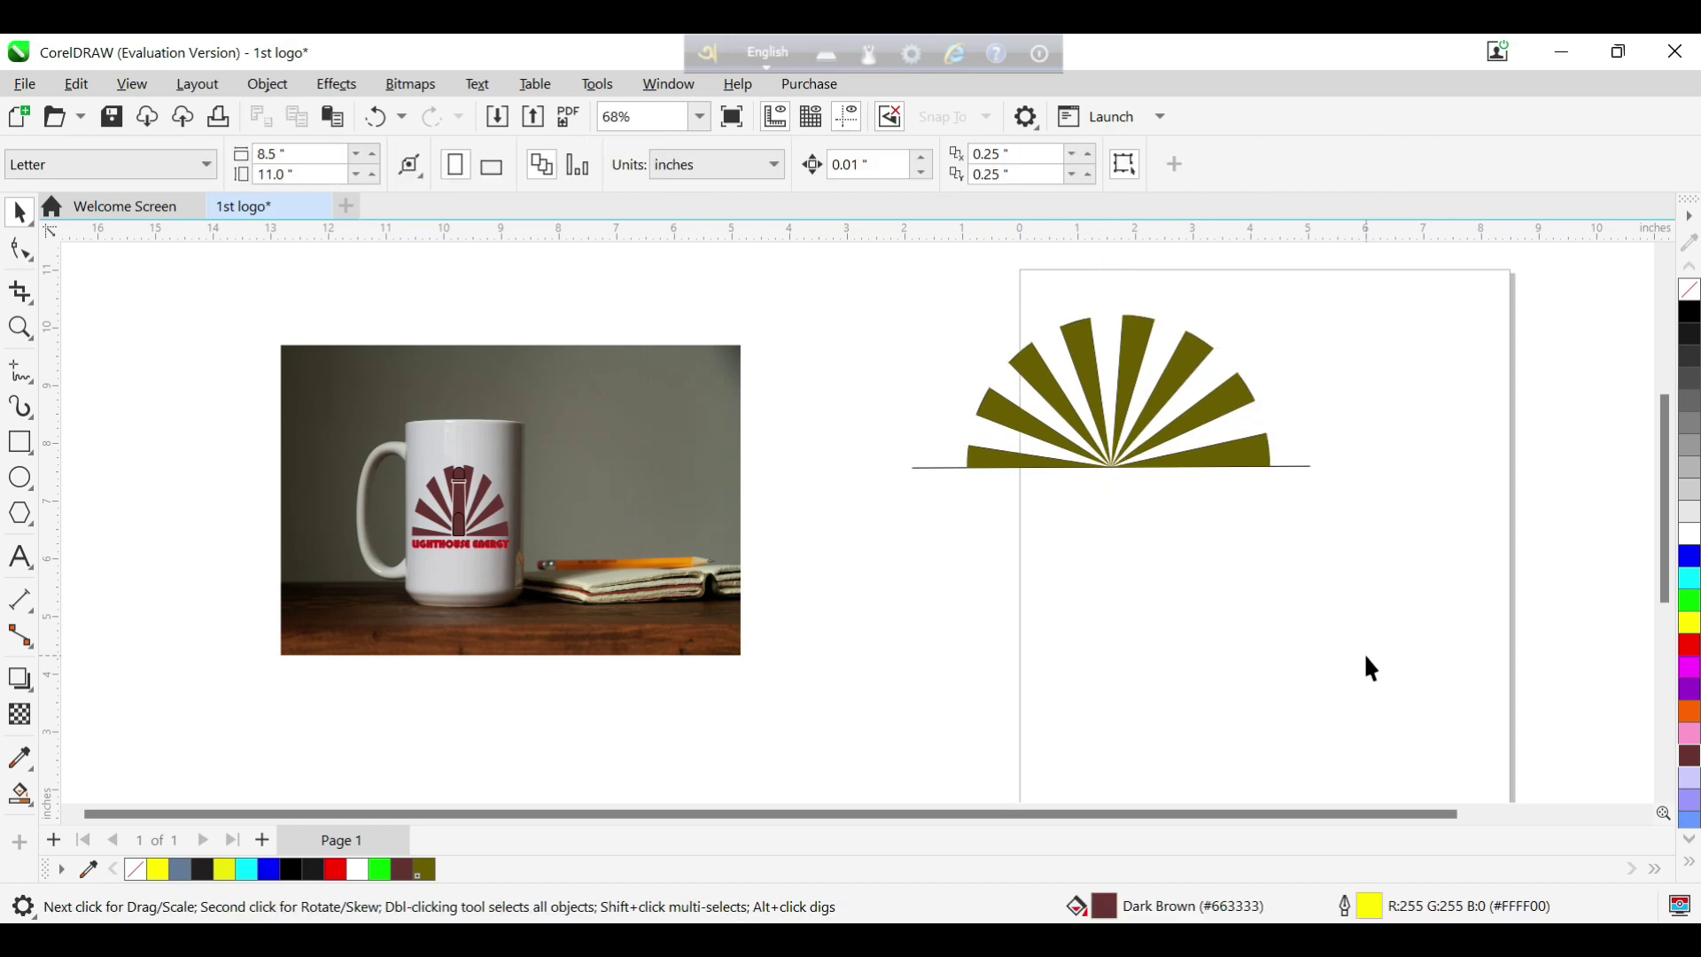
left_click(1288, 467)
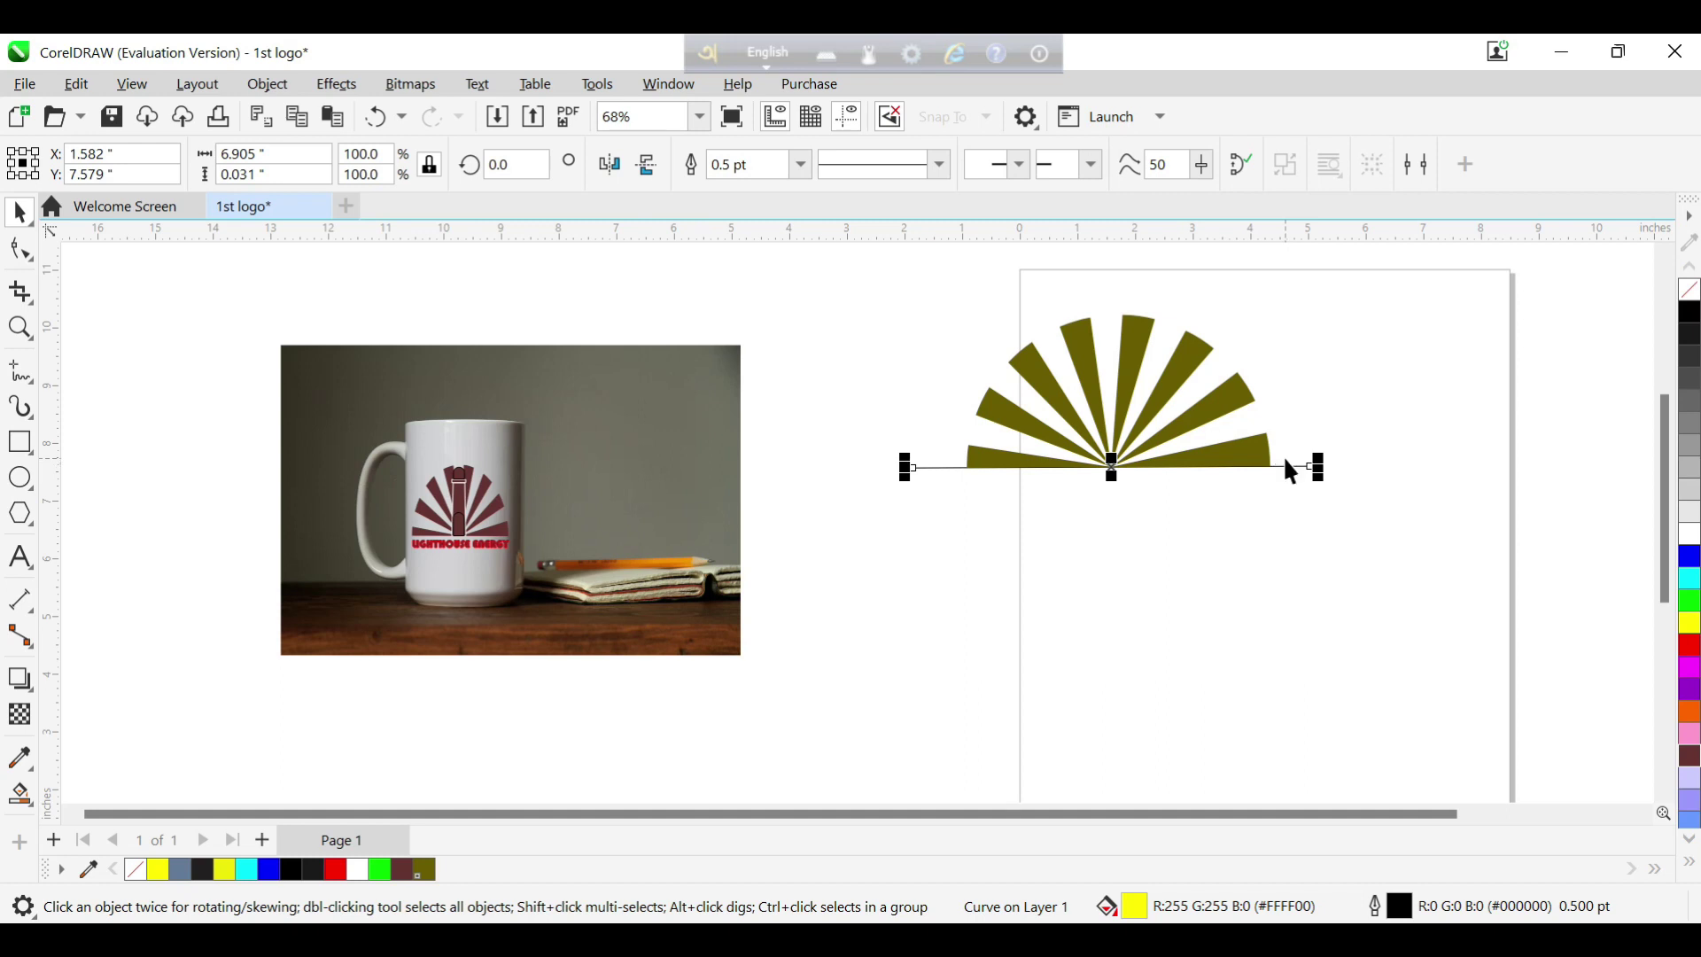
key("Delete")
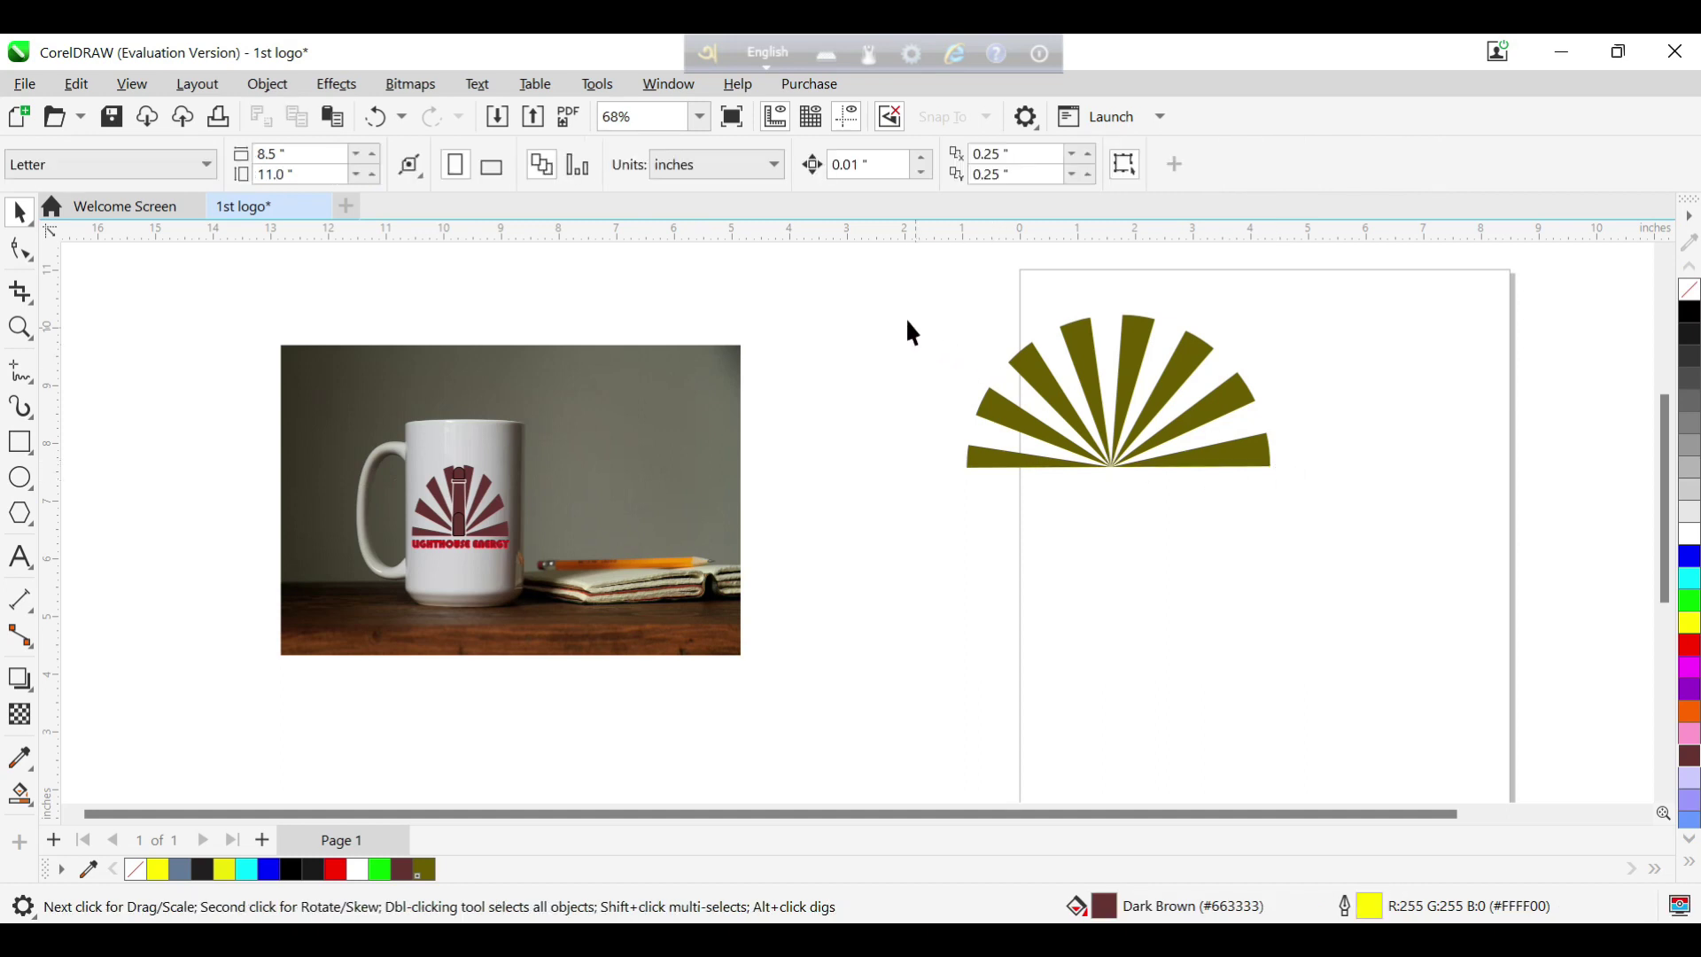
- Group the eight olive wedges and move the group onto the page, near its horizontal centre
left_click_drag(866, 292, 1348, 558)
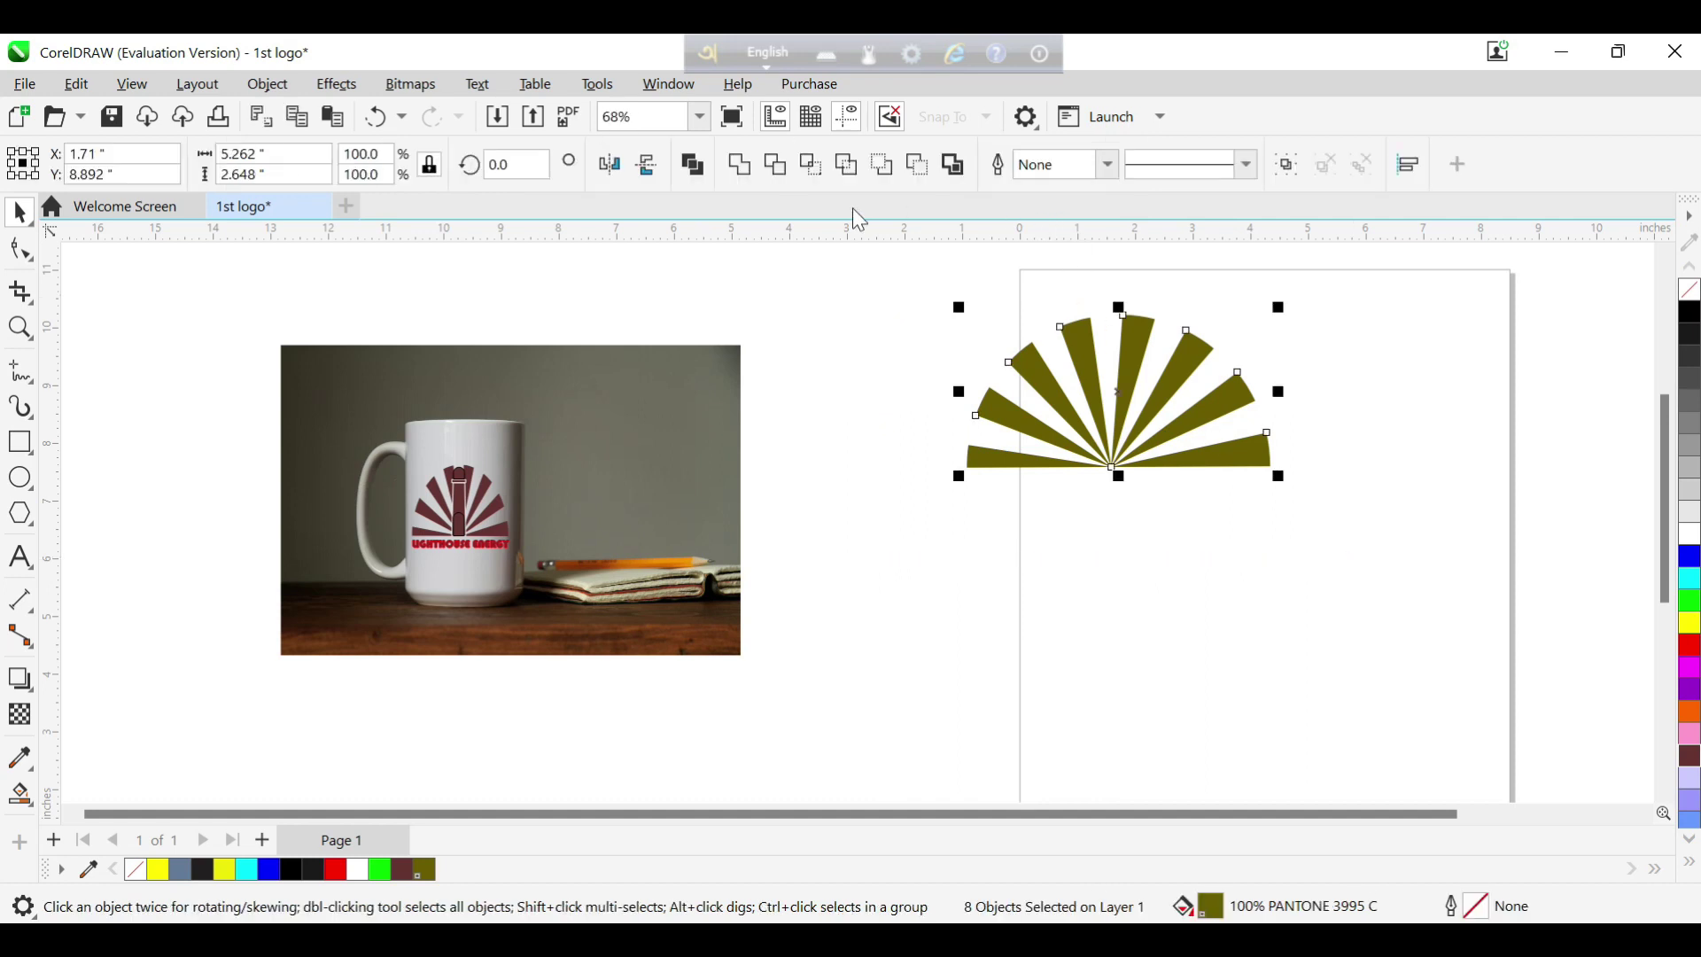
left_click(1290, 165)
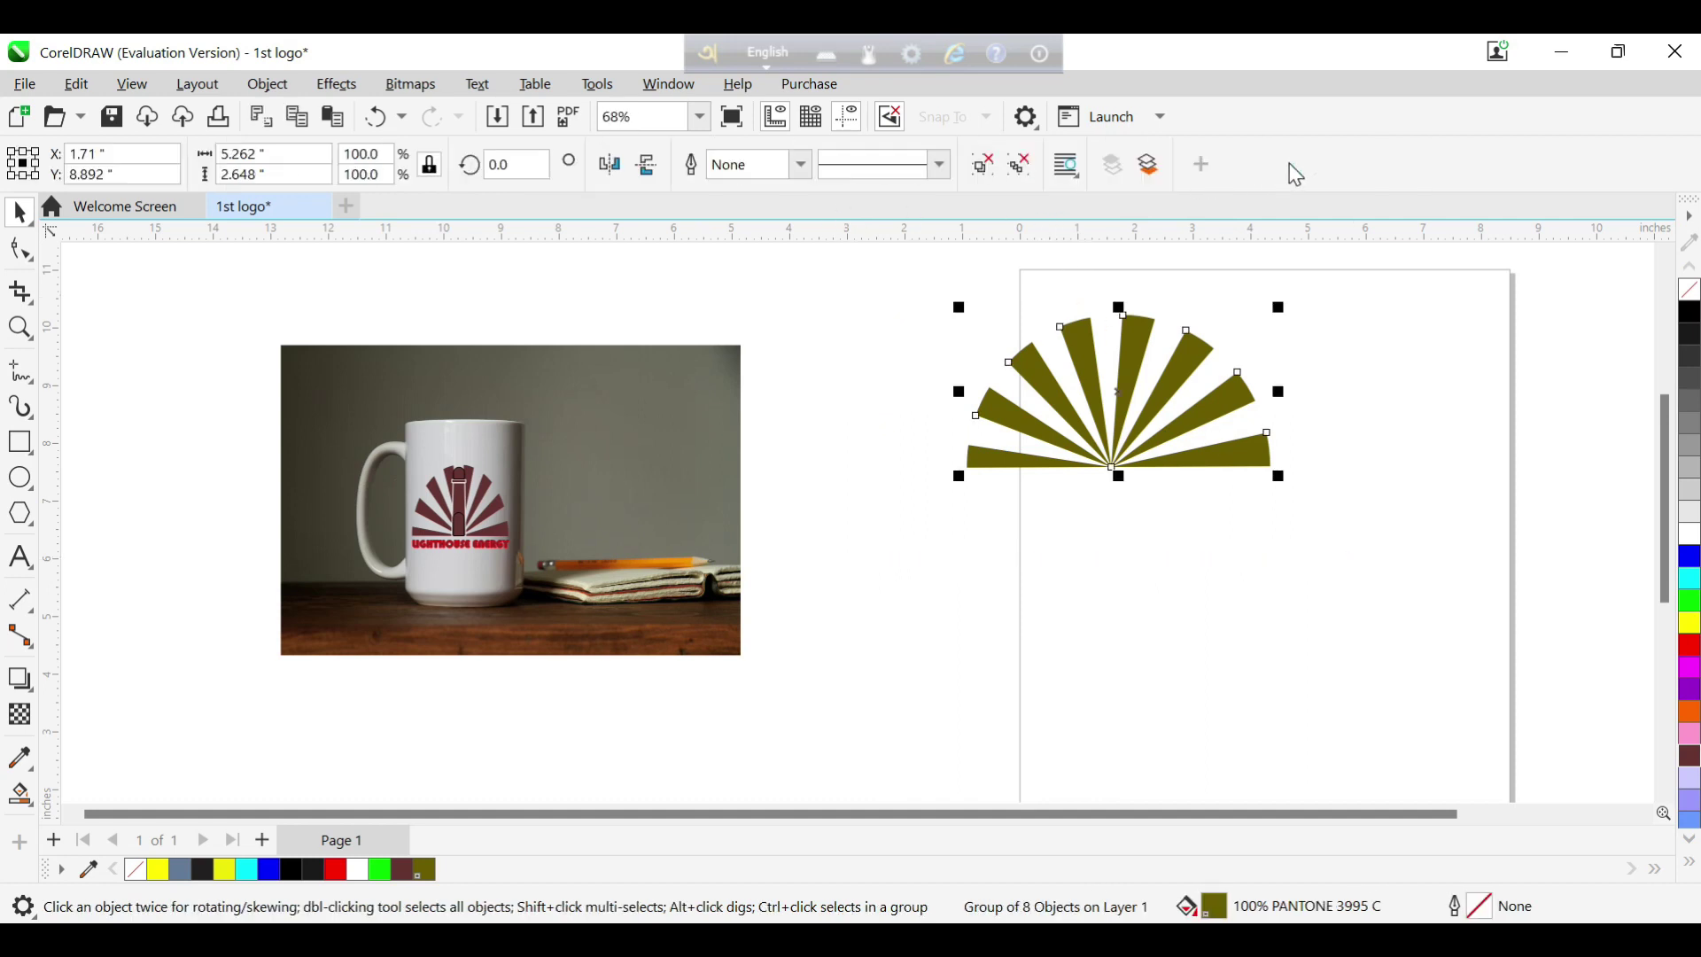
left_click(982, 165)
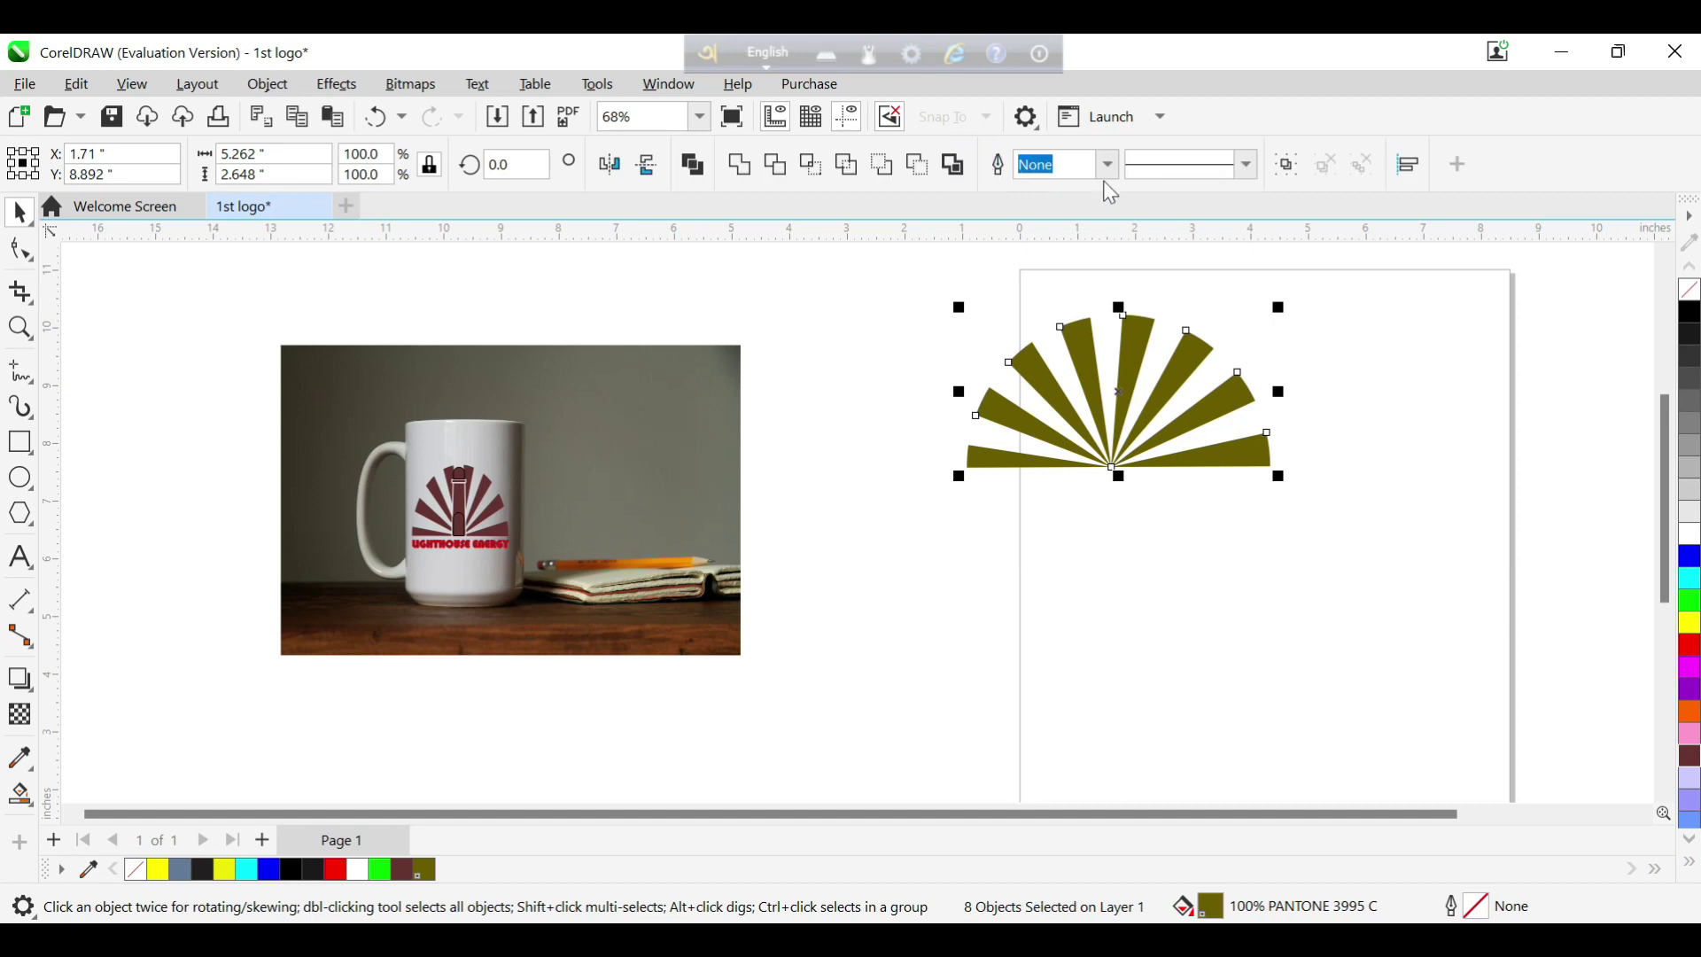
left_click(1290, 166)
left_click(1336, 634)
left_click(1124, 425)
left_click_drag(1127, 421, 1260, 493)
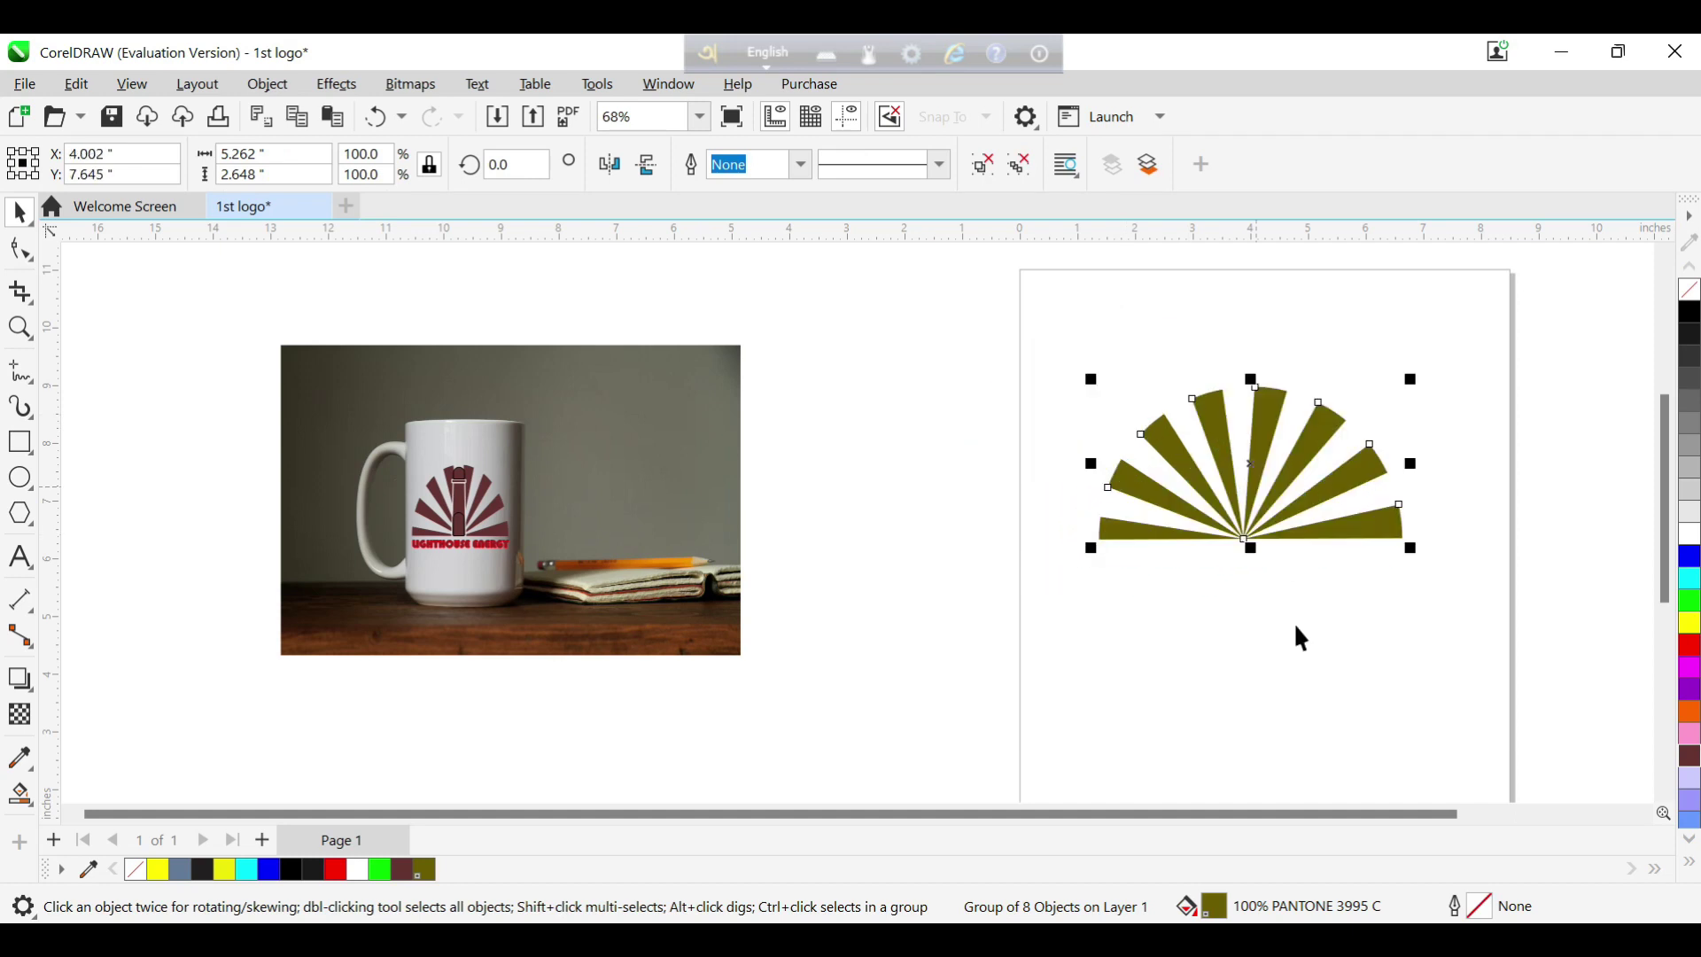
left_click(1284, 669)
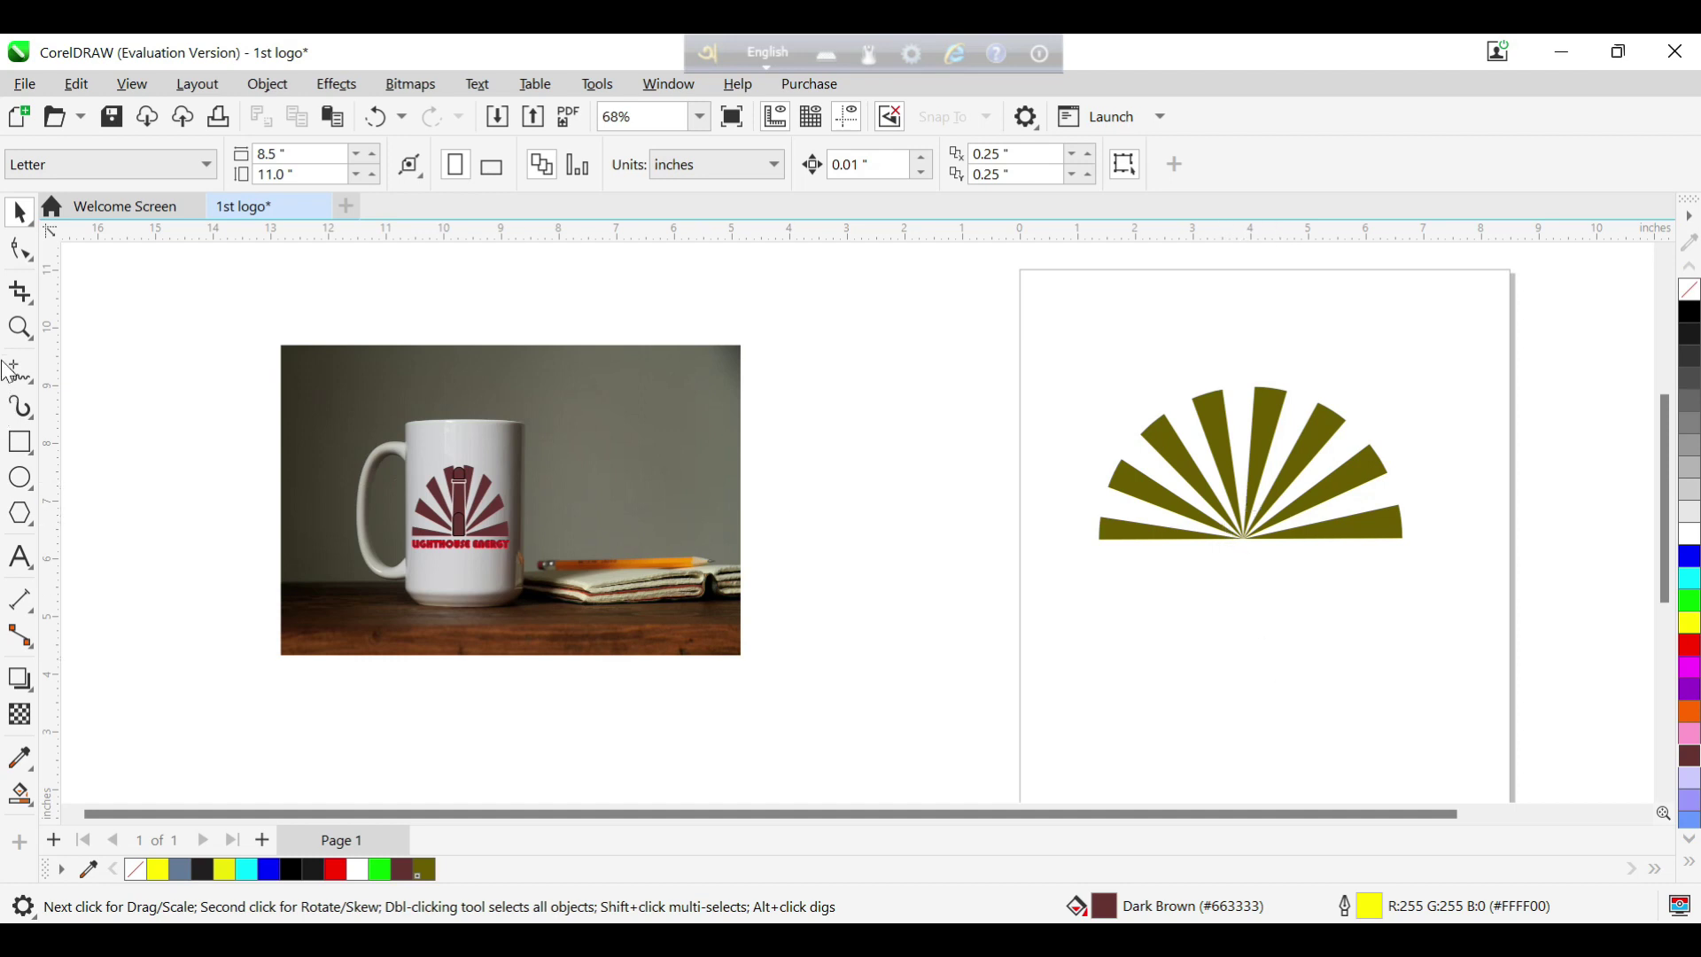
- Draw an upright rectangle about 0.83 by 1.88 in over the middle of the rays and set all four corner radii to 0
left_click(20, 440)
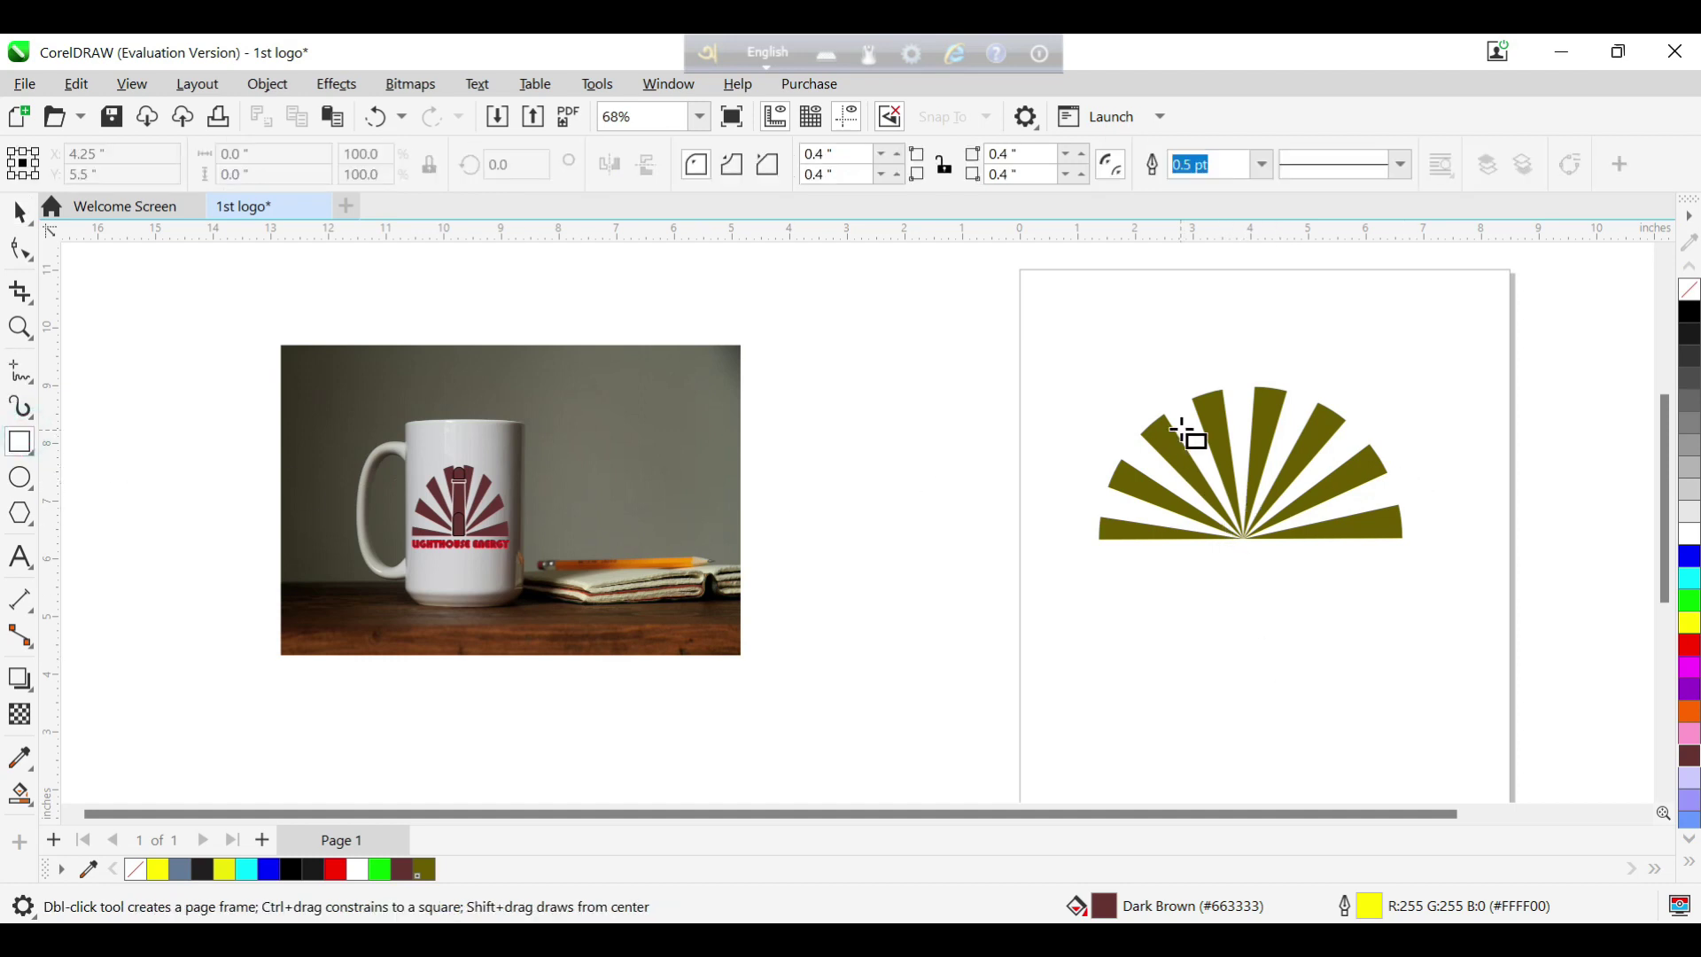
left_click_drag(1214, 424, 1265, 533)
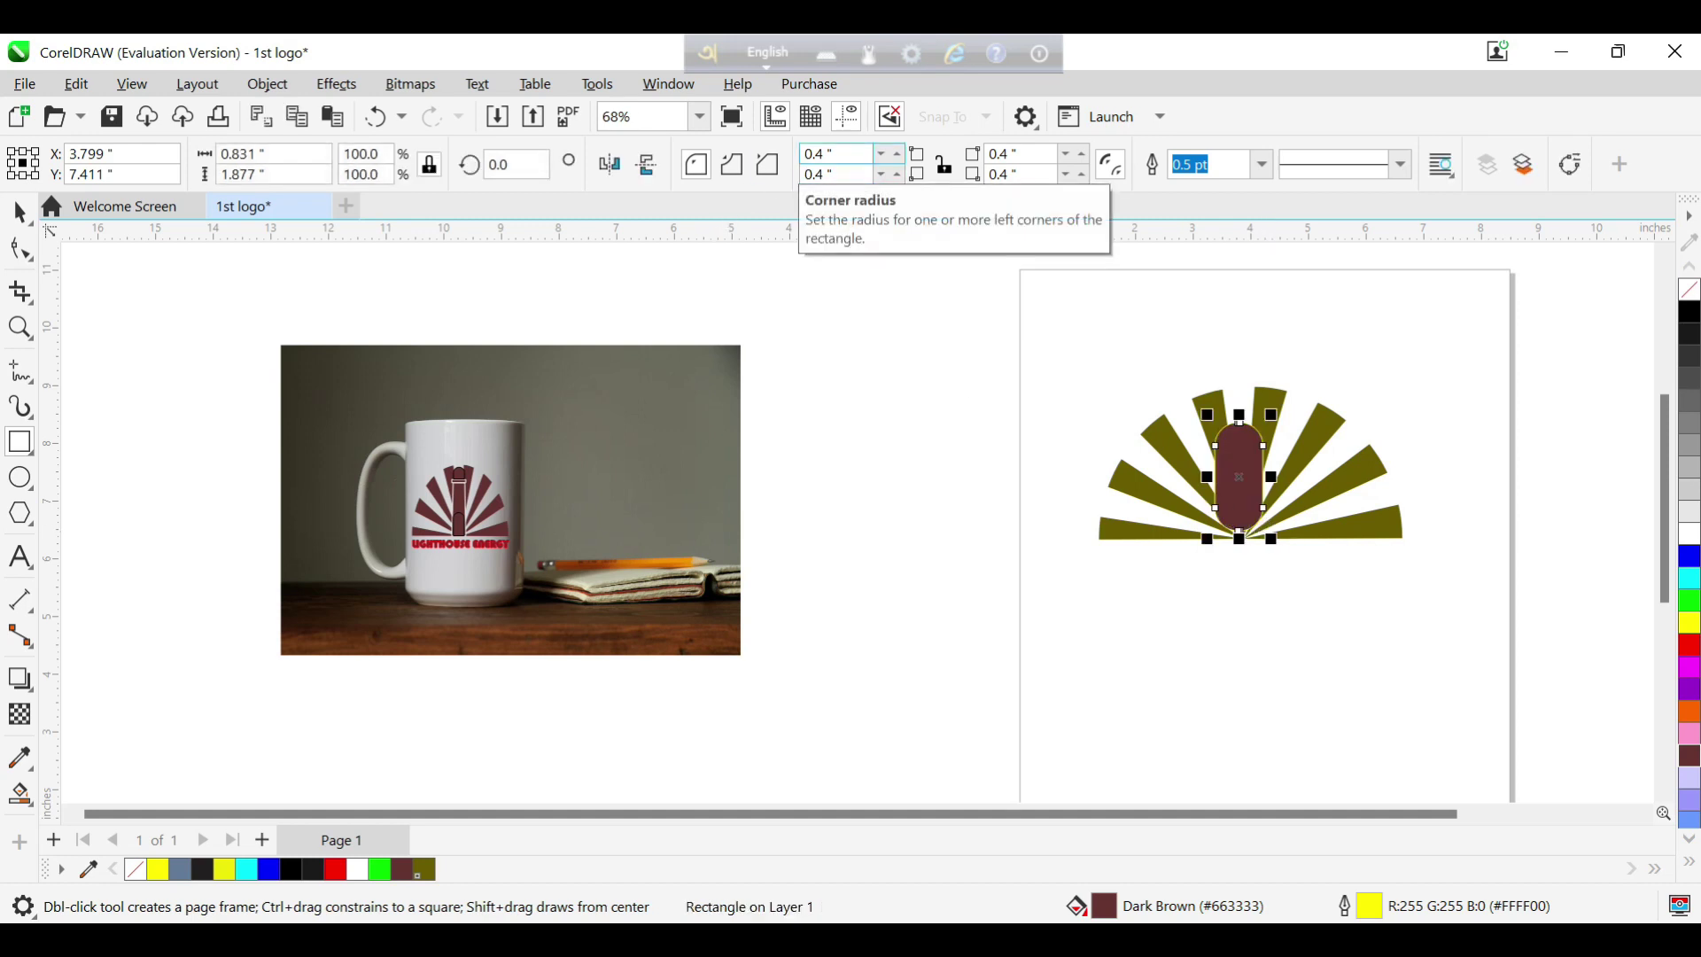
type("0.0")
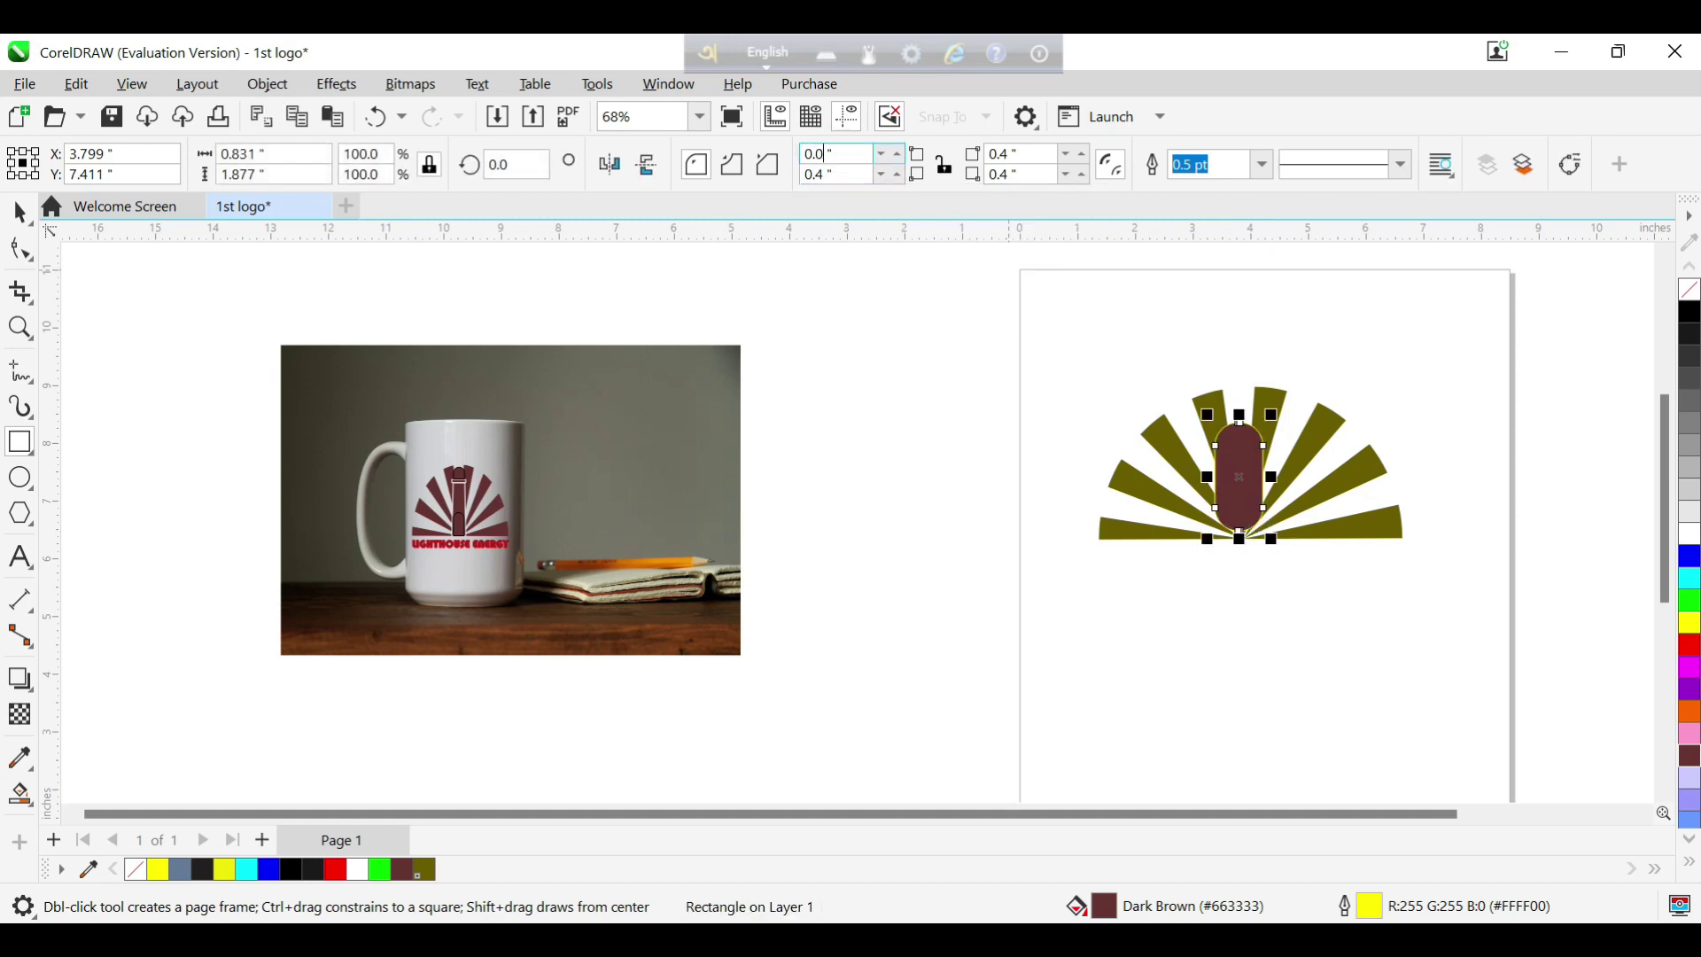
left_click(1006, 154)
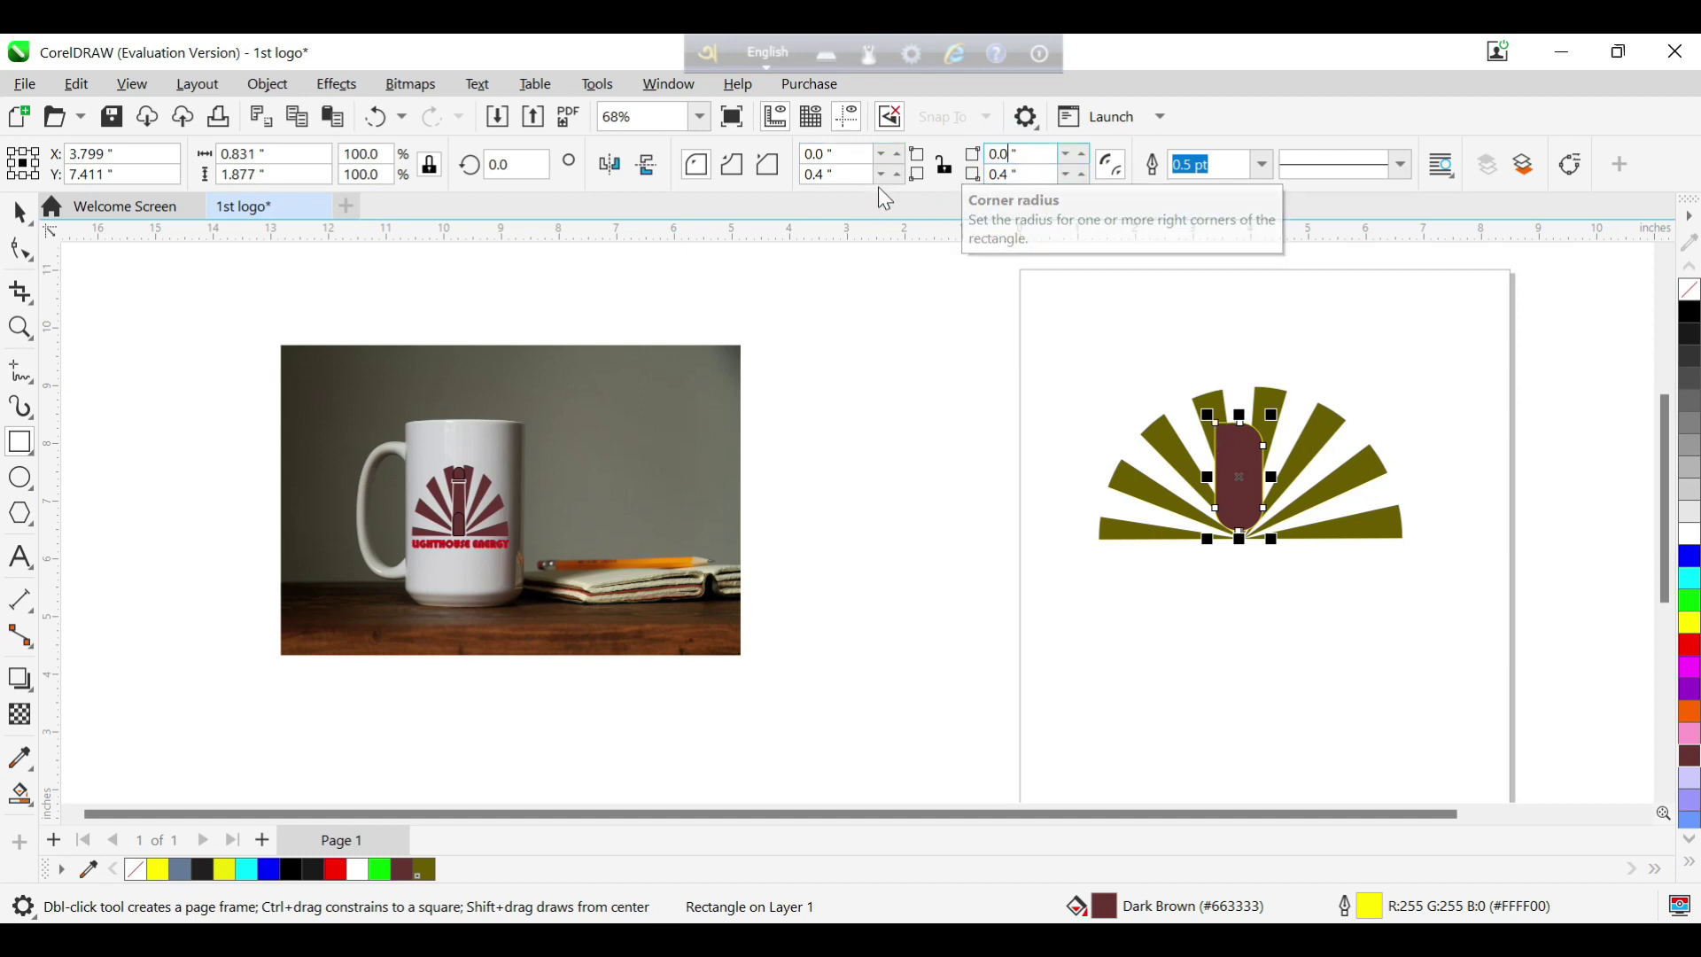
left_click(820, 173)
key("BackSpace")
type("0")
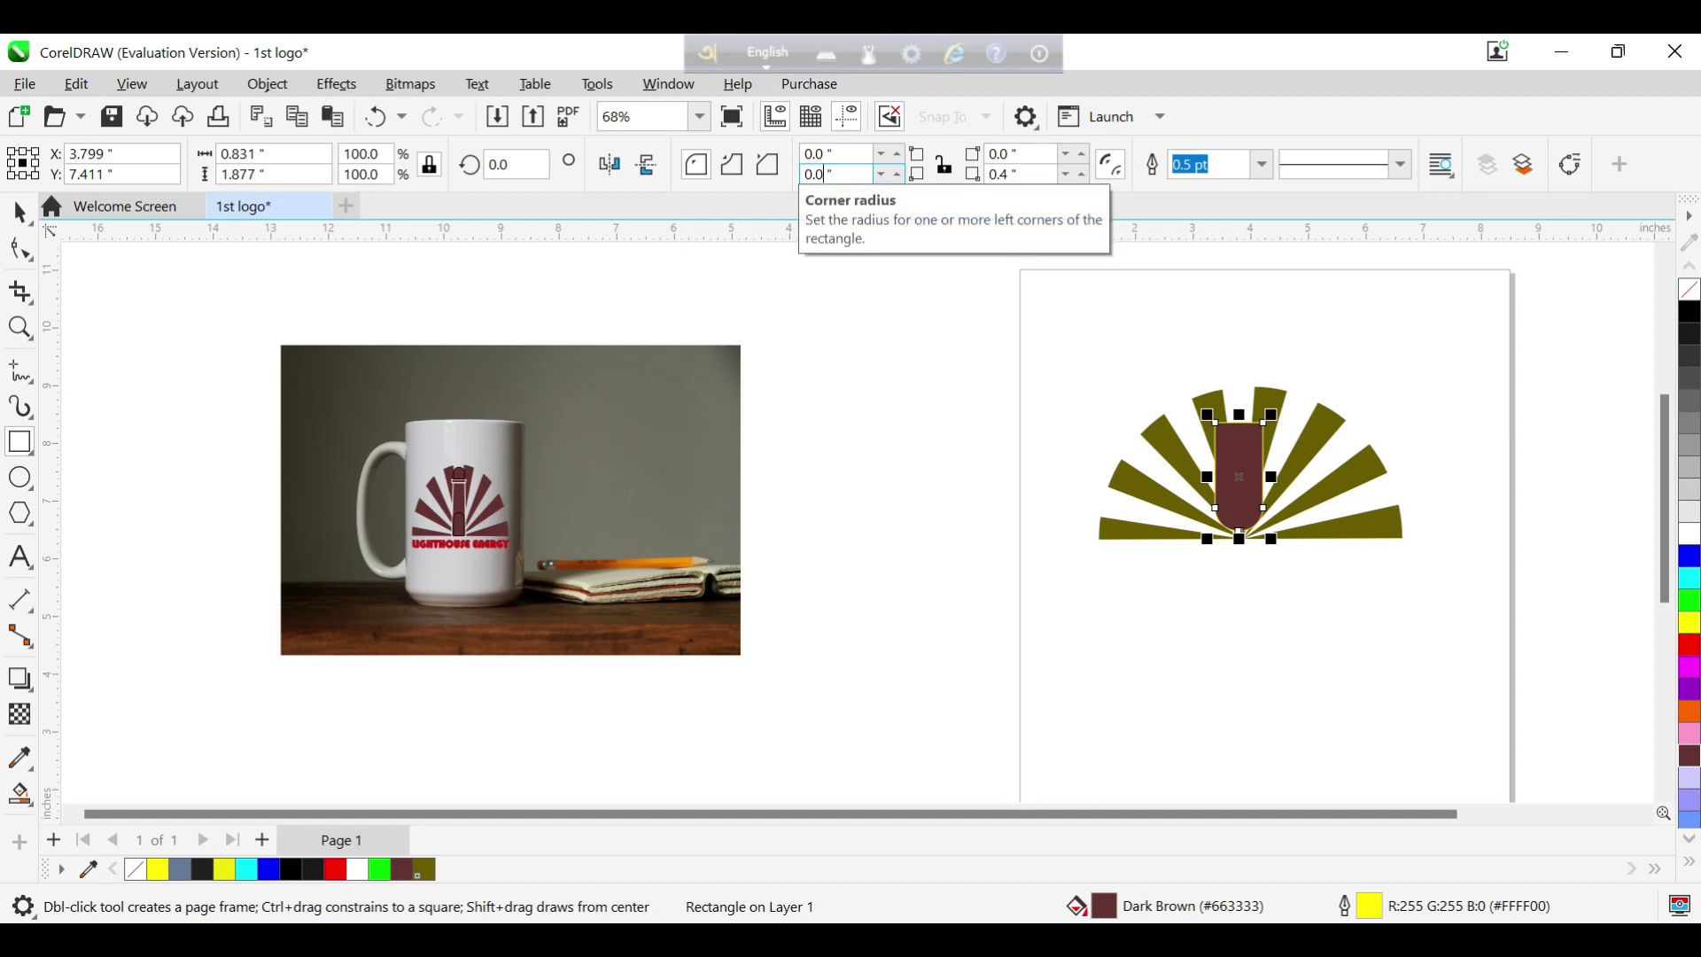
left_click(1001, 172)
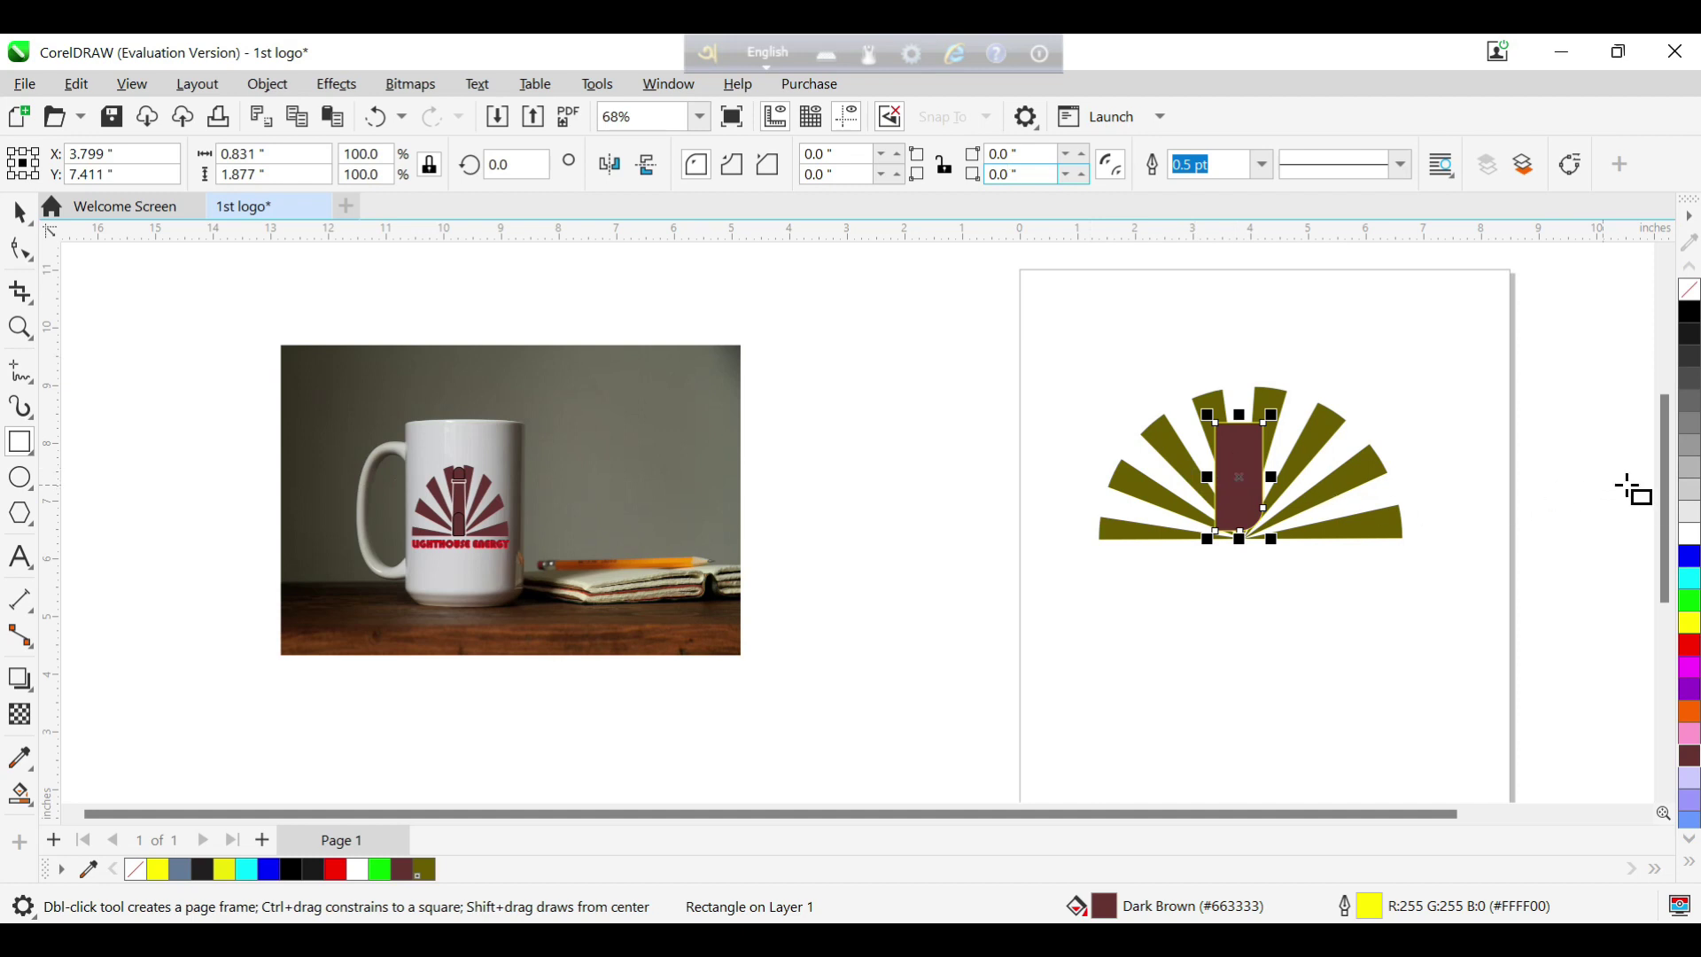
- Remove the upright rectangle's fill and give it a black outline
left_click(1689, 294)
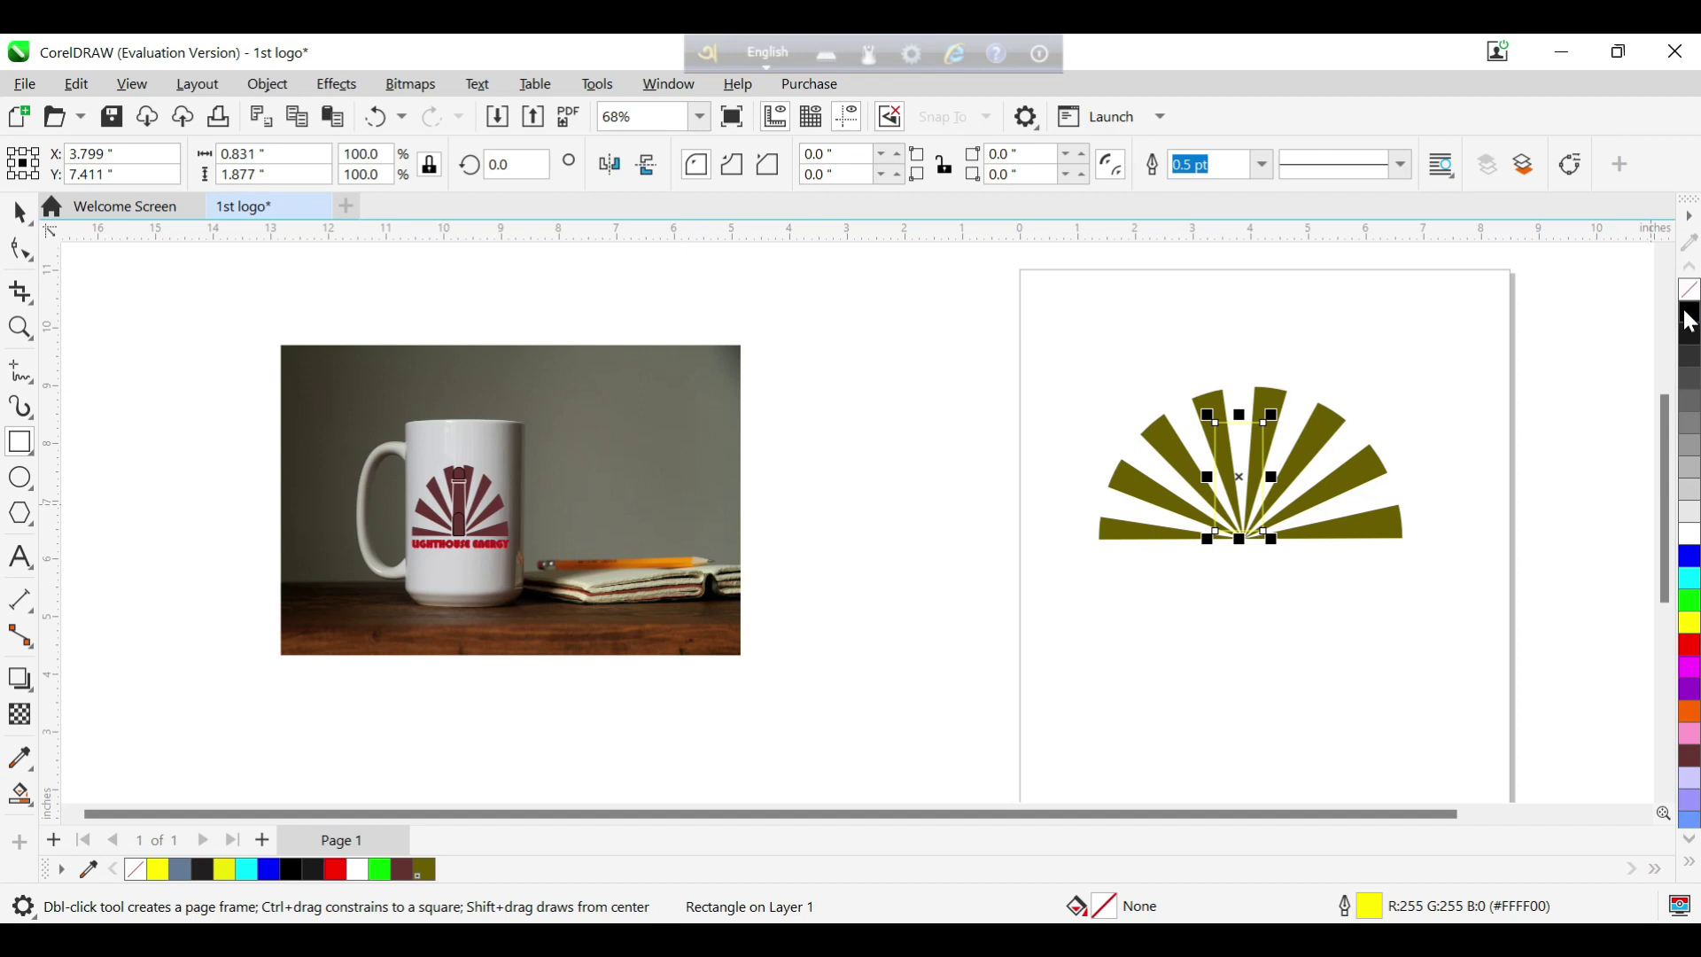
right_click(1691, 321)
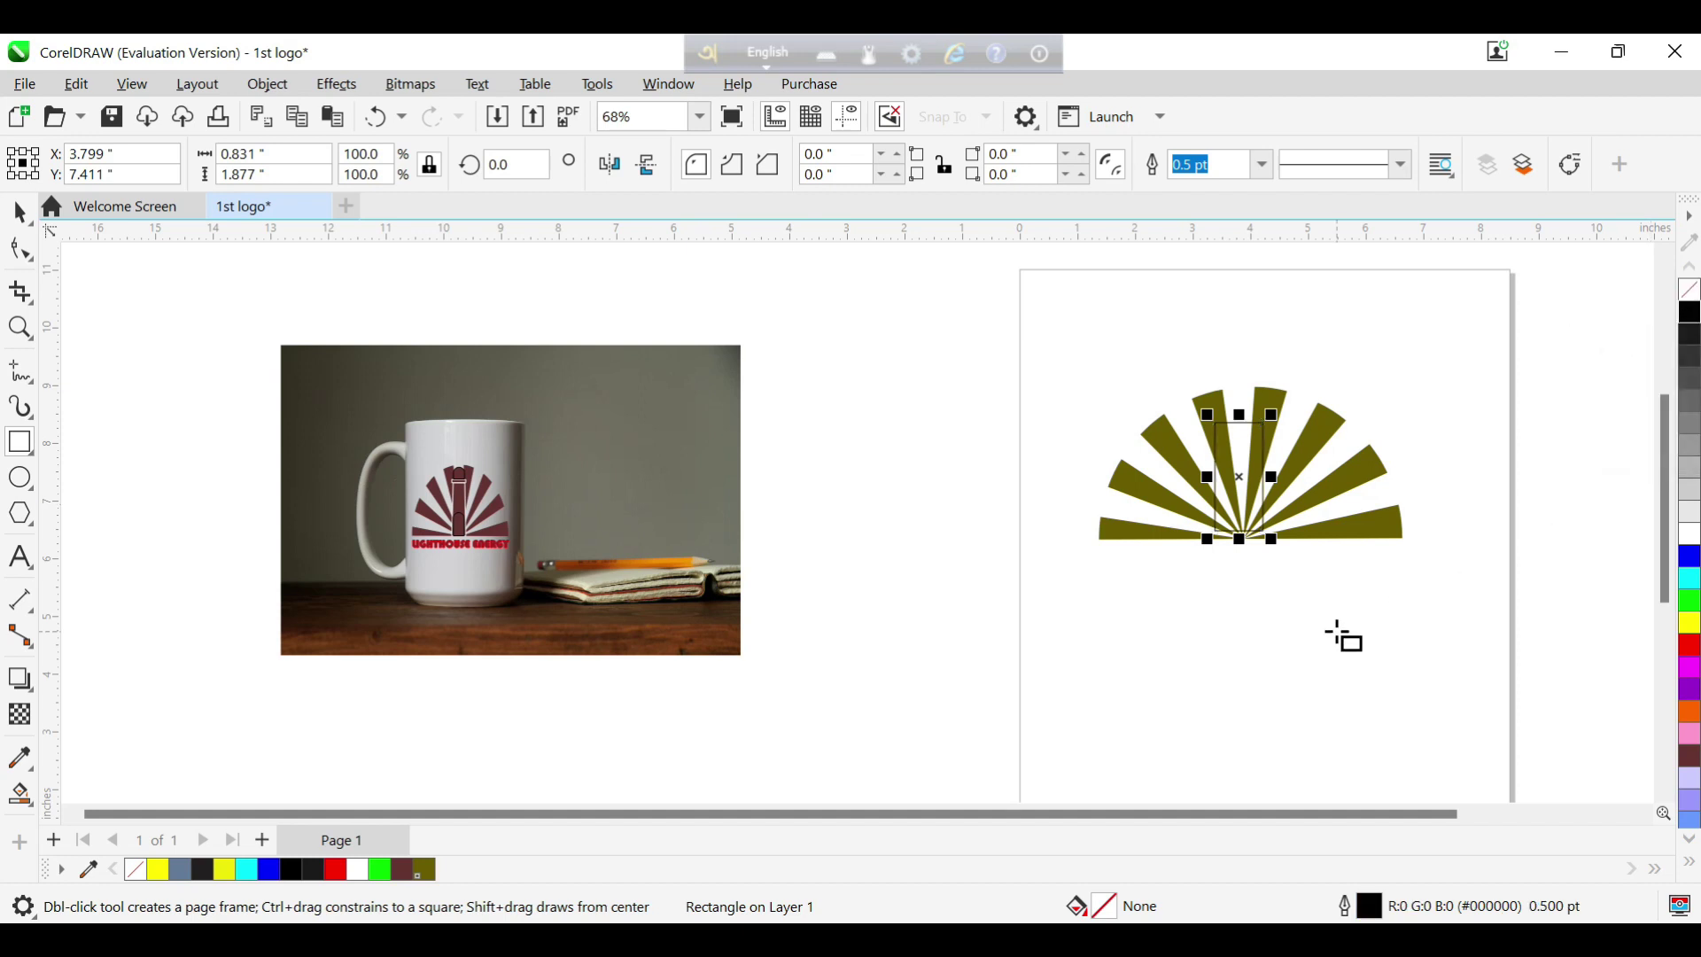
key("space")
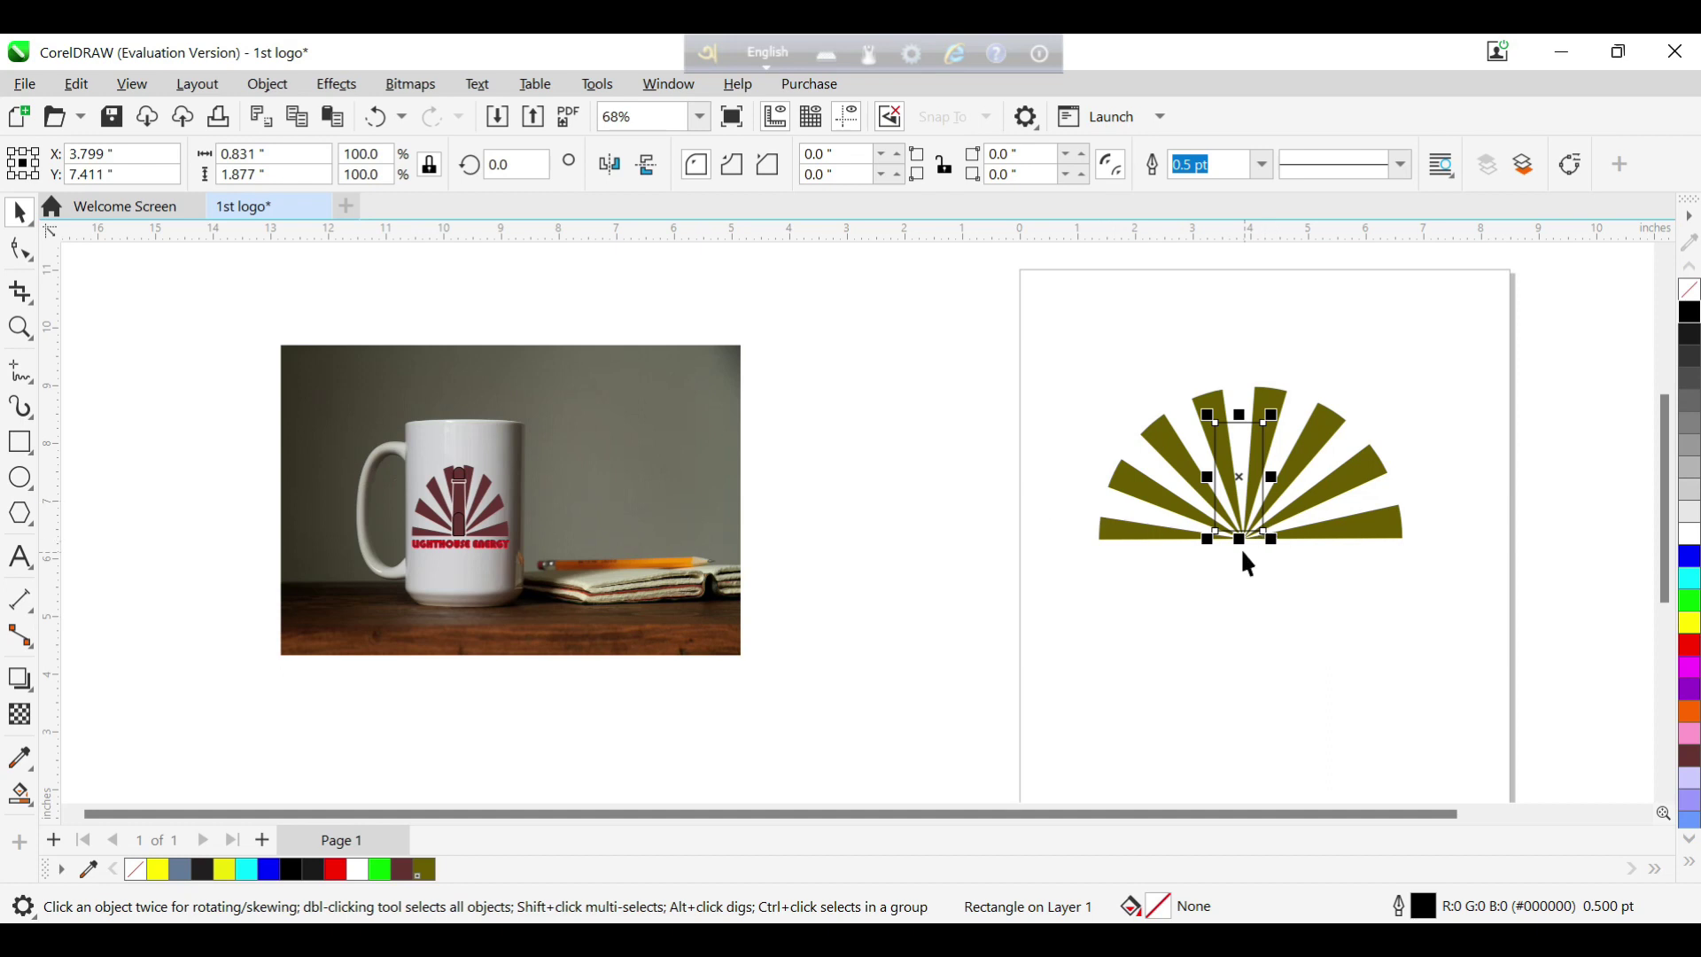
- Extend the rectangle down to the rays' base, centre it on their meeting point and lower its top edge for a height of about 1.8 in
left_click_drag(1241, 543, 1247, 561)
key("Right")
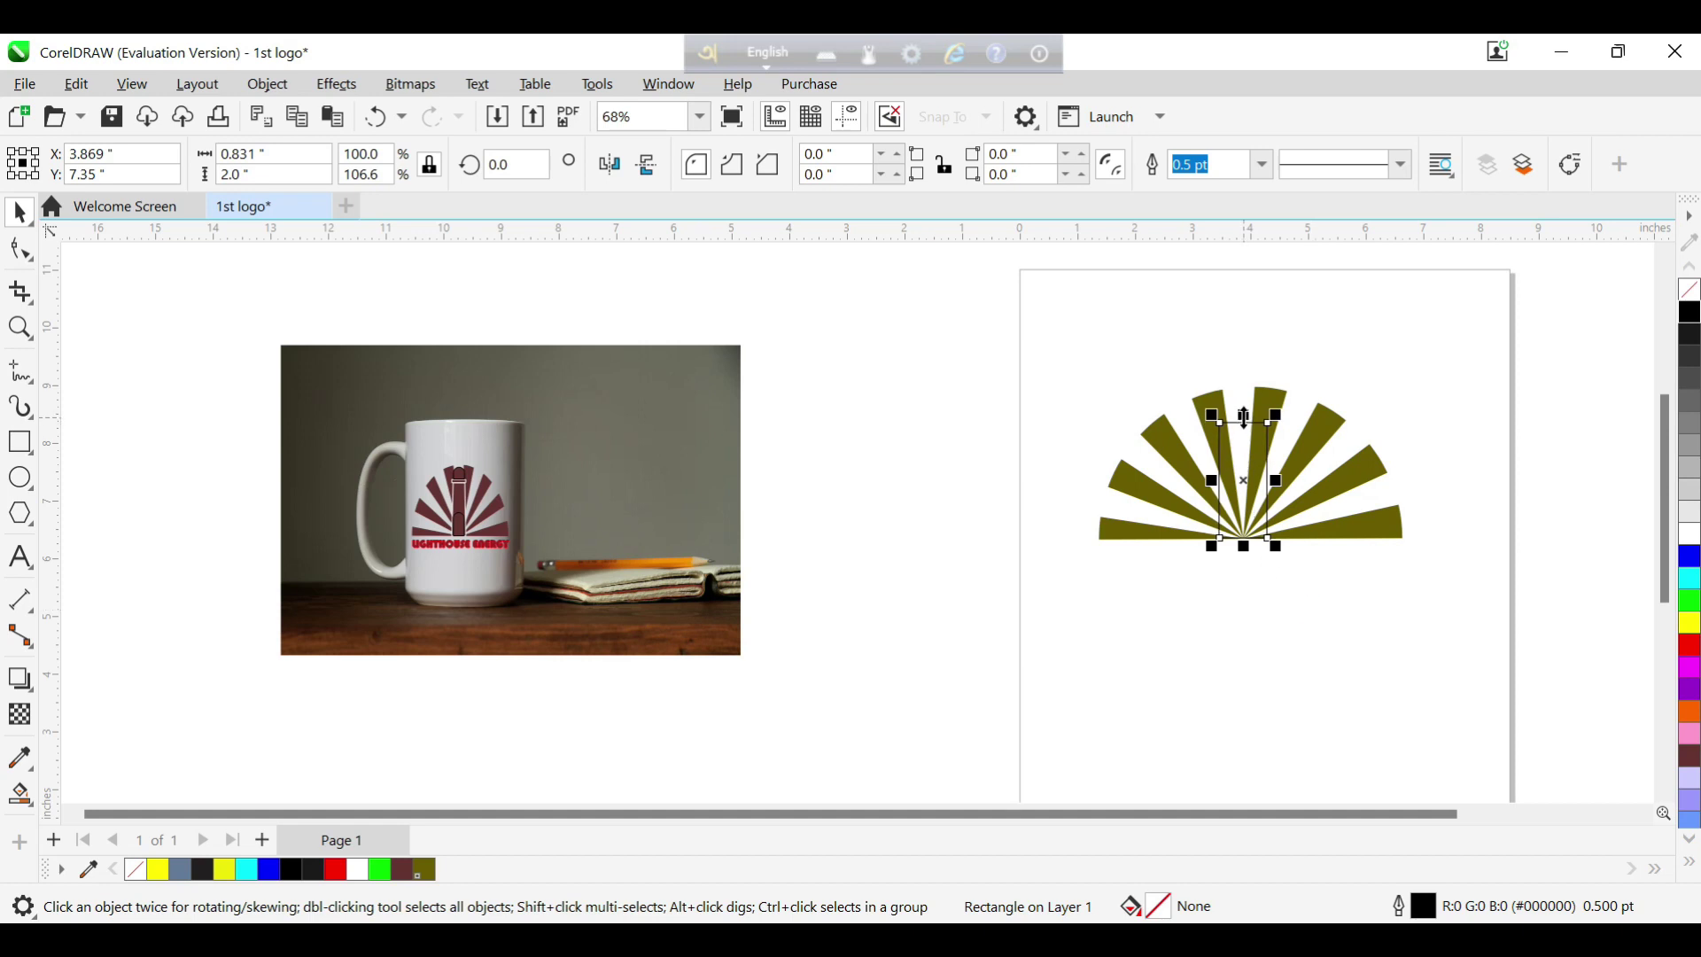
scroll(1356, 731, "up", 2)
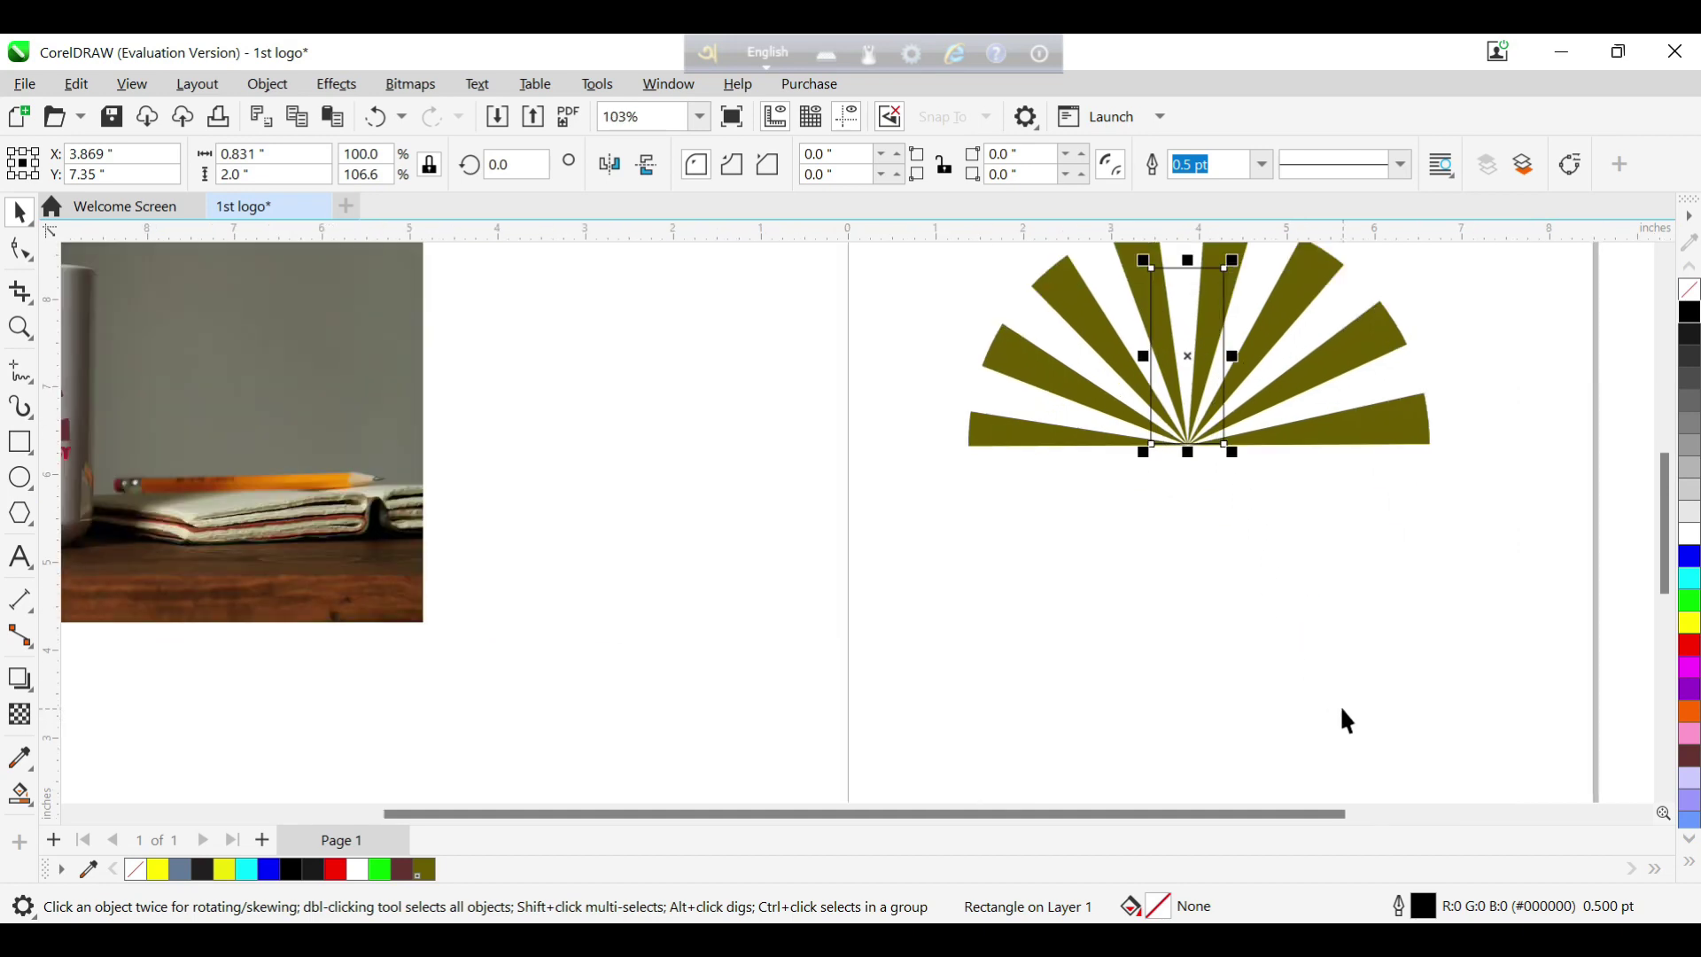
left_click_drag(1661, 537, 1666, 466)
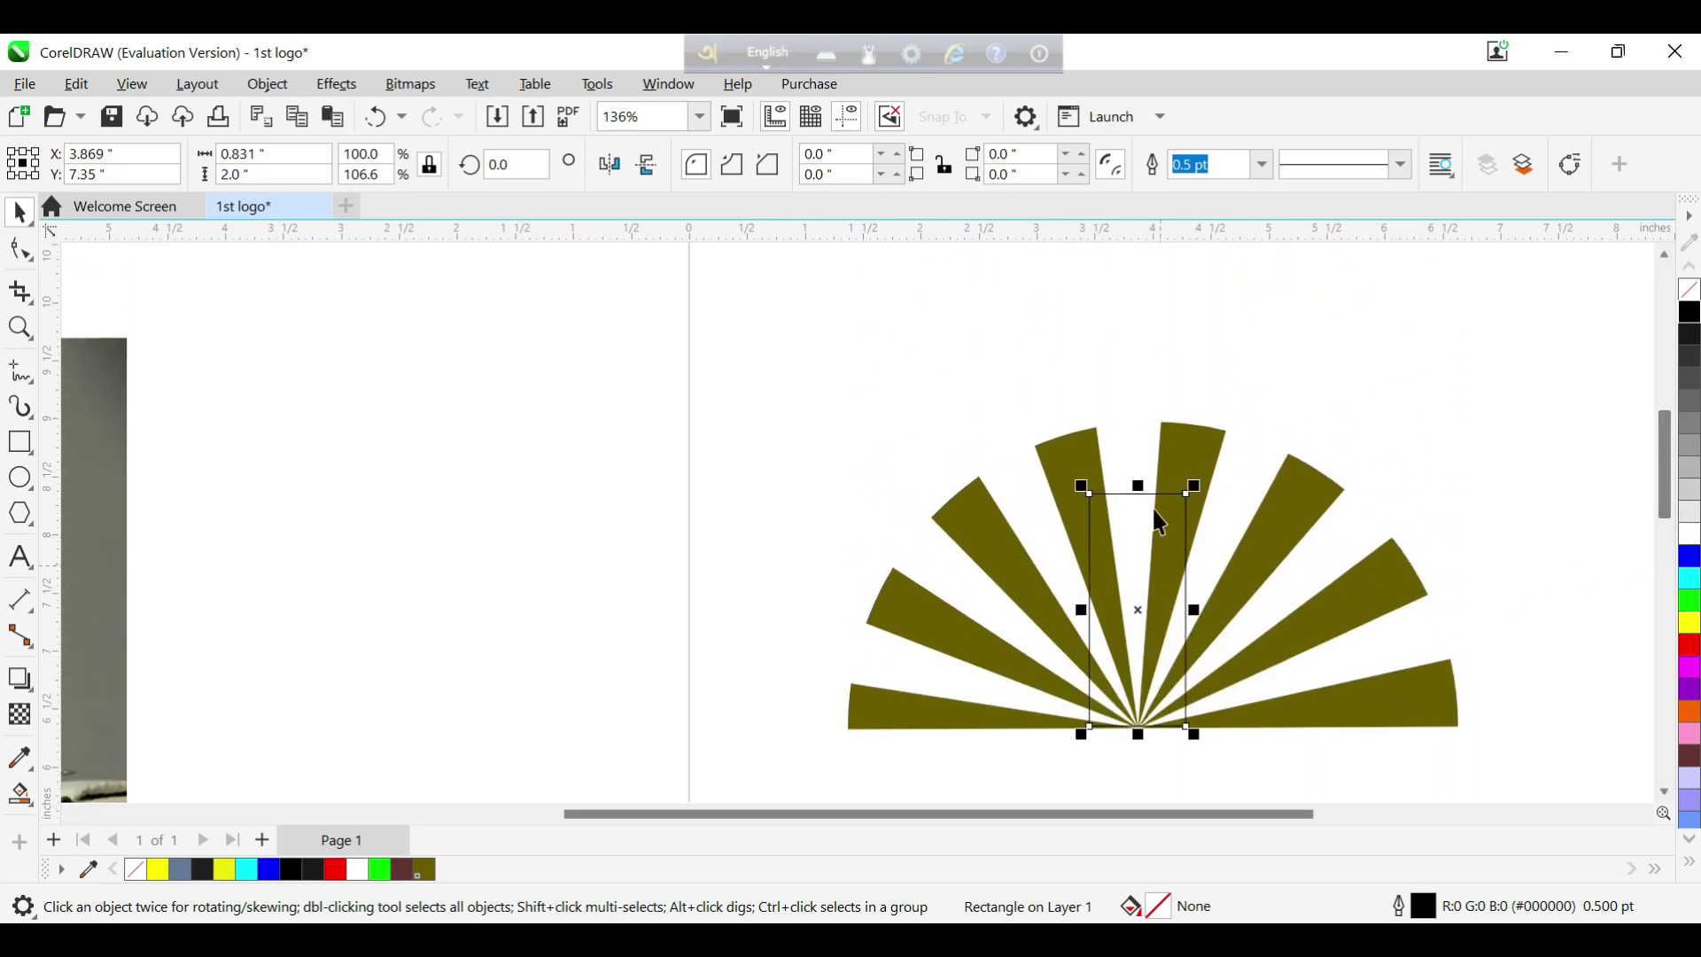
left_click_drag(1141, 478, 1141, 512)
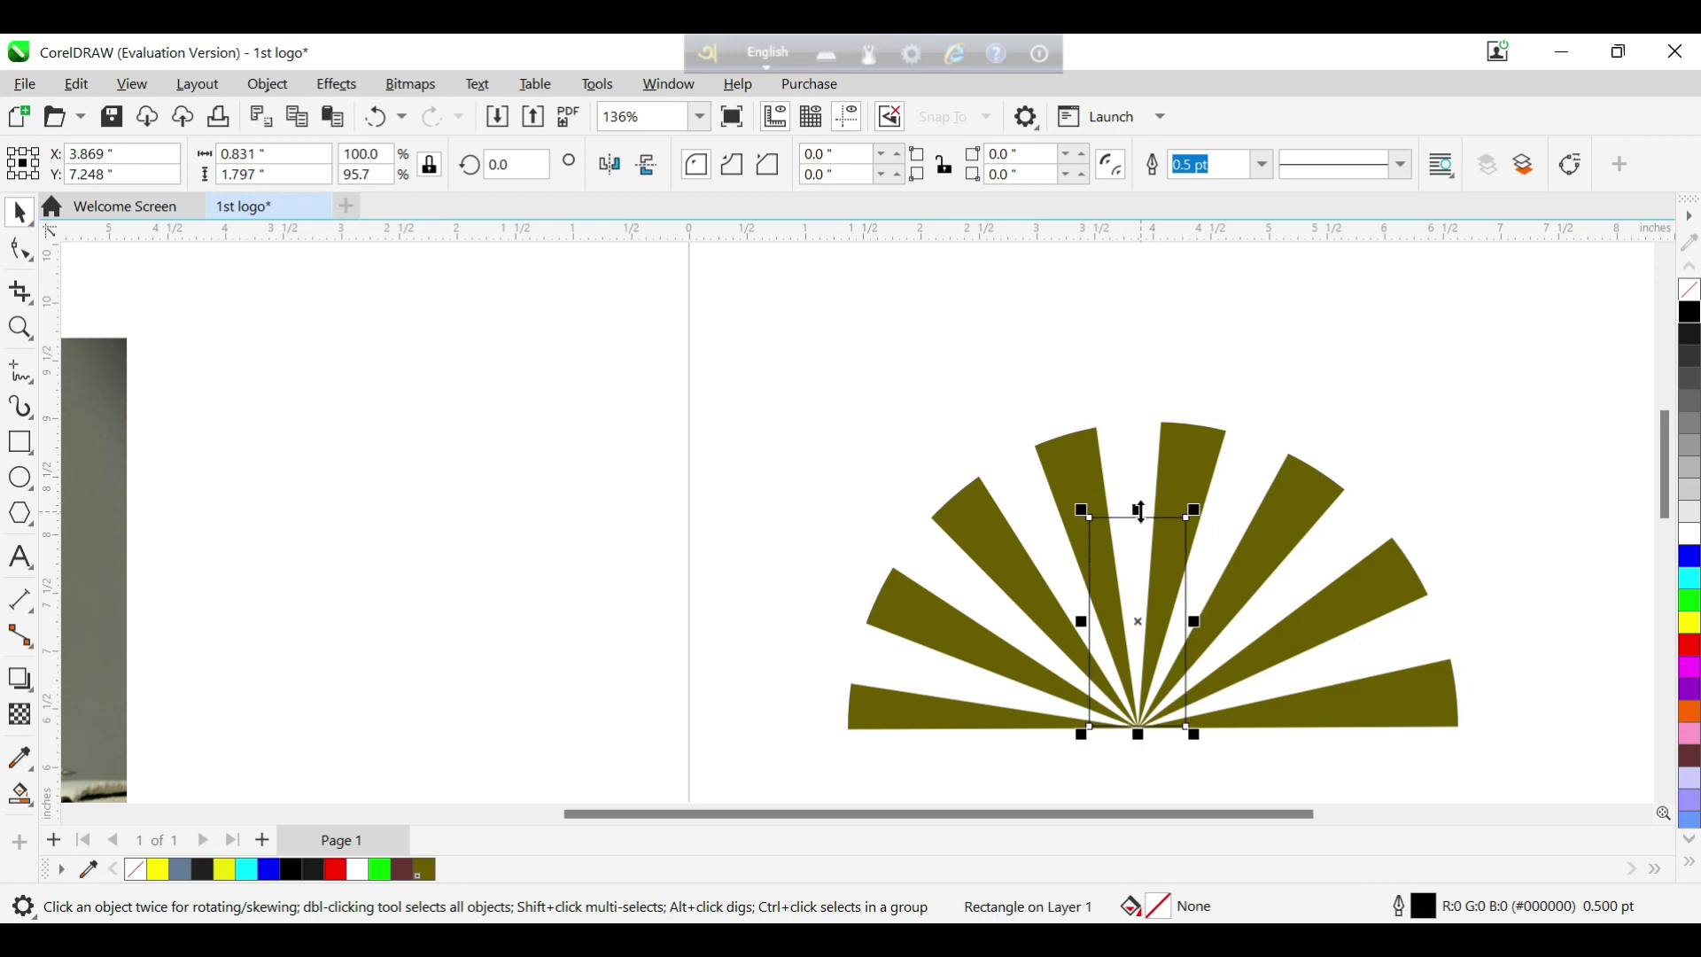
left_click(21, 249)
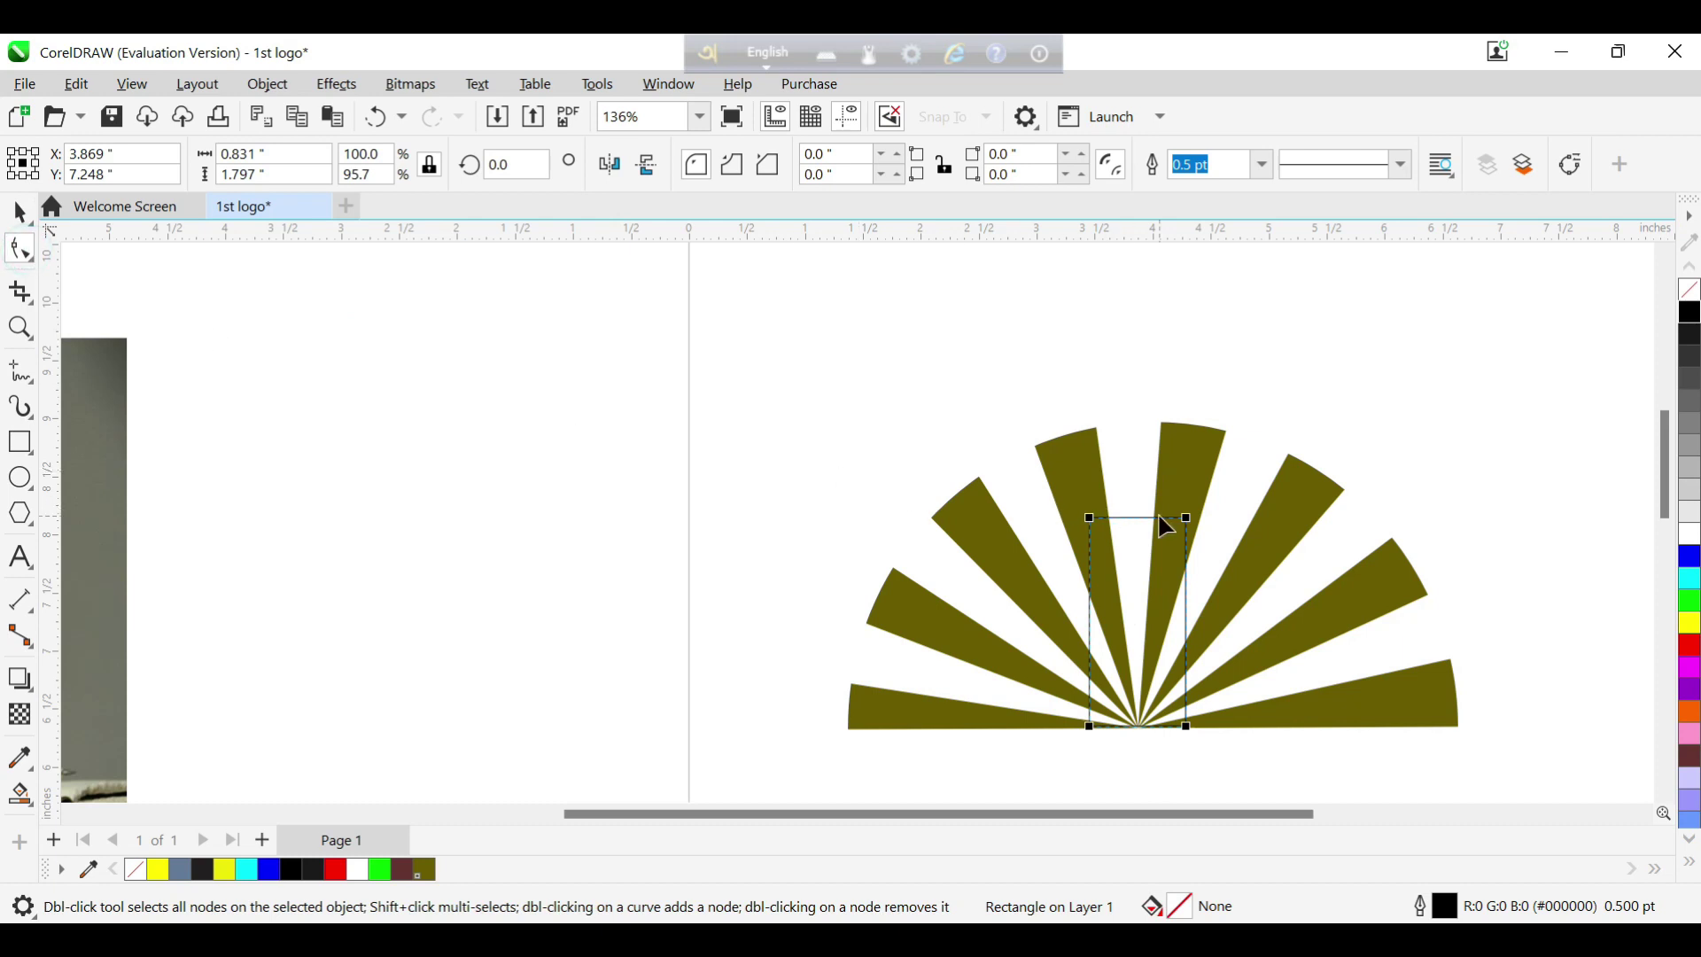
left_click(20, 213)
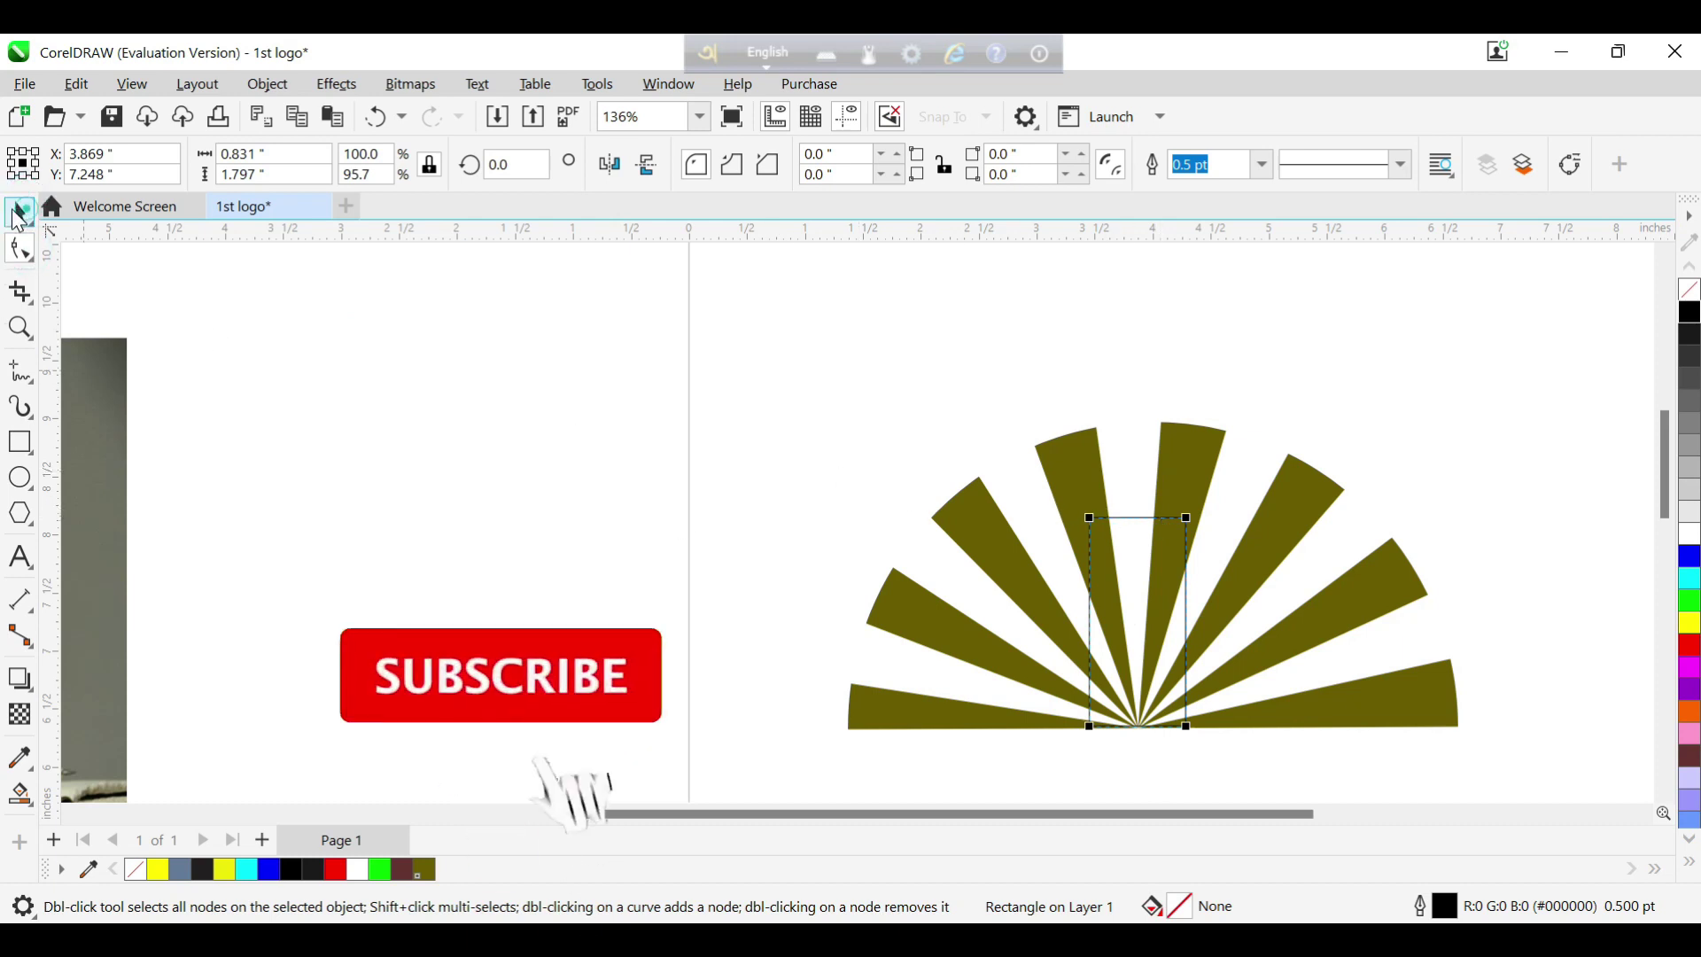
- Draw a square-cornered rectangle about 1.01 by 0.24 in on top of the tower, with no fill and a black outline
left_click(27, 450)
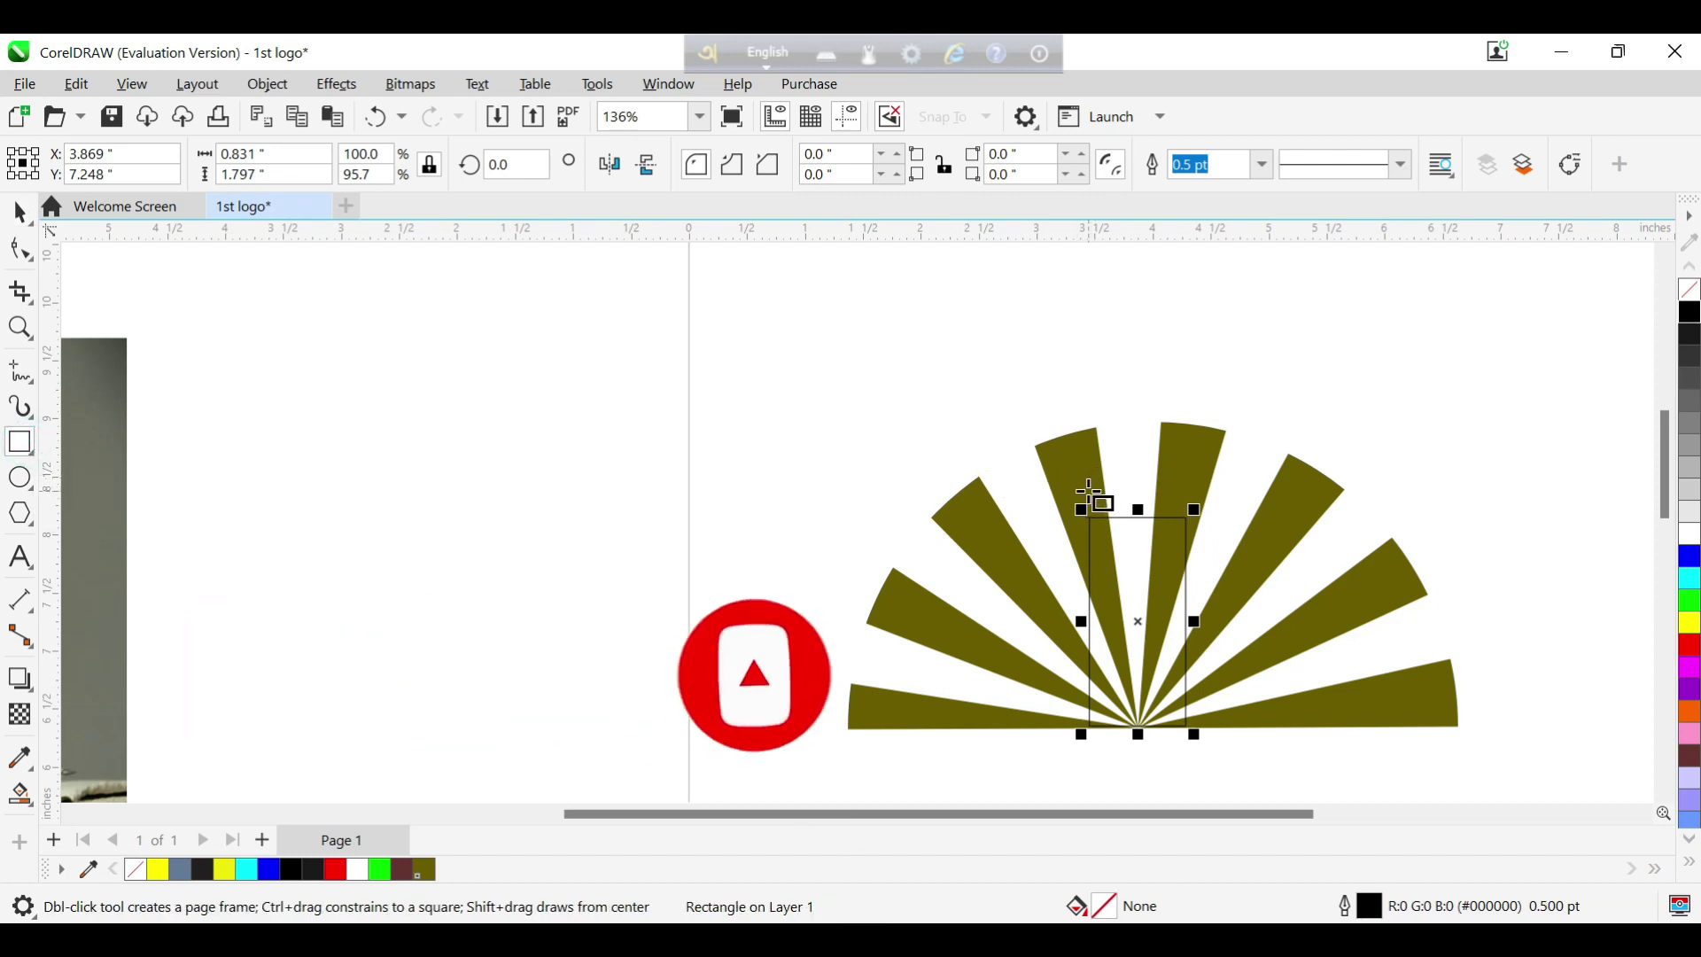
left_click_drag(1081, 490, 1197, 516)
double_click(820, 153)
type("0")
double_click(1004, 153)
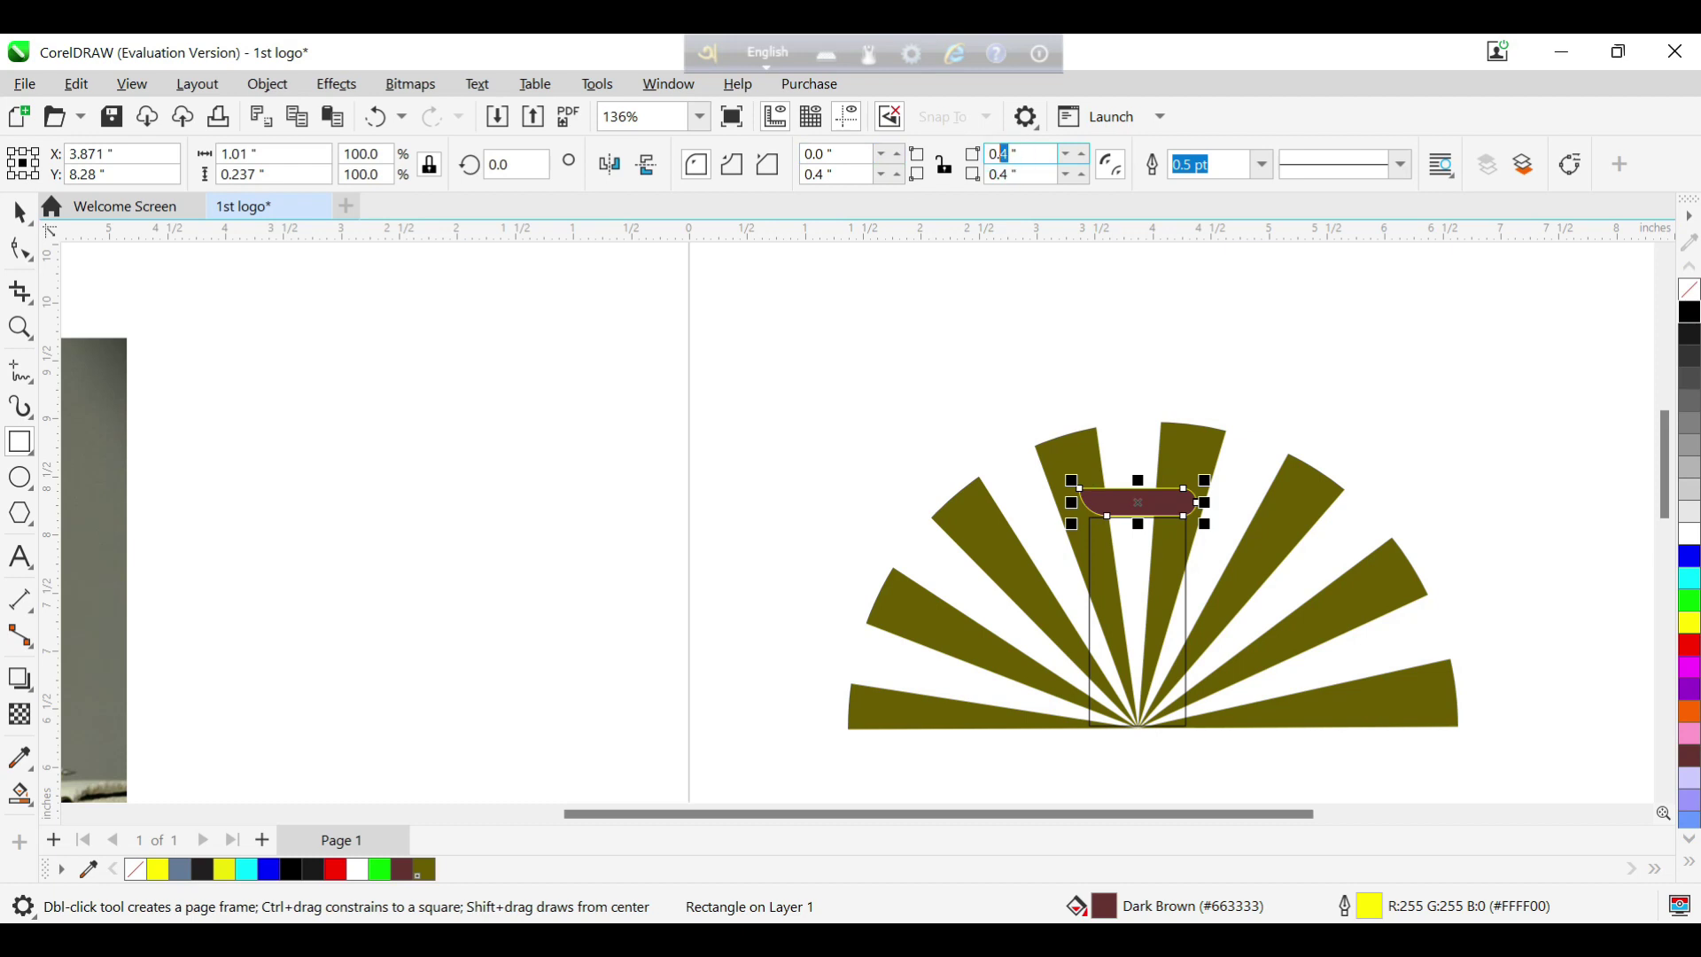
type("0")
key("Return")
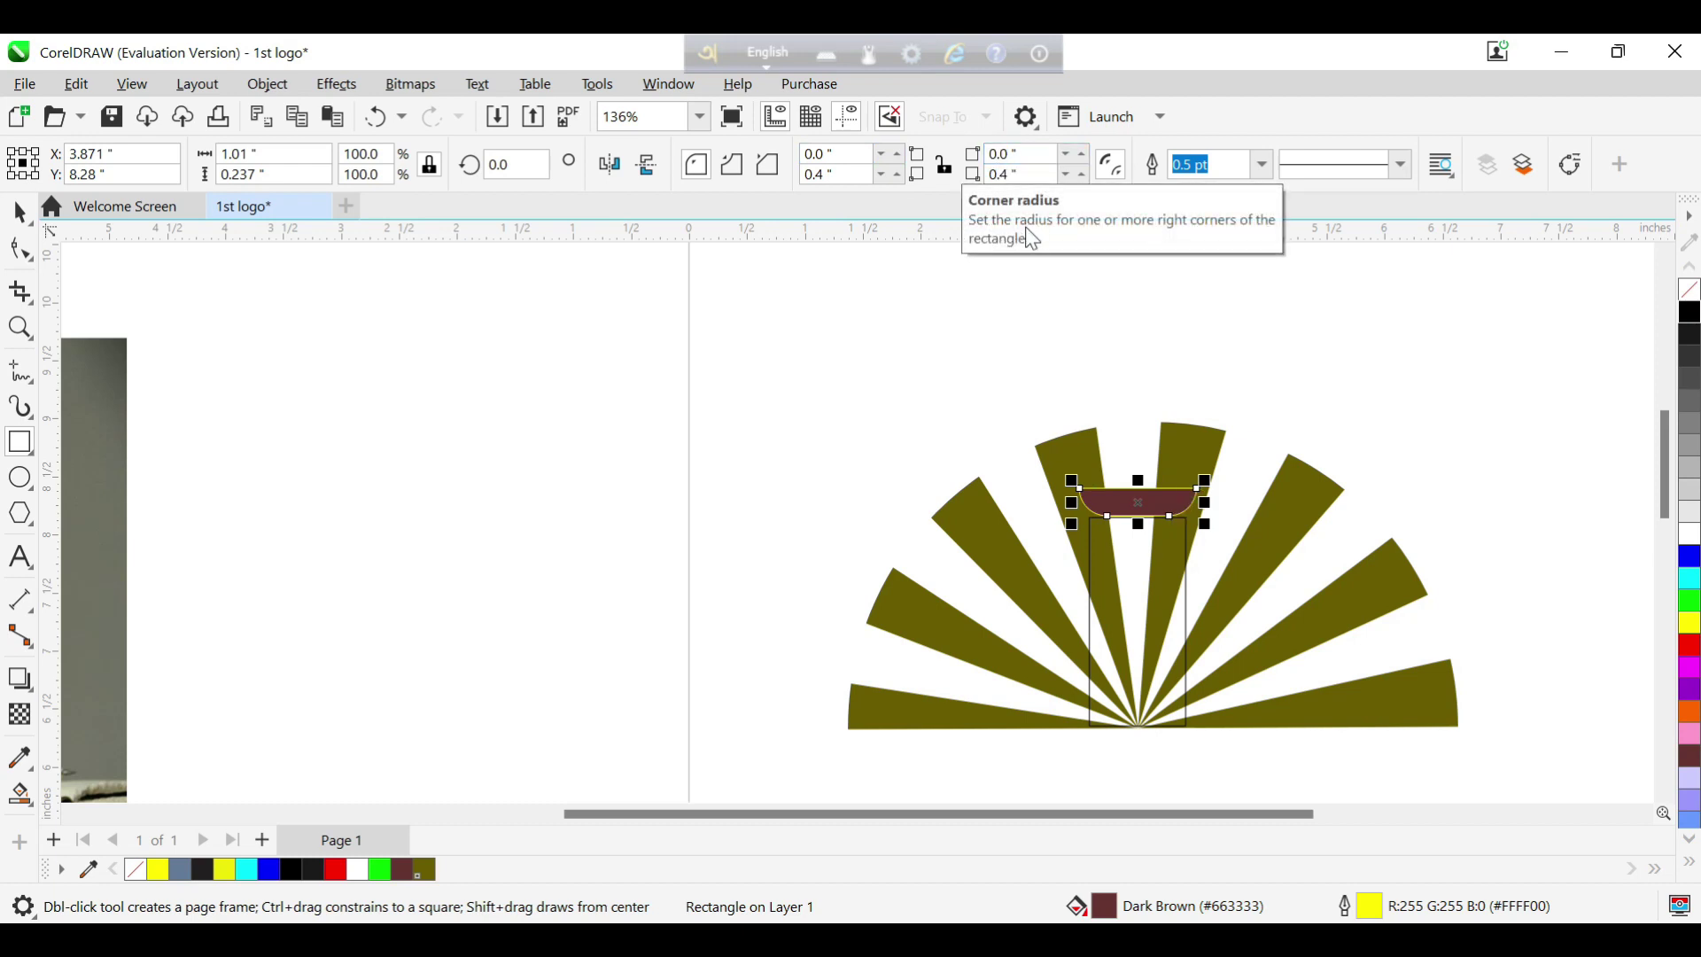
double_click(817, 173)
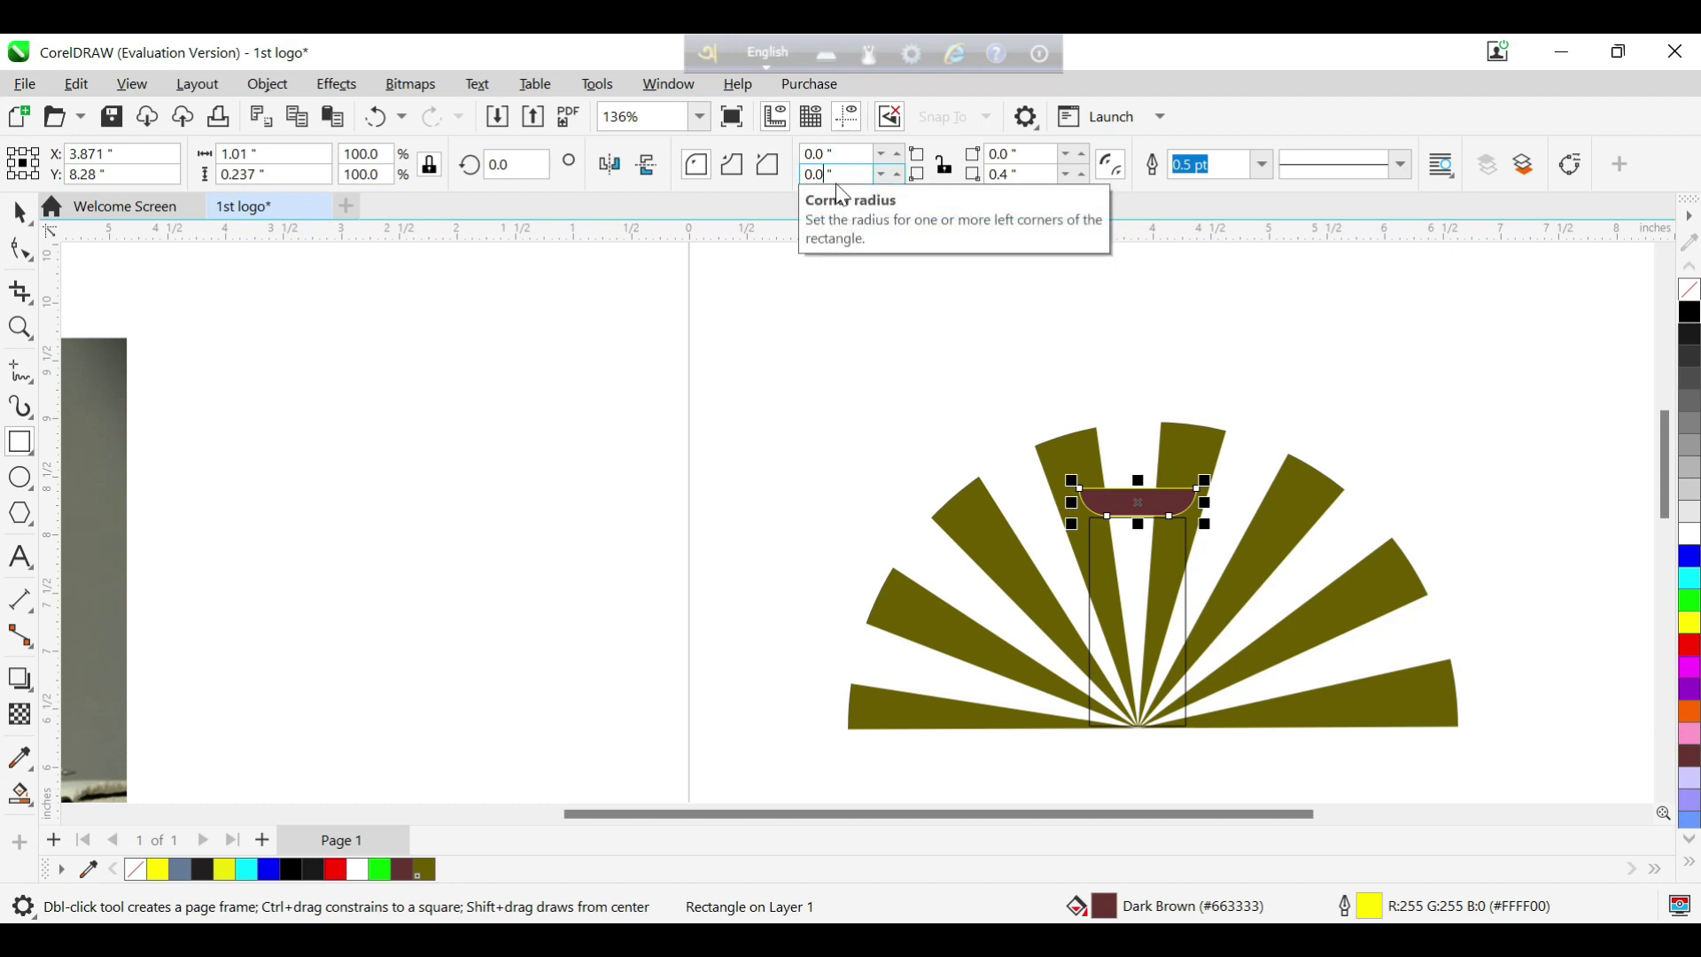
double_click(1004, 173)
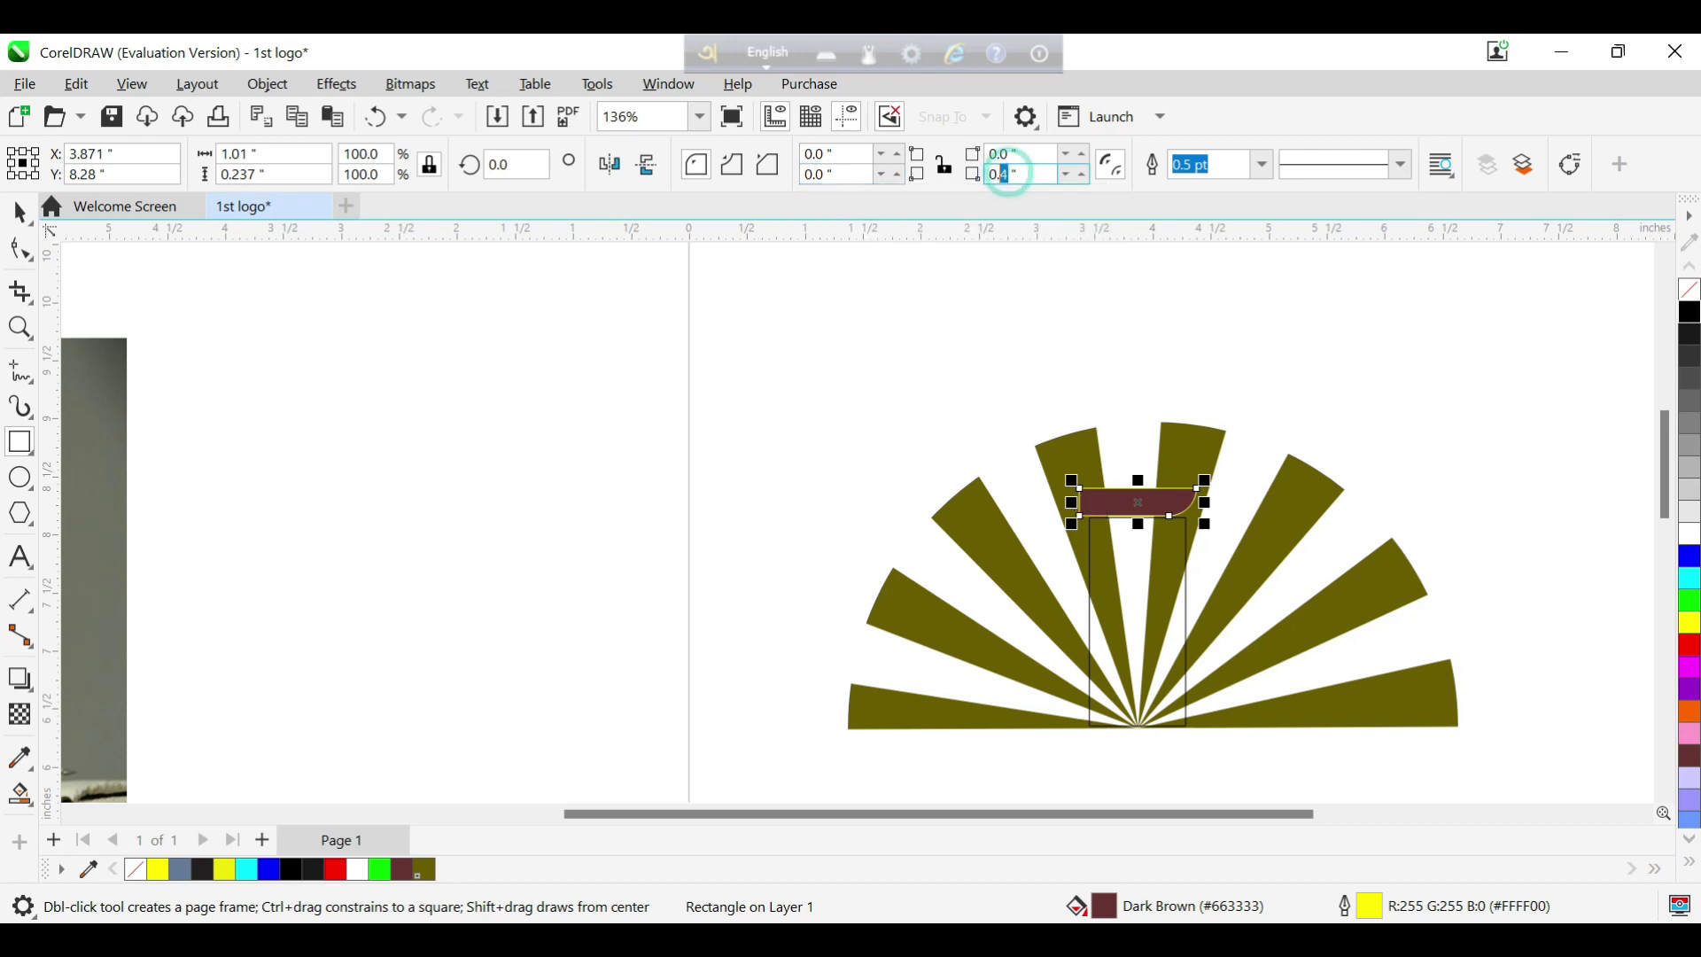
type("0")
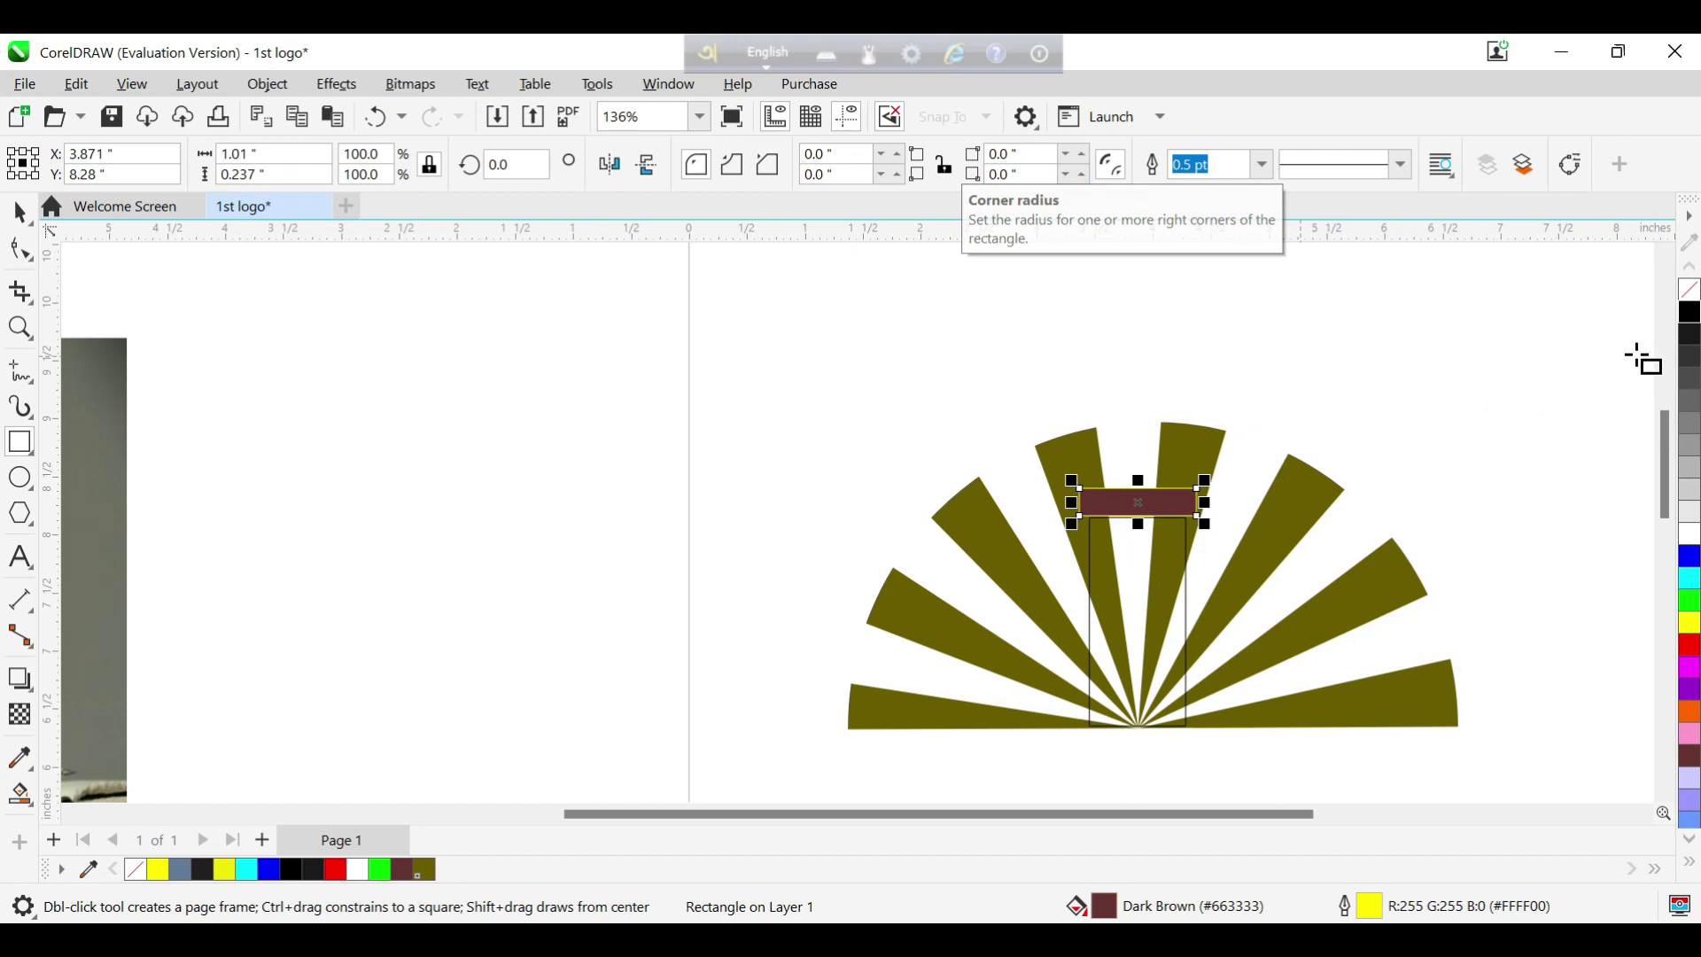
left_click(1690, 296)
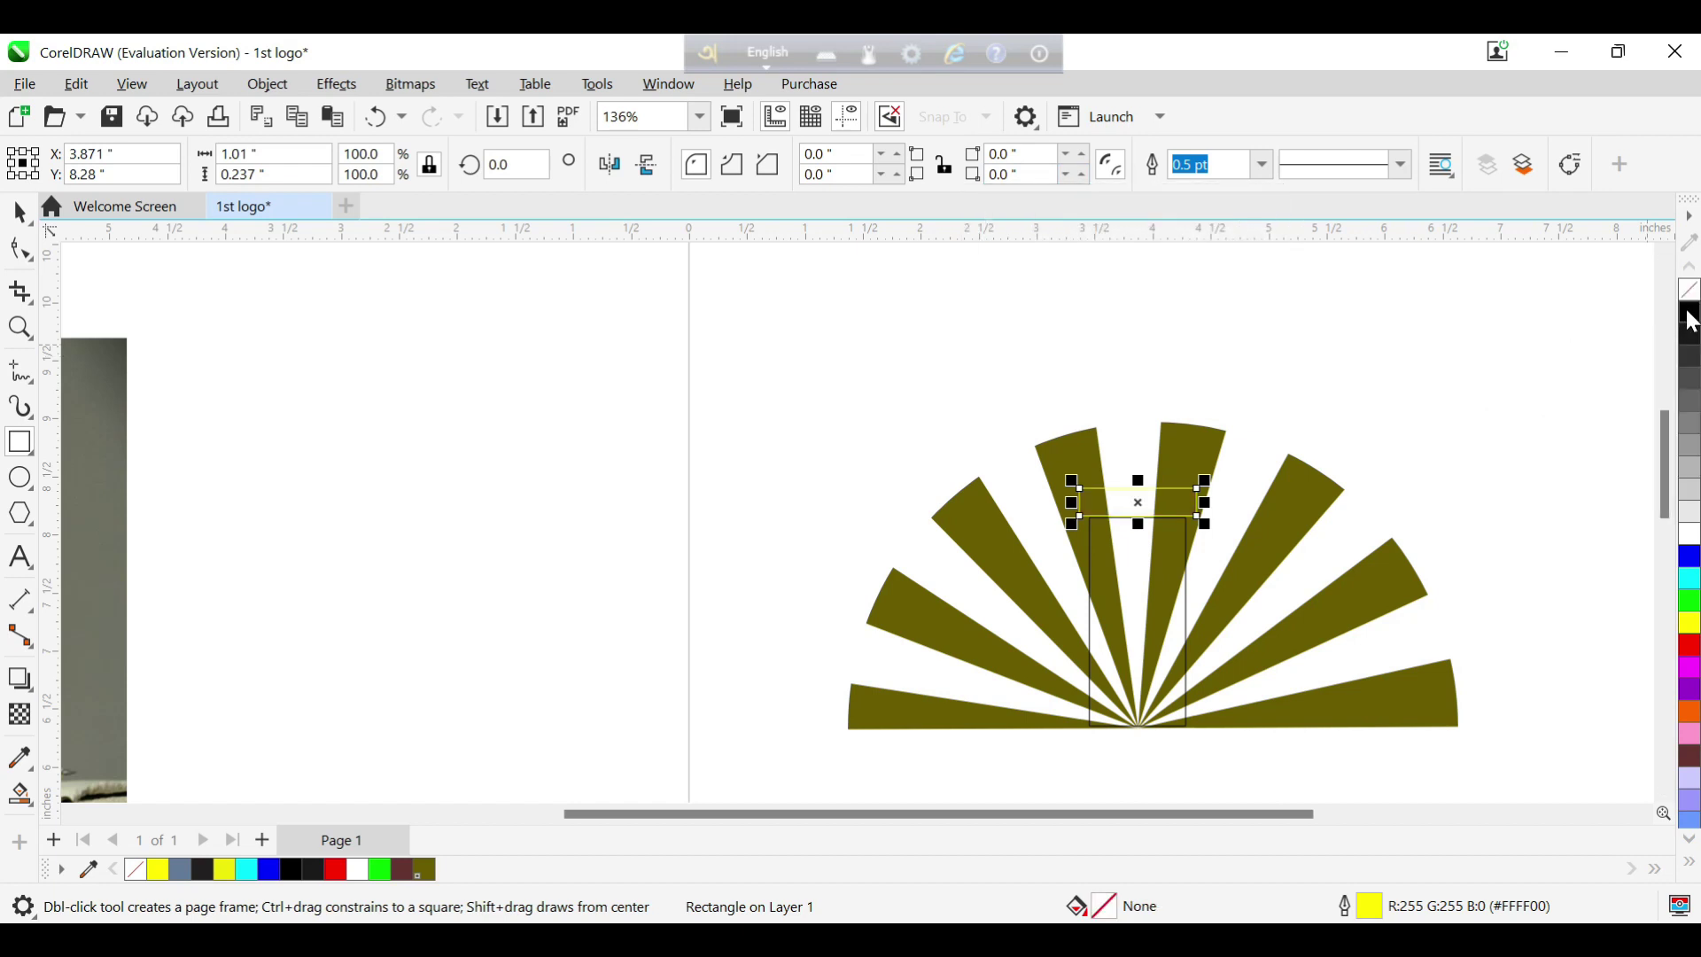
right_click(1691, 321)
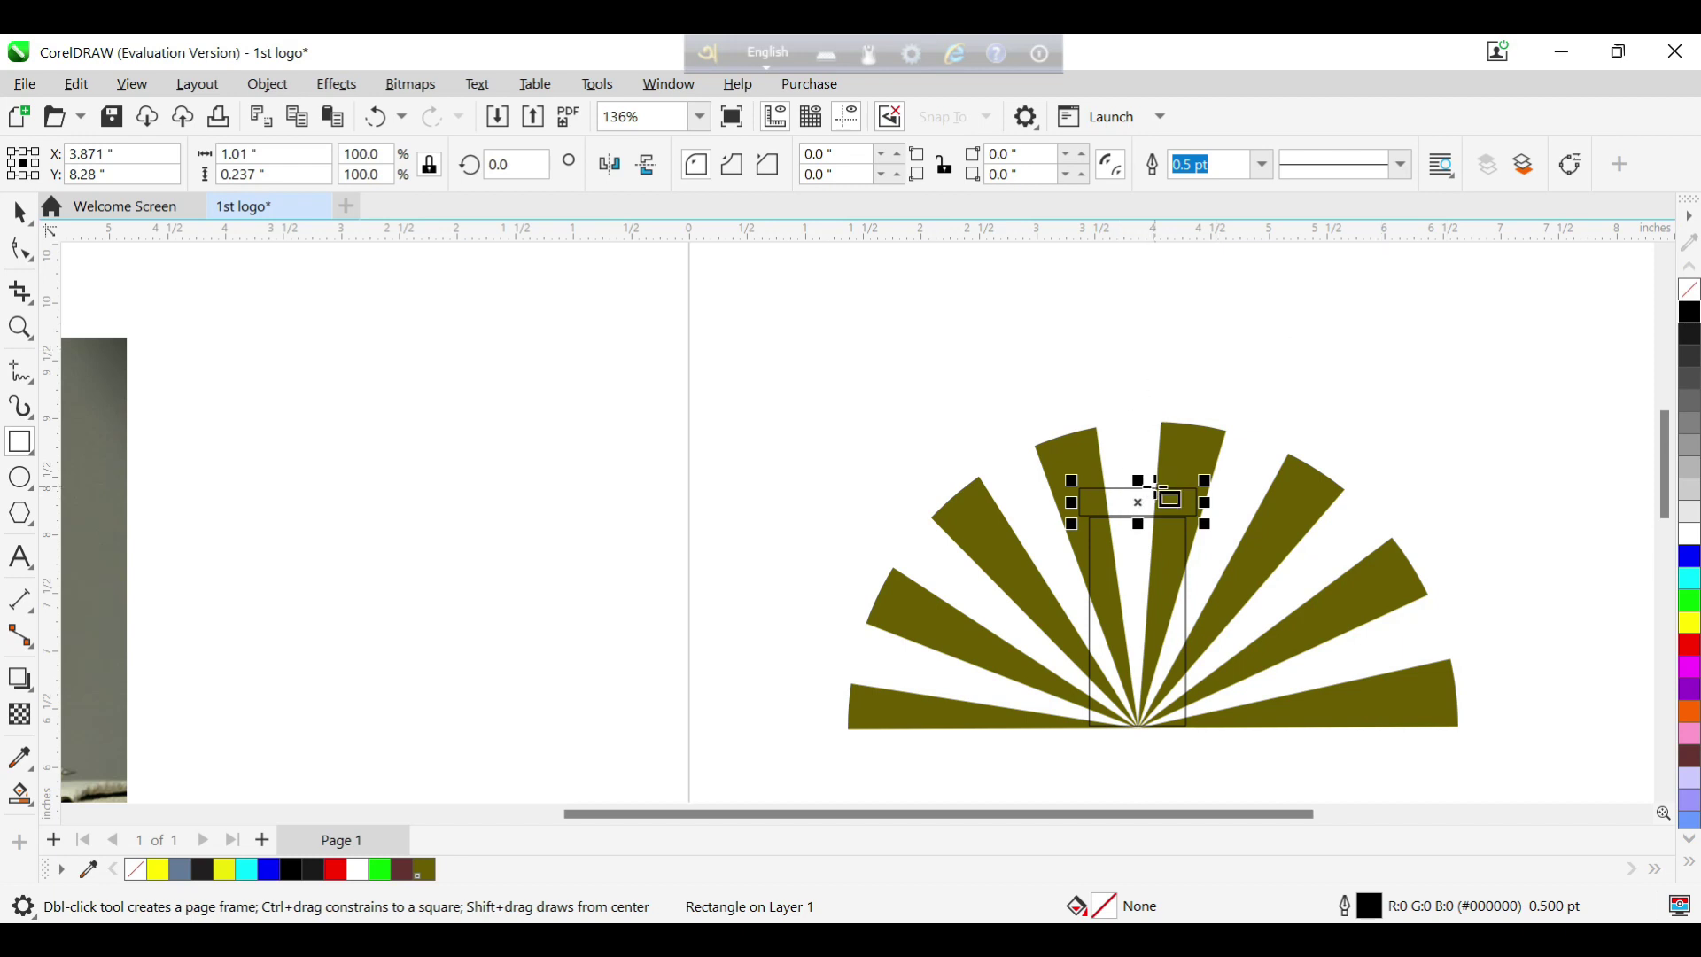
- Duplicate the wide cap rectangle and place the copy directly above it
left_click_drag(1163, 487, 1161, 444)
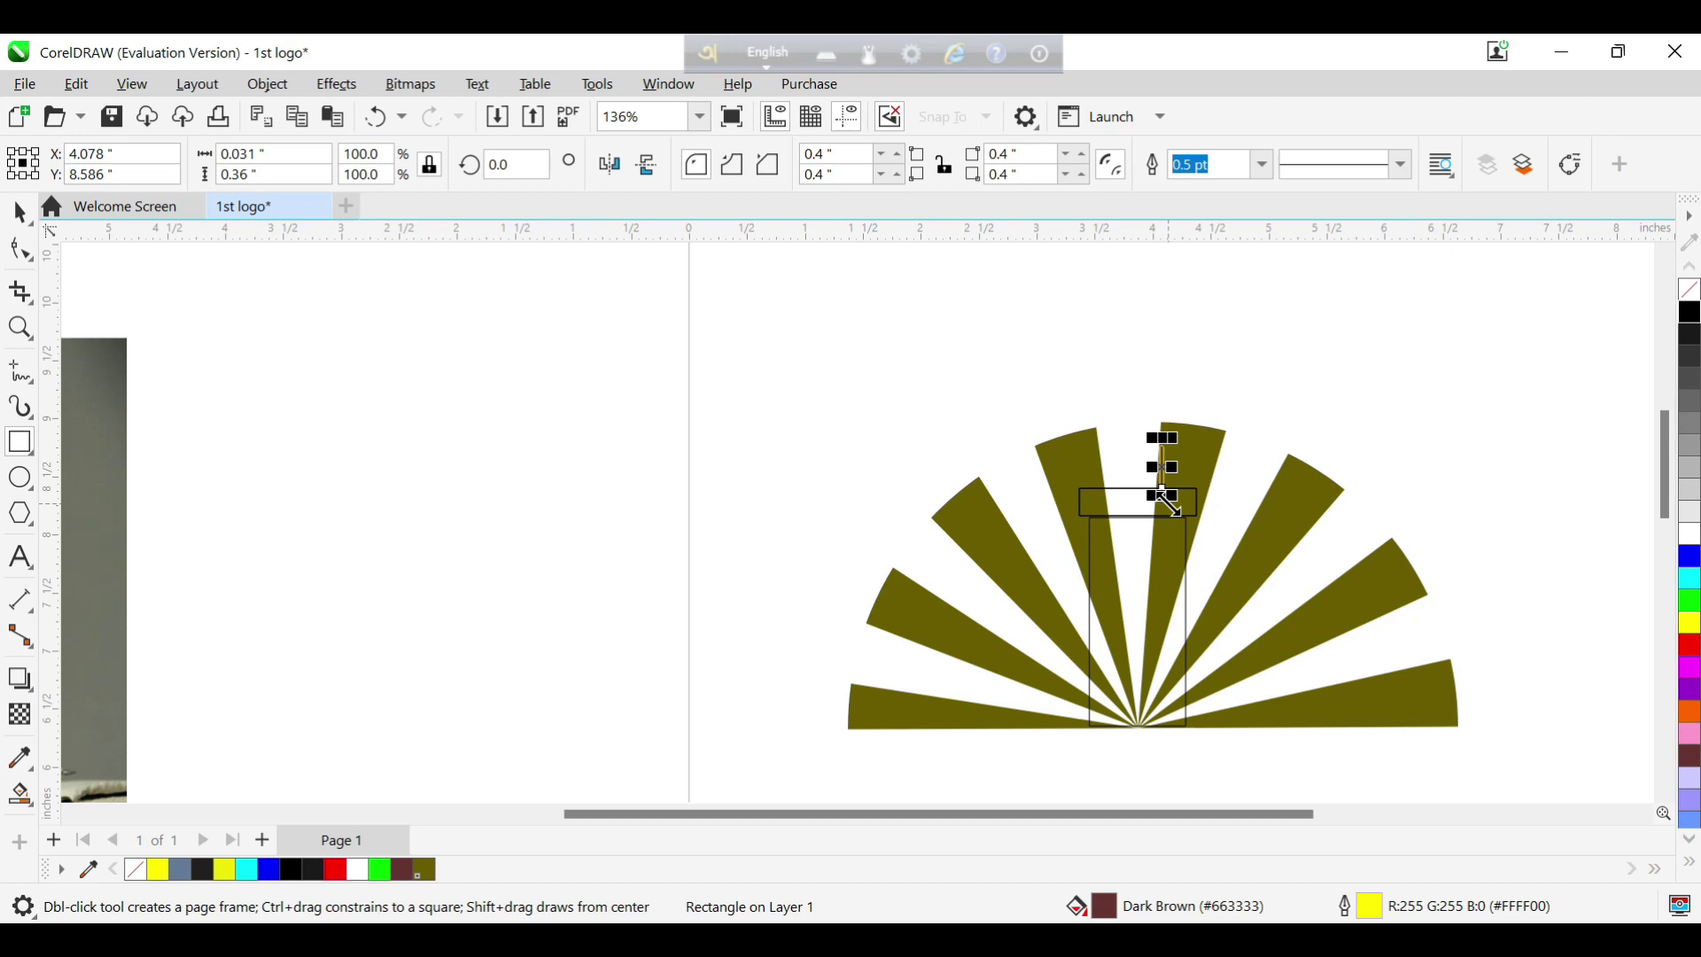
left_click(376, 116)
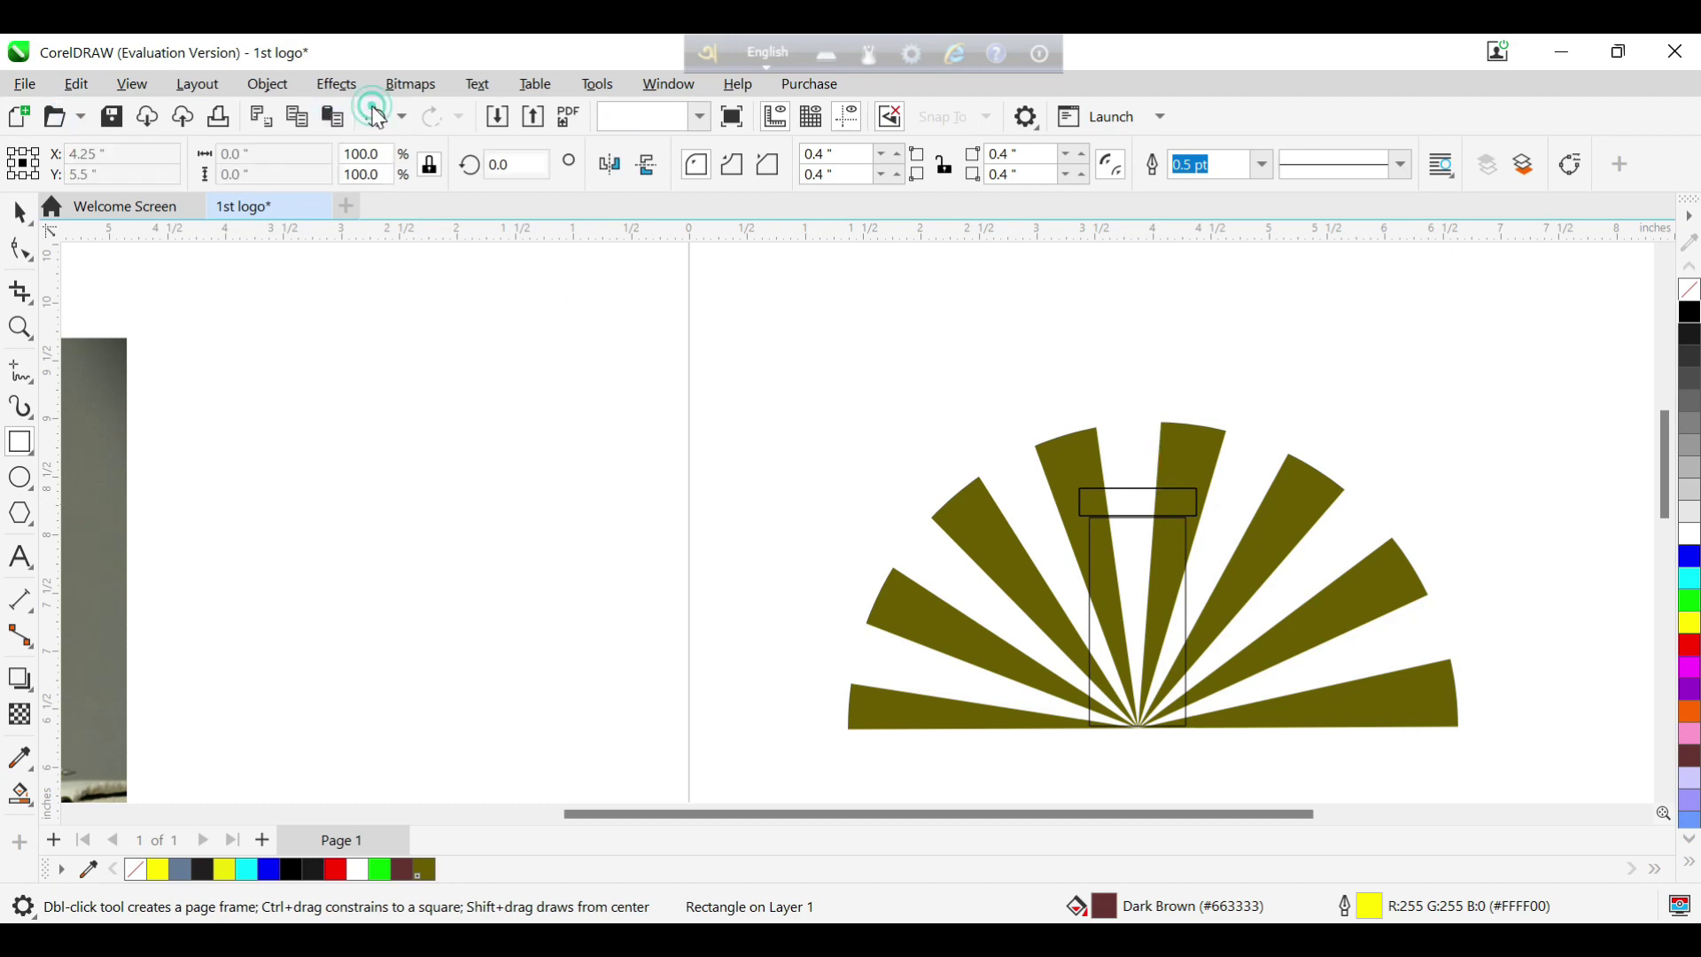
key("space")
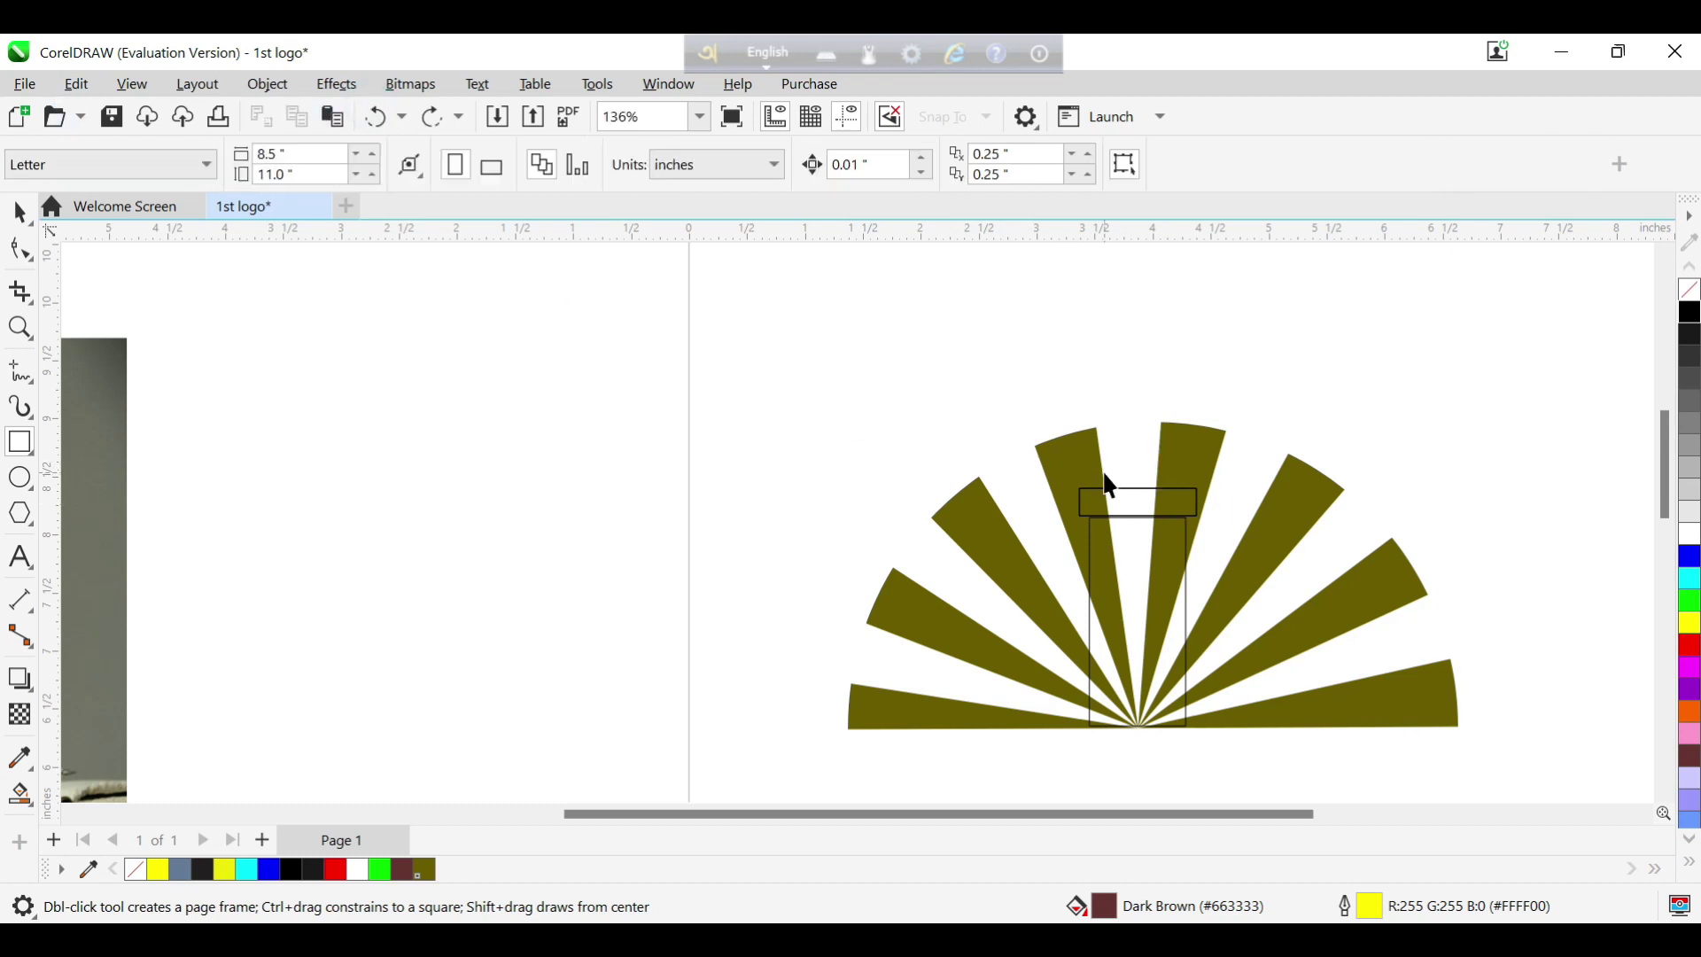
left_click(1127, 483)
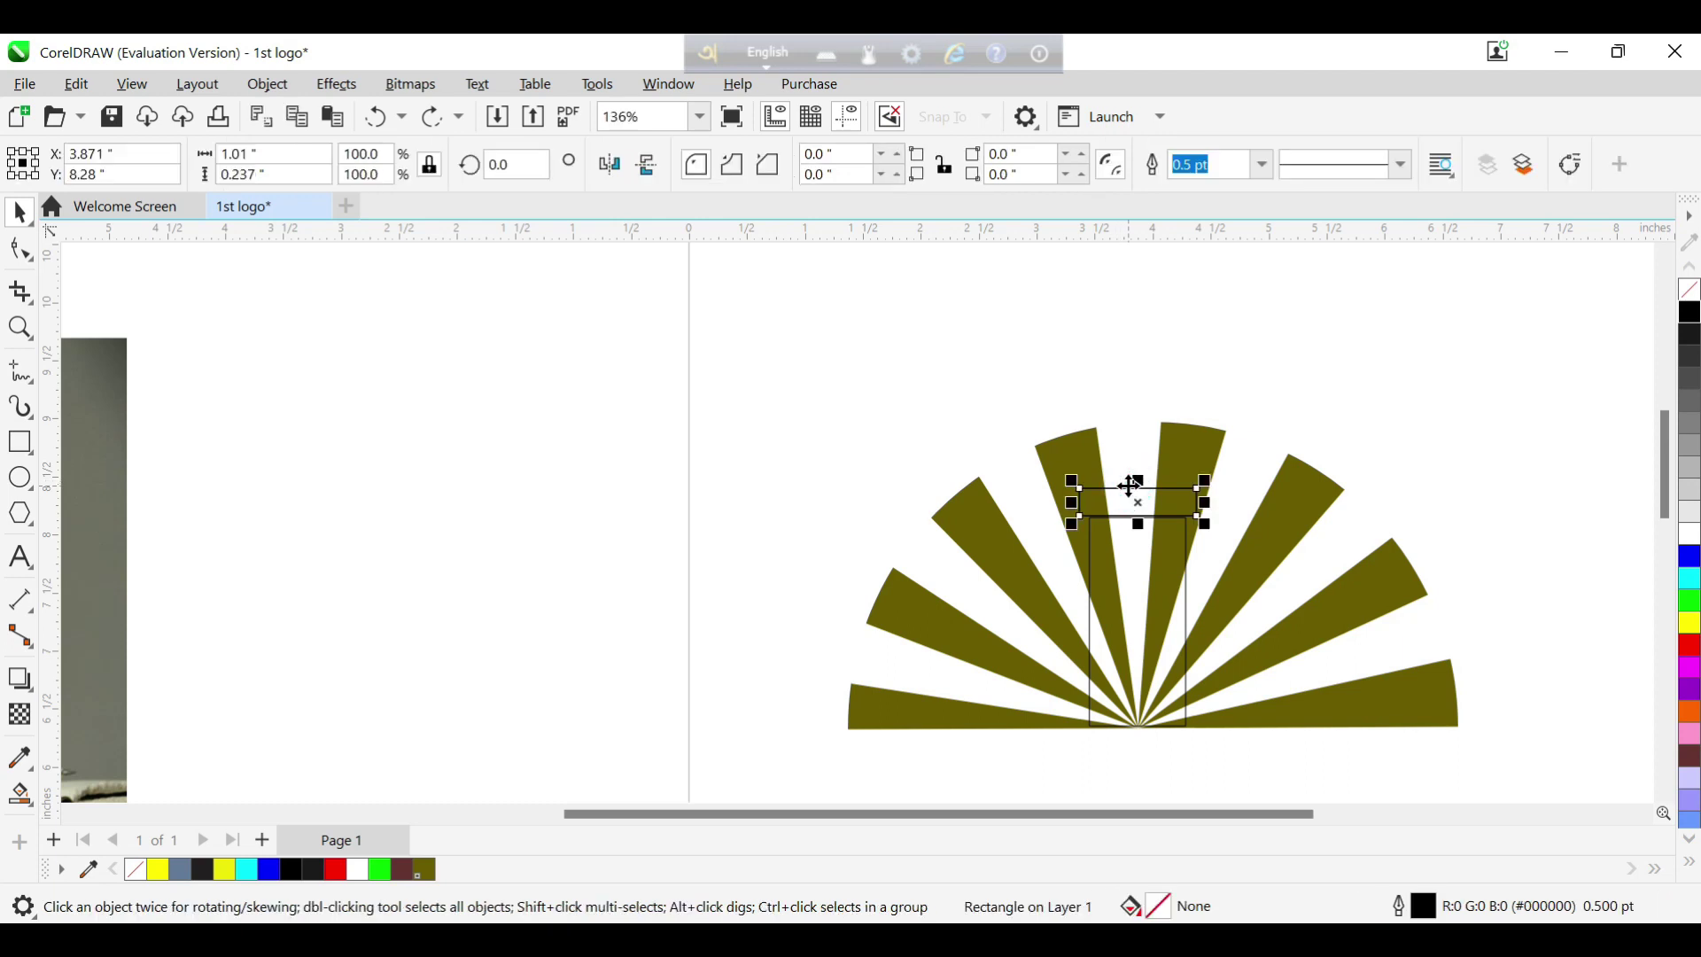
key("Up")
key("Up")
key("Up")
key("Up")
key("Up")
key("Up")
key("Up")
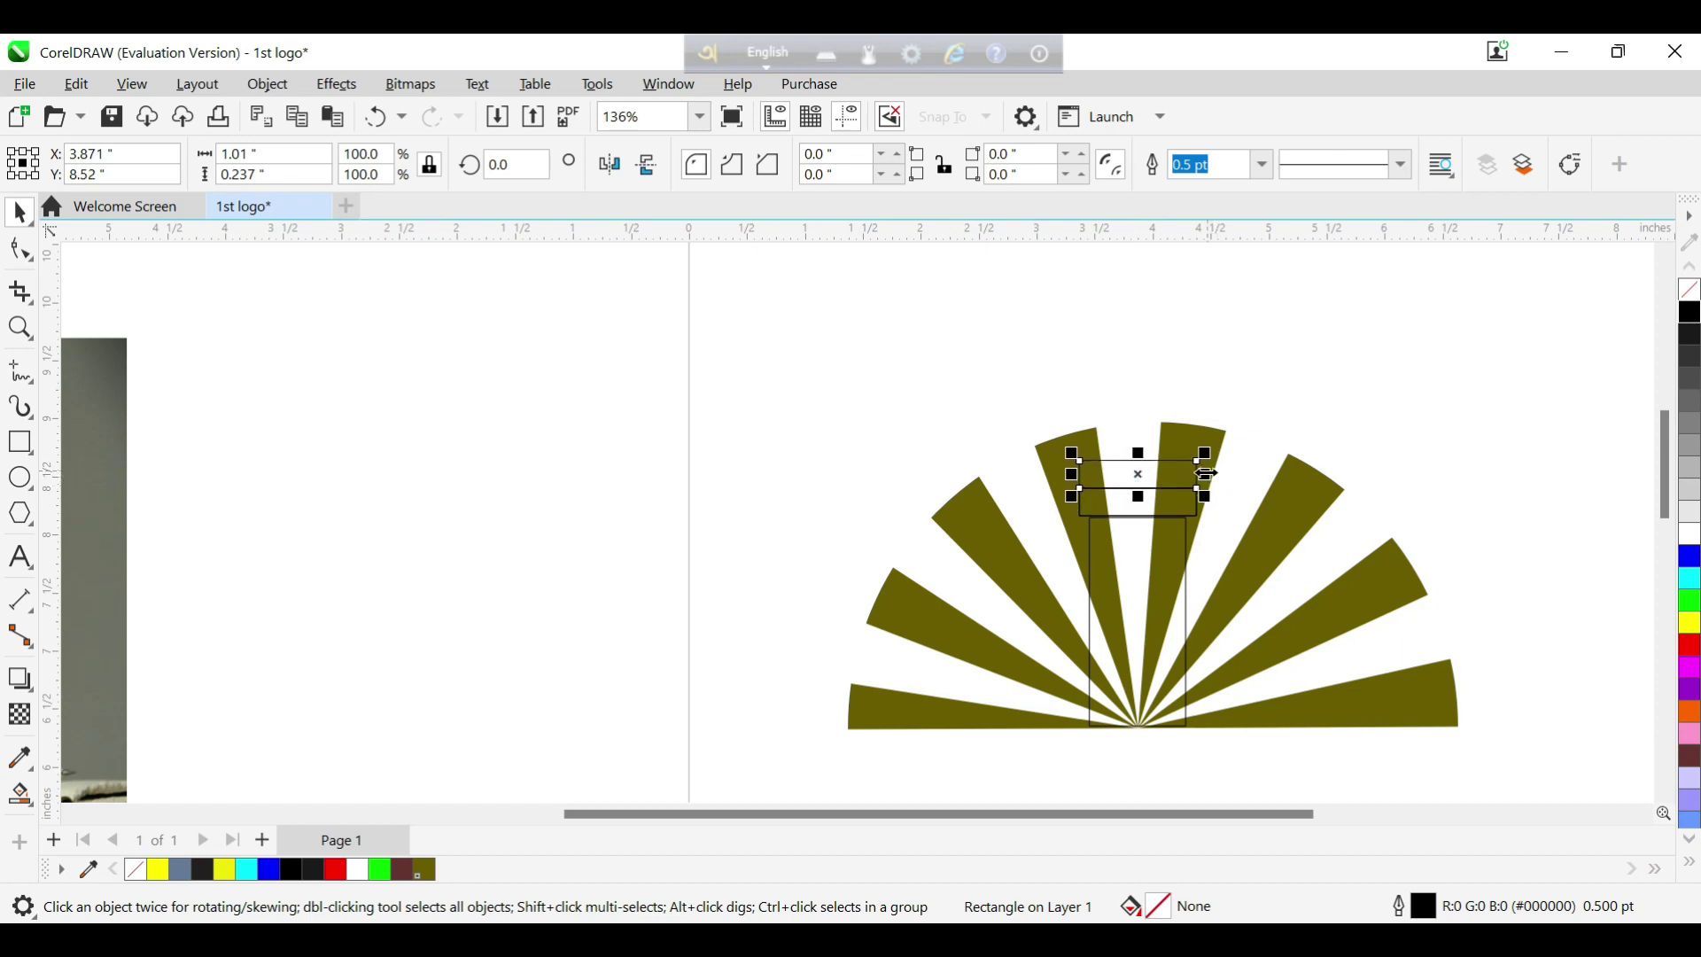
- Narrow the upper copy from both sides to about 0.67 in wide and set its two upper corner radii to 0.4 in
left_click_drag(1205, 475, 1185, 475)
left_click_drag(1072, 474, 1091, 466)
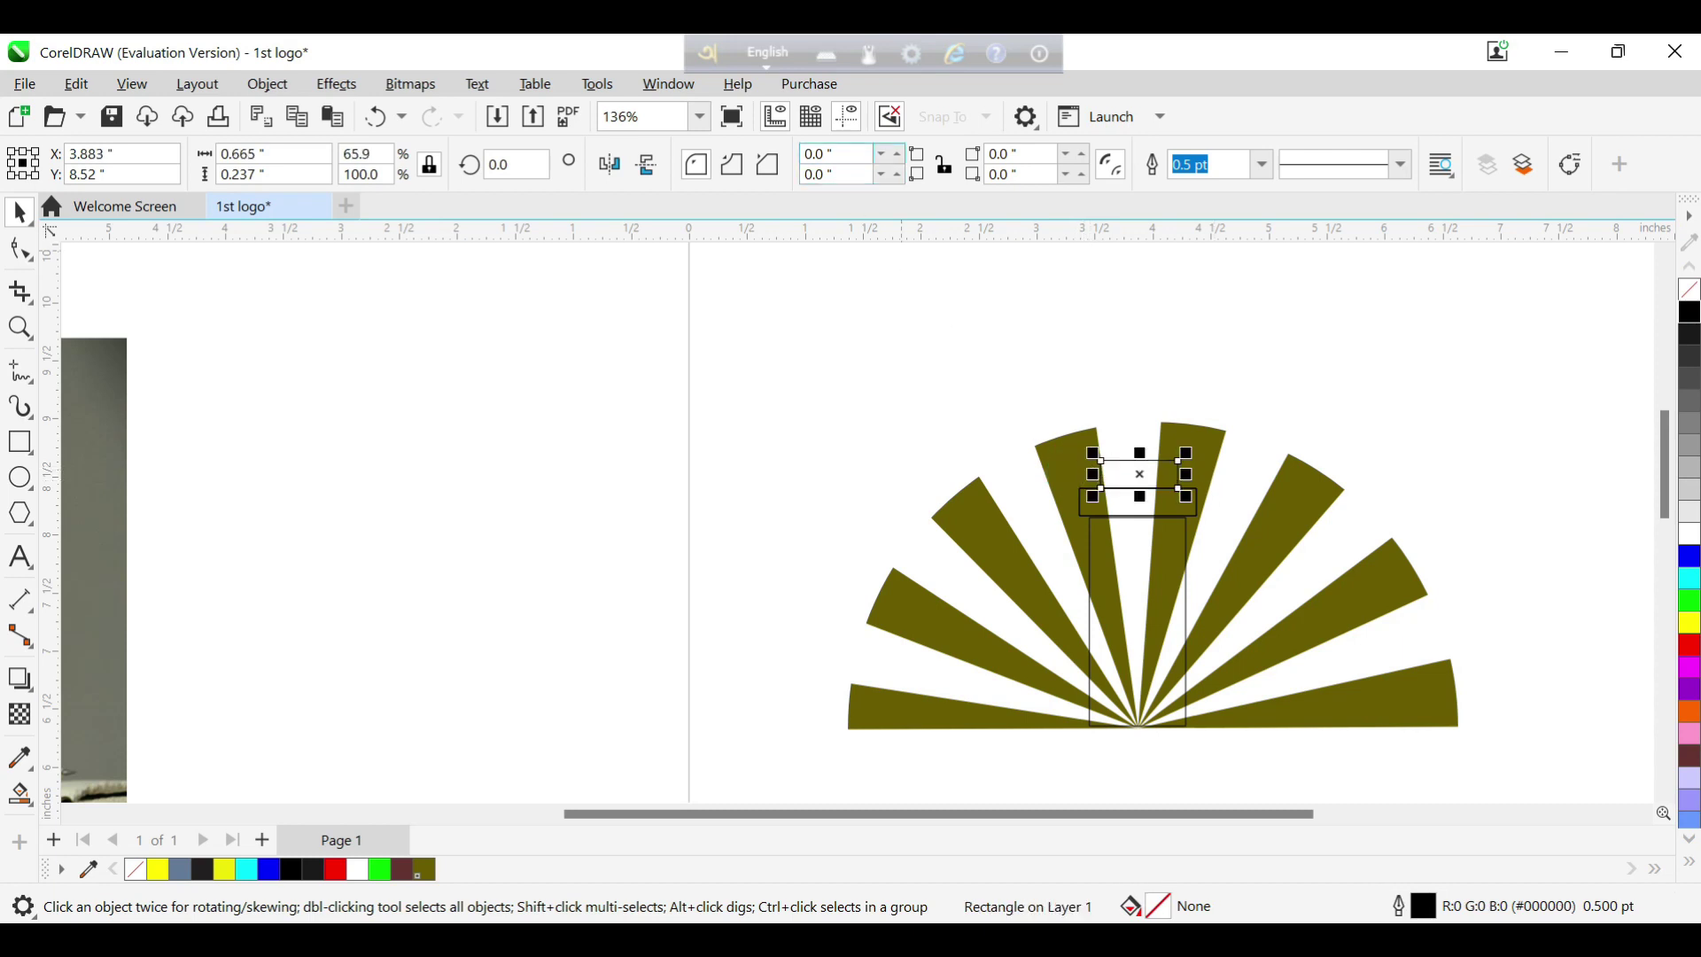
double_click(817, 153)
double_click(1005, 153)
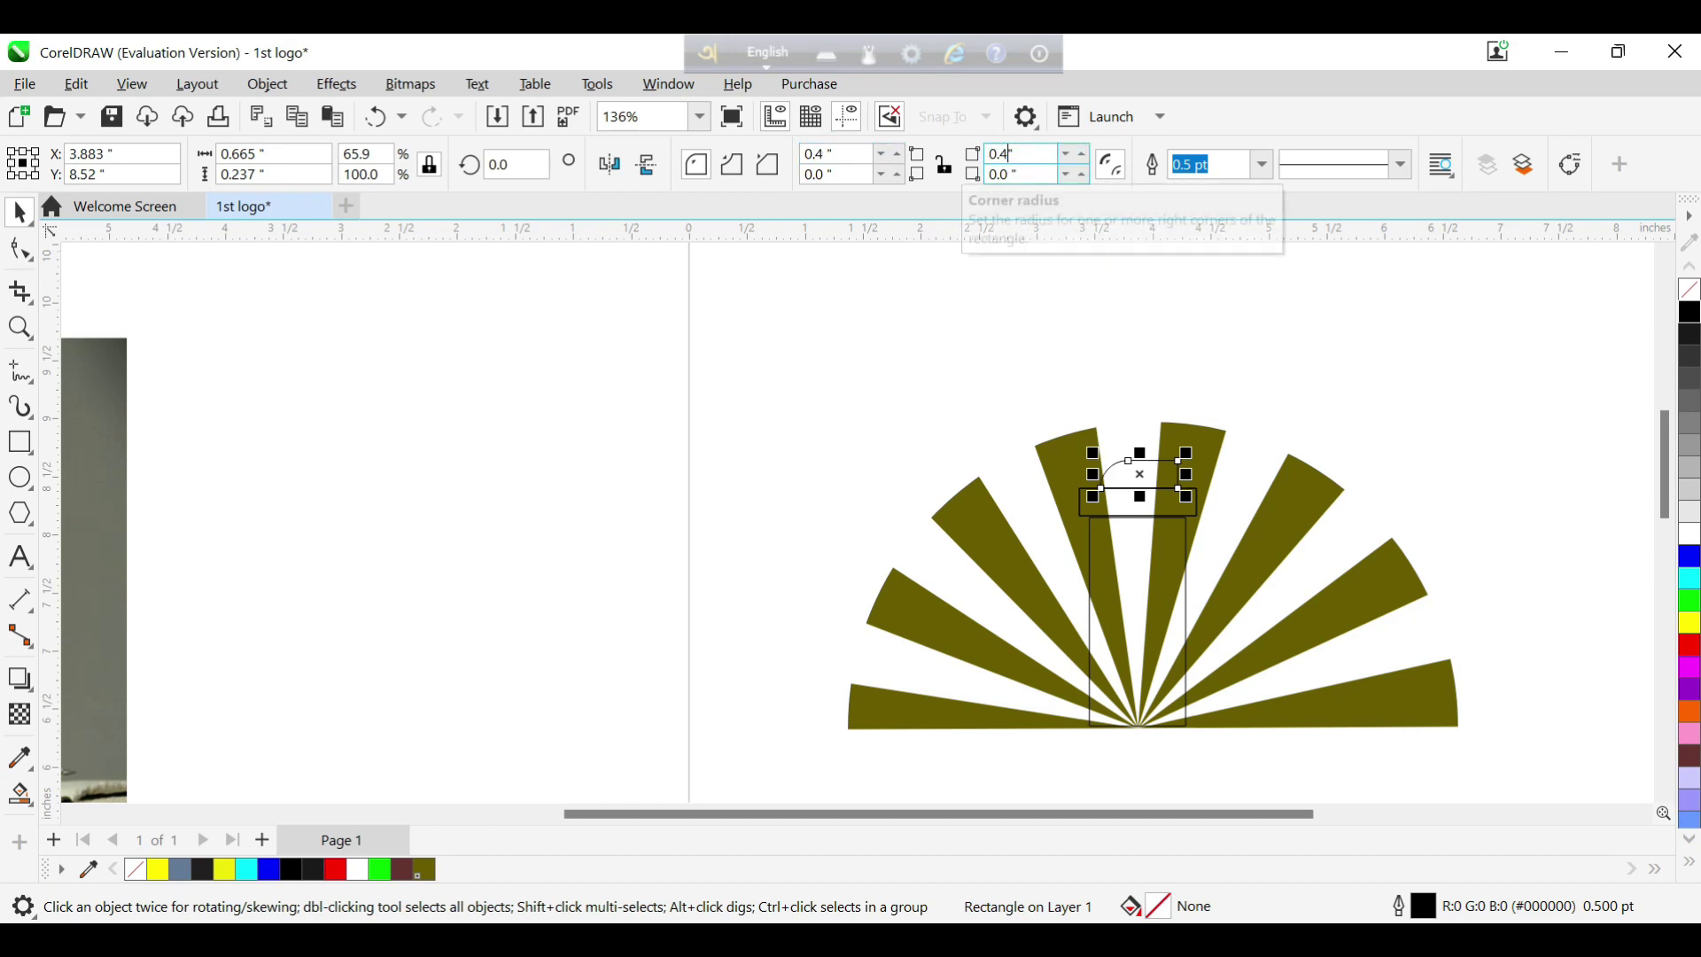
type("4")
key("Return")
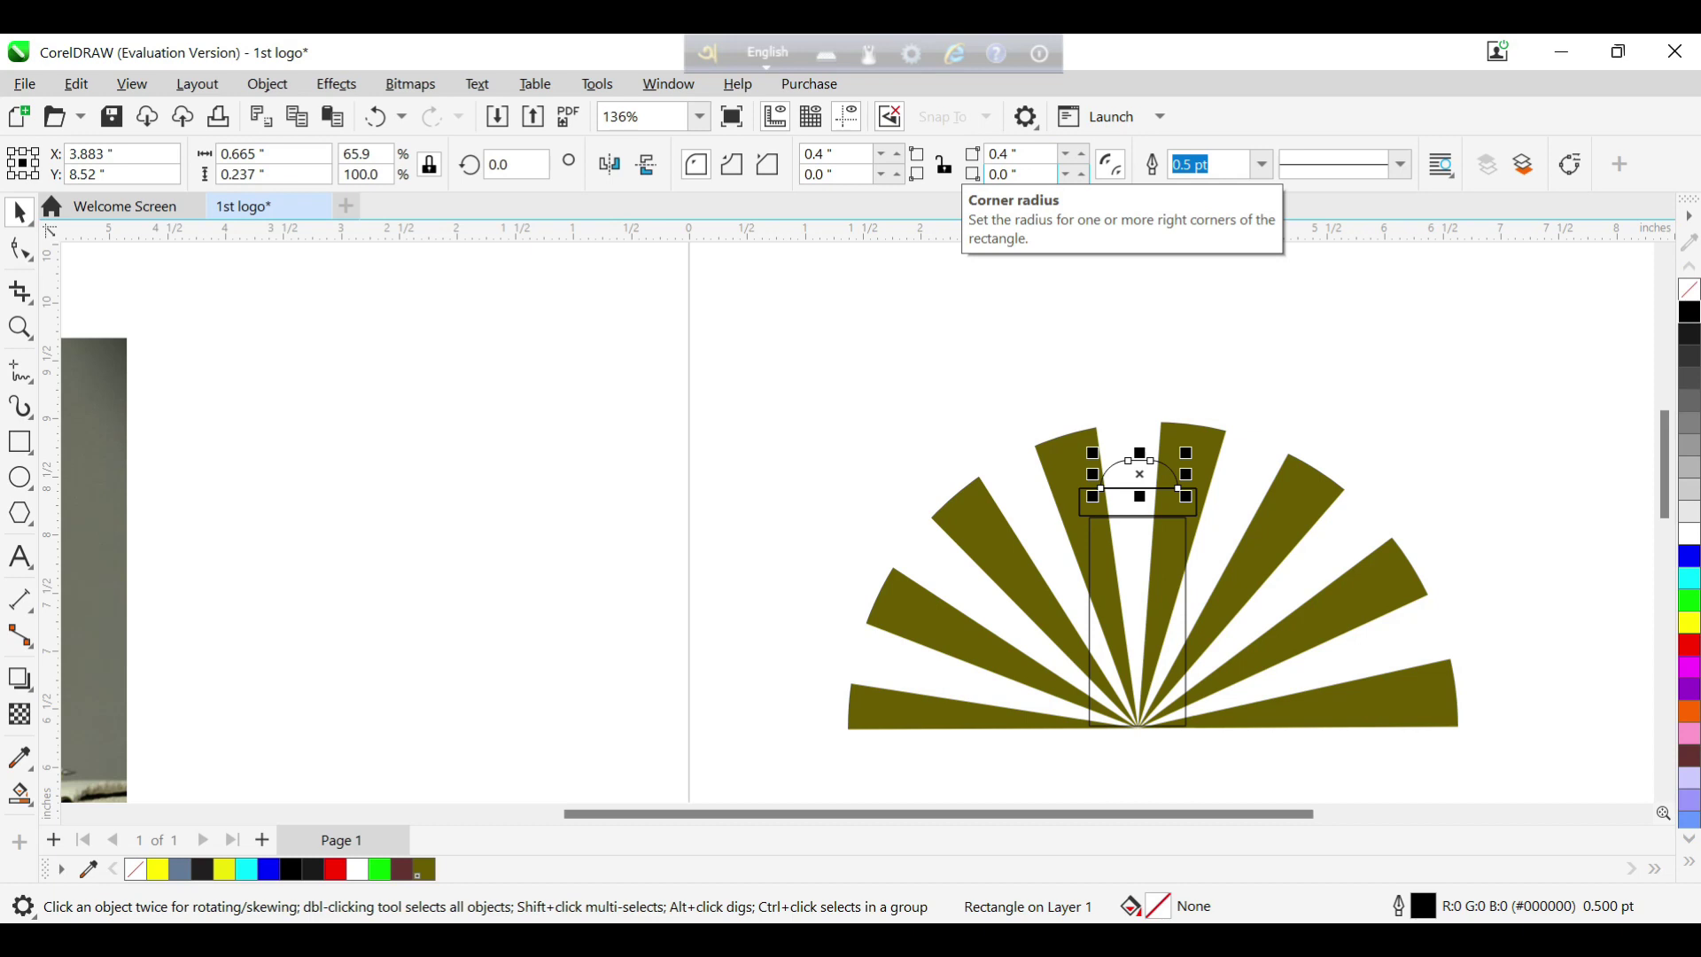
left_click(1358, 363)
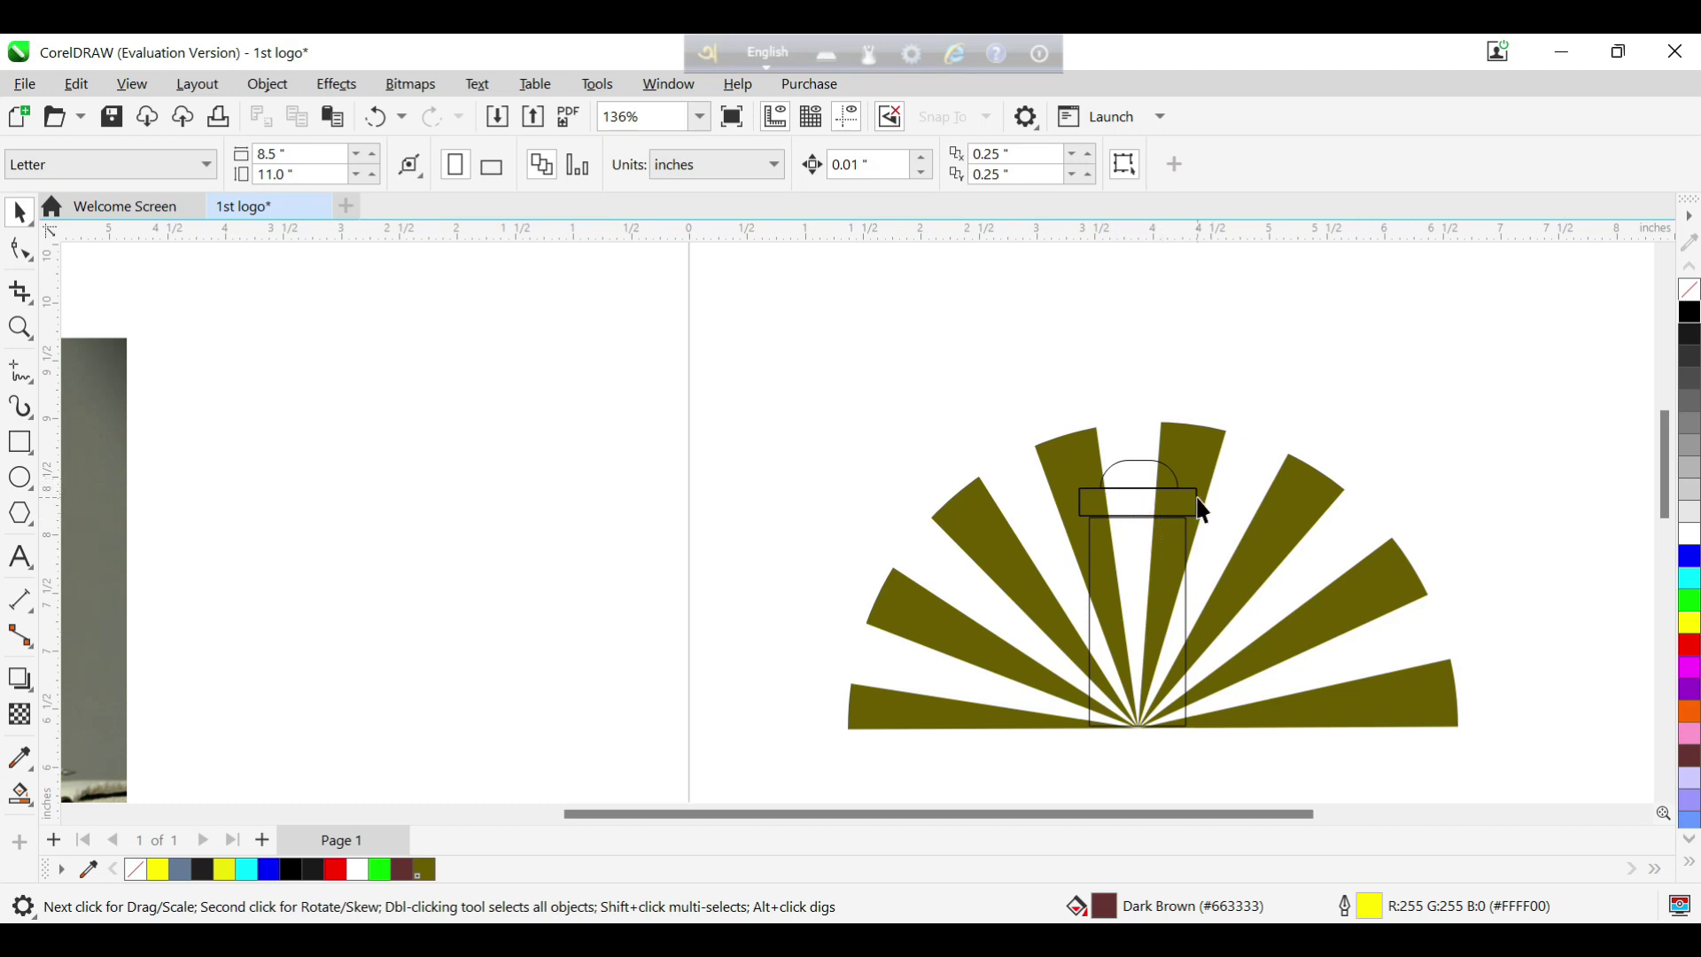
- Duplicate the dome, move the copy down to the tower's base and stretch it to about 0.69 in tall as a doorway
left_click(1146, 462)
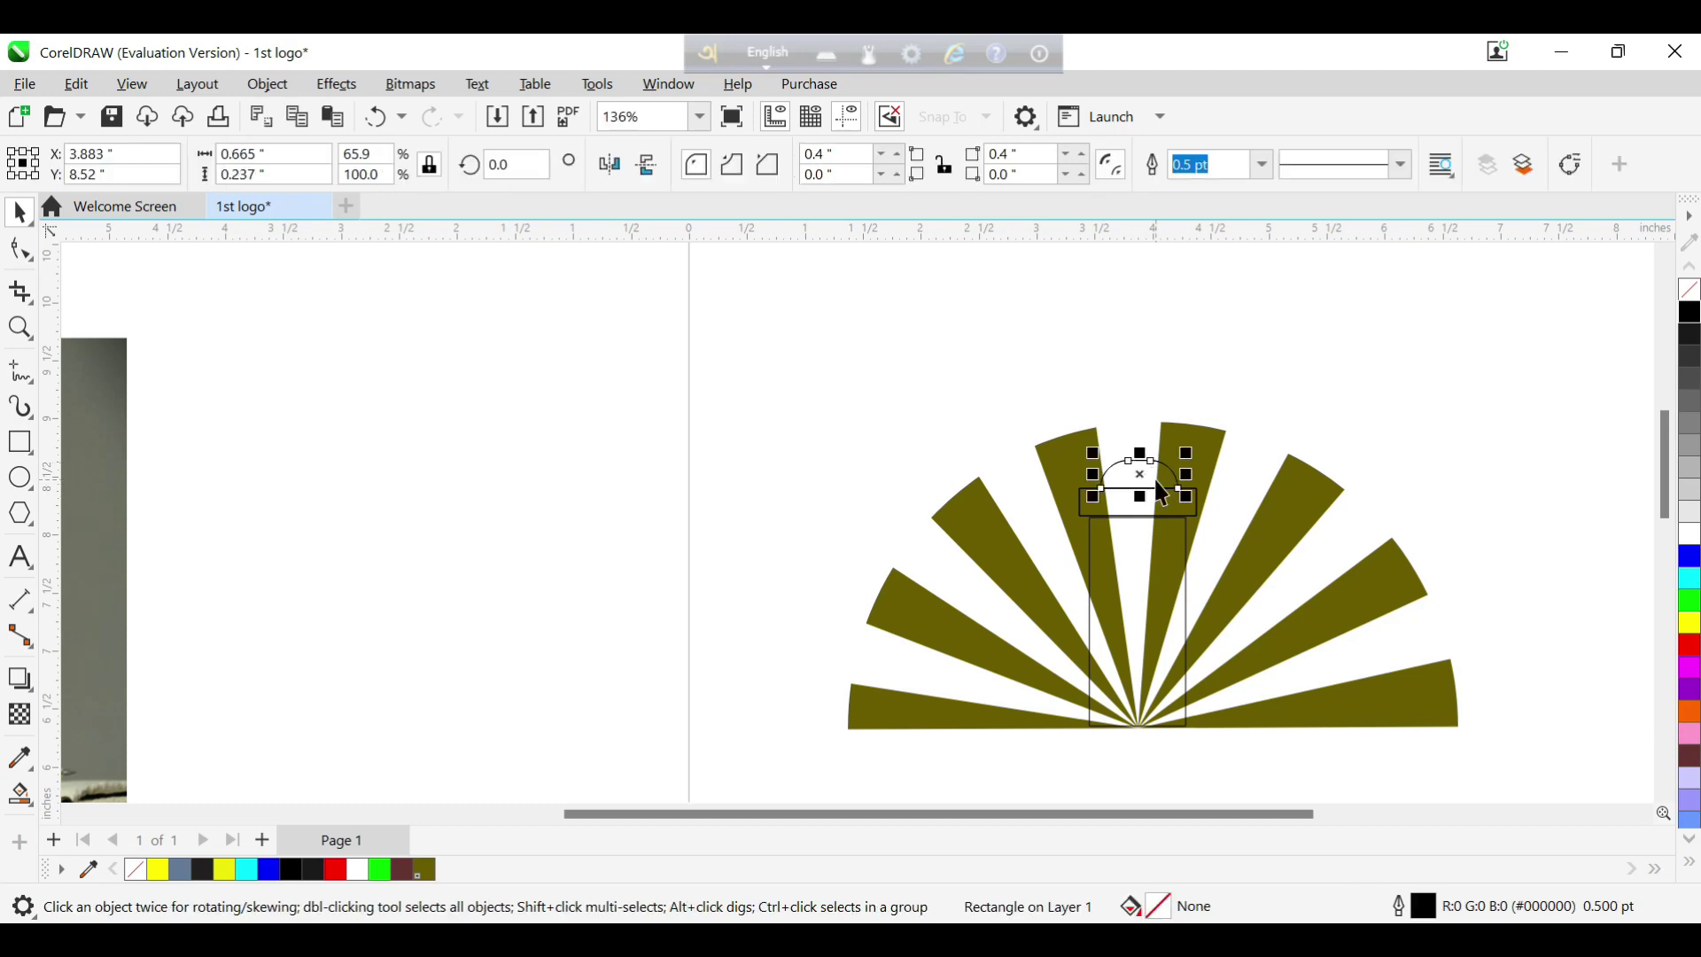
key("Down")
key("Down")
key("Down")
key("Down")
key("Down")
key("Down")
key("Down")
key("Down")
key("Down")
key("Down")
key("Down")
key("Down")
key("Down")
key("Down")
key("Down")
key("Down")
key("Down")
key("Down")
key("Down")
key("Down")
key("Down")
key("Down")
key("Down")
key("Down")
key("Down")
key("Down")
key("Down")
key("Down")
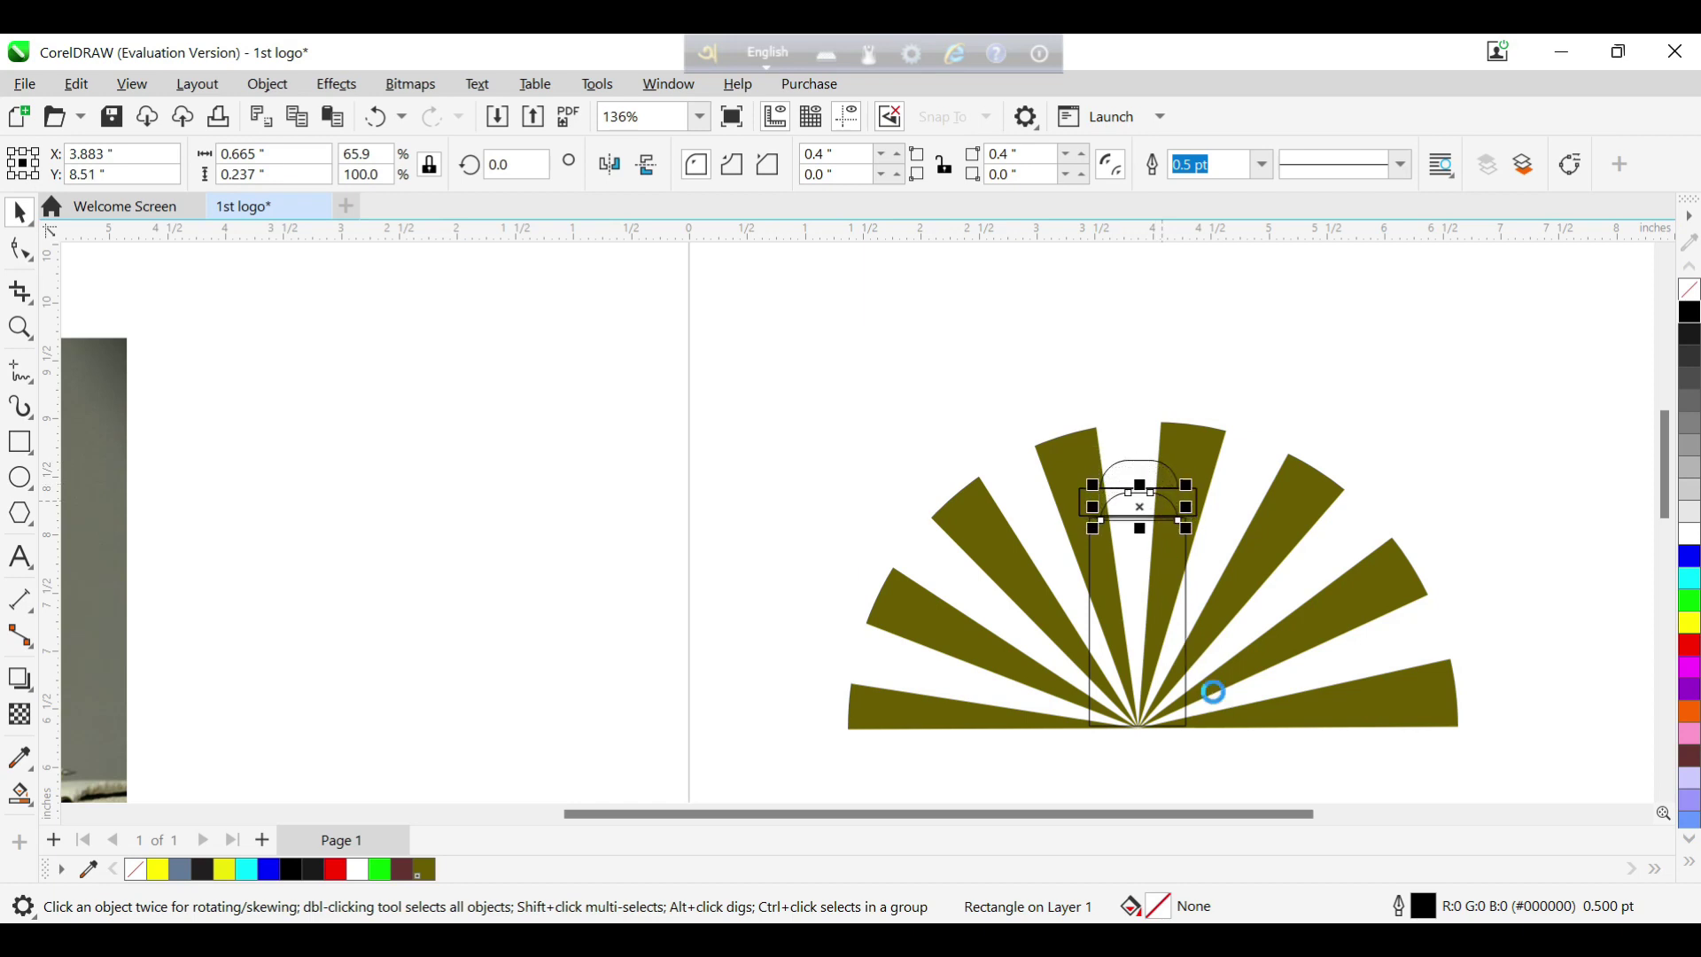
key("Down")
key("Down")
key("Down")
key("Down")
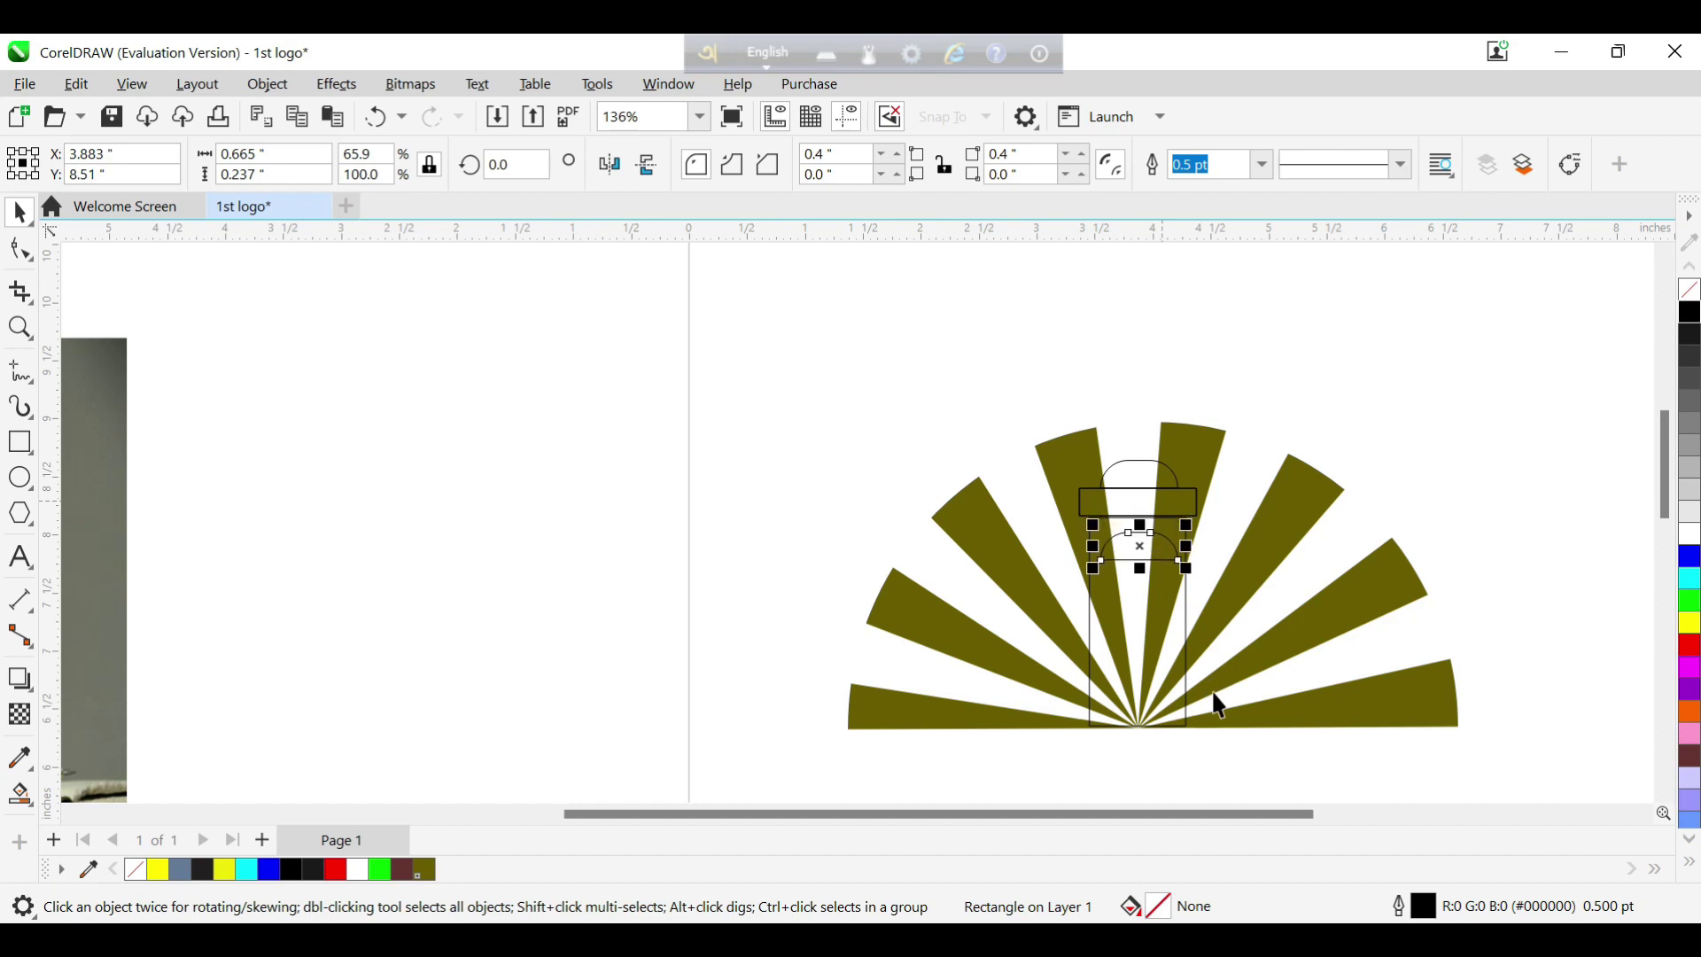
left_click_drag(1157, 553, 1140, 636)
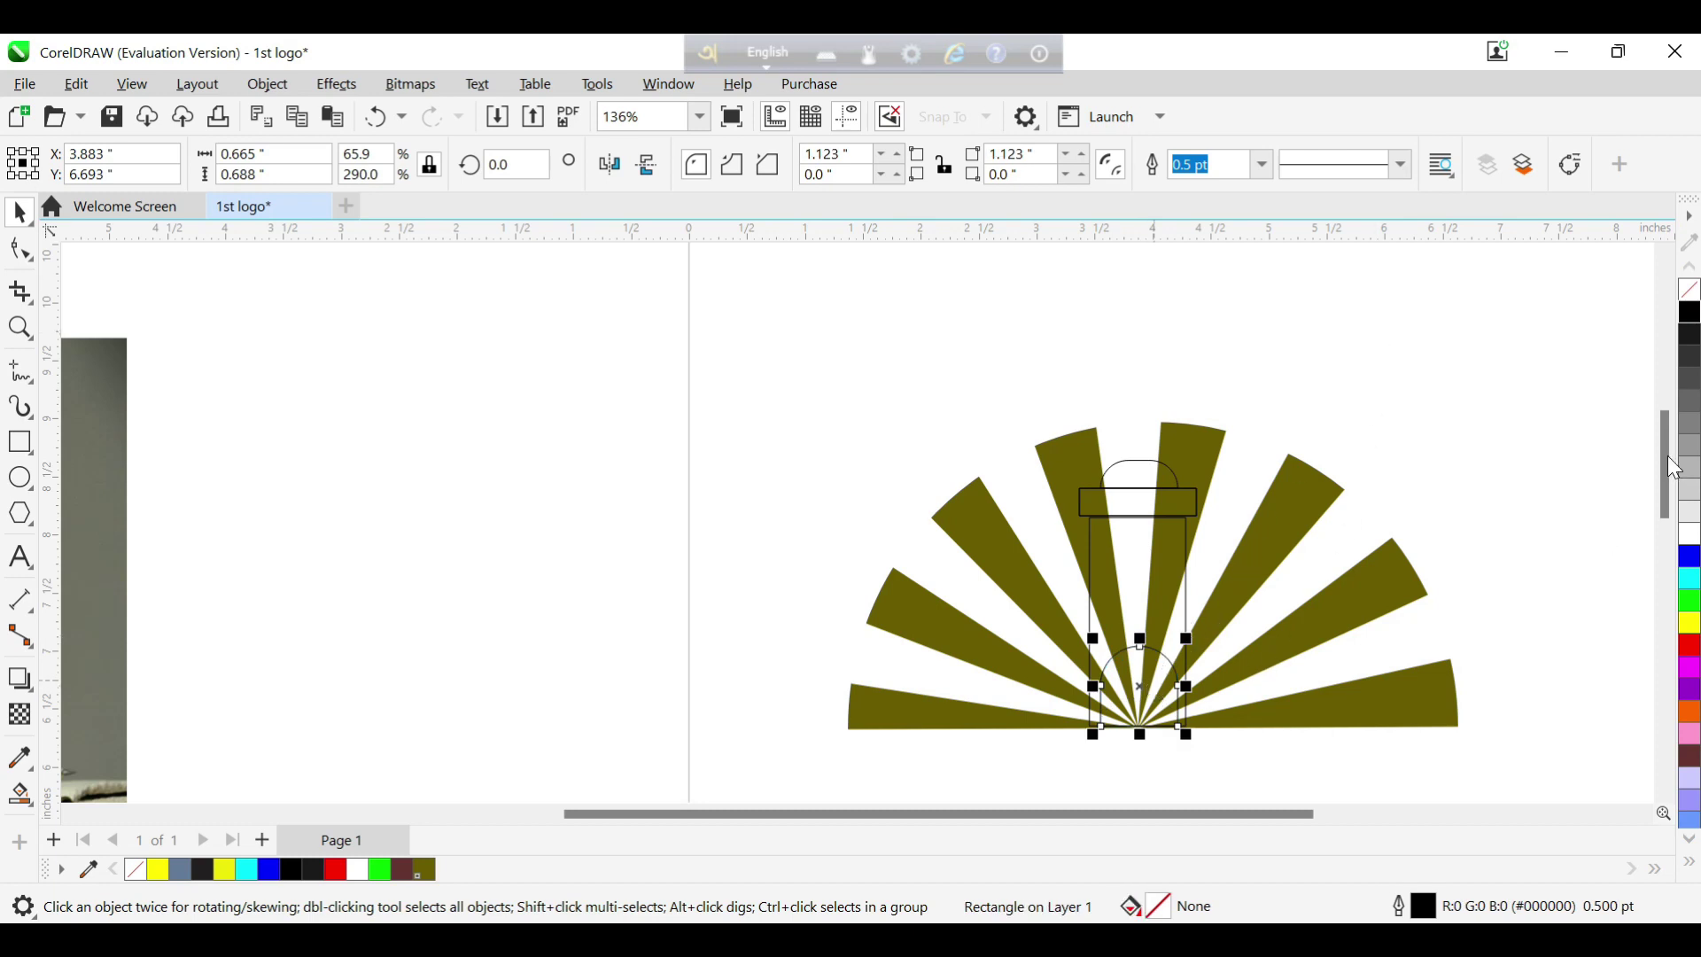
- Fill the arched doorway black and give the tower rectangle a white fill and white outline
left_click(1690, 315)
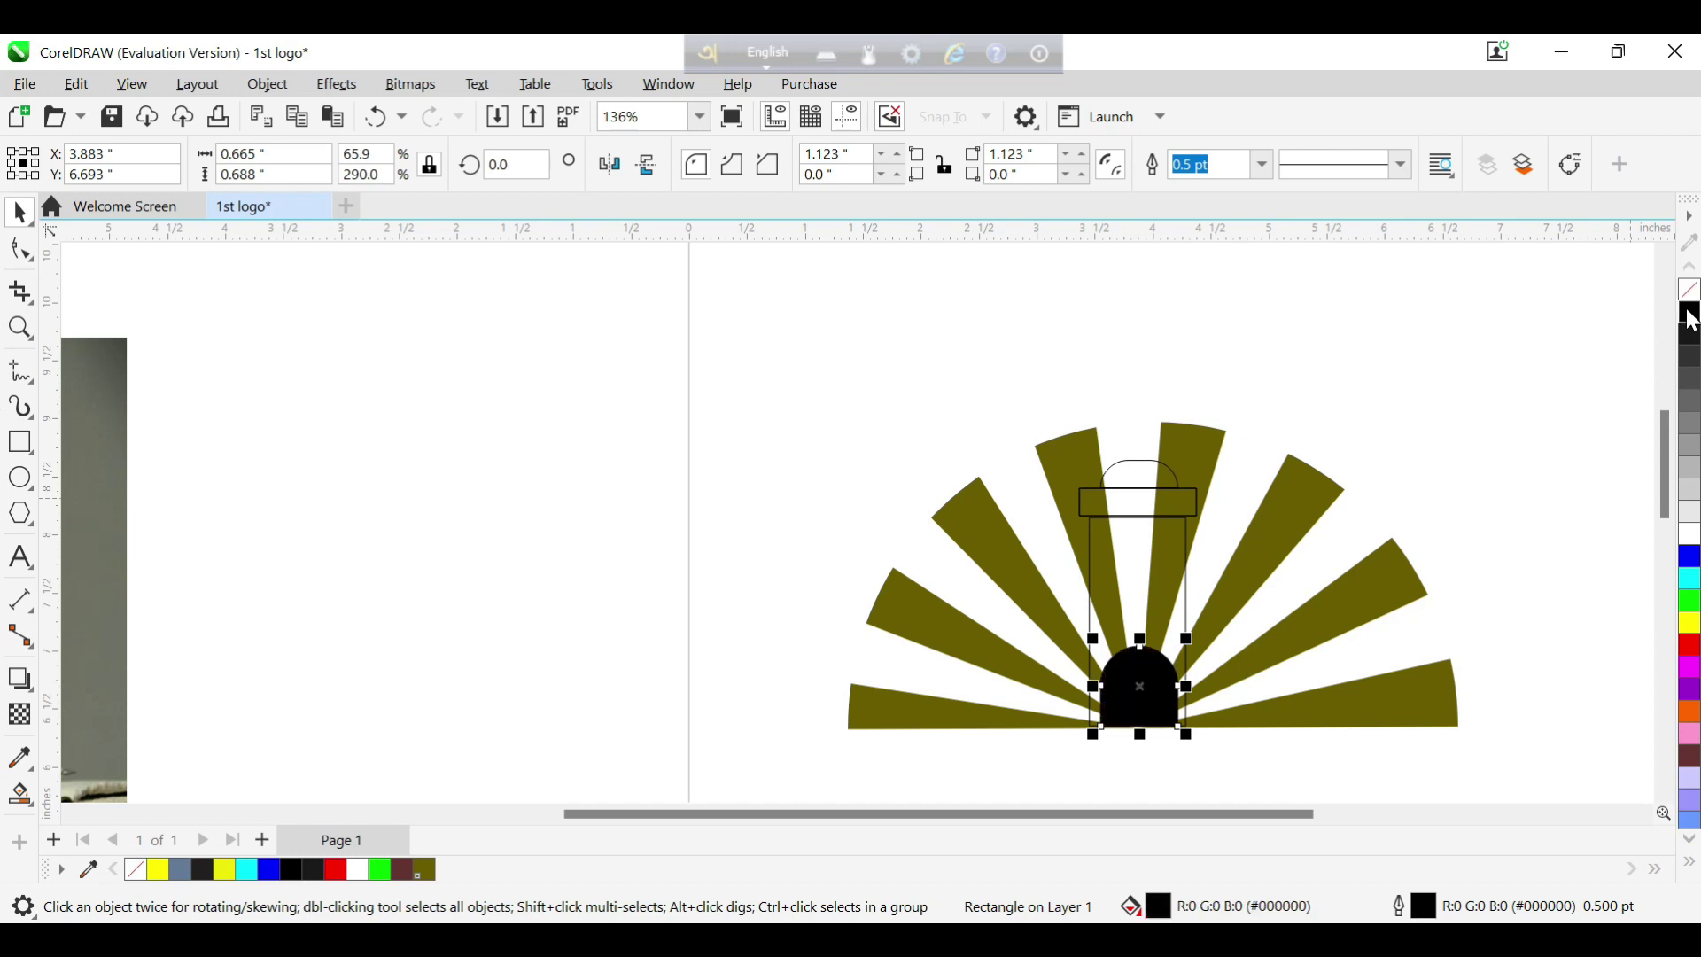
left_click(1185, 583)
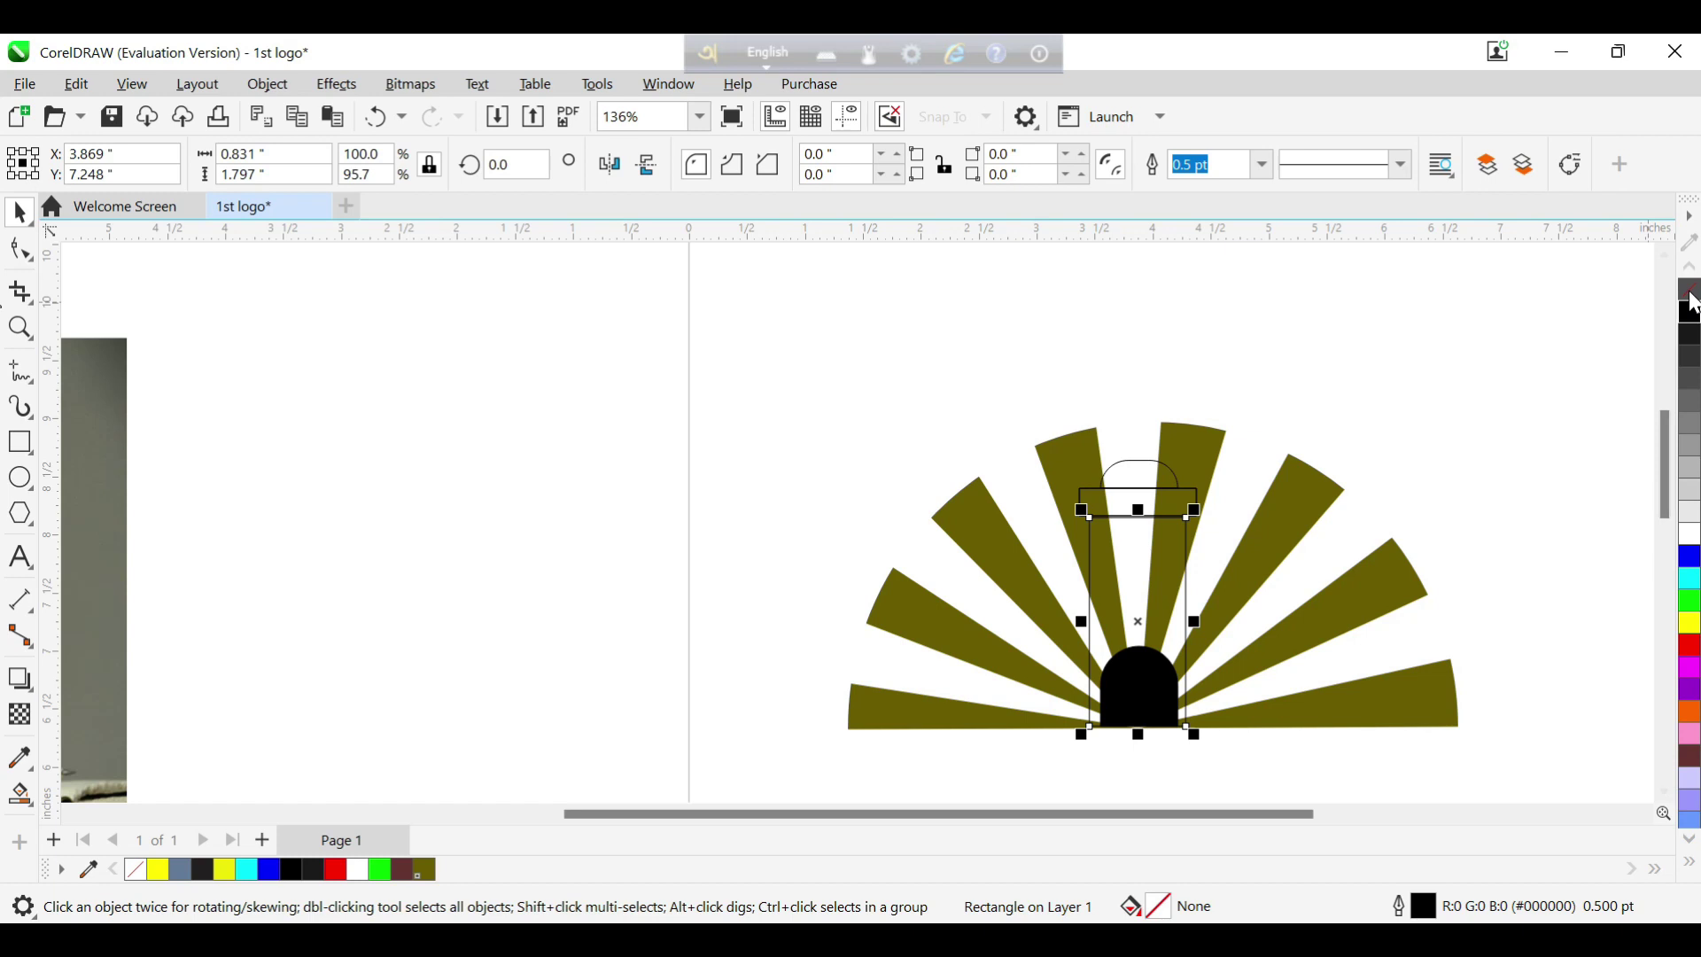
right_click(1681, 539)
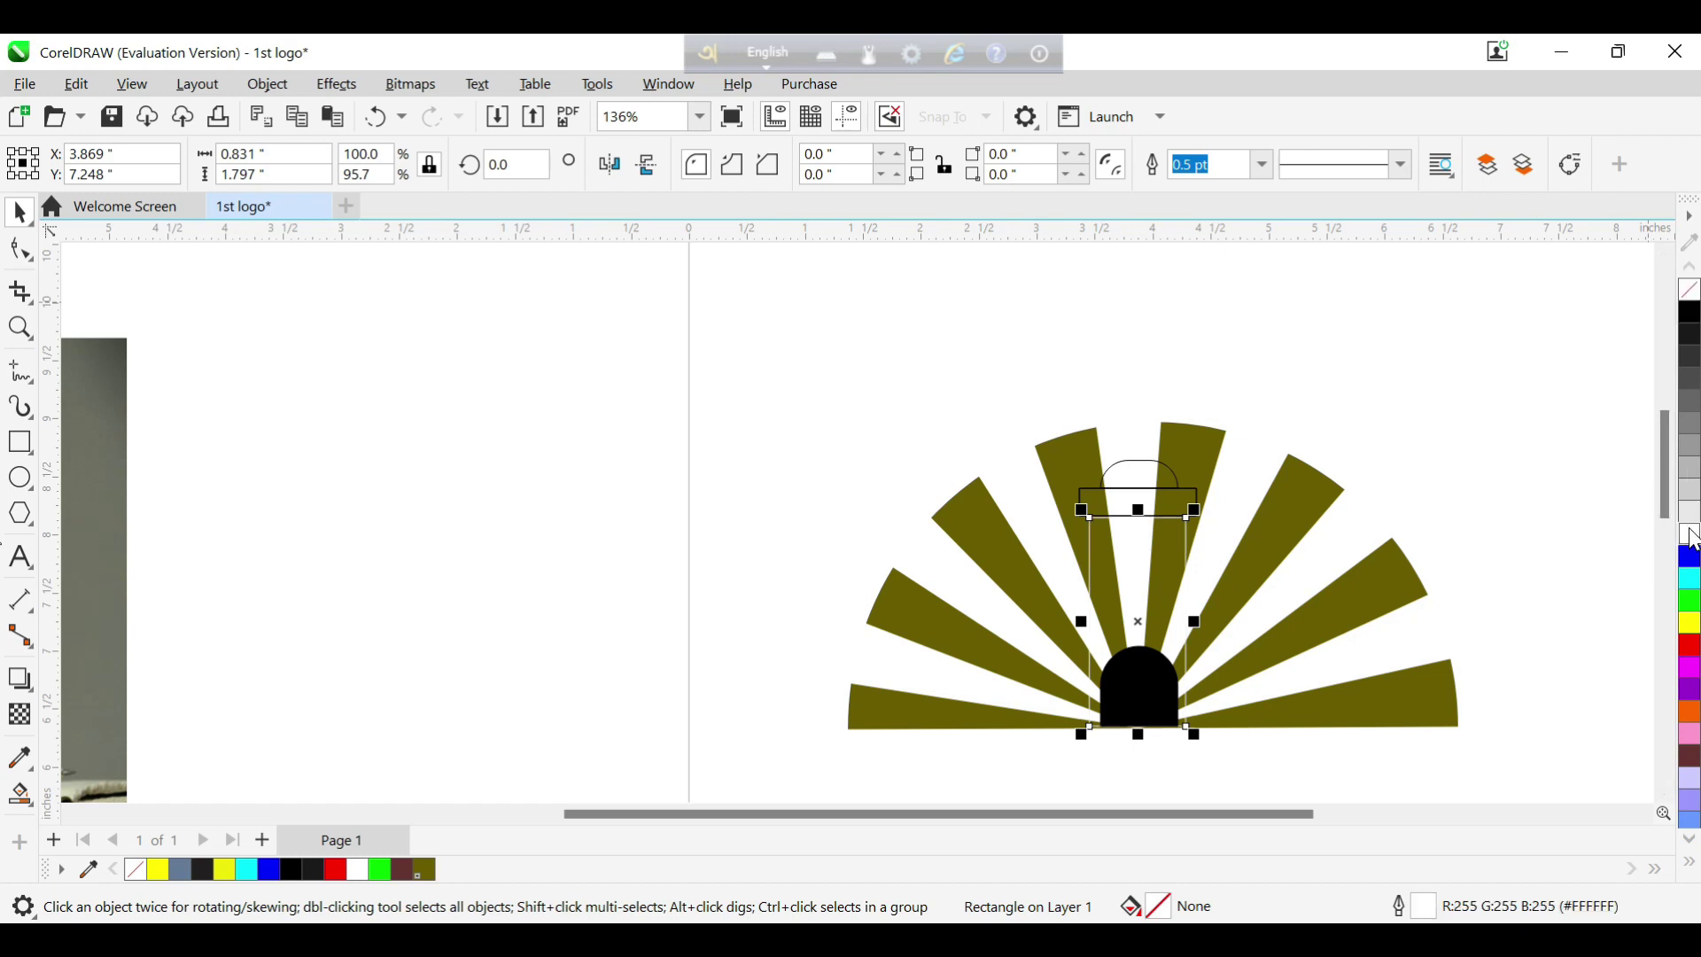
left_click(1681, 539)
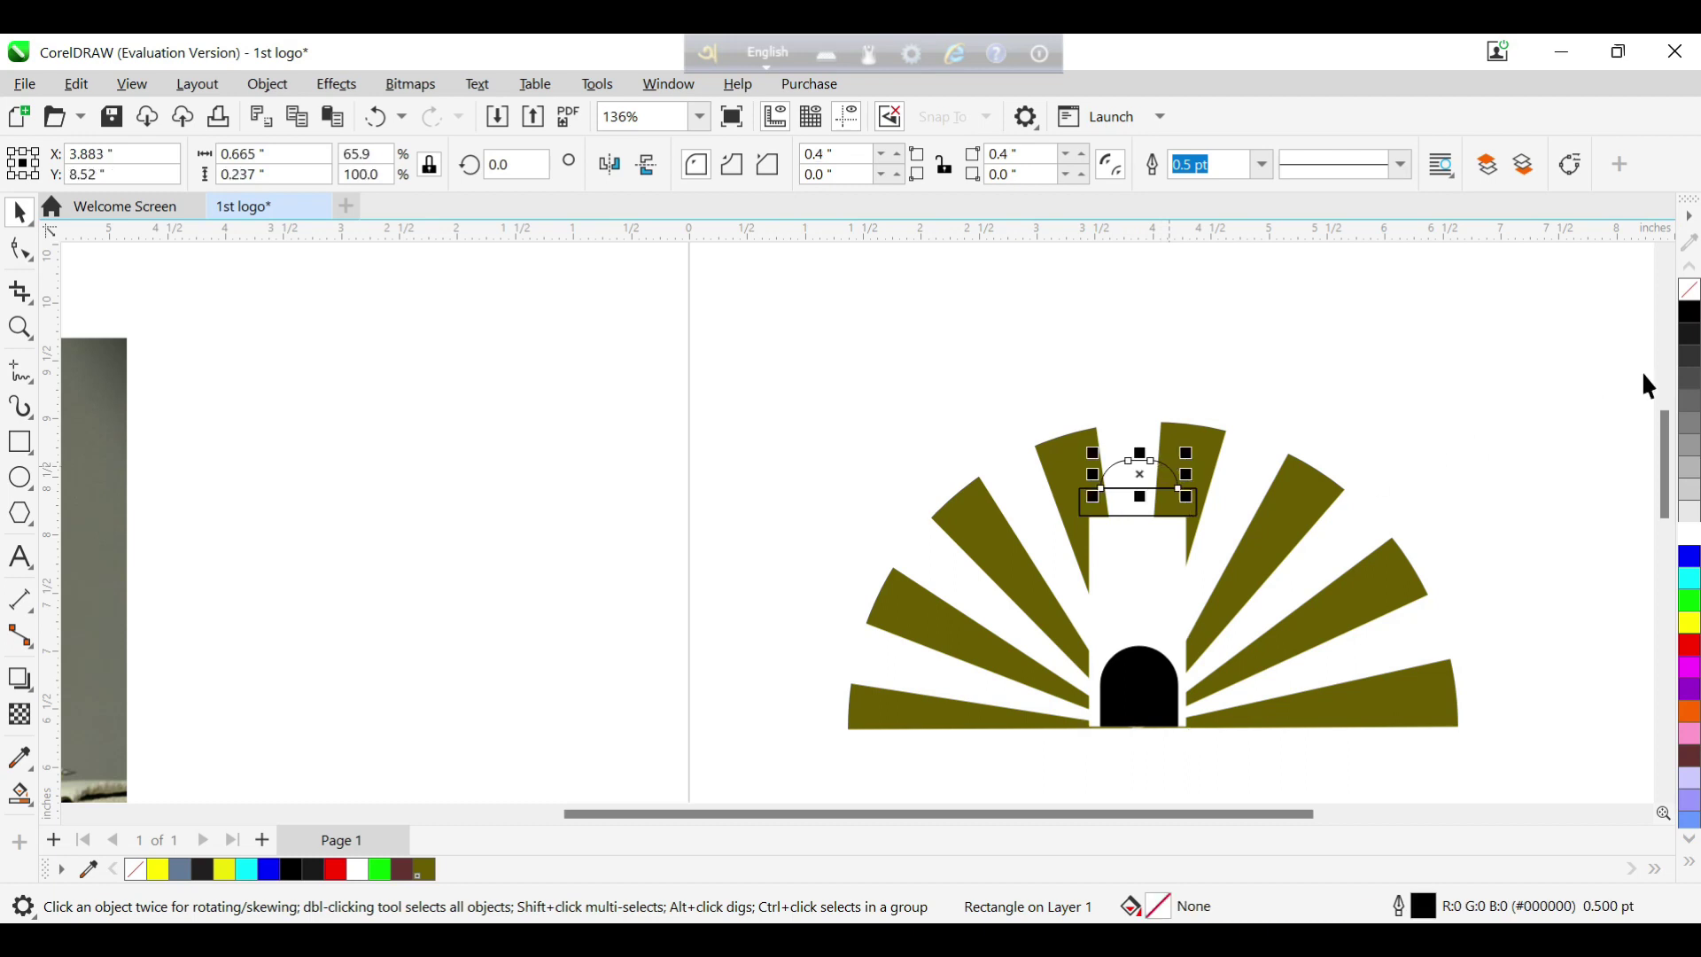
- Fill the dome black and give the cap rectangle beneath it a white fill and white outline
left_click(1694, 320)
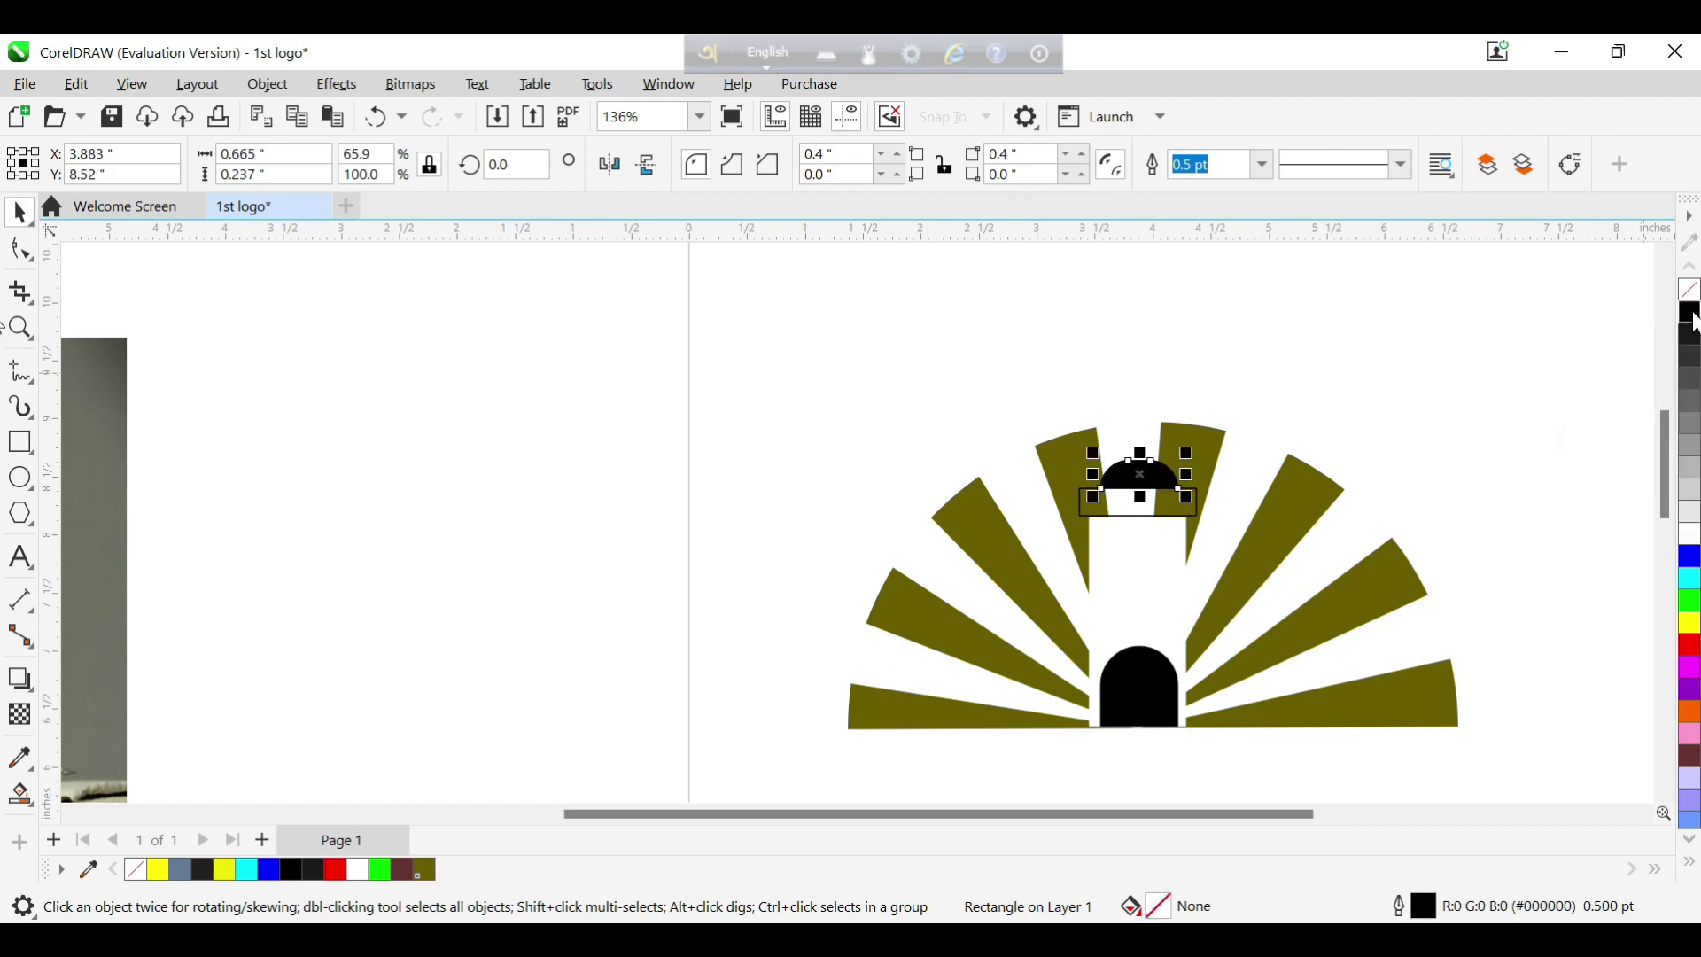
left_click(1163, 513)
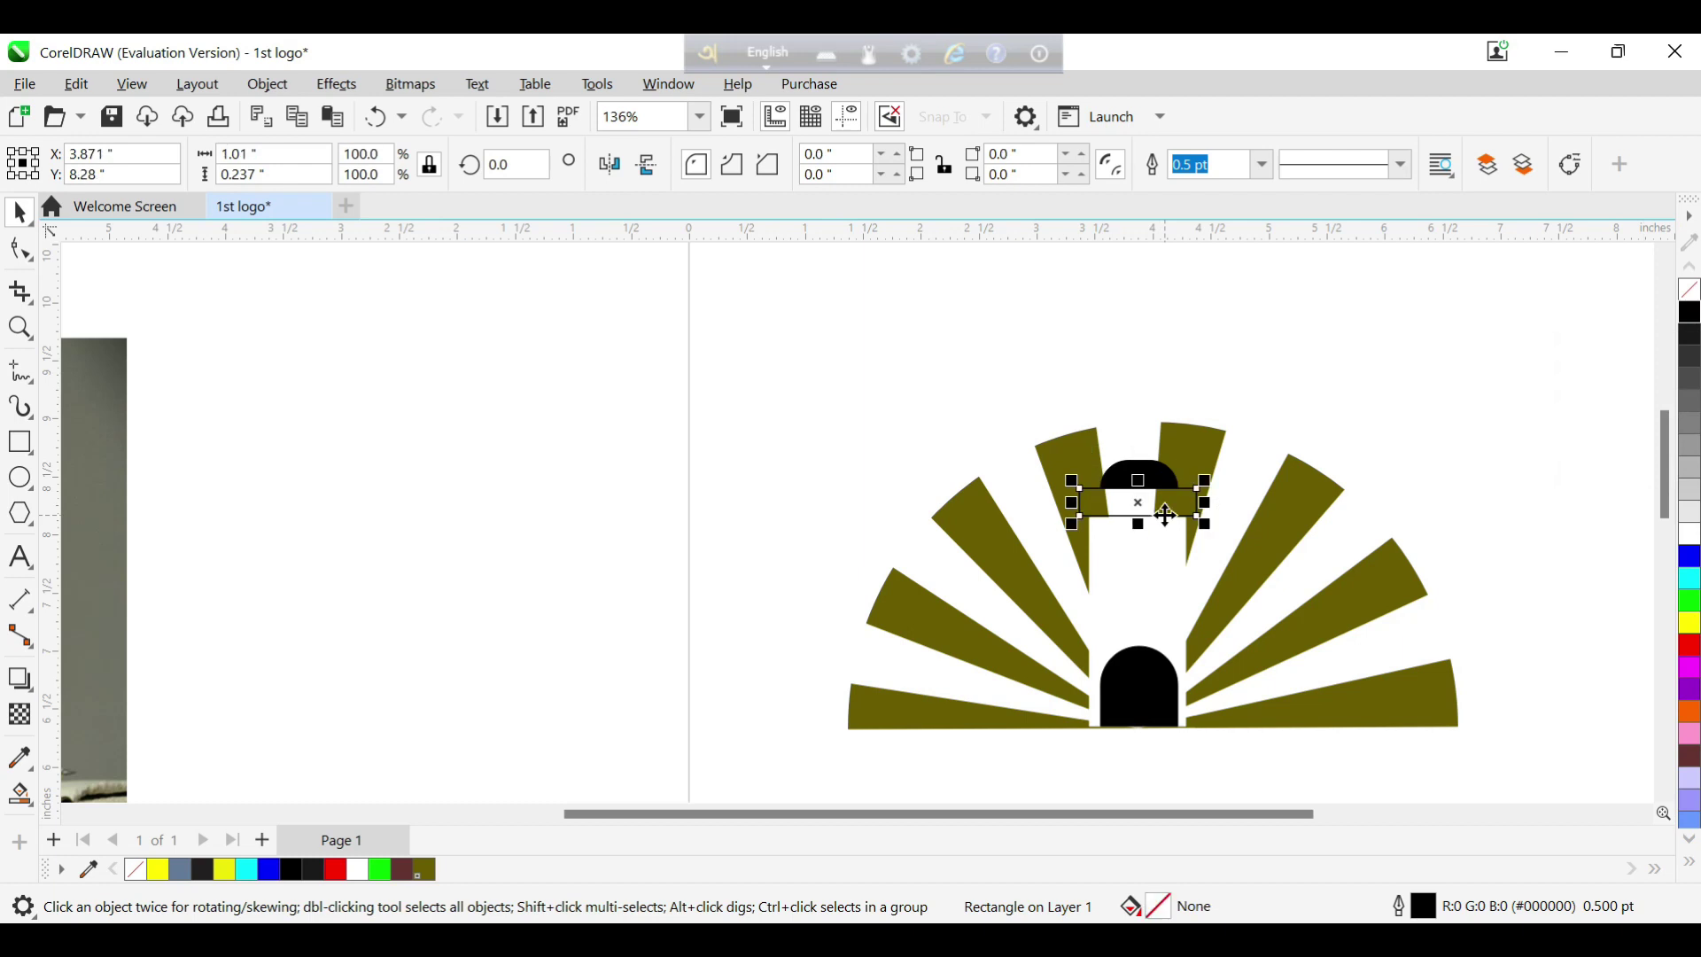
left_click(1684, 536)
right_click(1684, 536)
key("Down")
left_click(1486, 386)
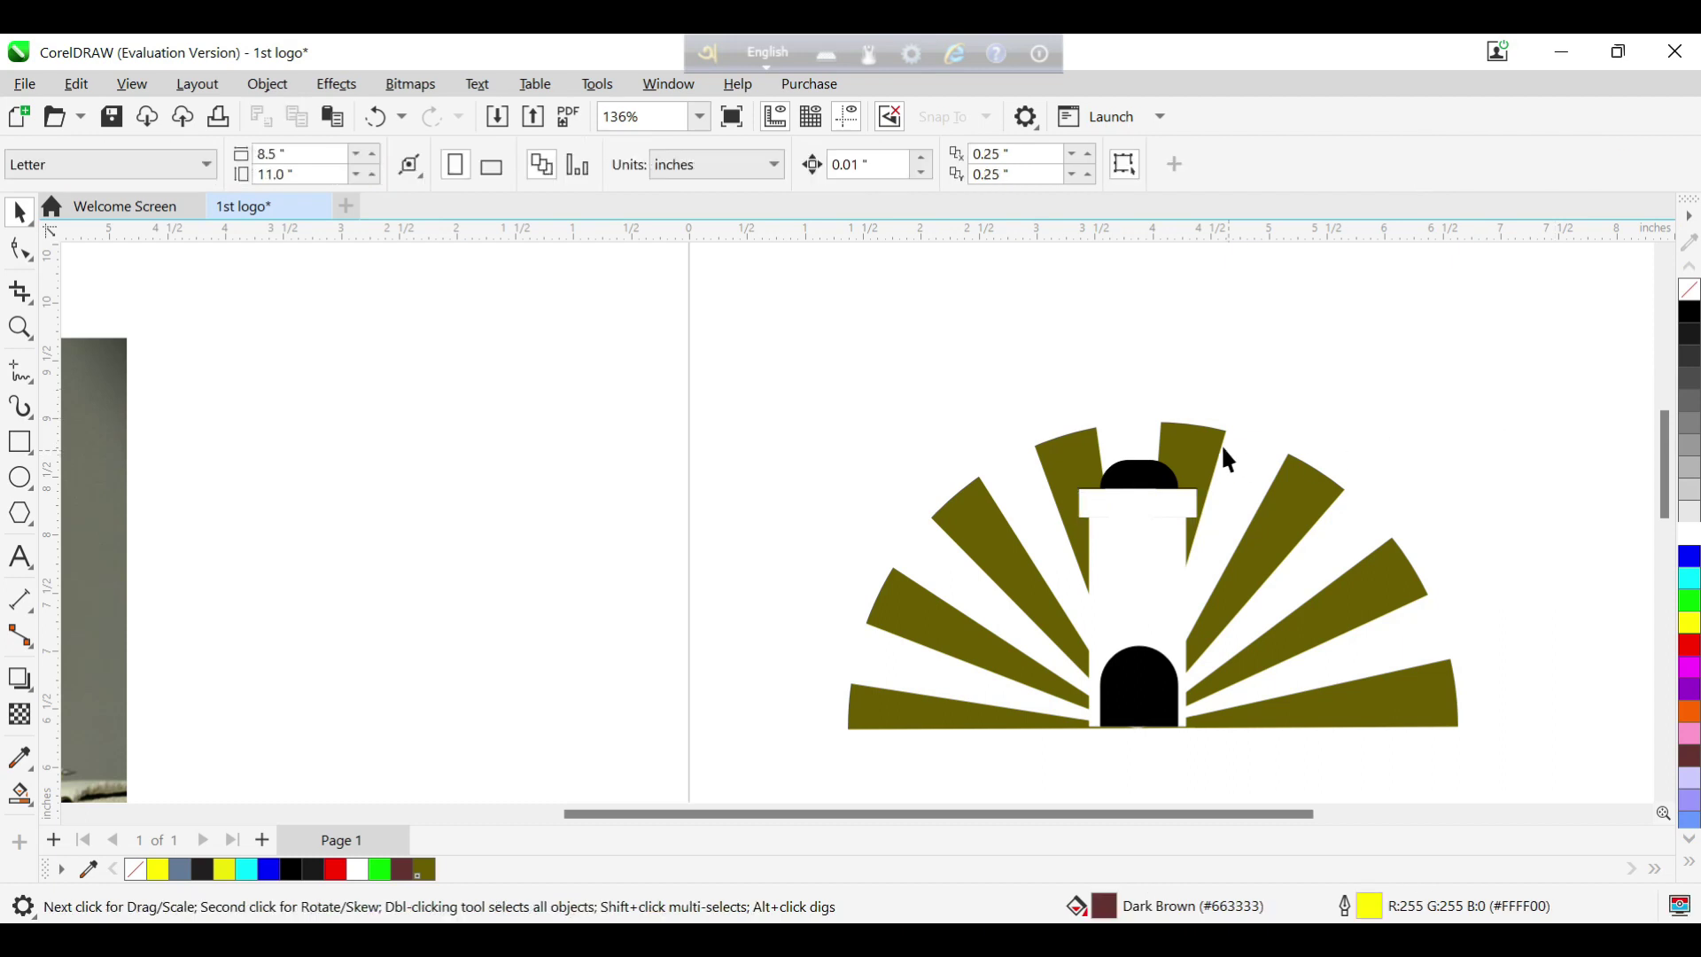
- Stretch the black dome slightly upward, keeping its base on the white cap rectangle
left_click(1141, 474)
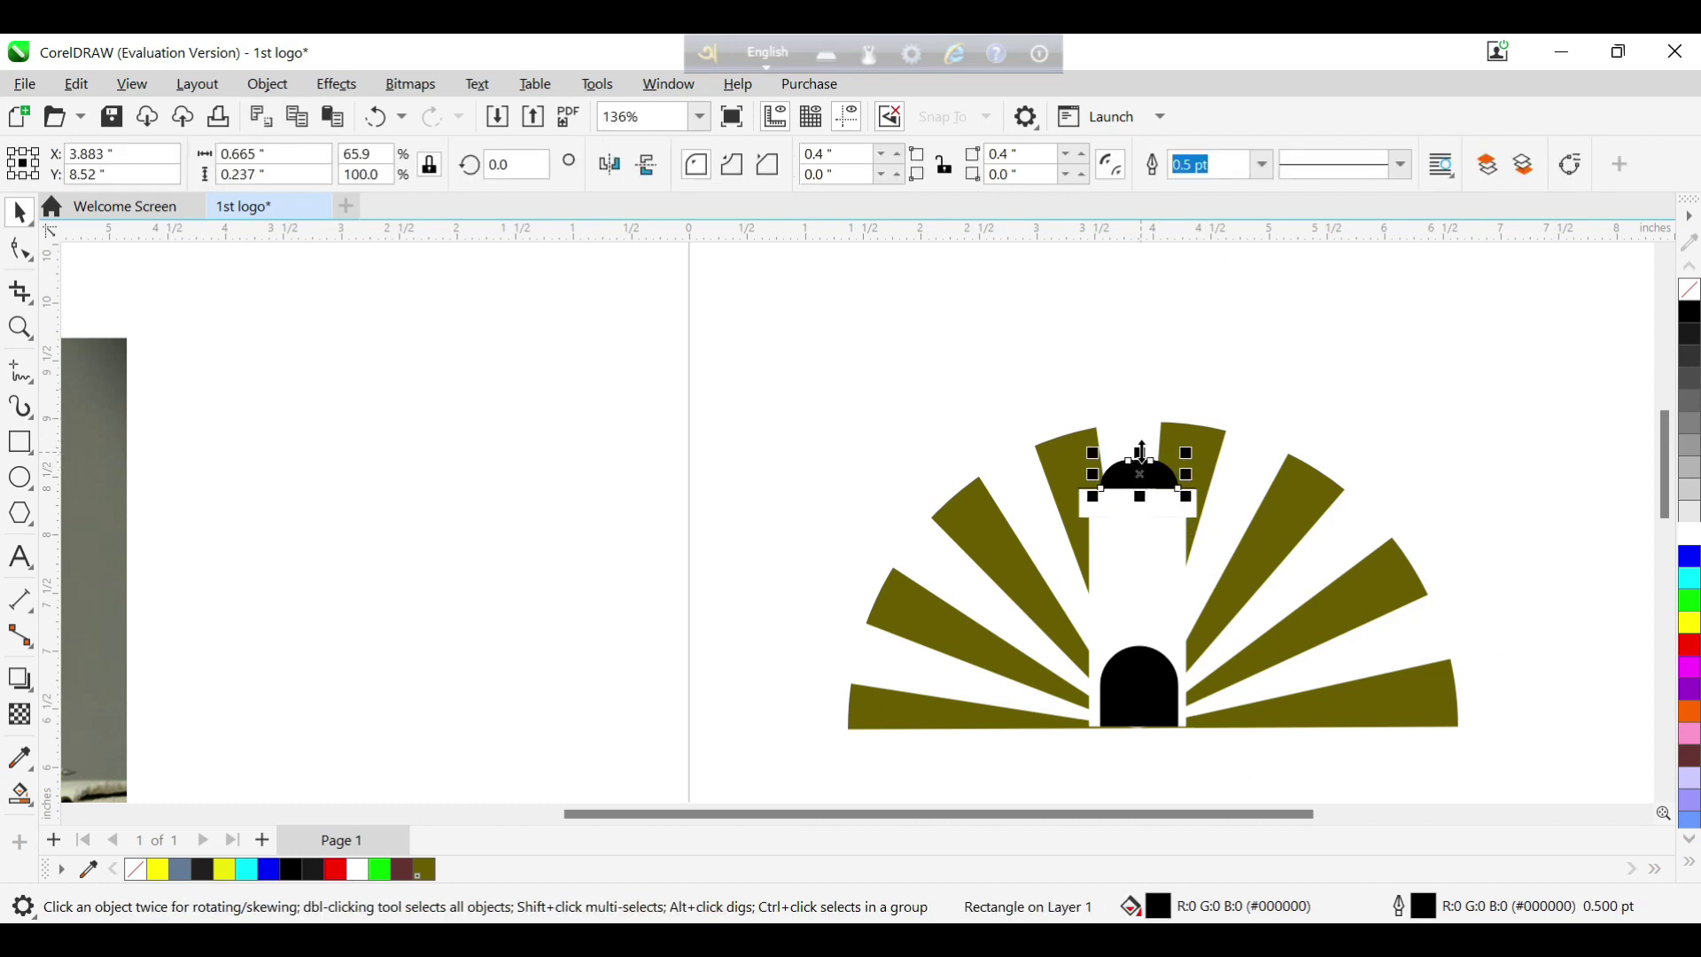
left_click_drag(1142, 452, 1142, 440)
left_click(1417, 408)
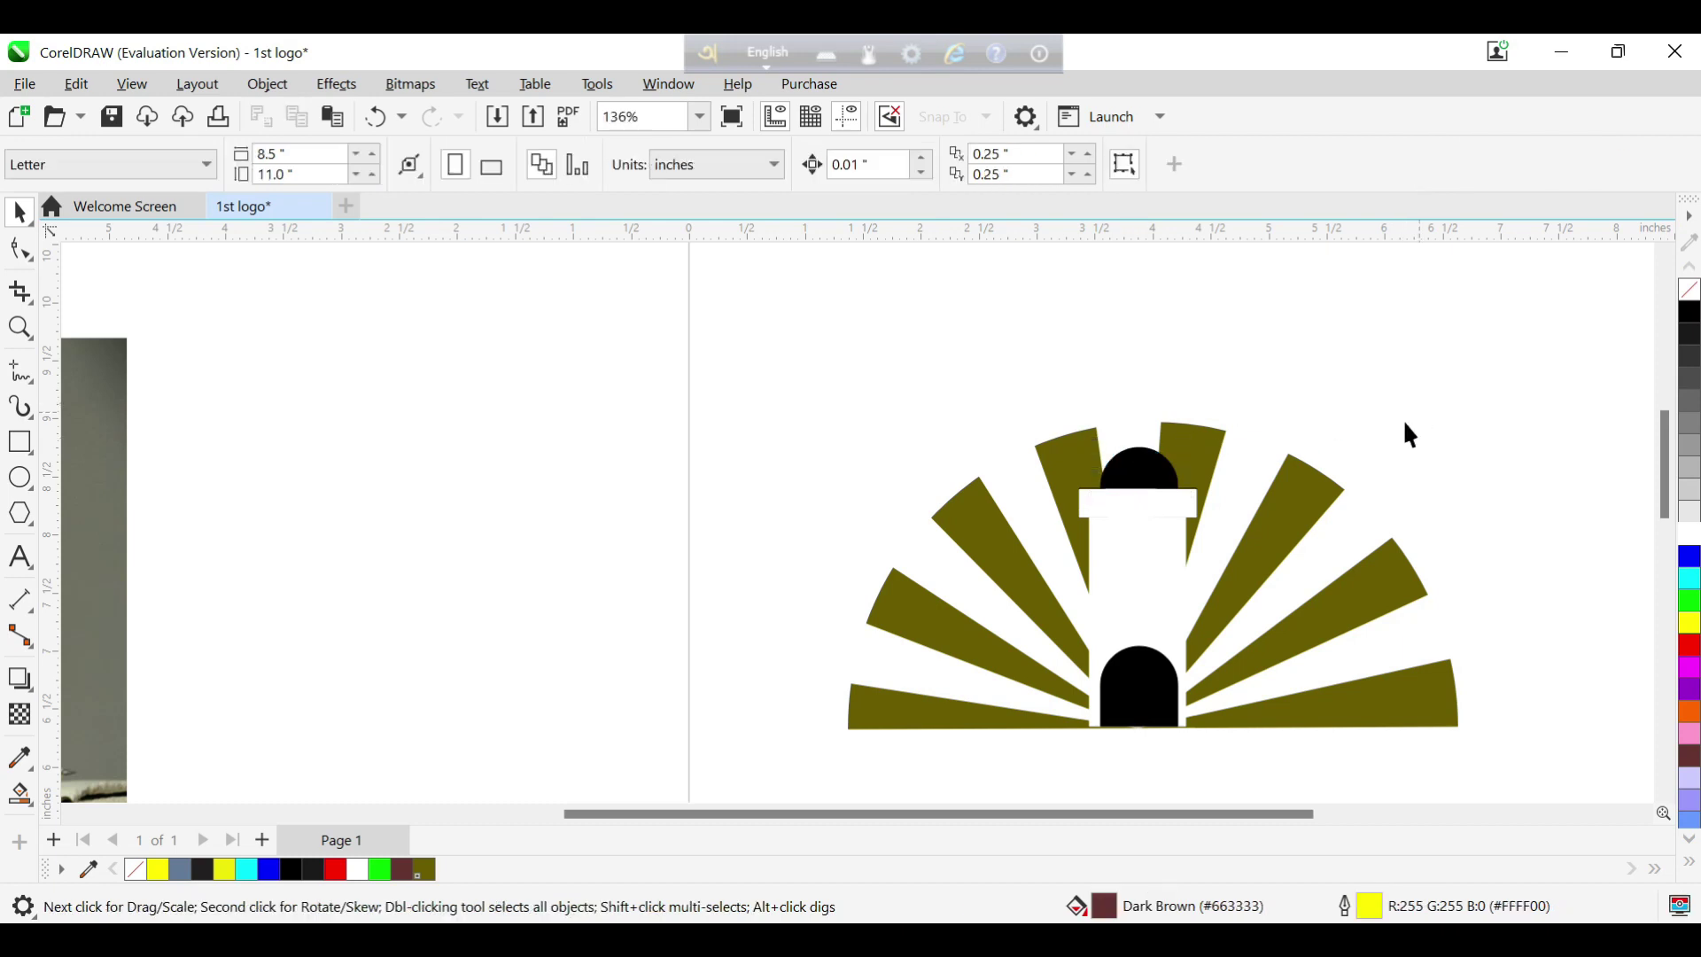
- Give the lighthouse's white tower rectangle a black outline
left_click(1103, 601)
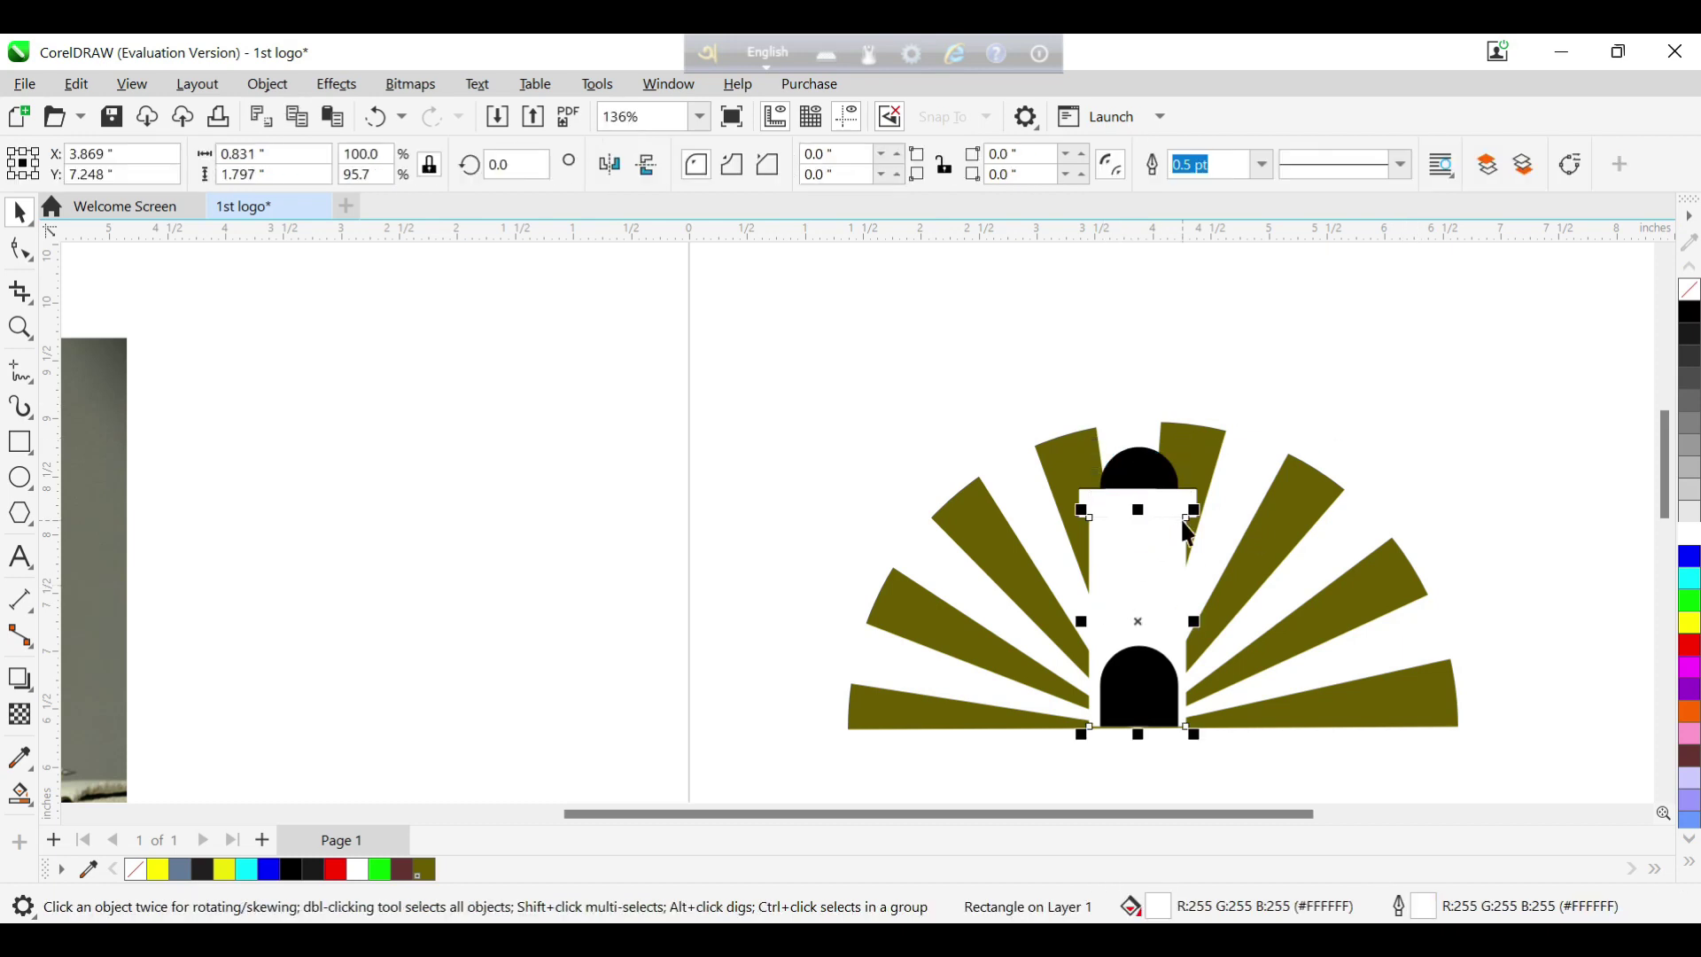
left_click(18, 254)
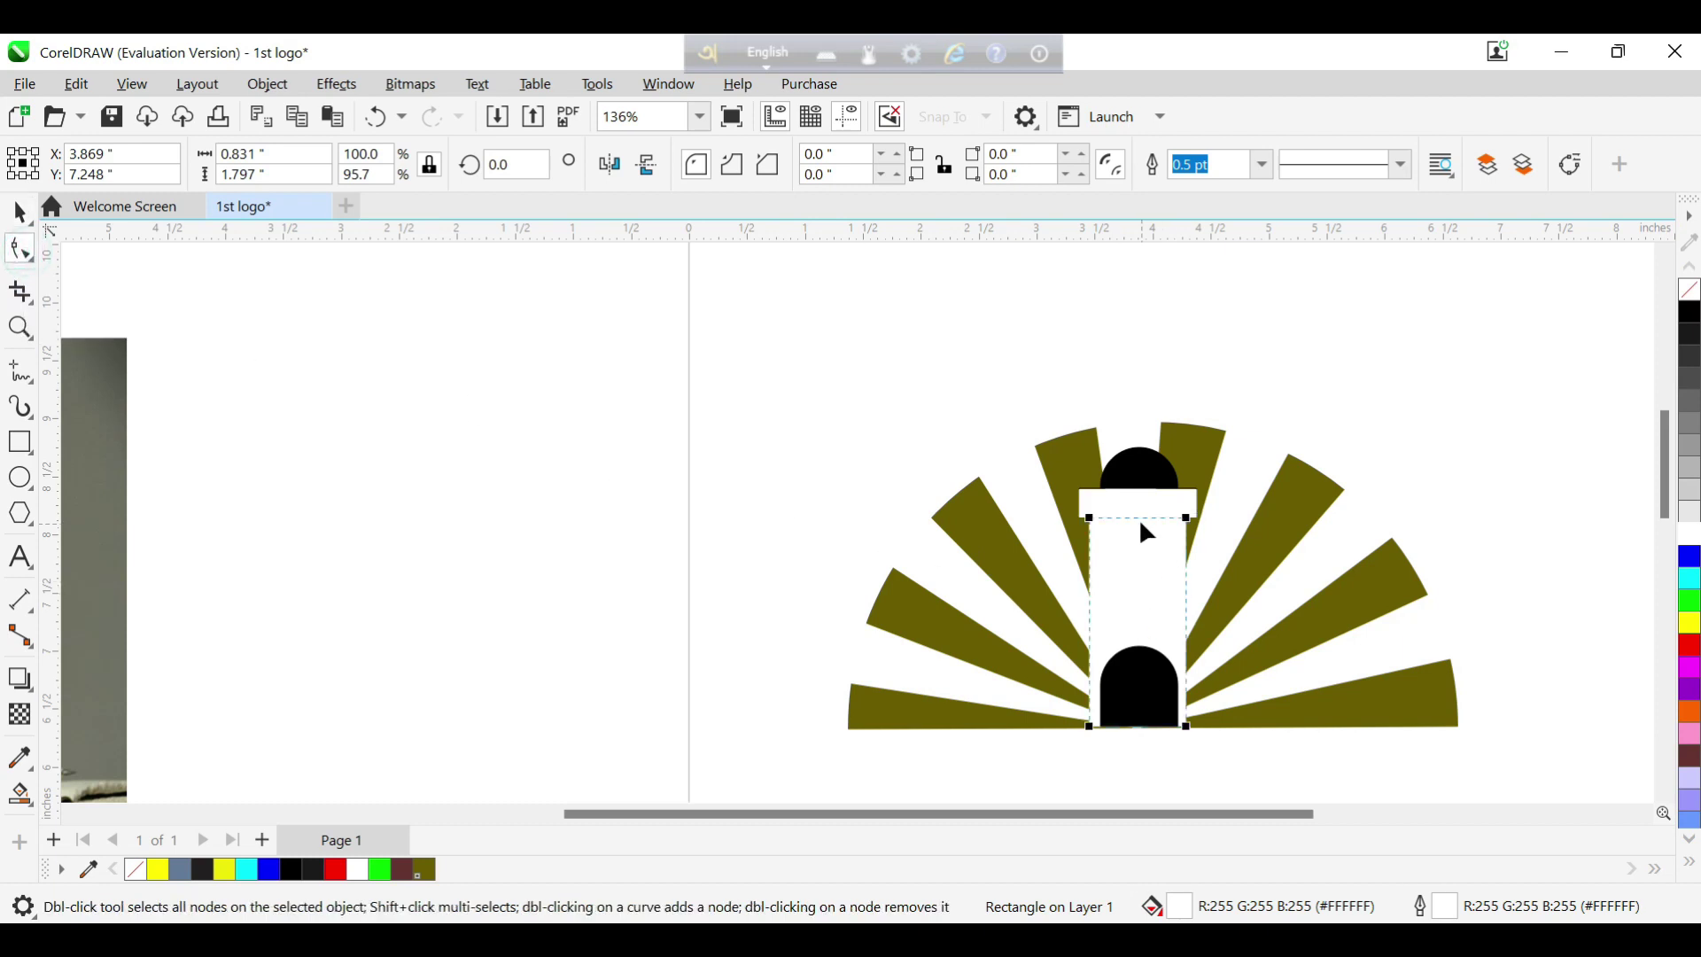
left_click_drag(1094, 517, 1088, 515)
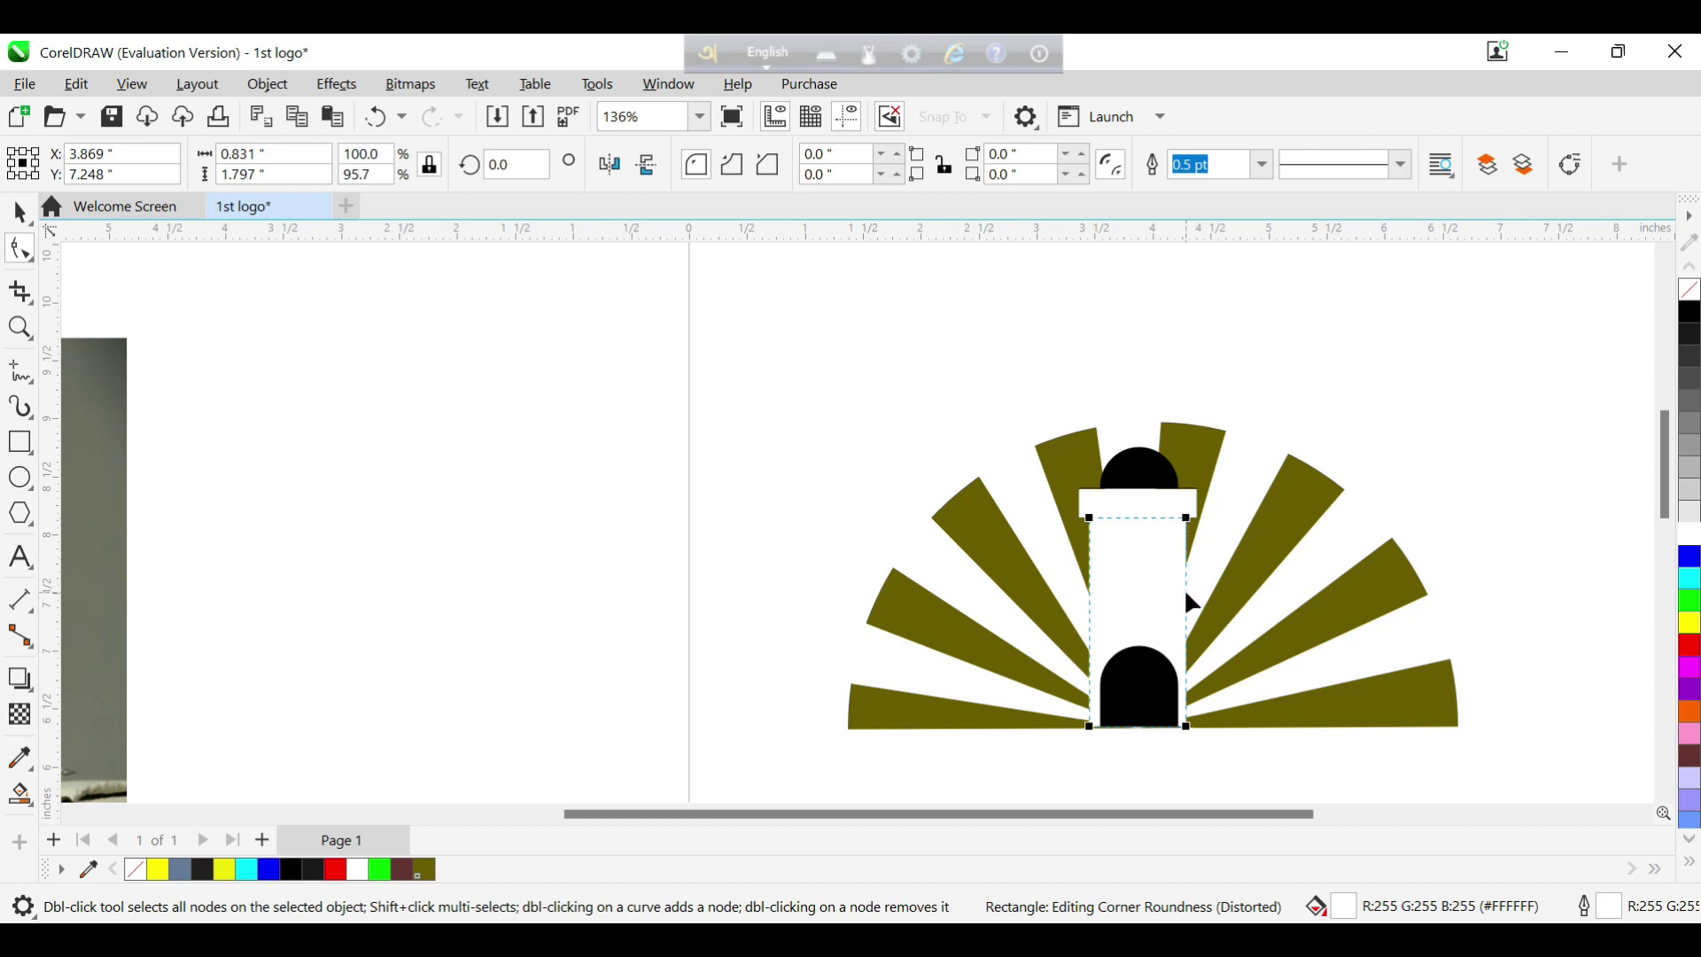
right_click(1691, 319)
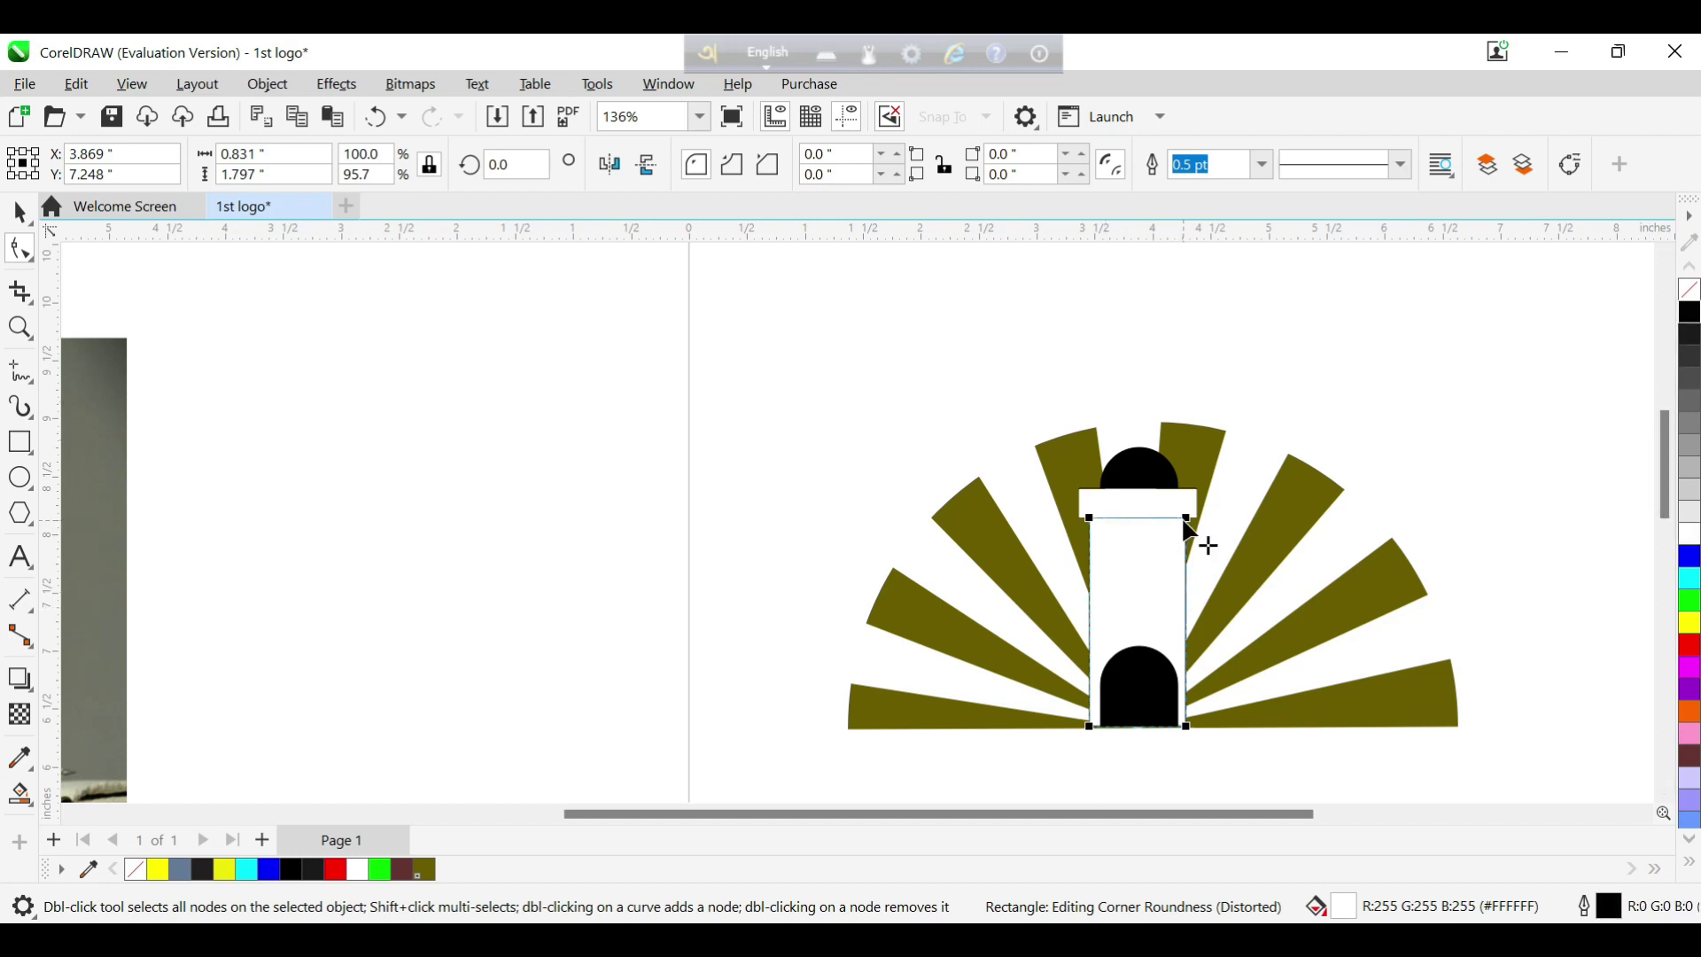
left_click_drag(1184, 520, 1184, 517)
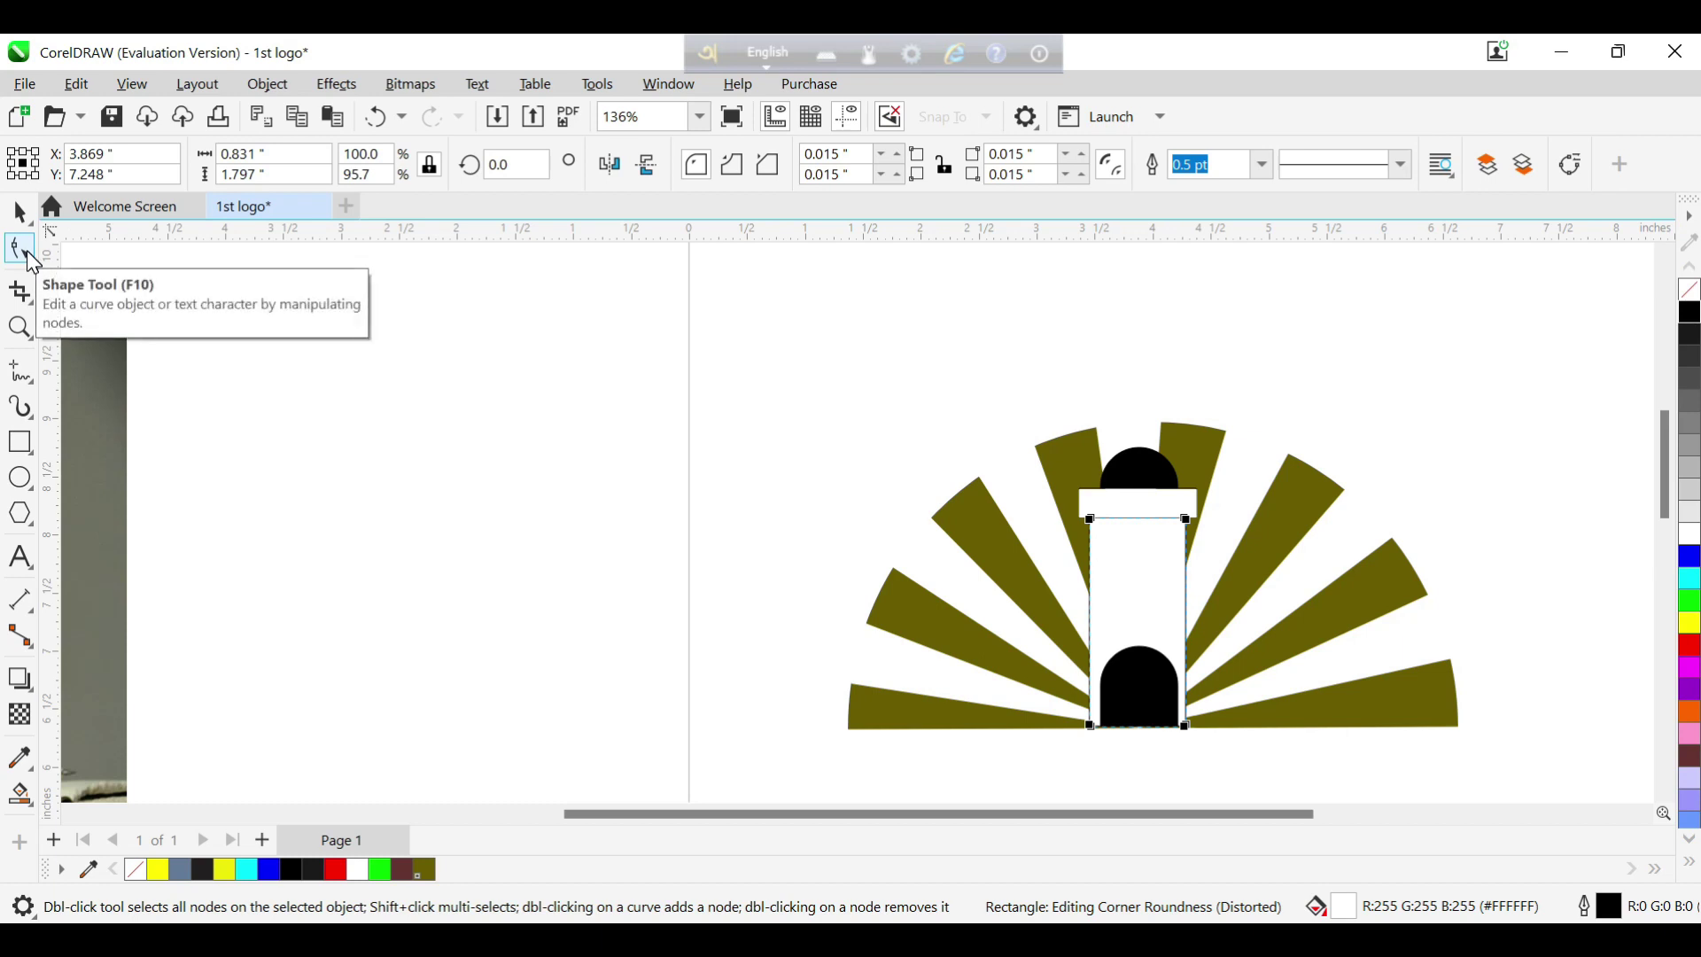
key("ctrl+q")
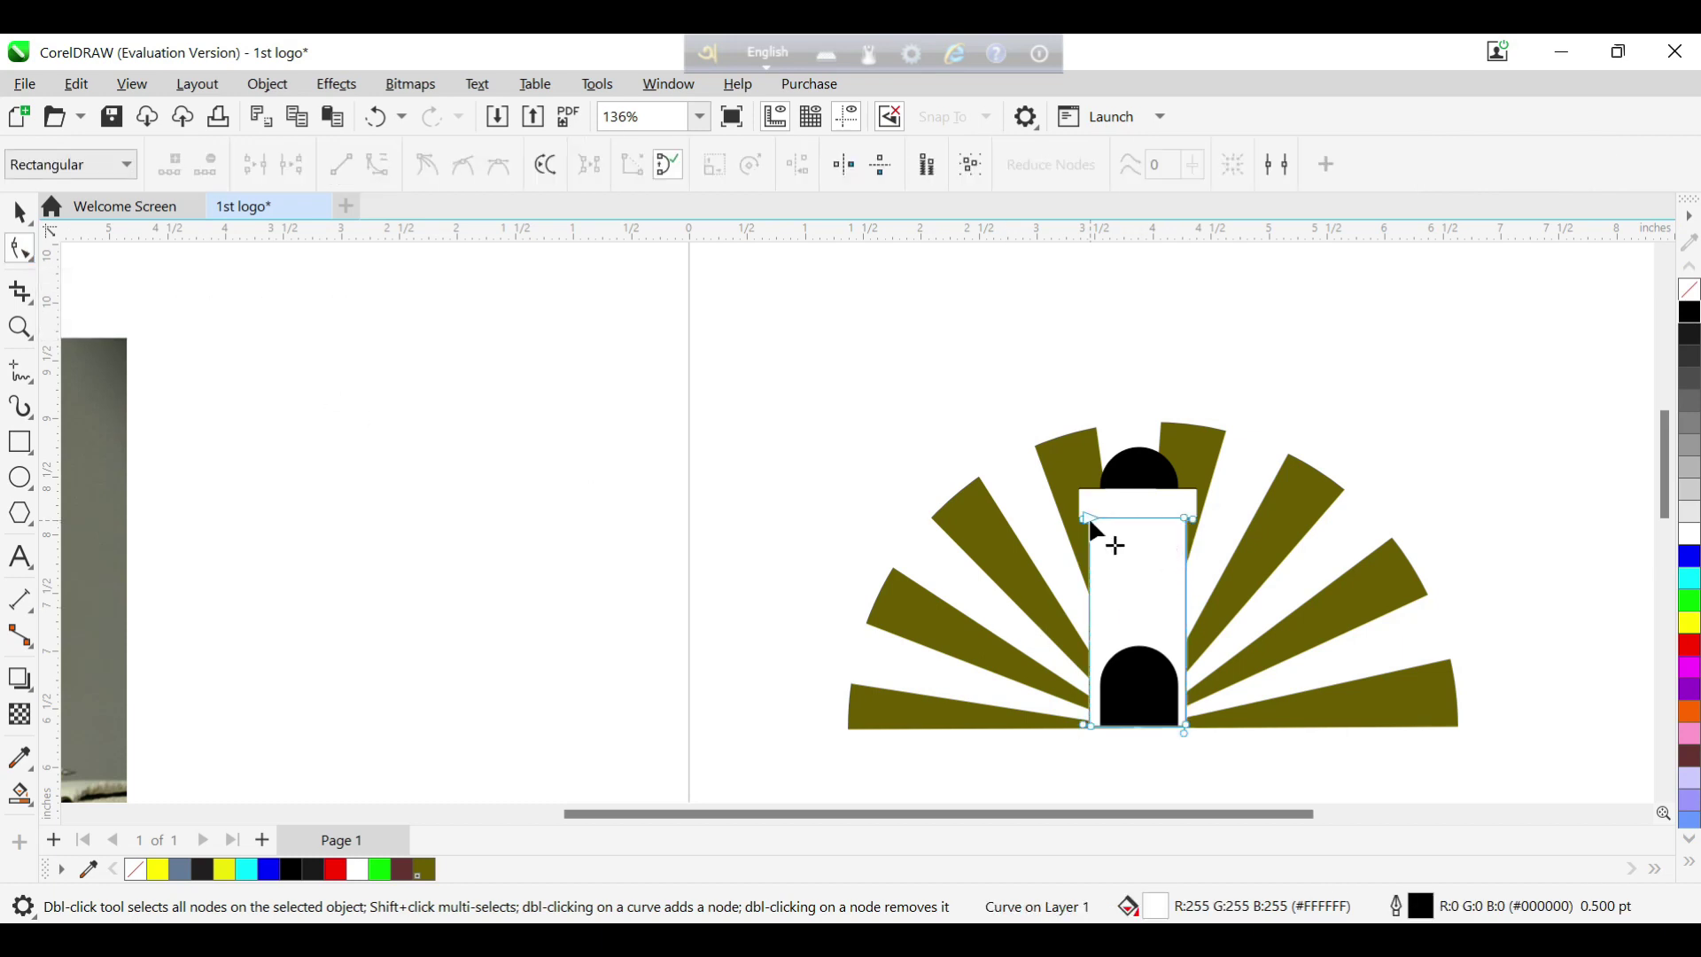
left_click_drag(1091, 522, 1098, 523)
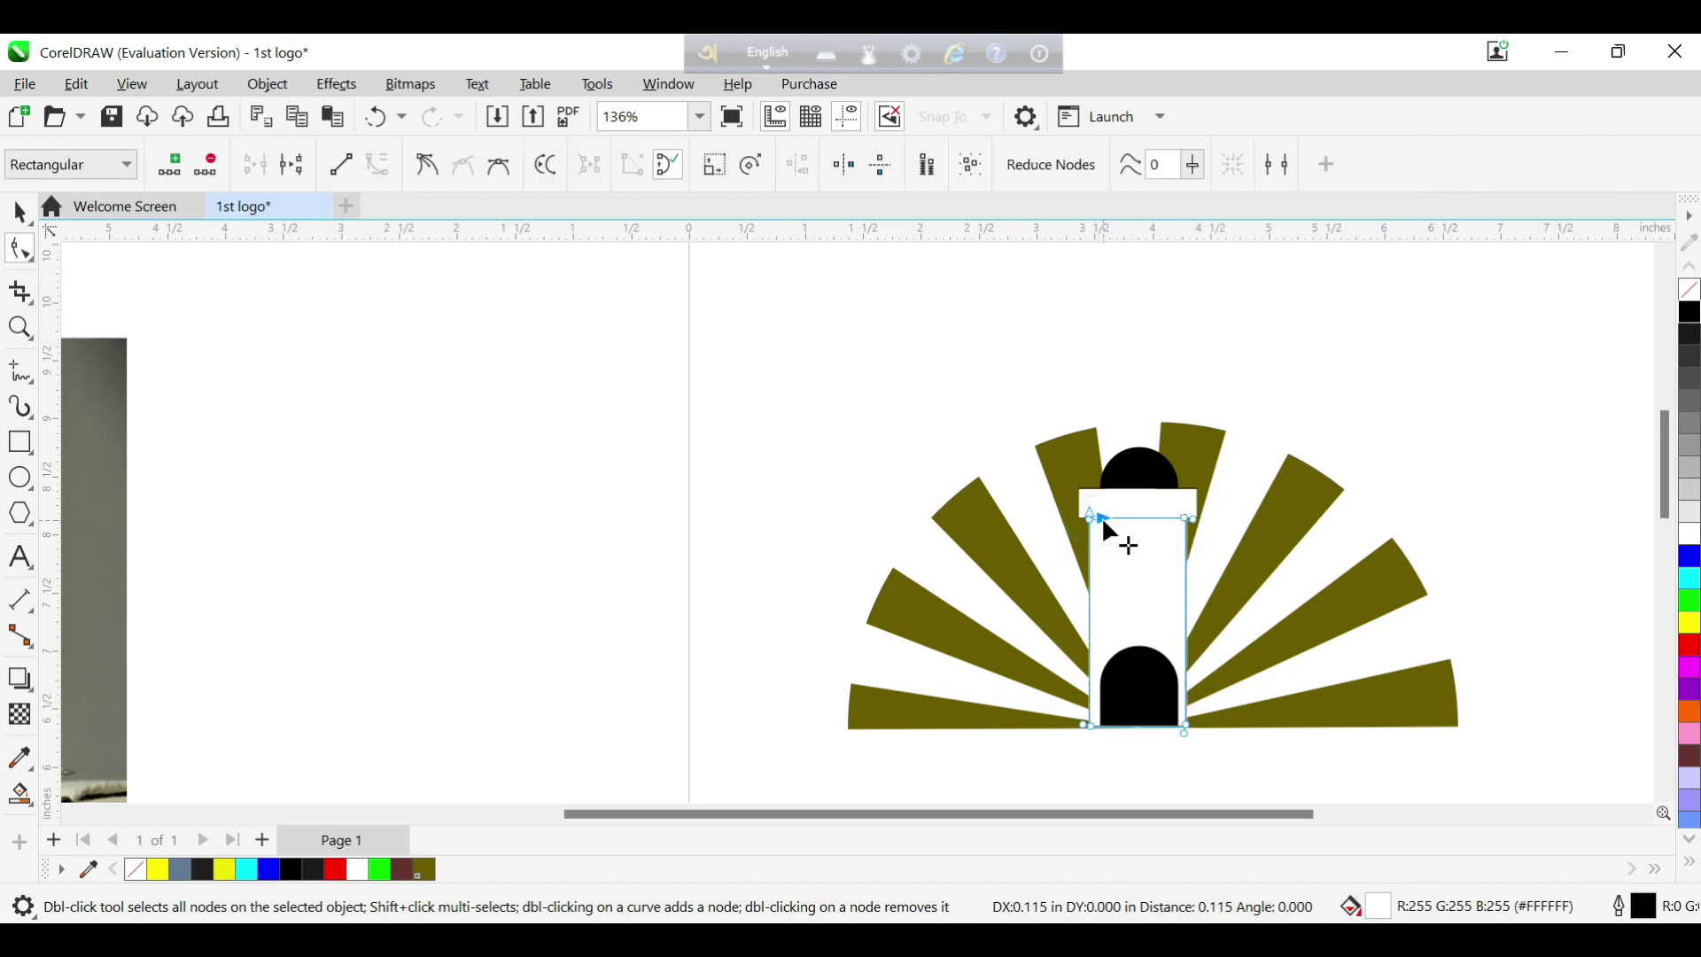
key("ctrl+z")
key("ctrl+z")
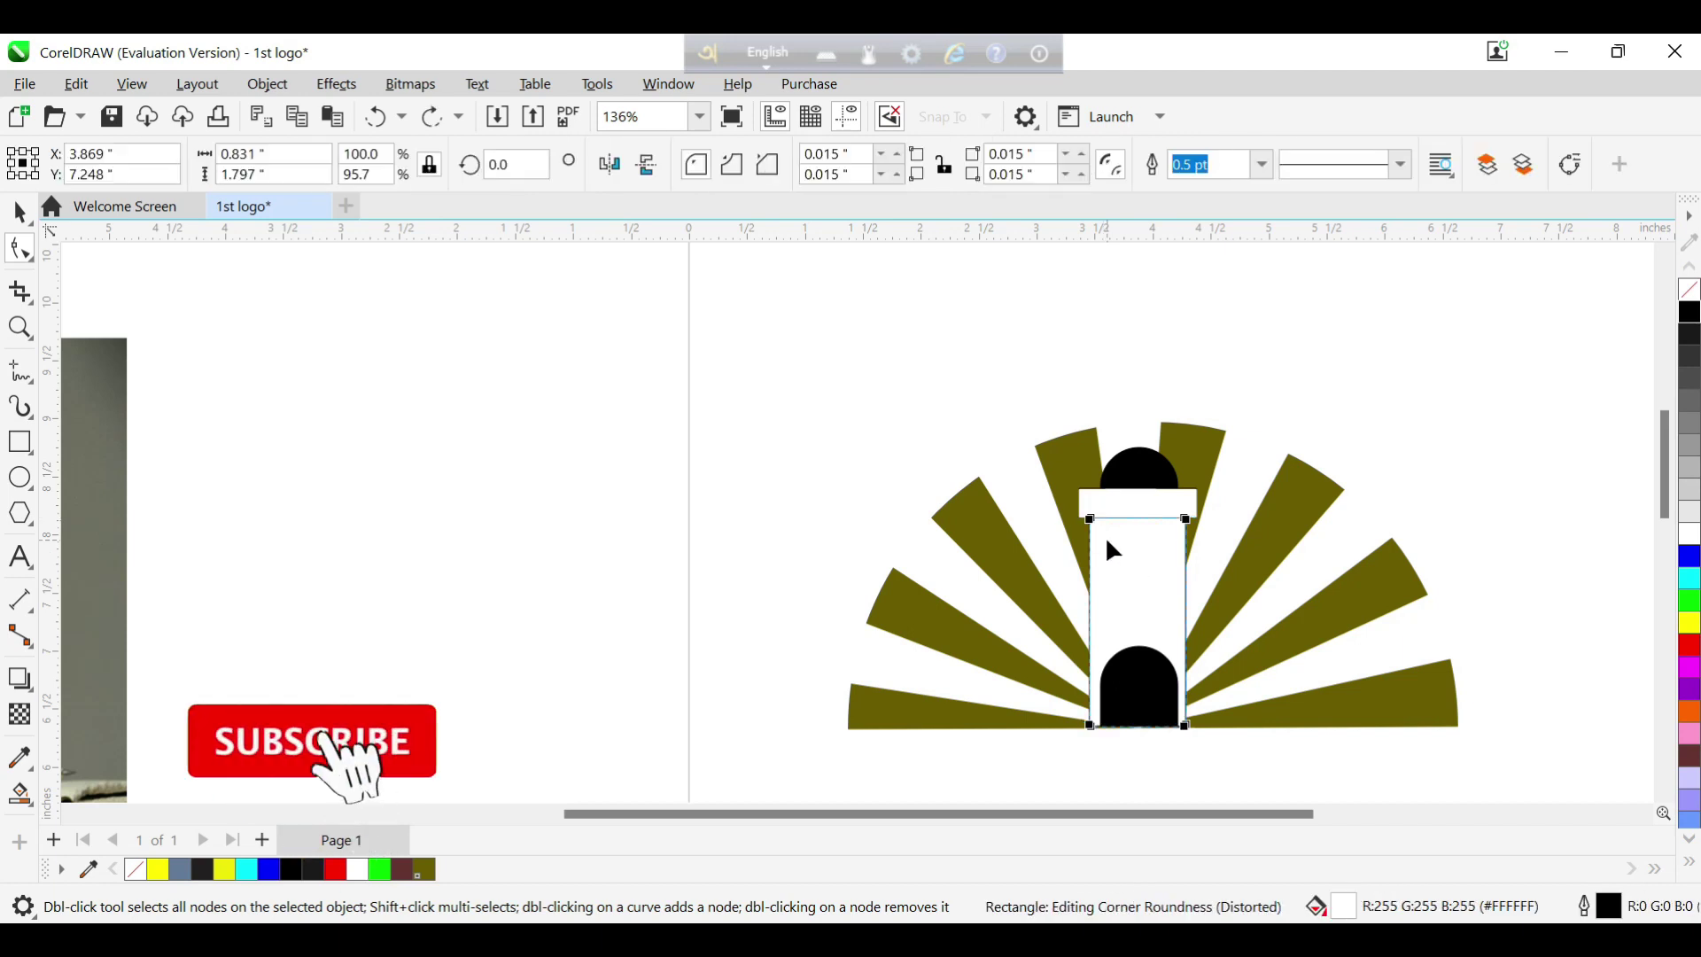
key("ctrl+z")
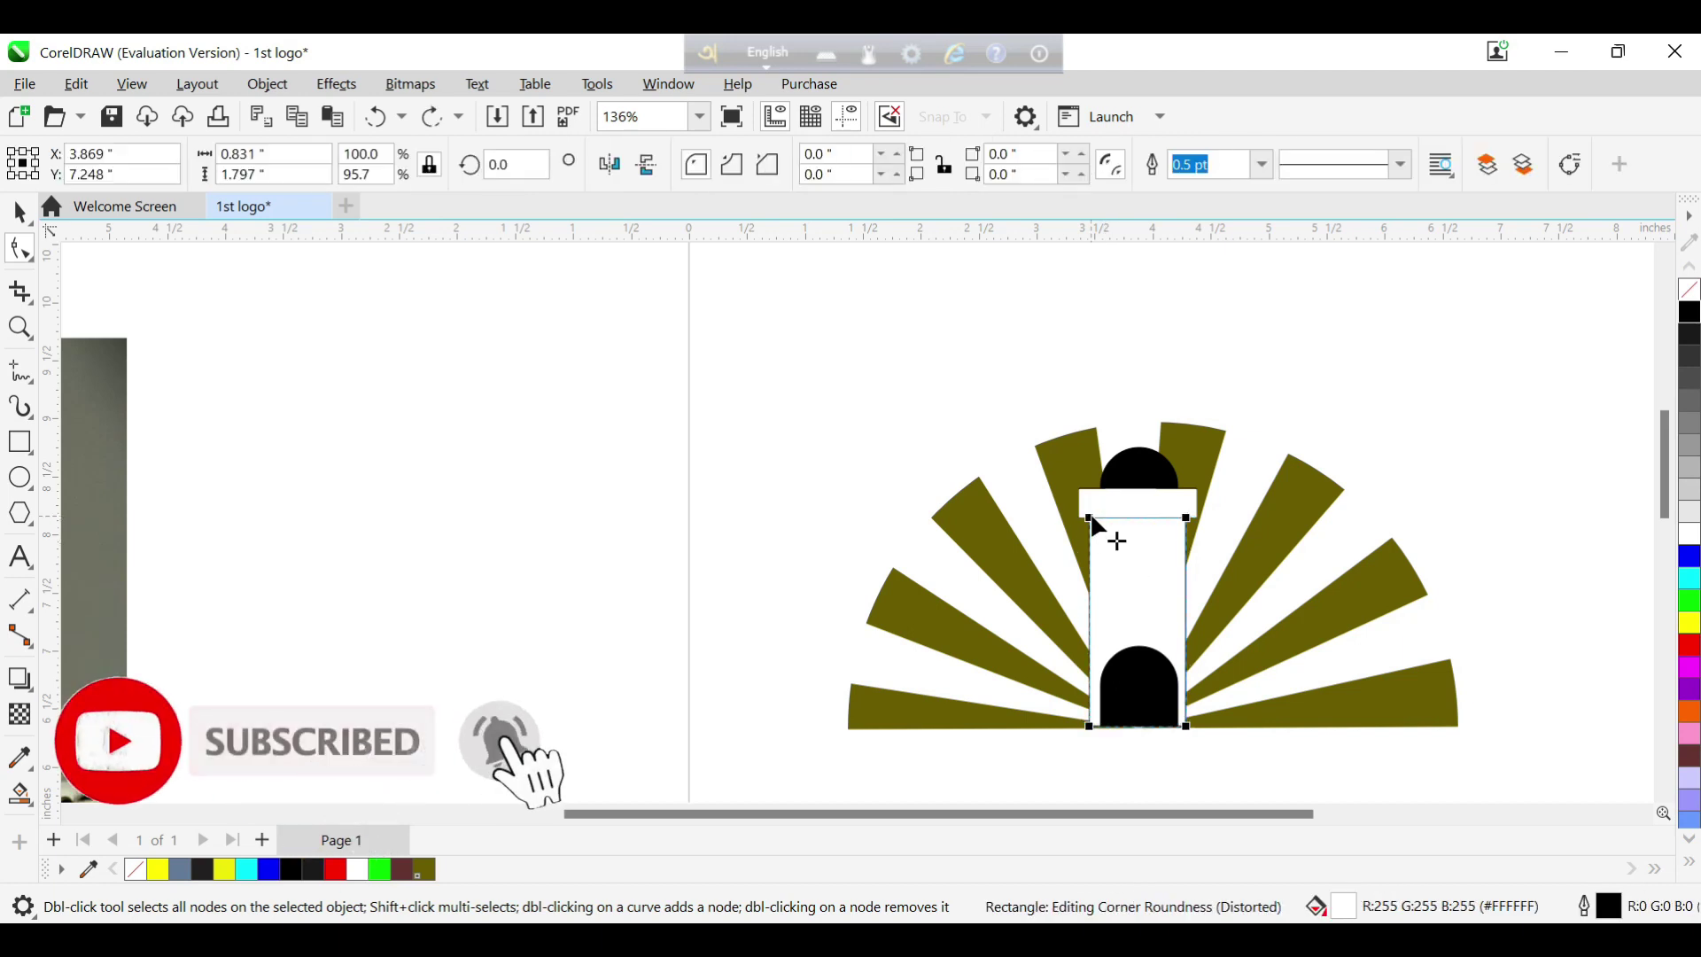
- Convert the tower rectangle to curves and move its two upper corners inward, the right one about 0.07 in, so the tower tapers upward
key("ctrl+q")
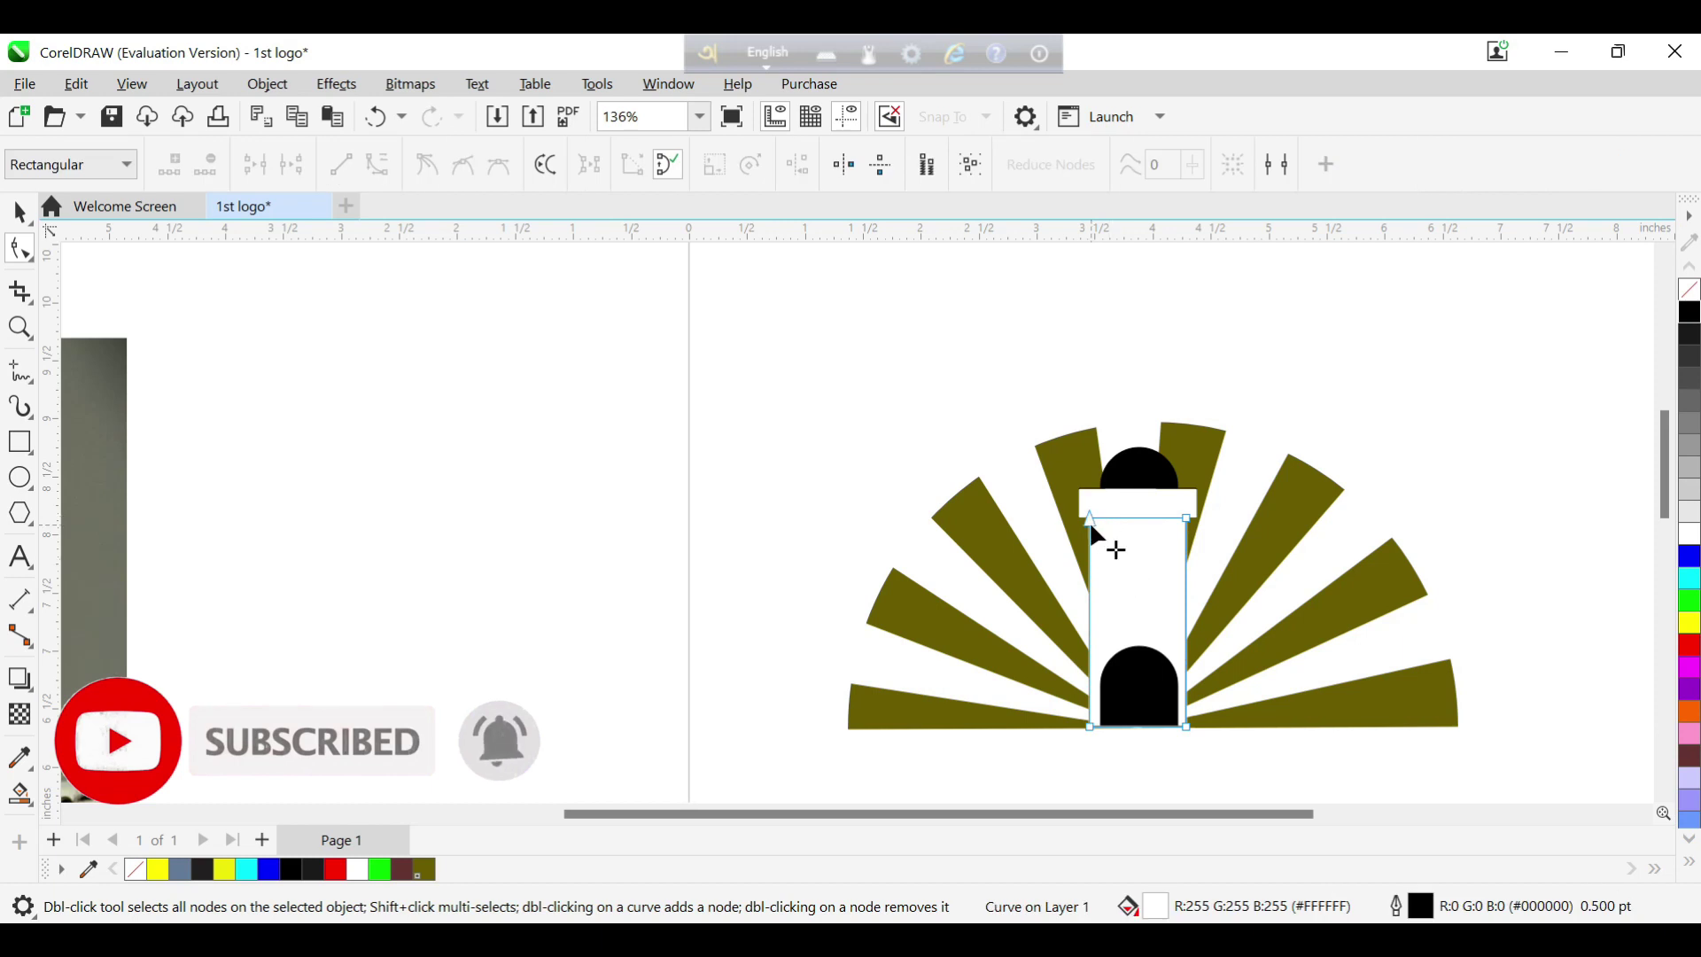
left_click_drag(1089, 523, 1182, 523)
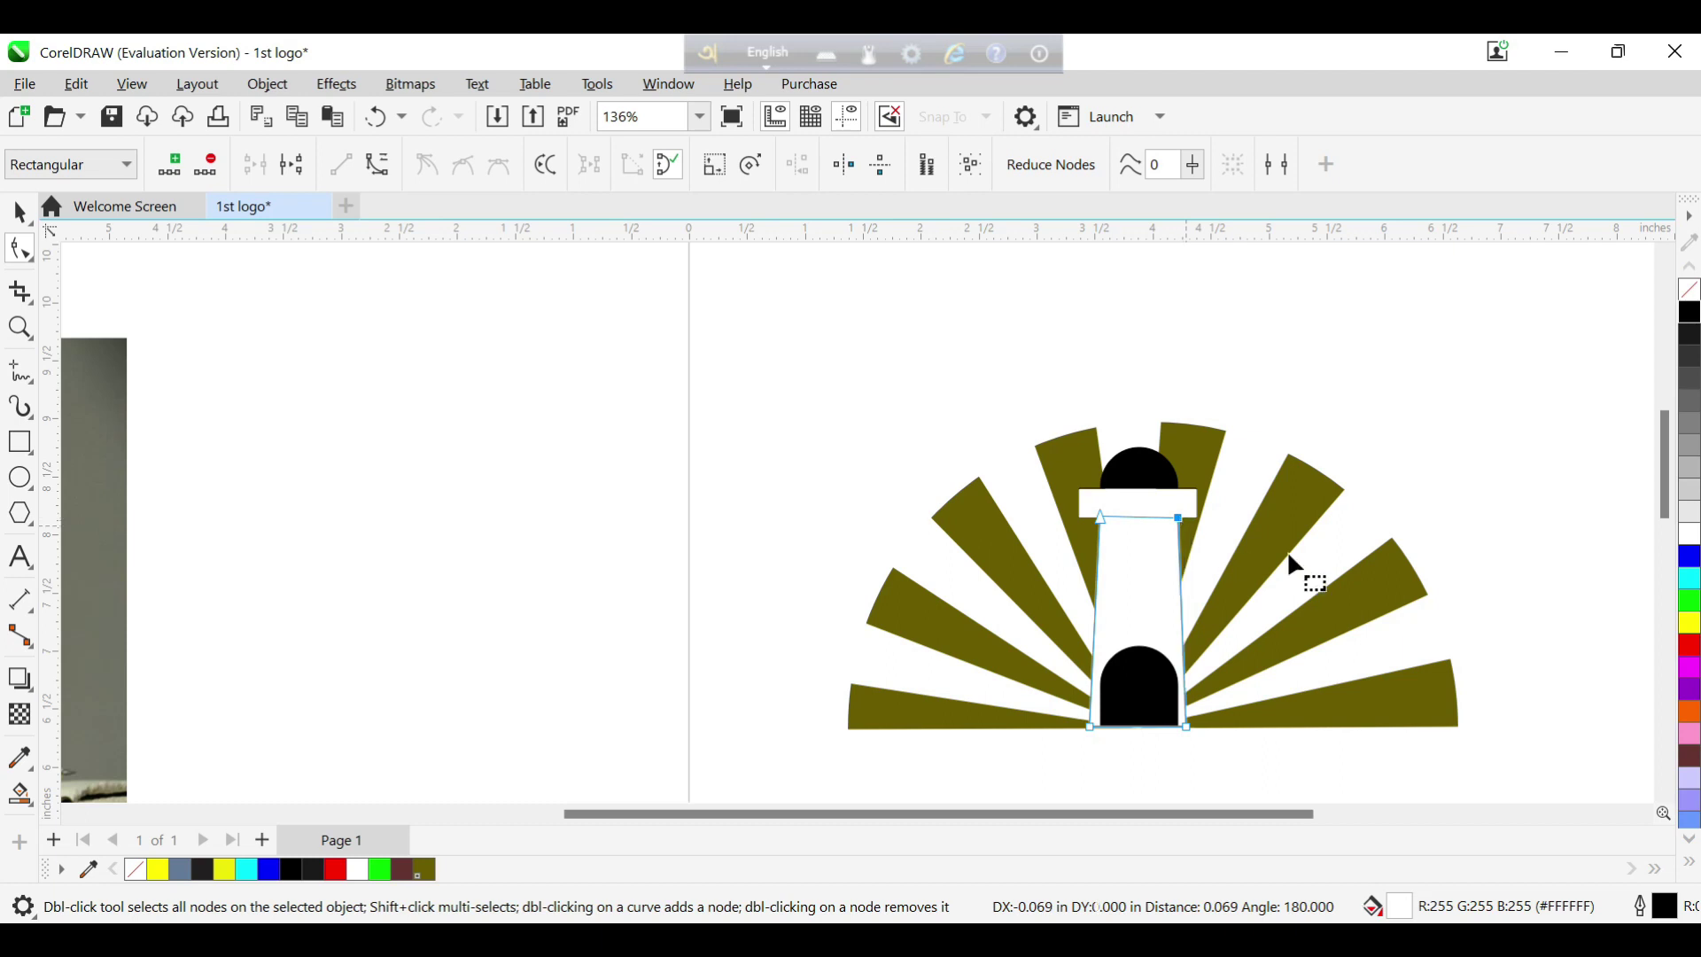
key("space")
left_click(1423, 399)
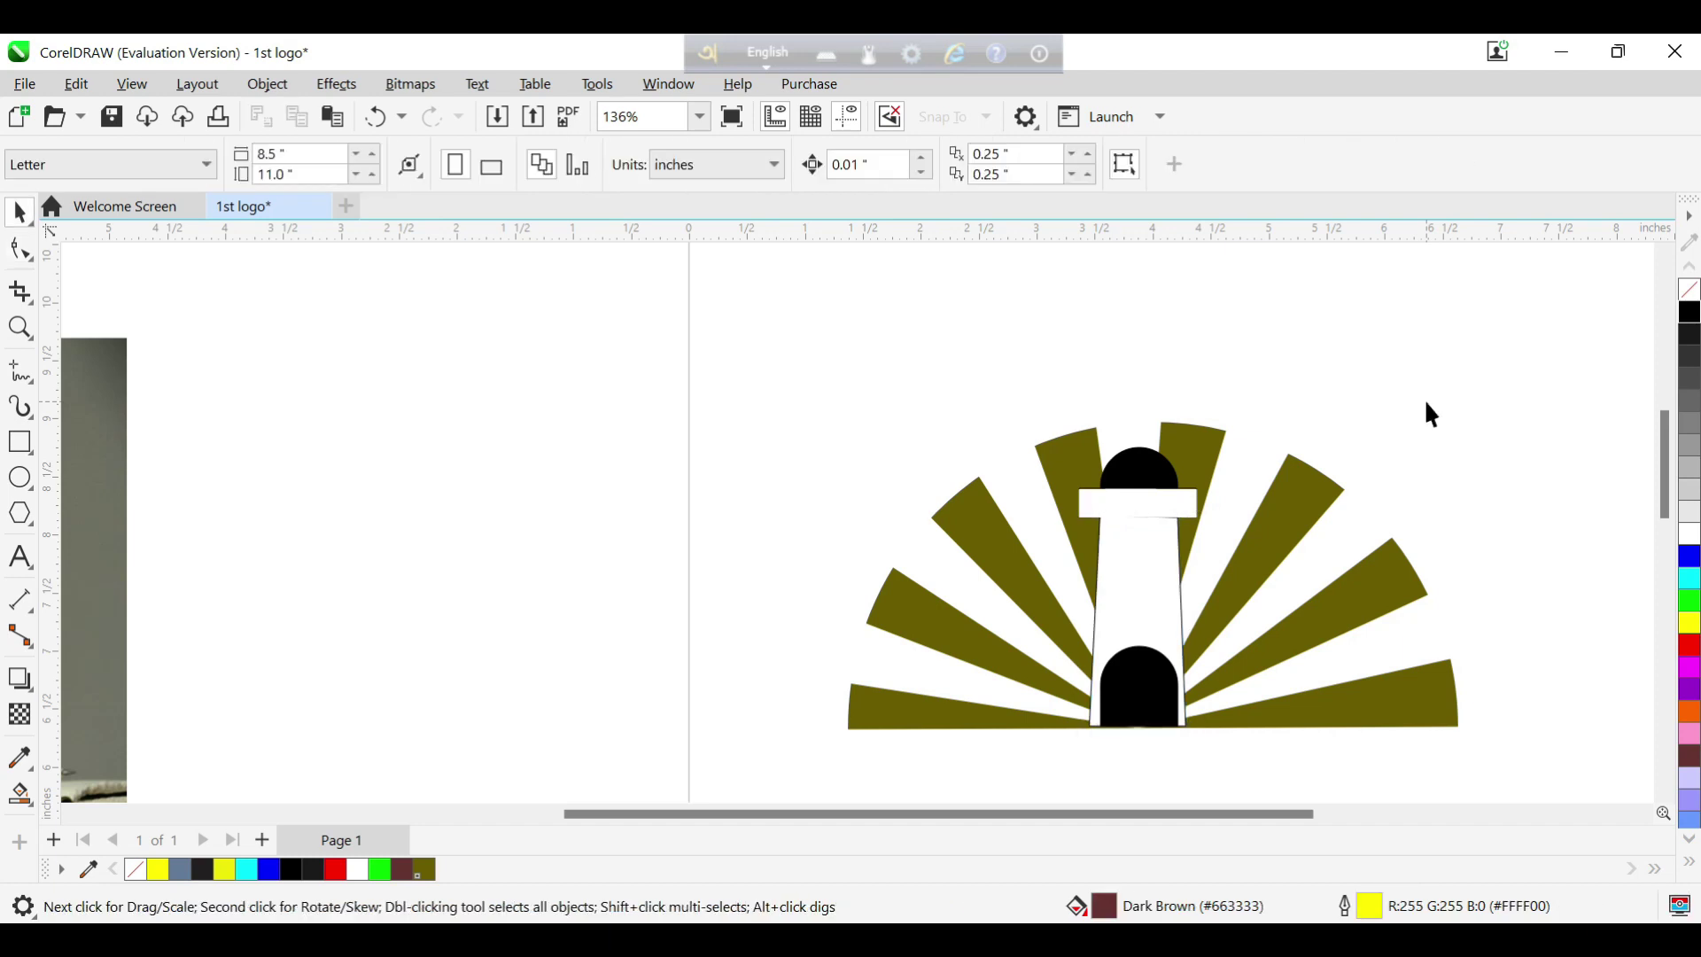
left_click(1159, 495)
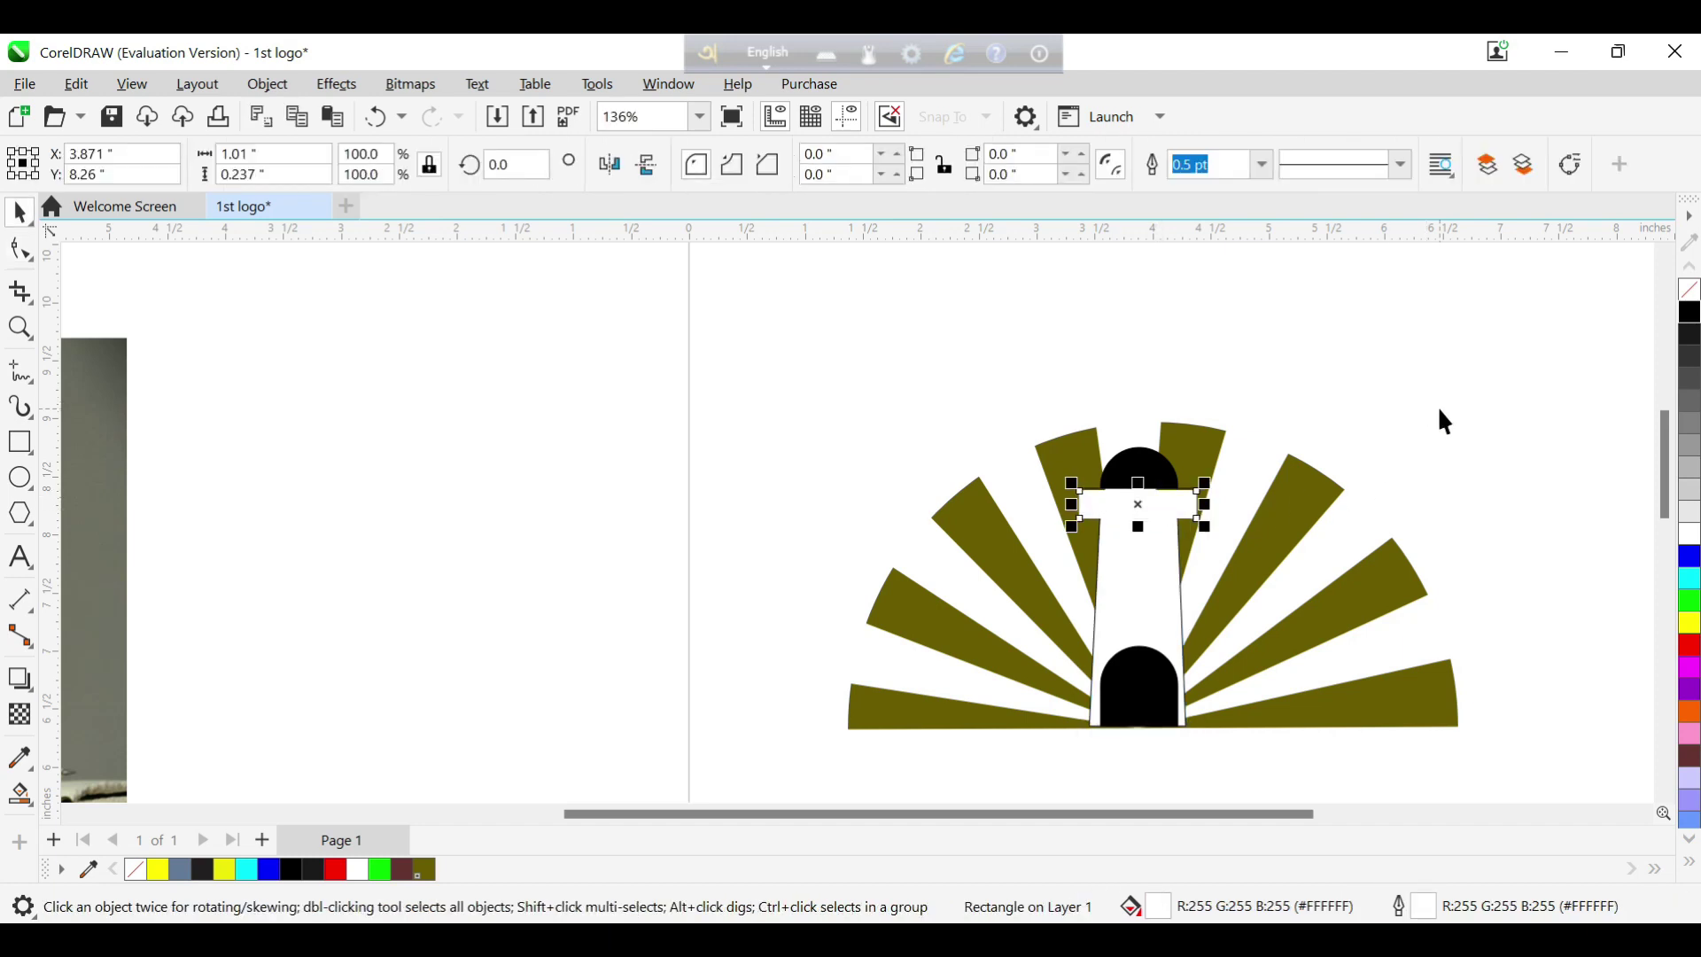
left_click(1439, 409)
left_click(1145, 480)
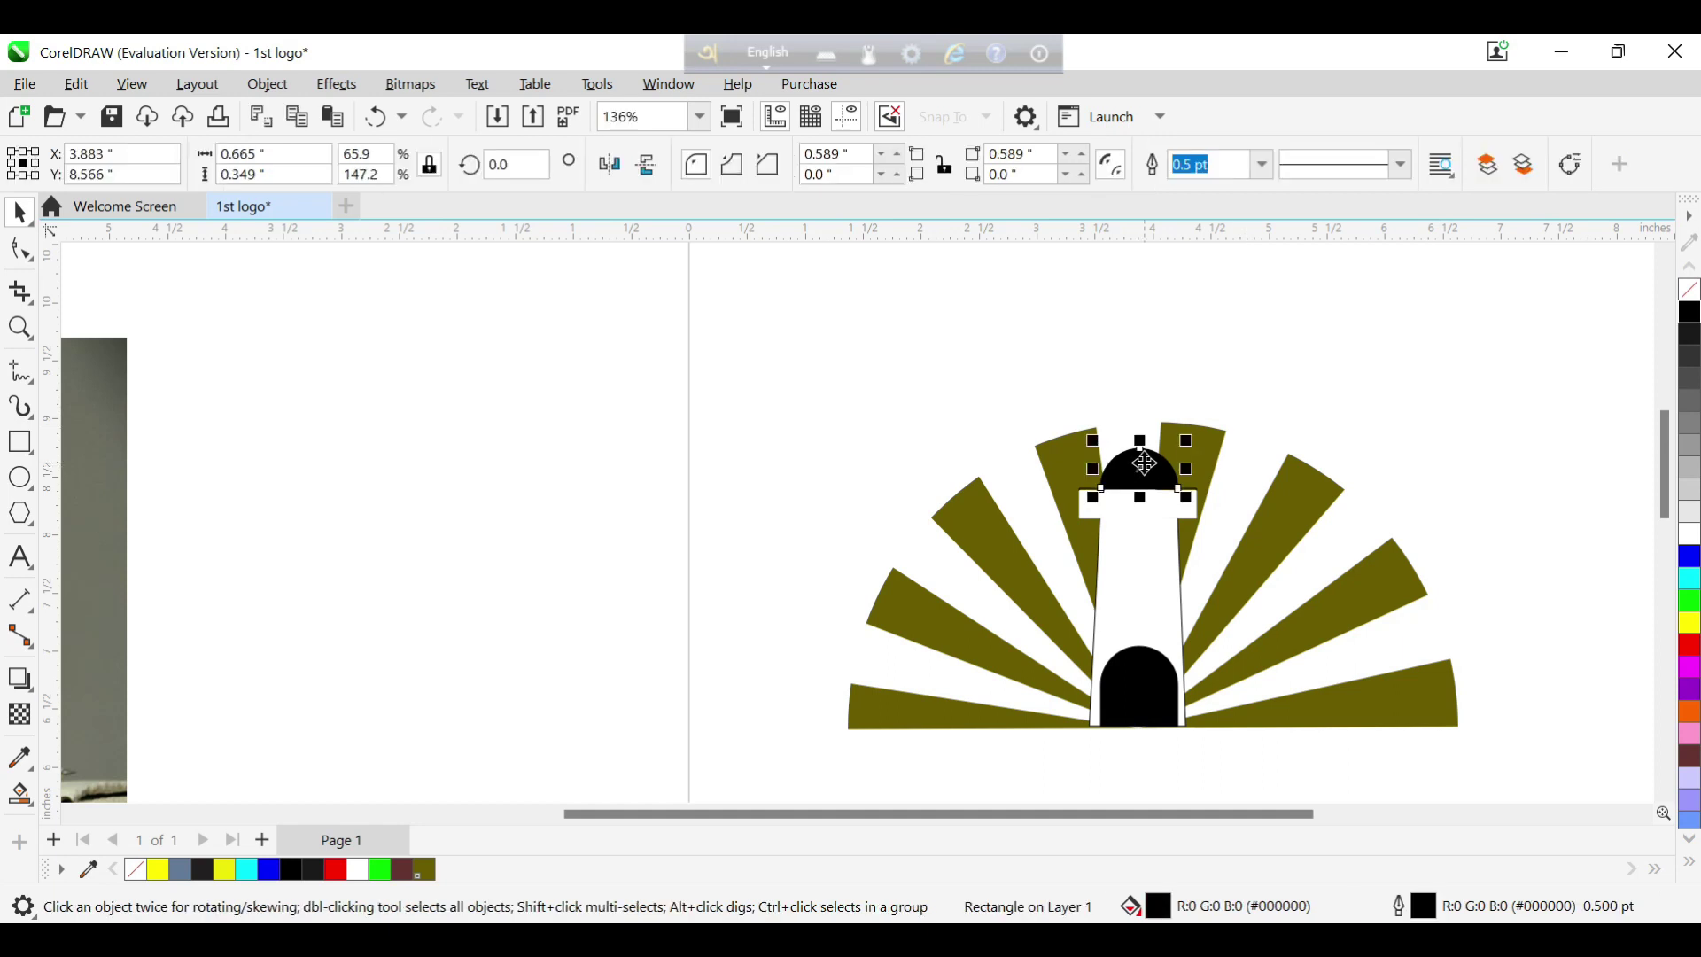
left_click(1387, 383)
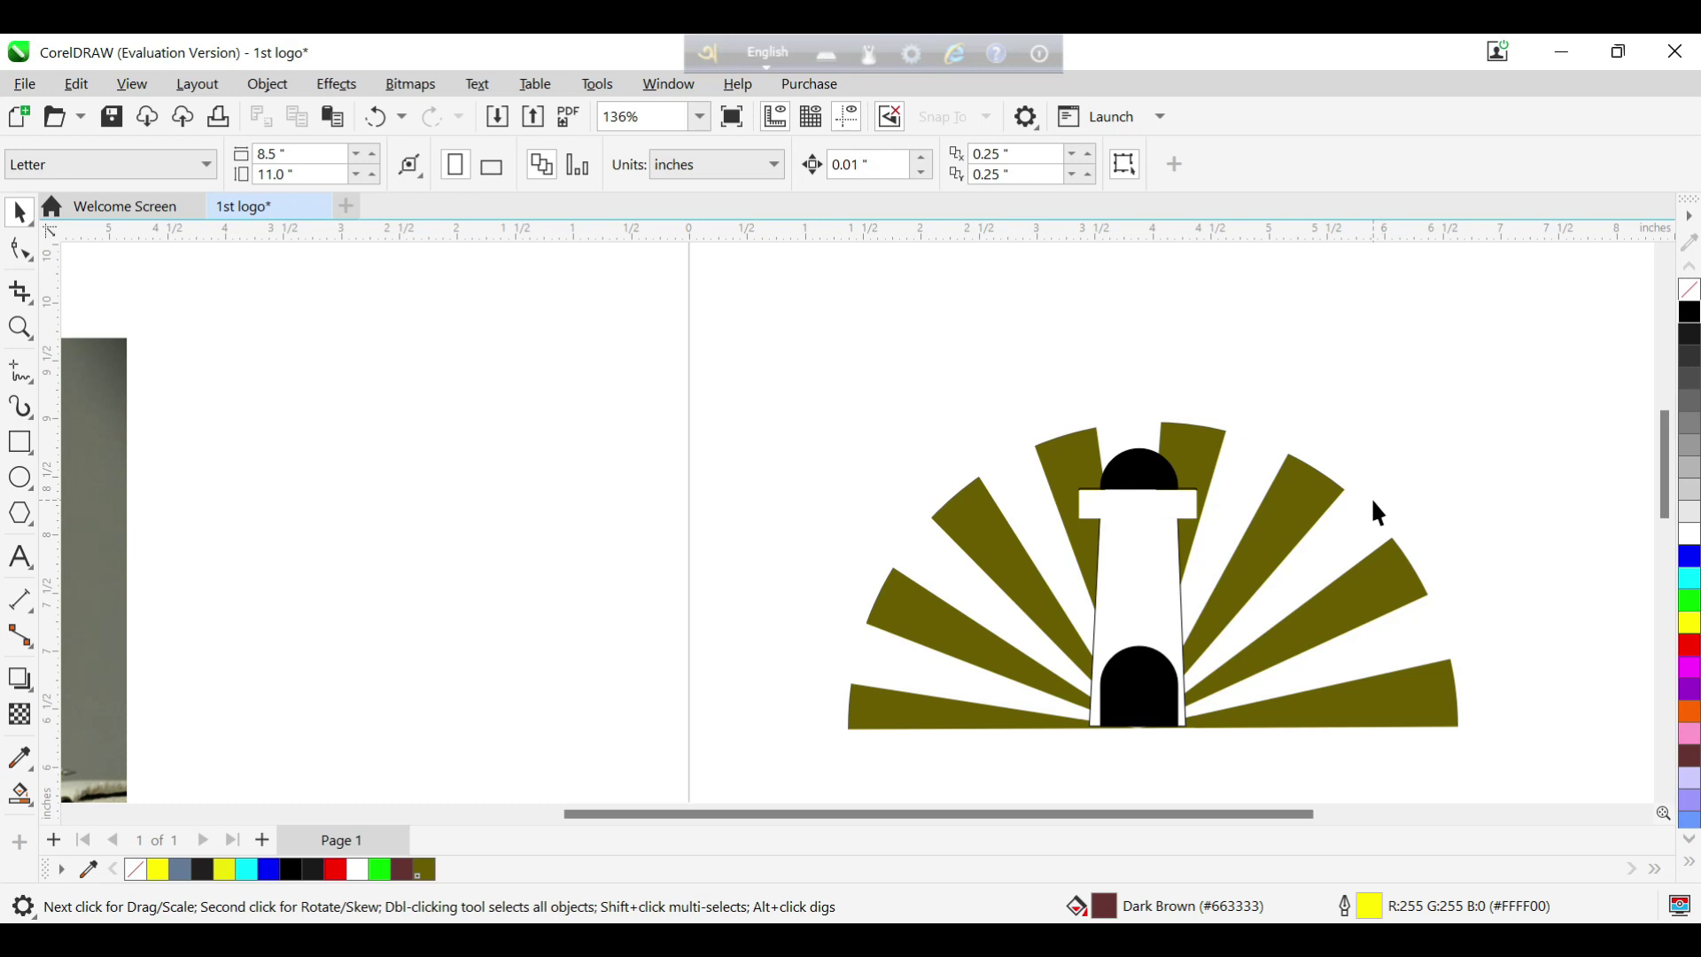
- Set the tapered tower's outline to white
scroll(1372, 501, "down", 1)
scroll(1373, 501, "down", 1)
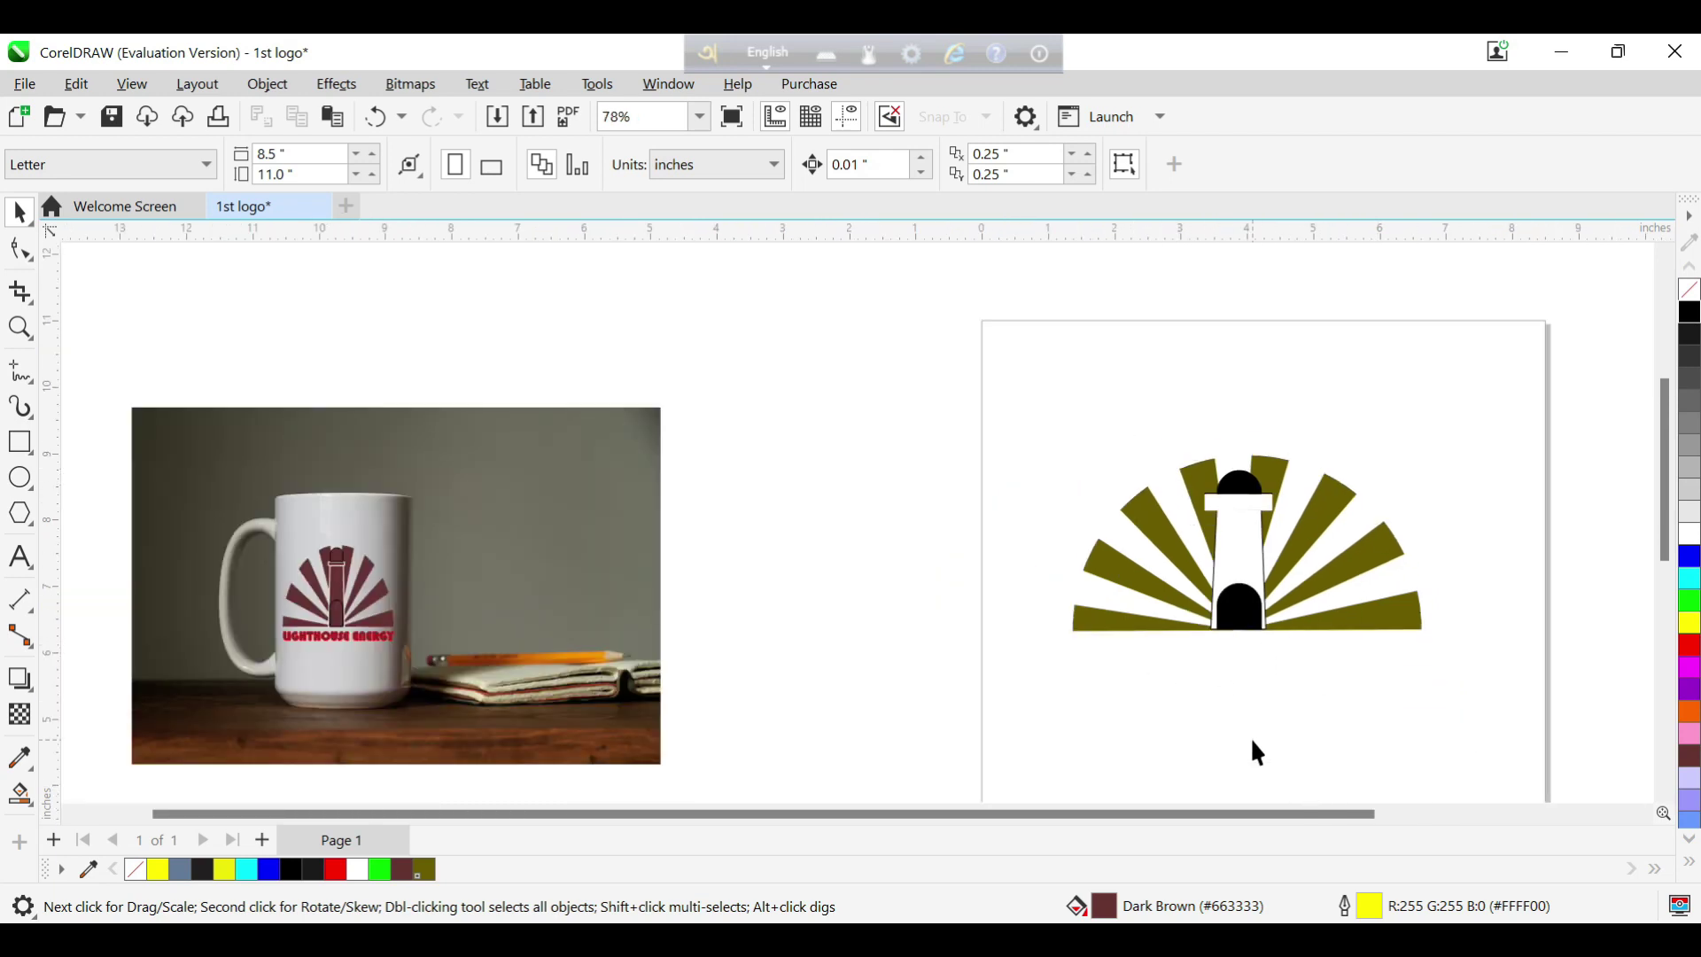
left_click(1270, 578)
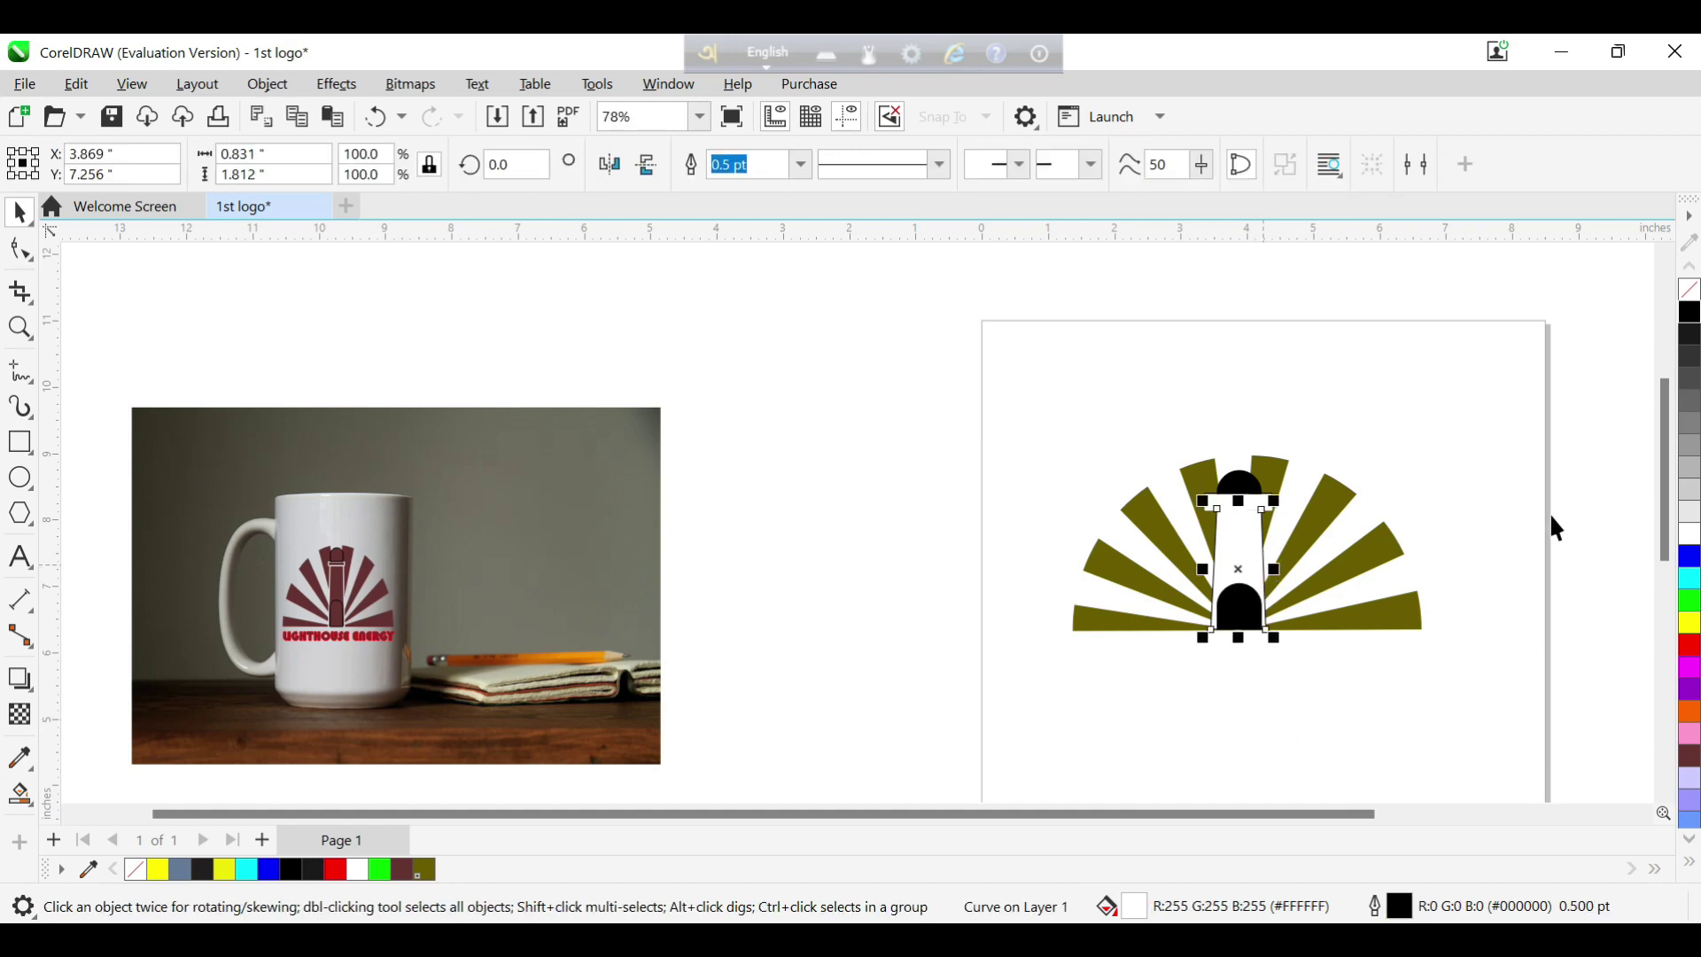
right_click(1695, 538)
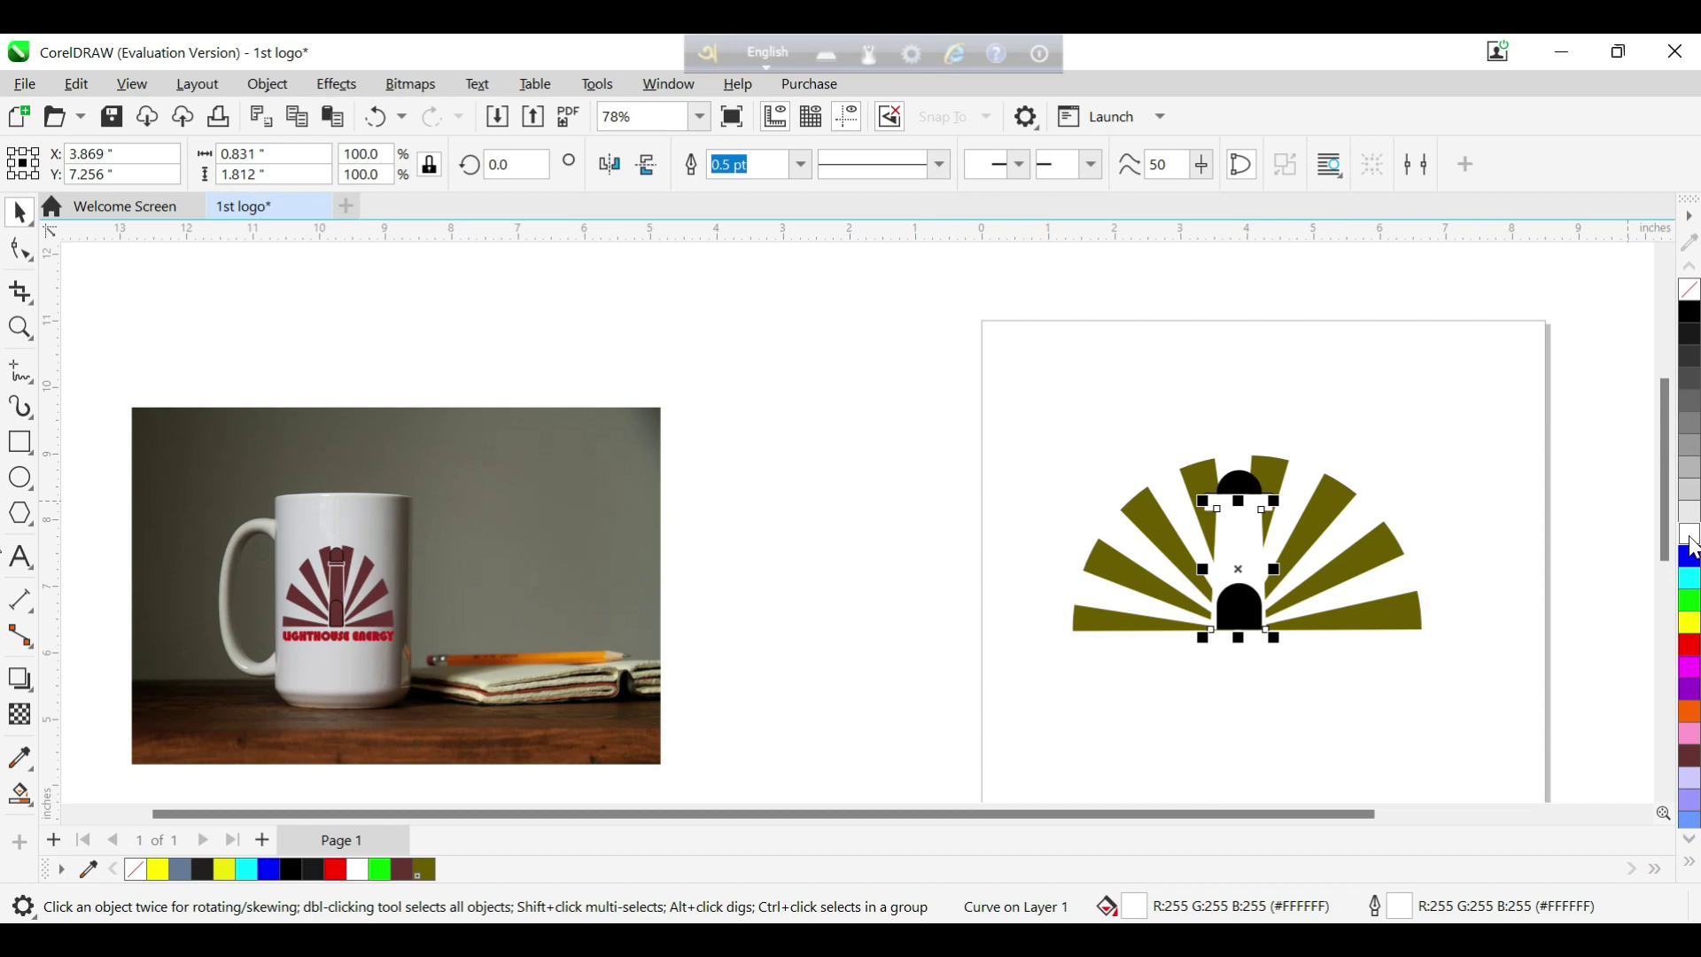
left_click(1347, 700)
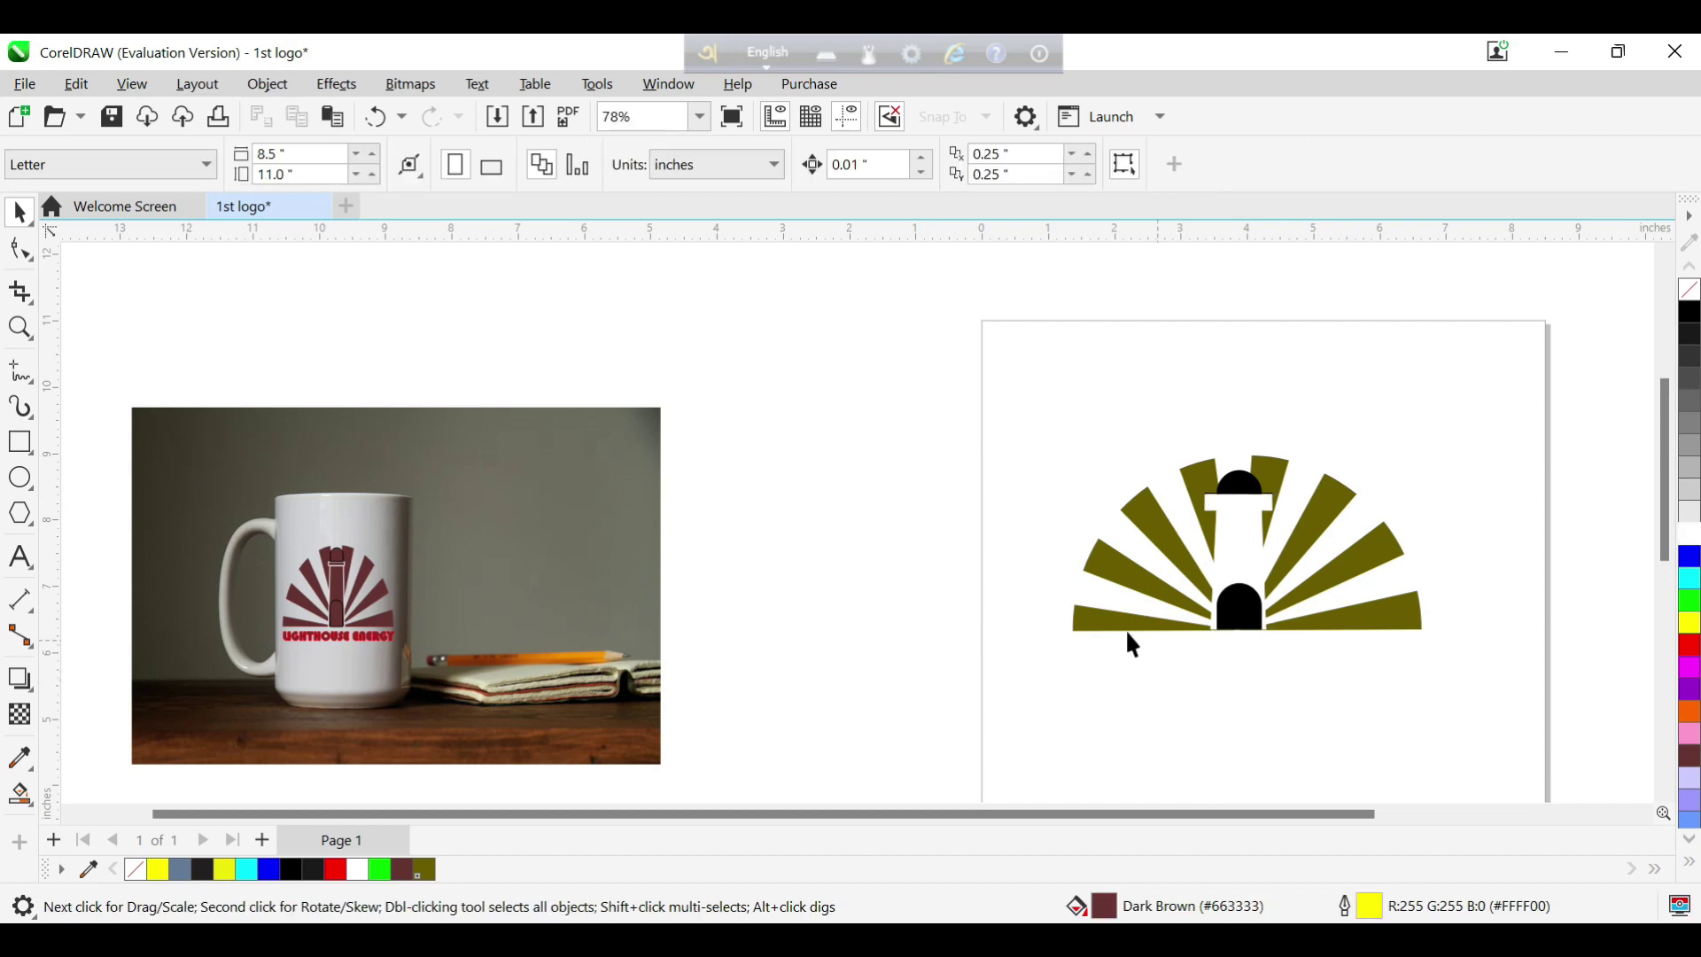
- Set Bernard MT Condensed as the document's default font for paragraph text only
left_click(20, 557)
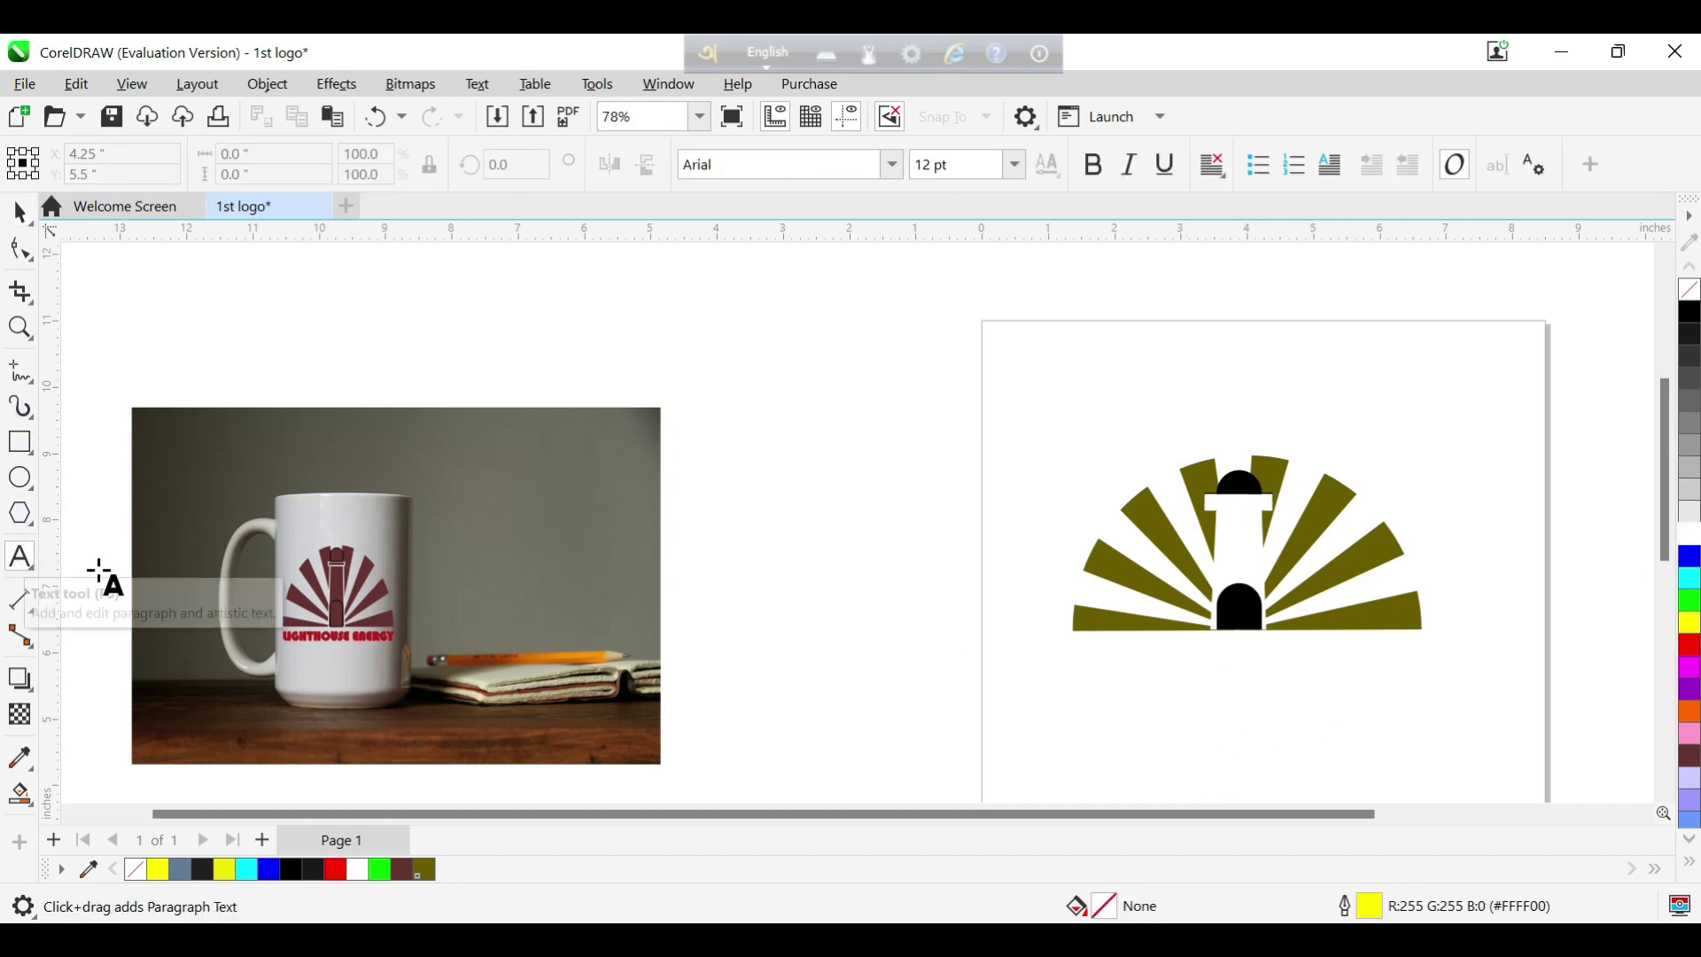
left_click(892, 164)
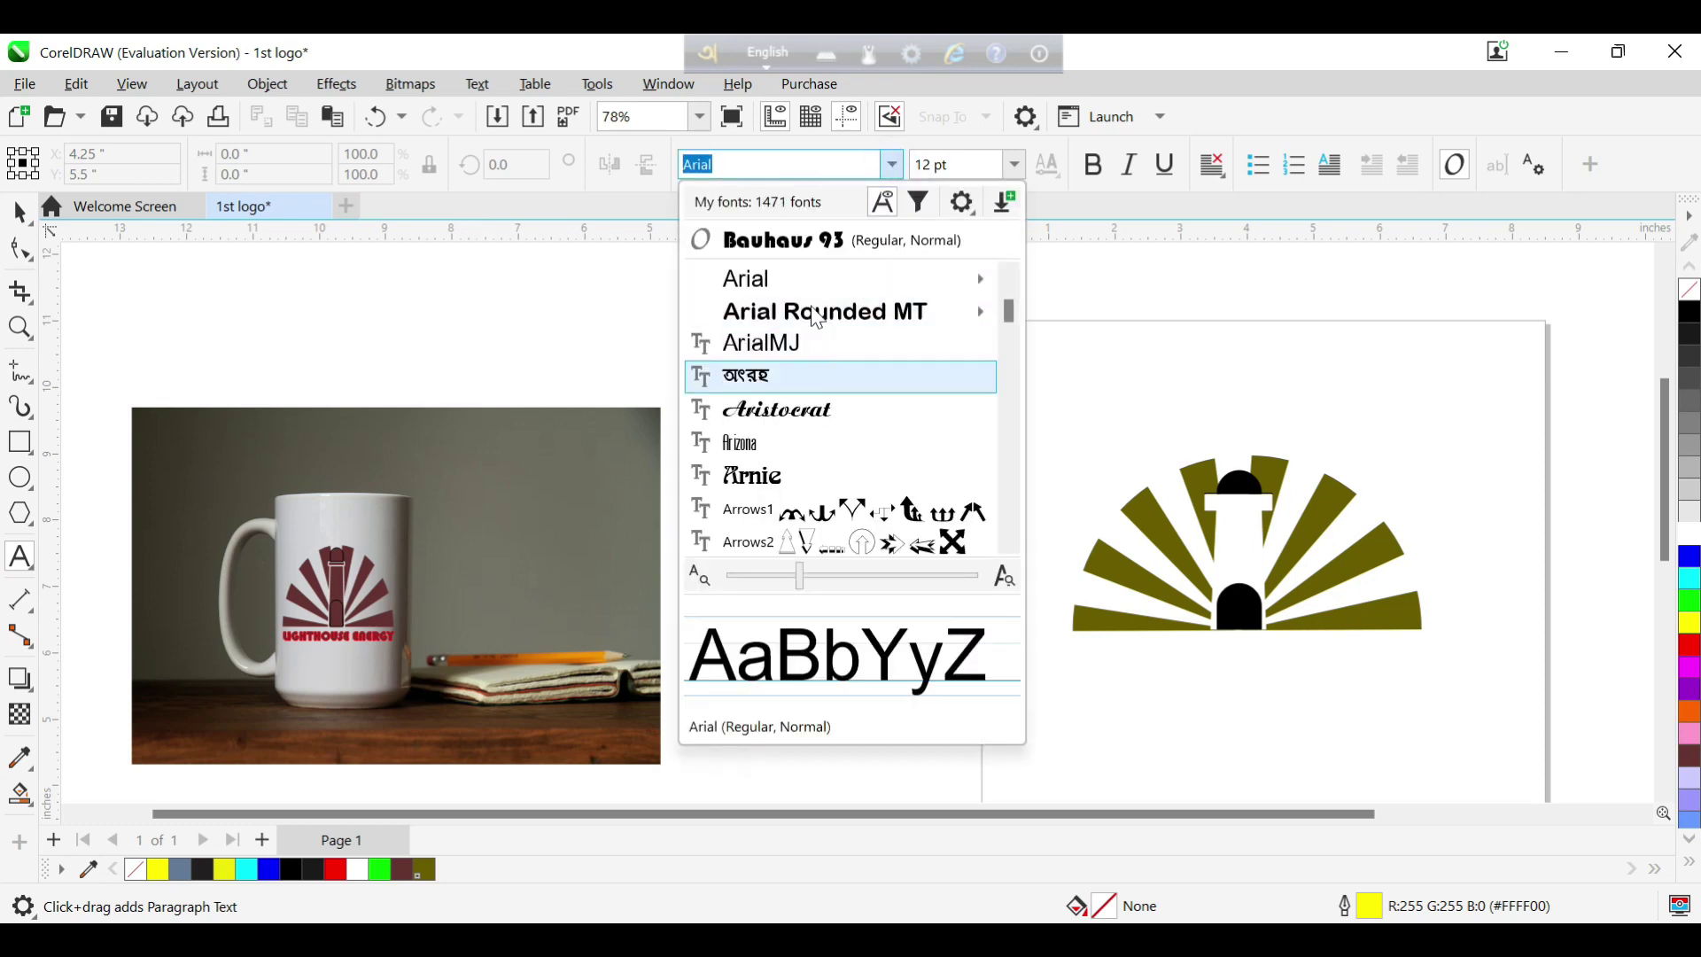
scroll(795, 372, "down", 2)
scroll(806, 420, "down", 3)
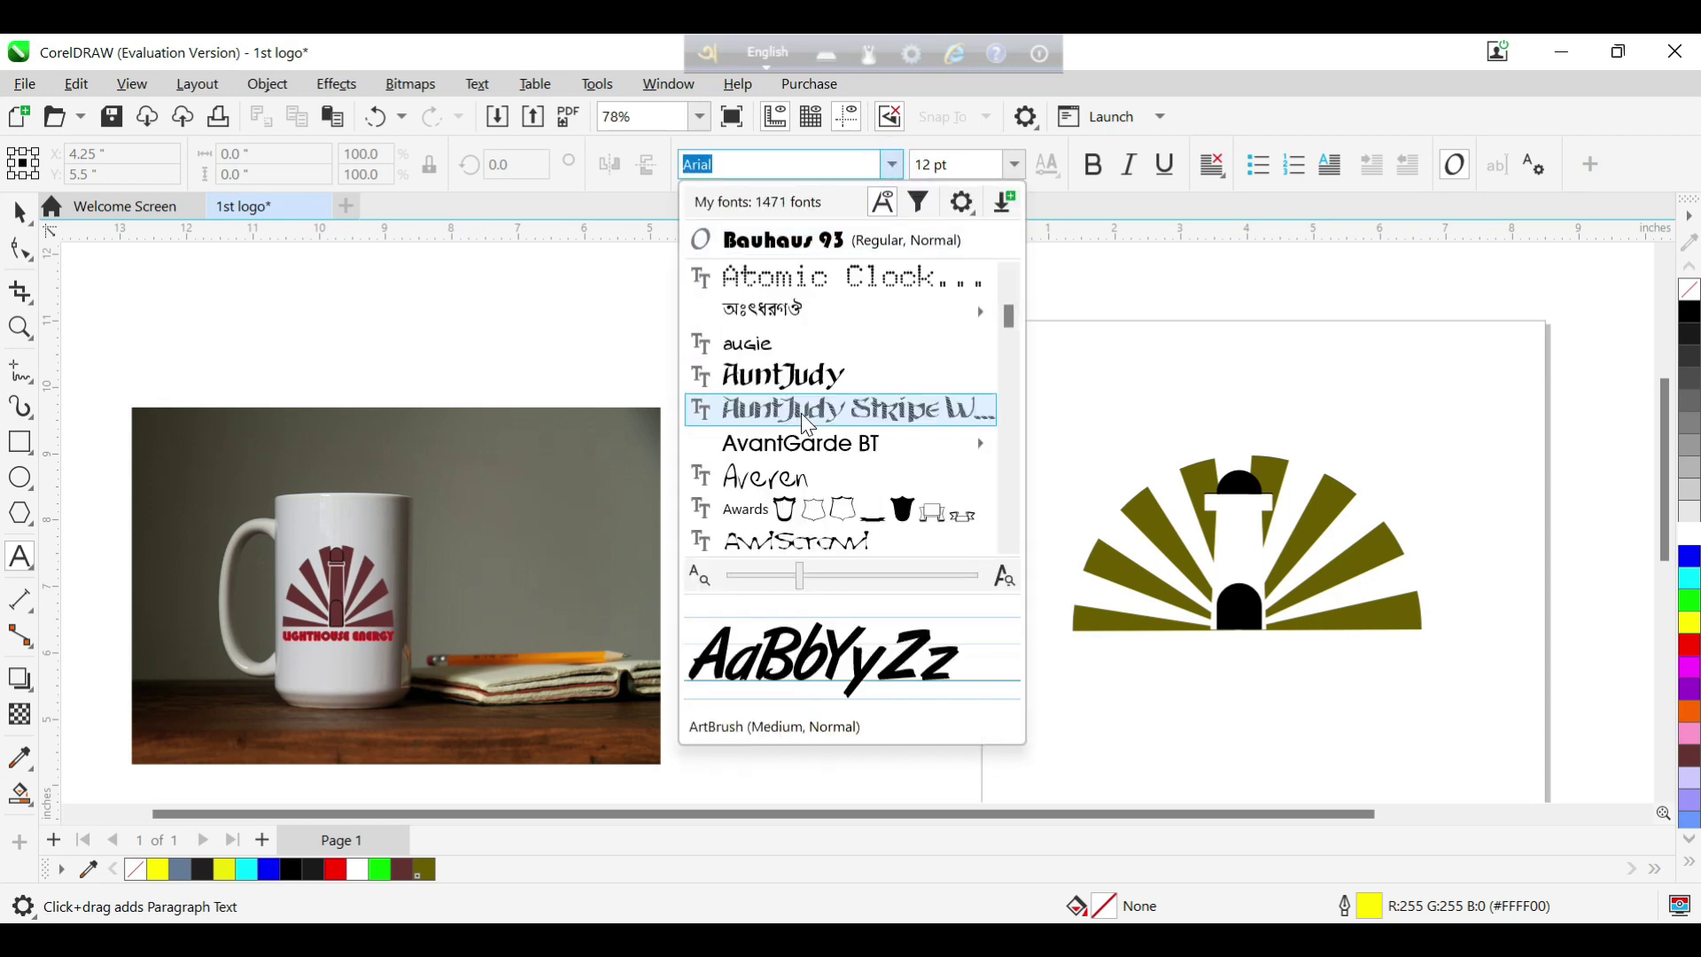
scroll(806, 421, "down", 2)
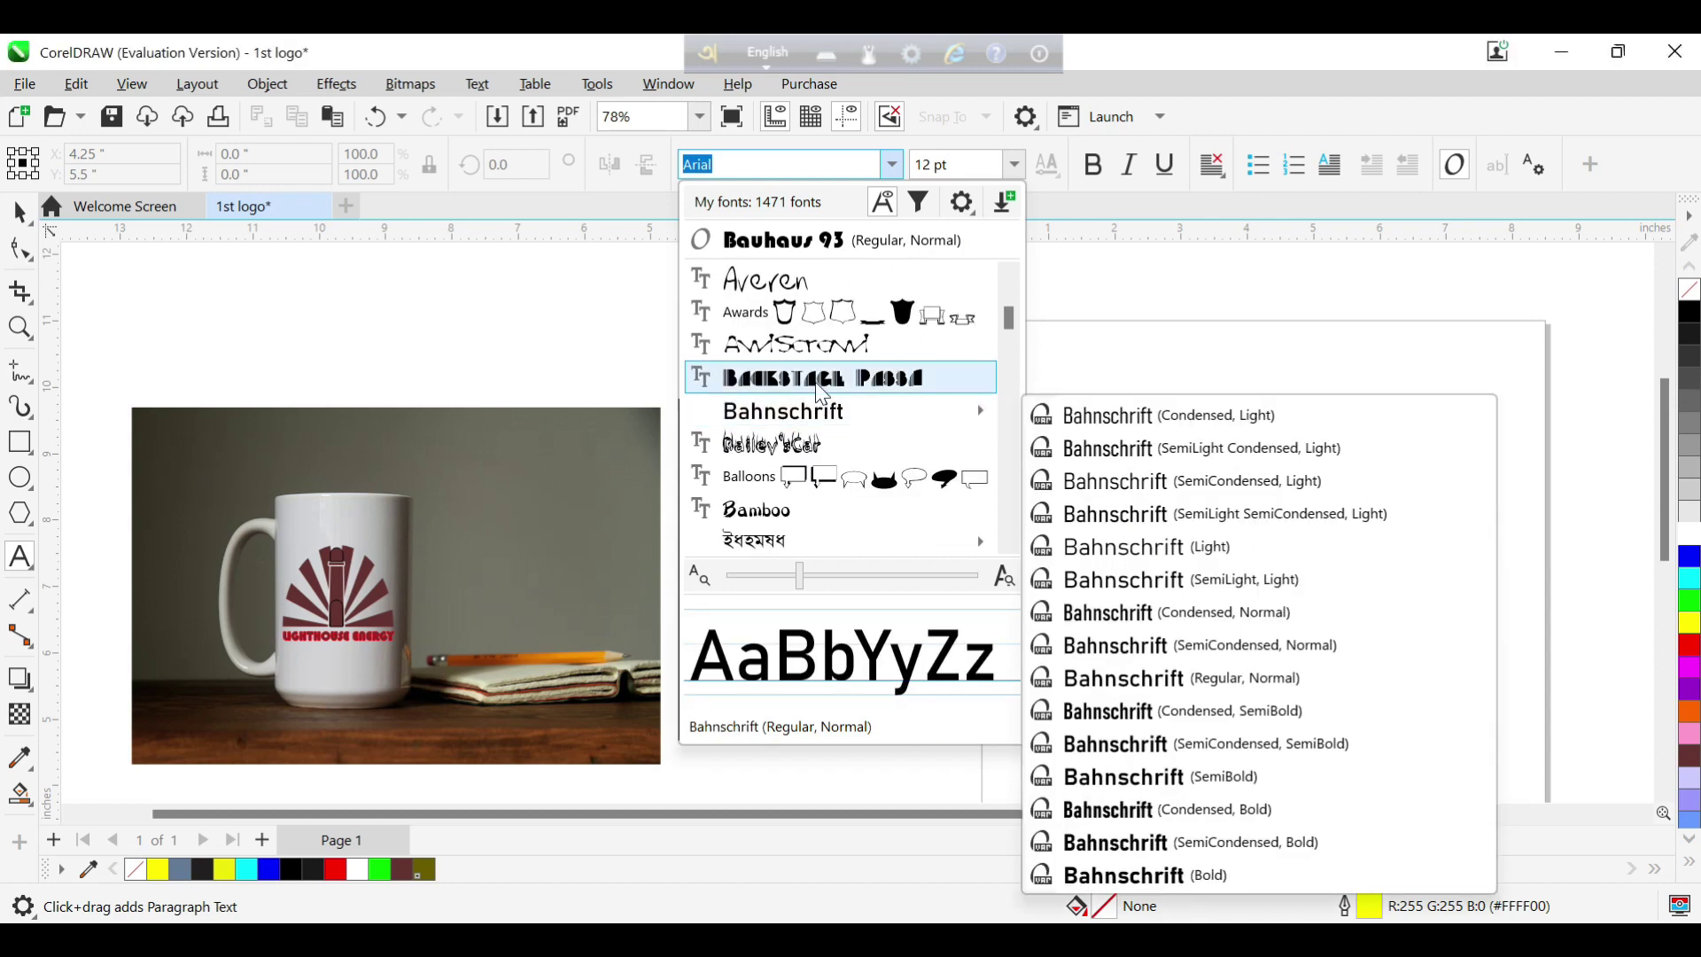
scroll(824, 461, "down", 2)
scroll(822, 457, "down", 2)
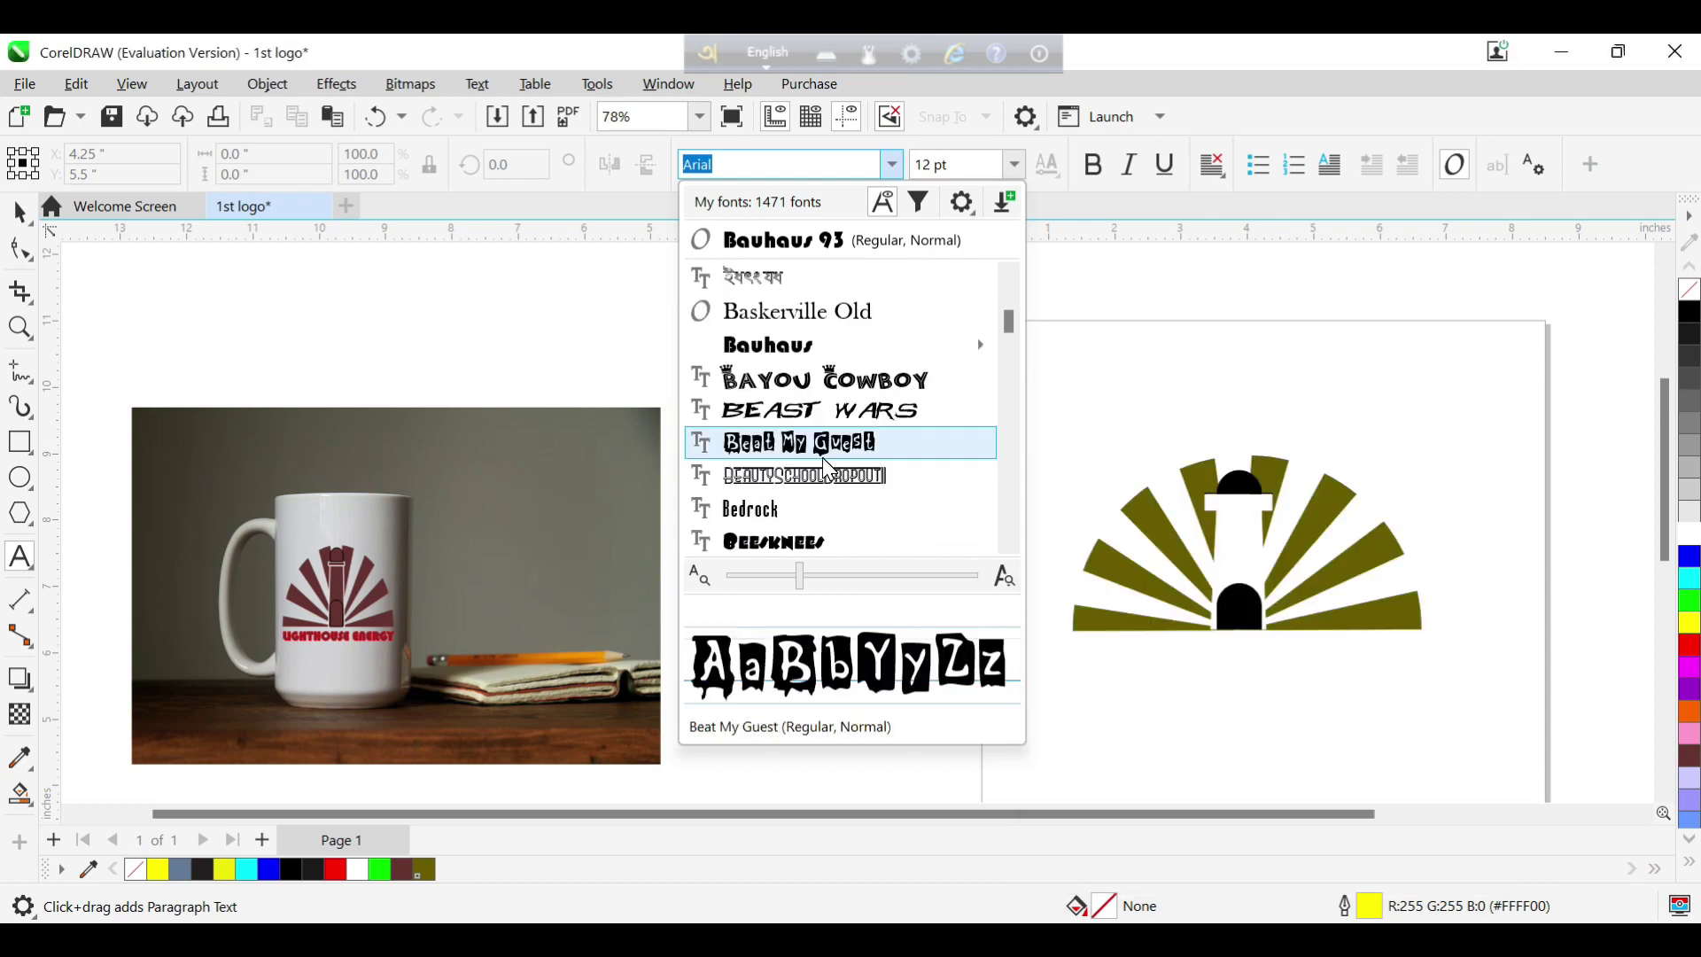
scroll(822, 457, "down", 2)
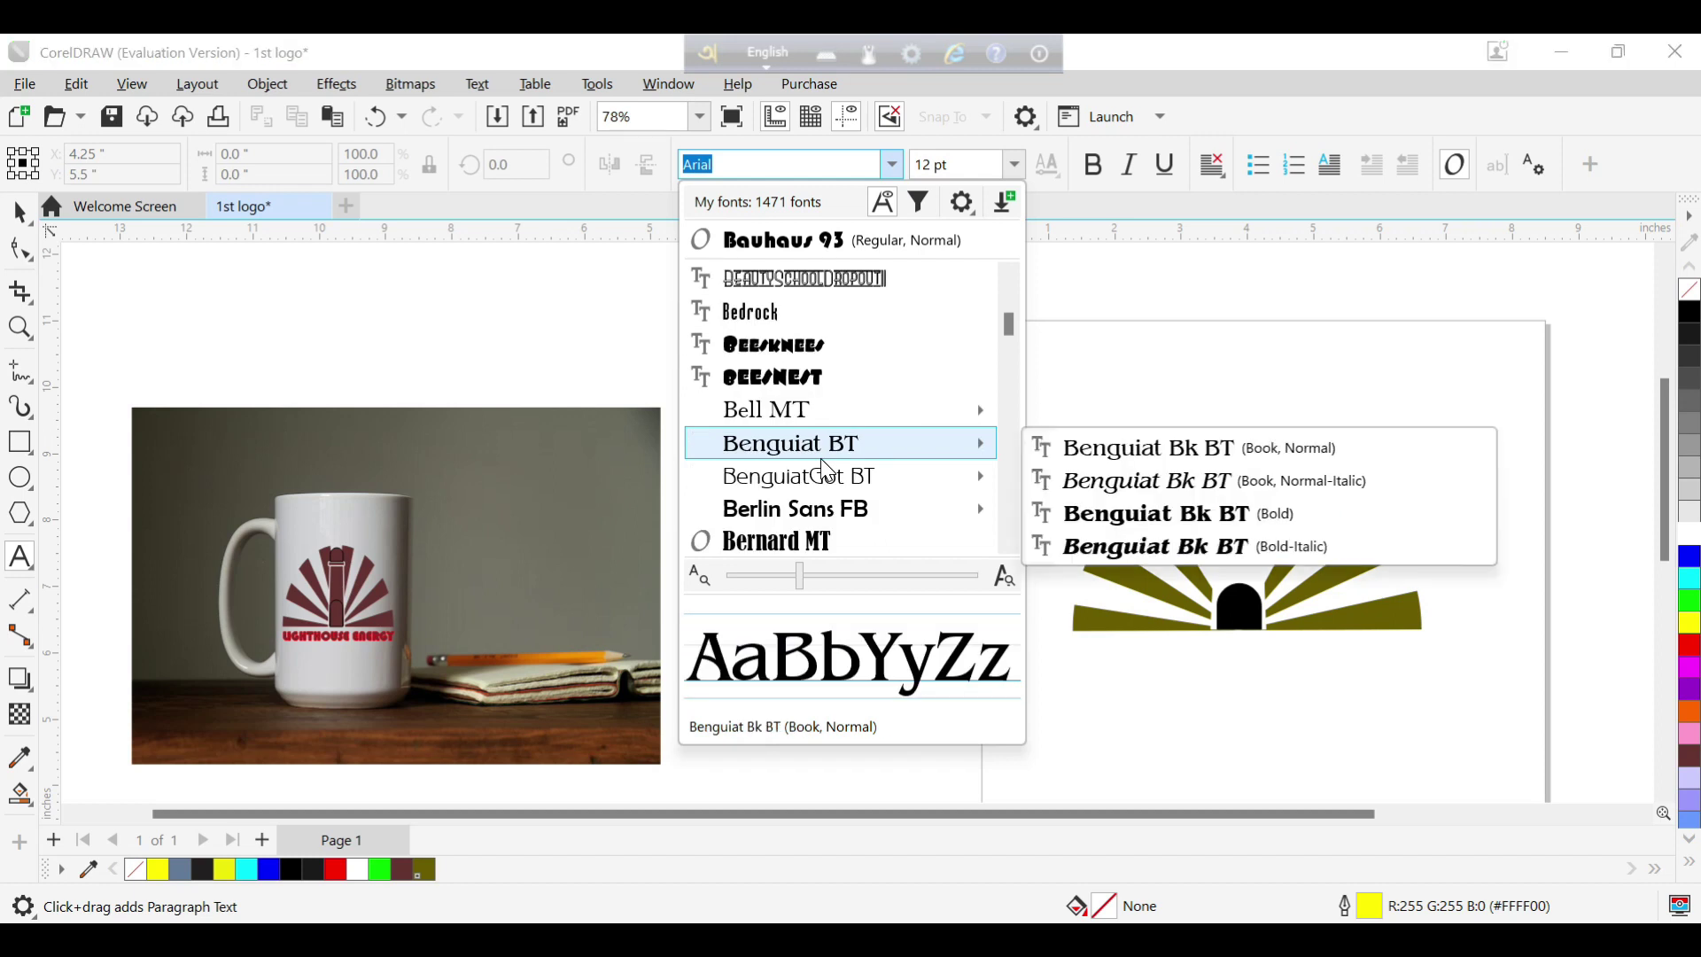
left_click(795, 540)
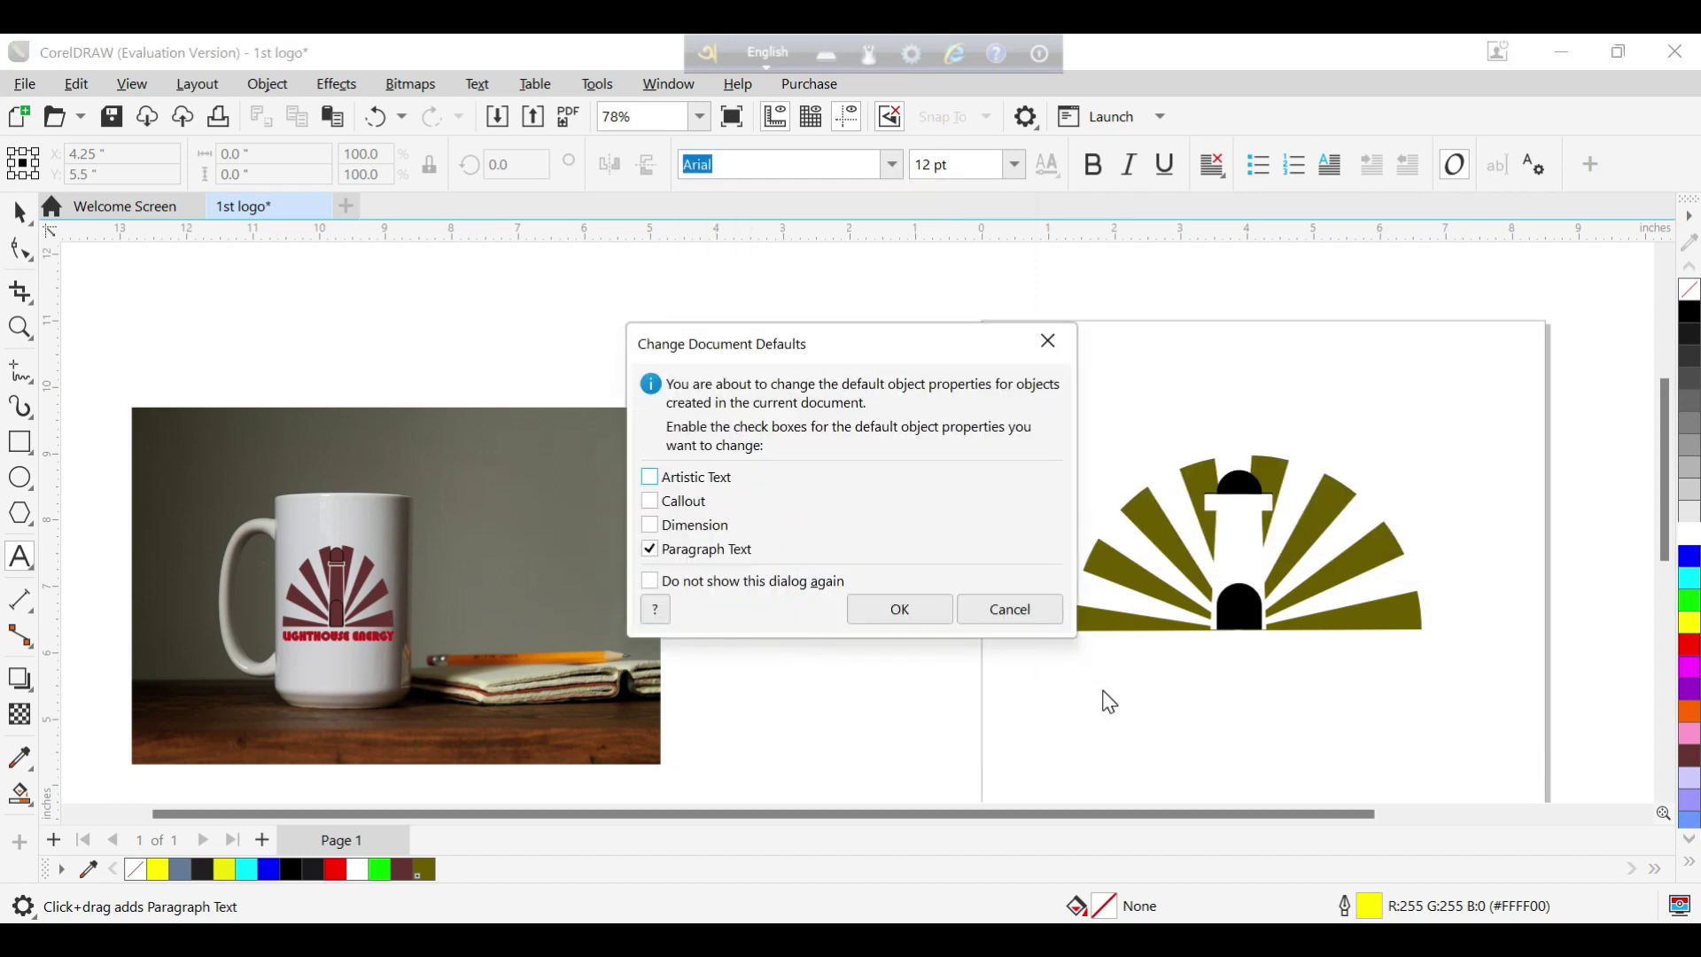
left_click(900, 609)
- Add the artistic text "LIGHTHOUSE ENERGY" in capitals below the sunburst rays
left_click(1049, 698)
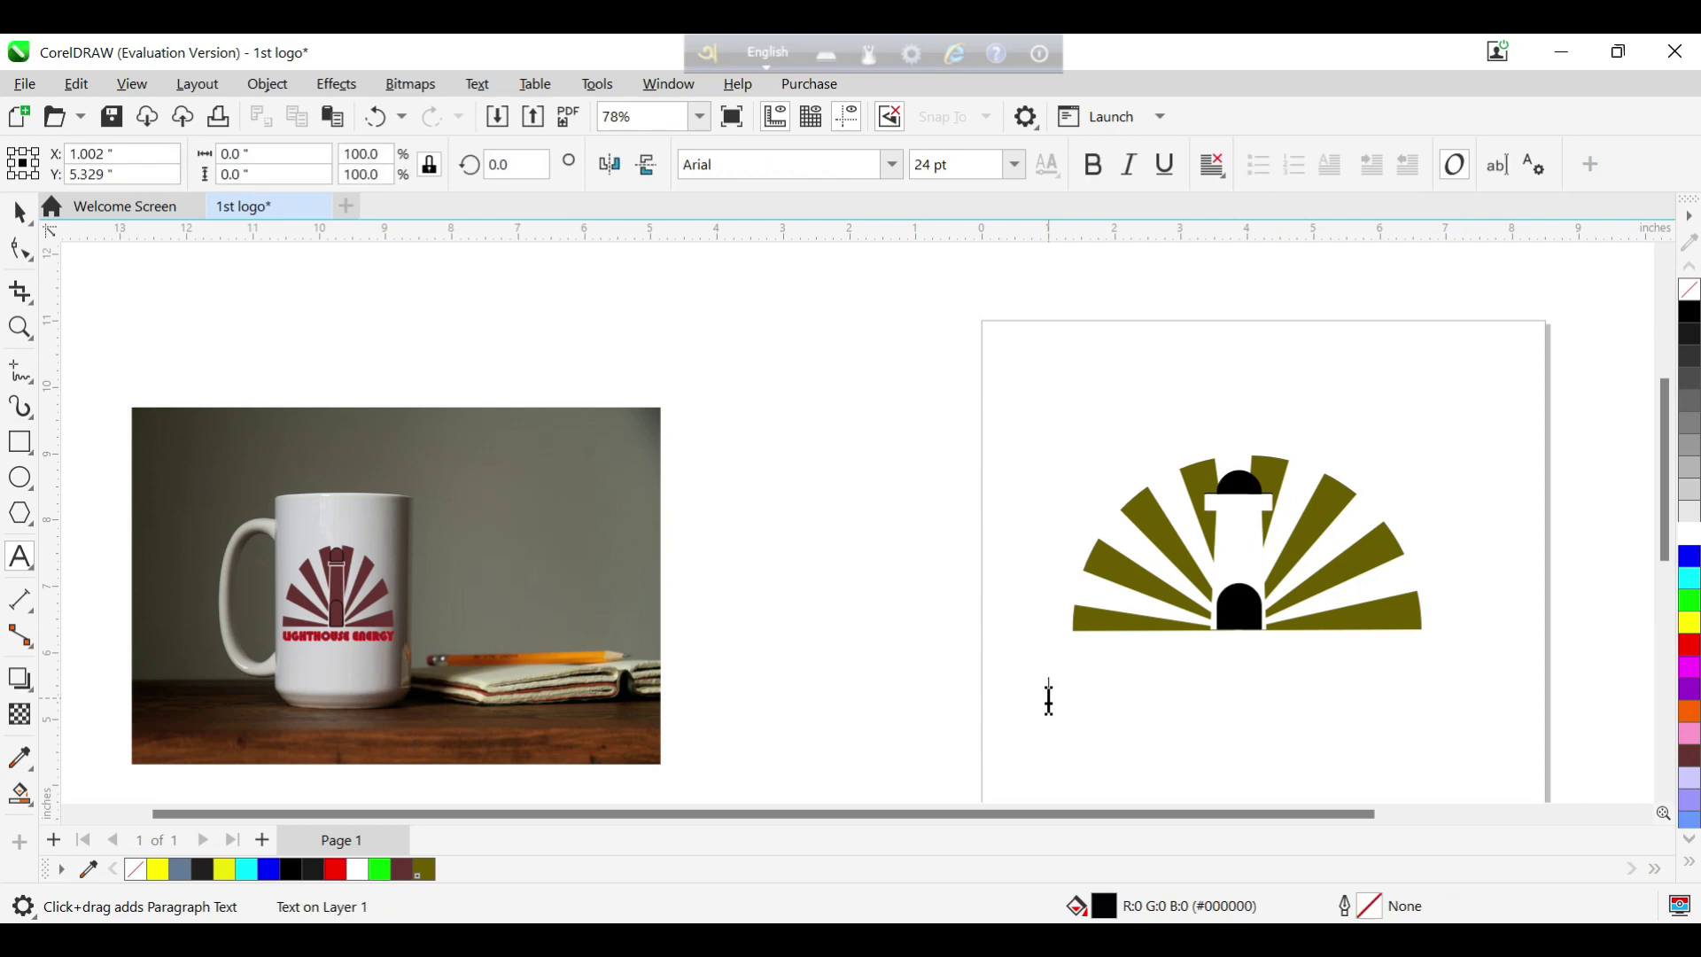
type("LIGHTHO")
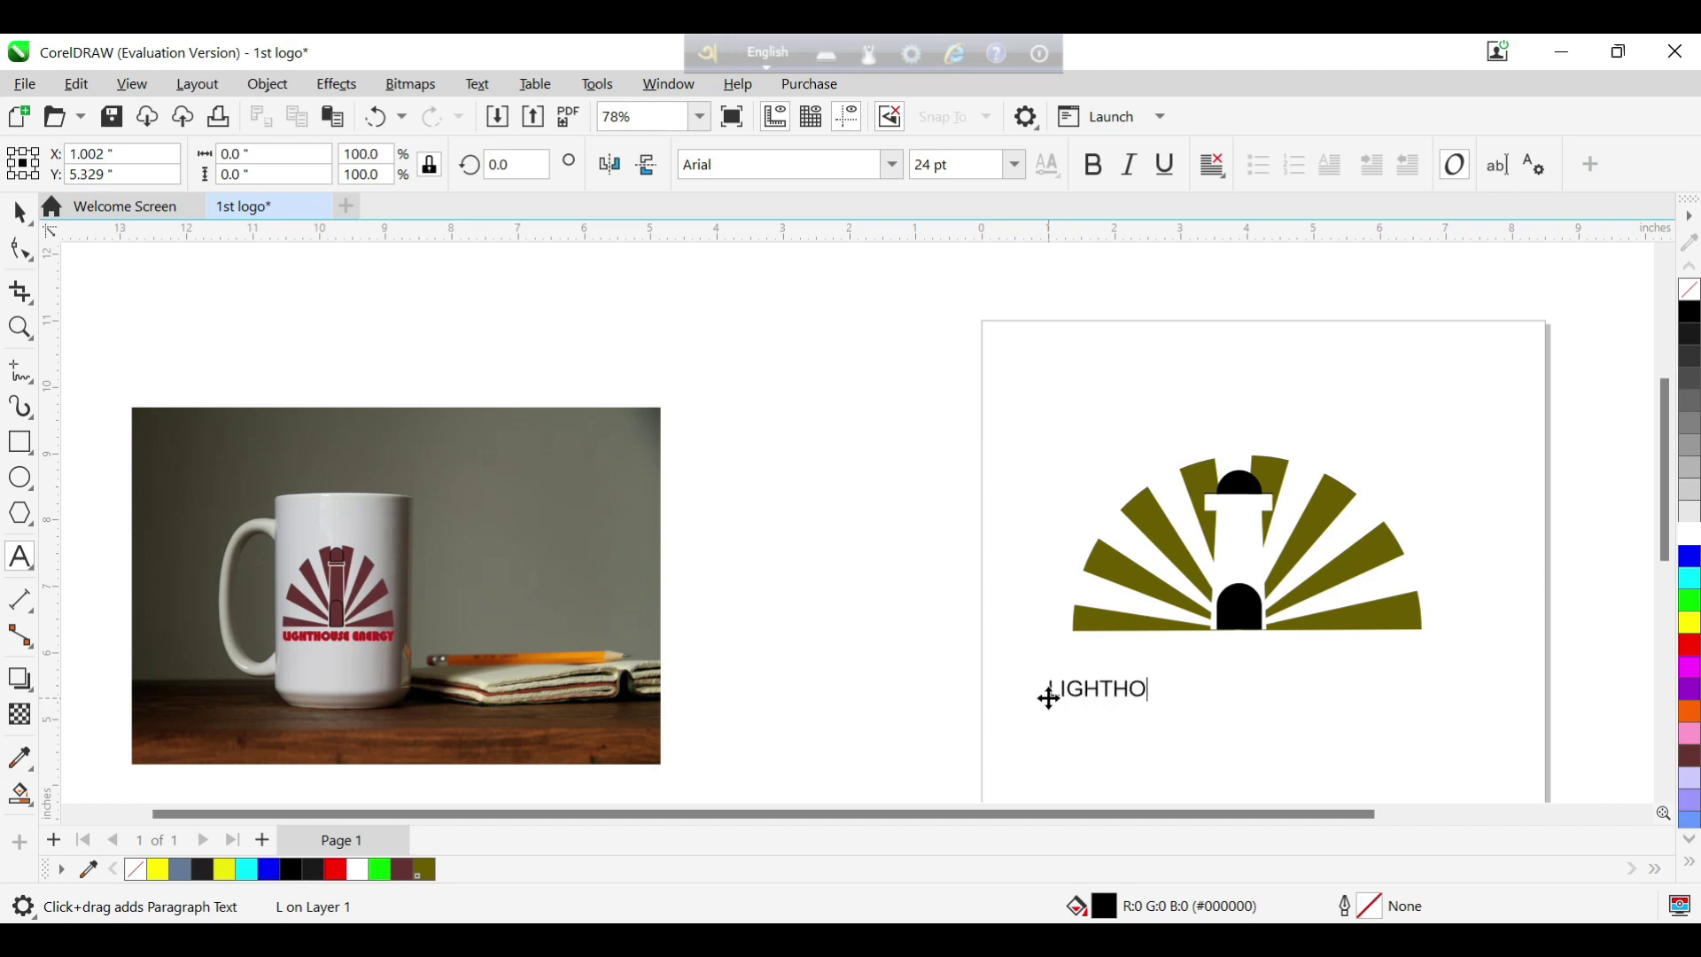
type("USE ENERGY")
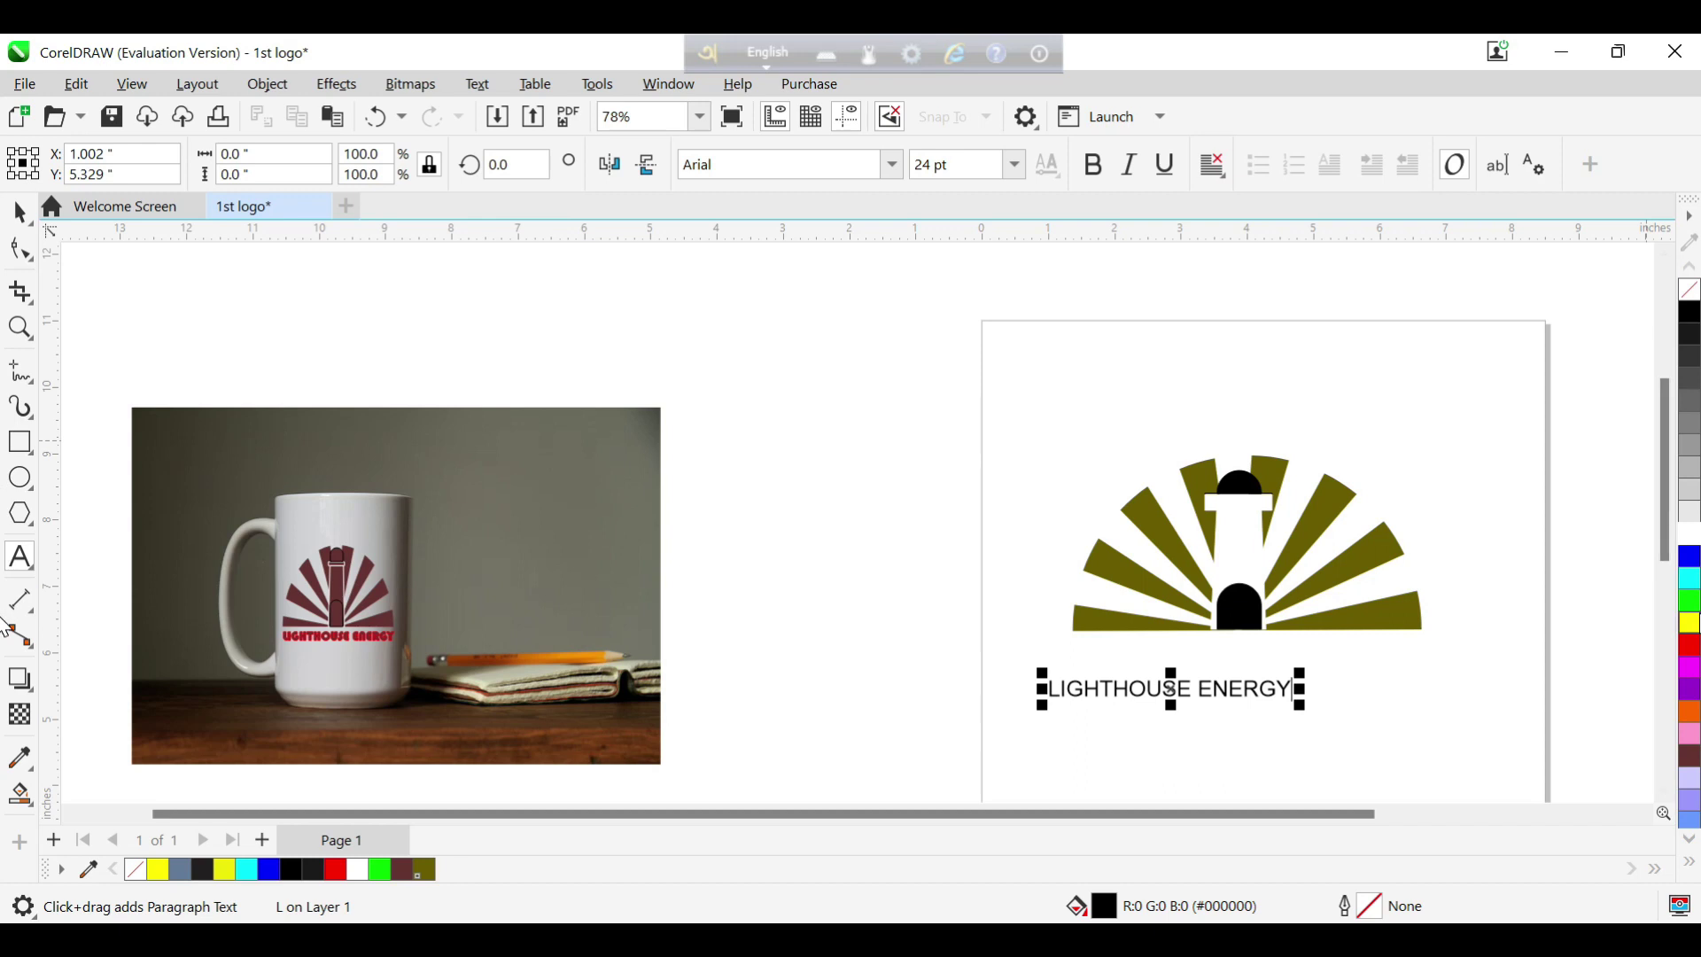
- Give the LIGHTHOUSE ENERGY text a yellow fill and a yellow outline
left_click(1691, 625)
right_click(1692, 625)
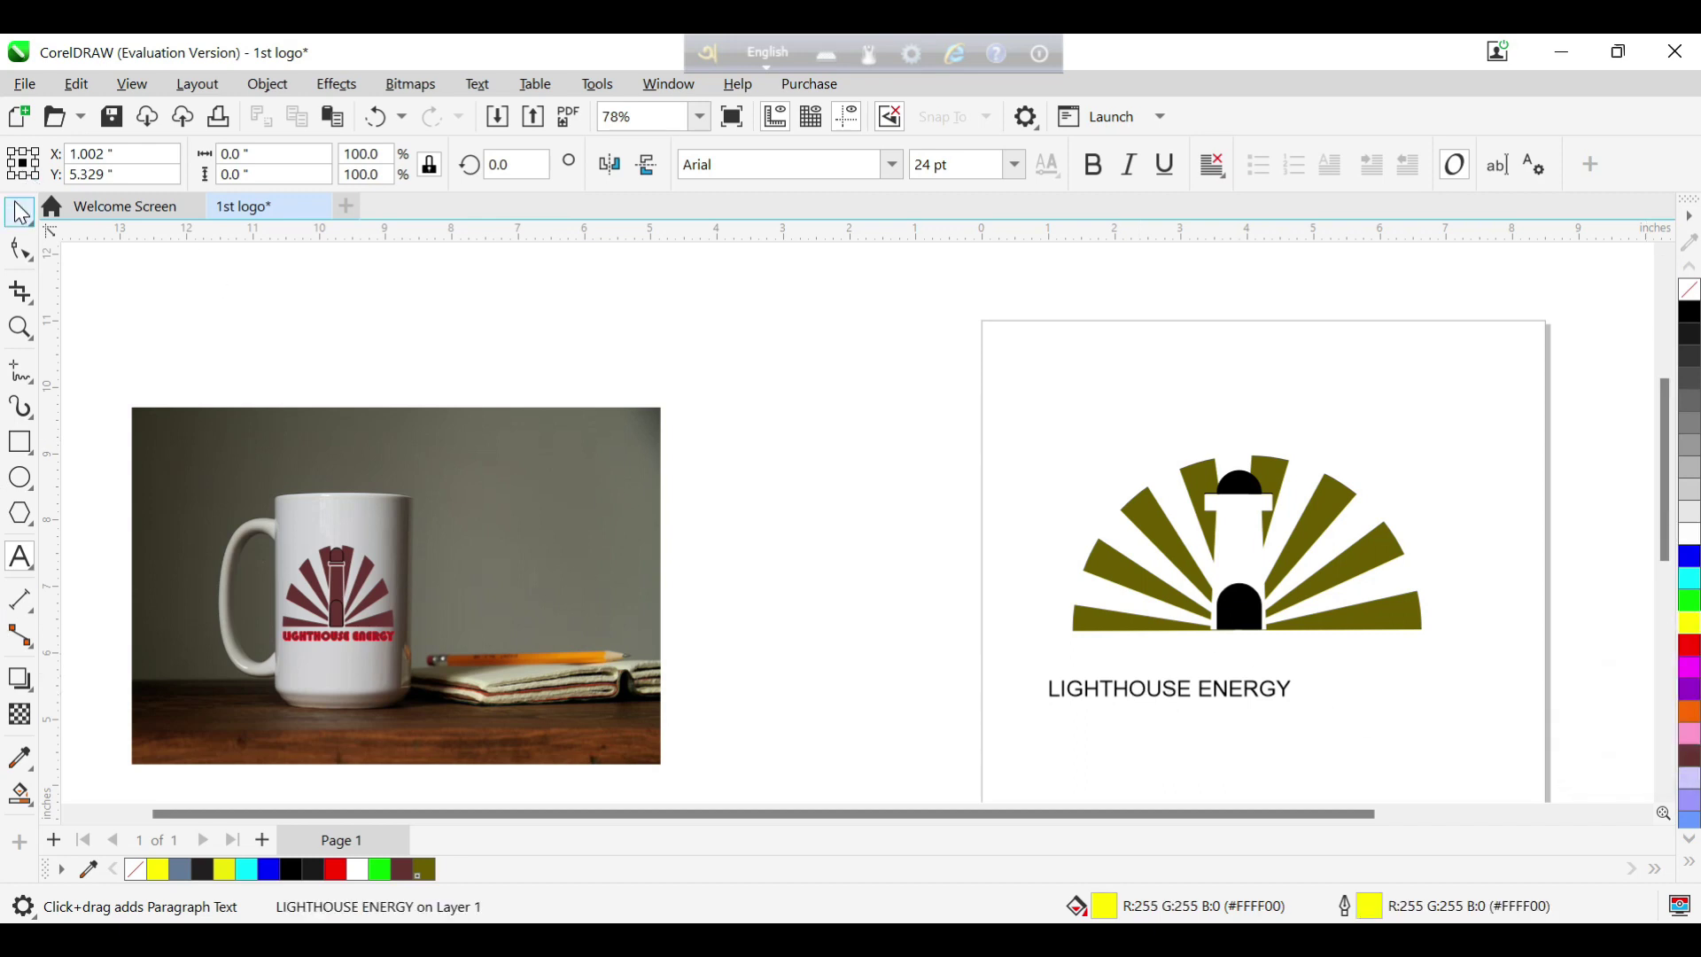
left_click(19, 211)
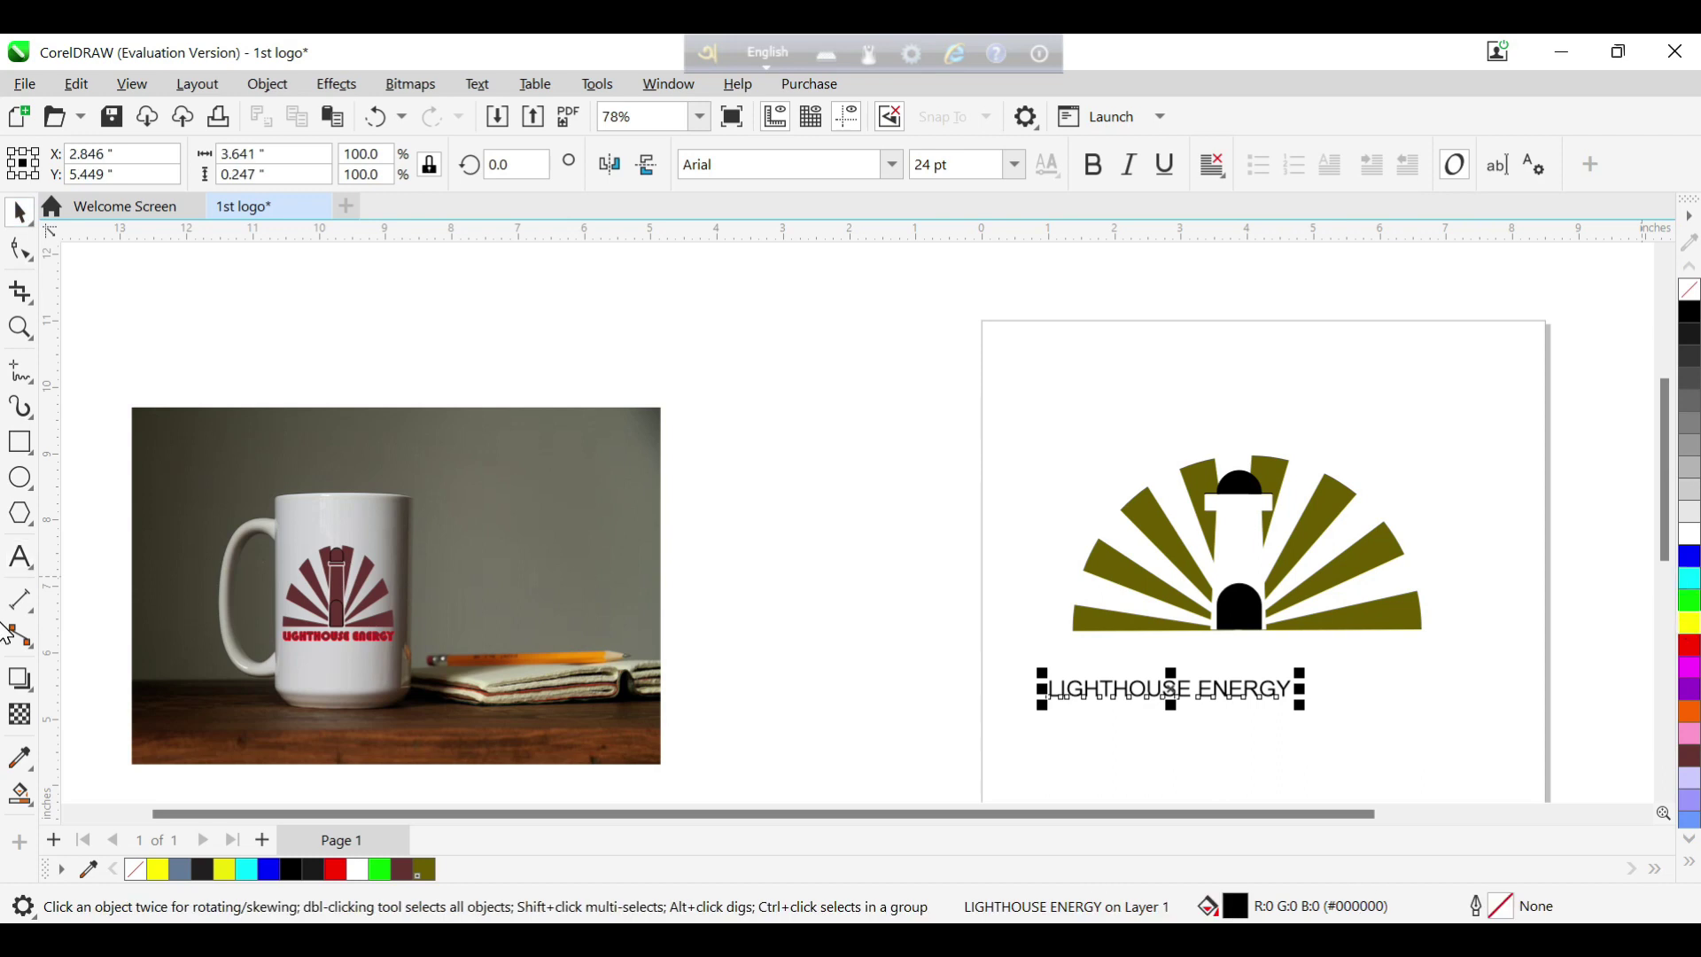
right_click(1693, 628)
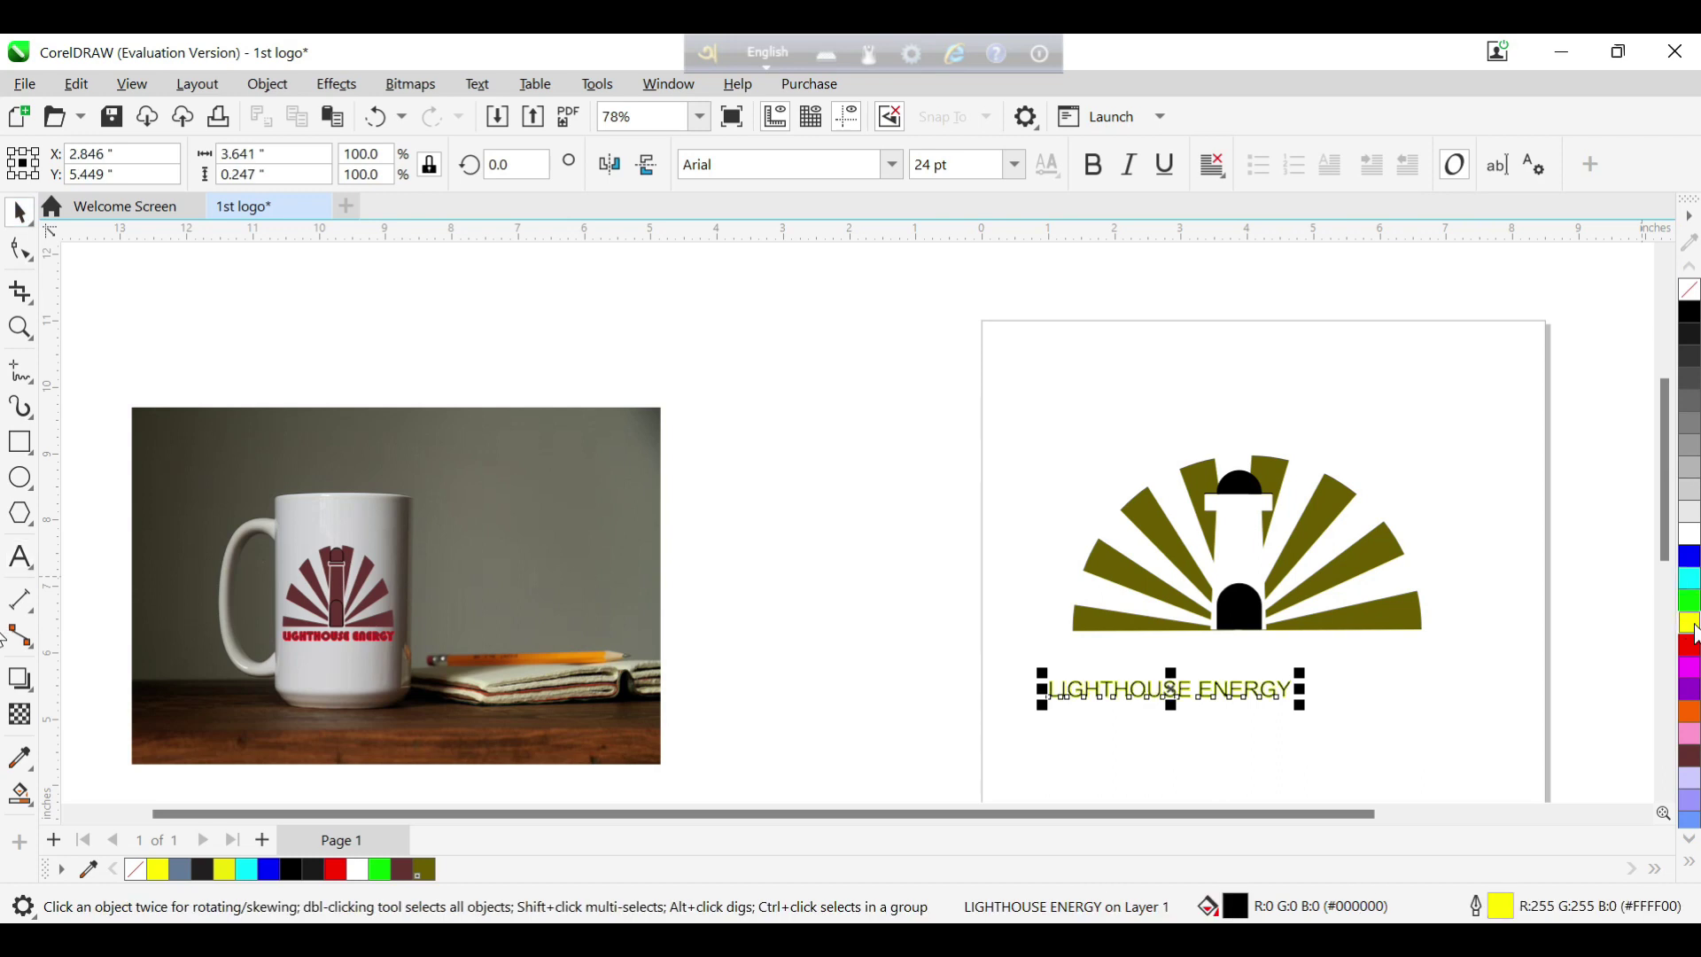
left_click(1693, 627)
- Set the font of the LIGHTHOUSE ENERGY text to Bauhaus 93
left_click(811, 182)
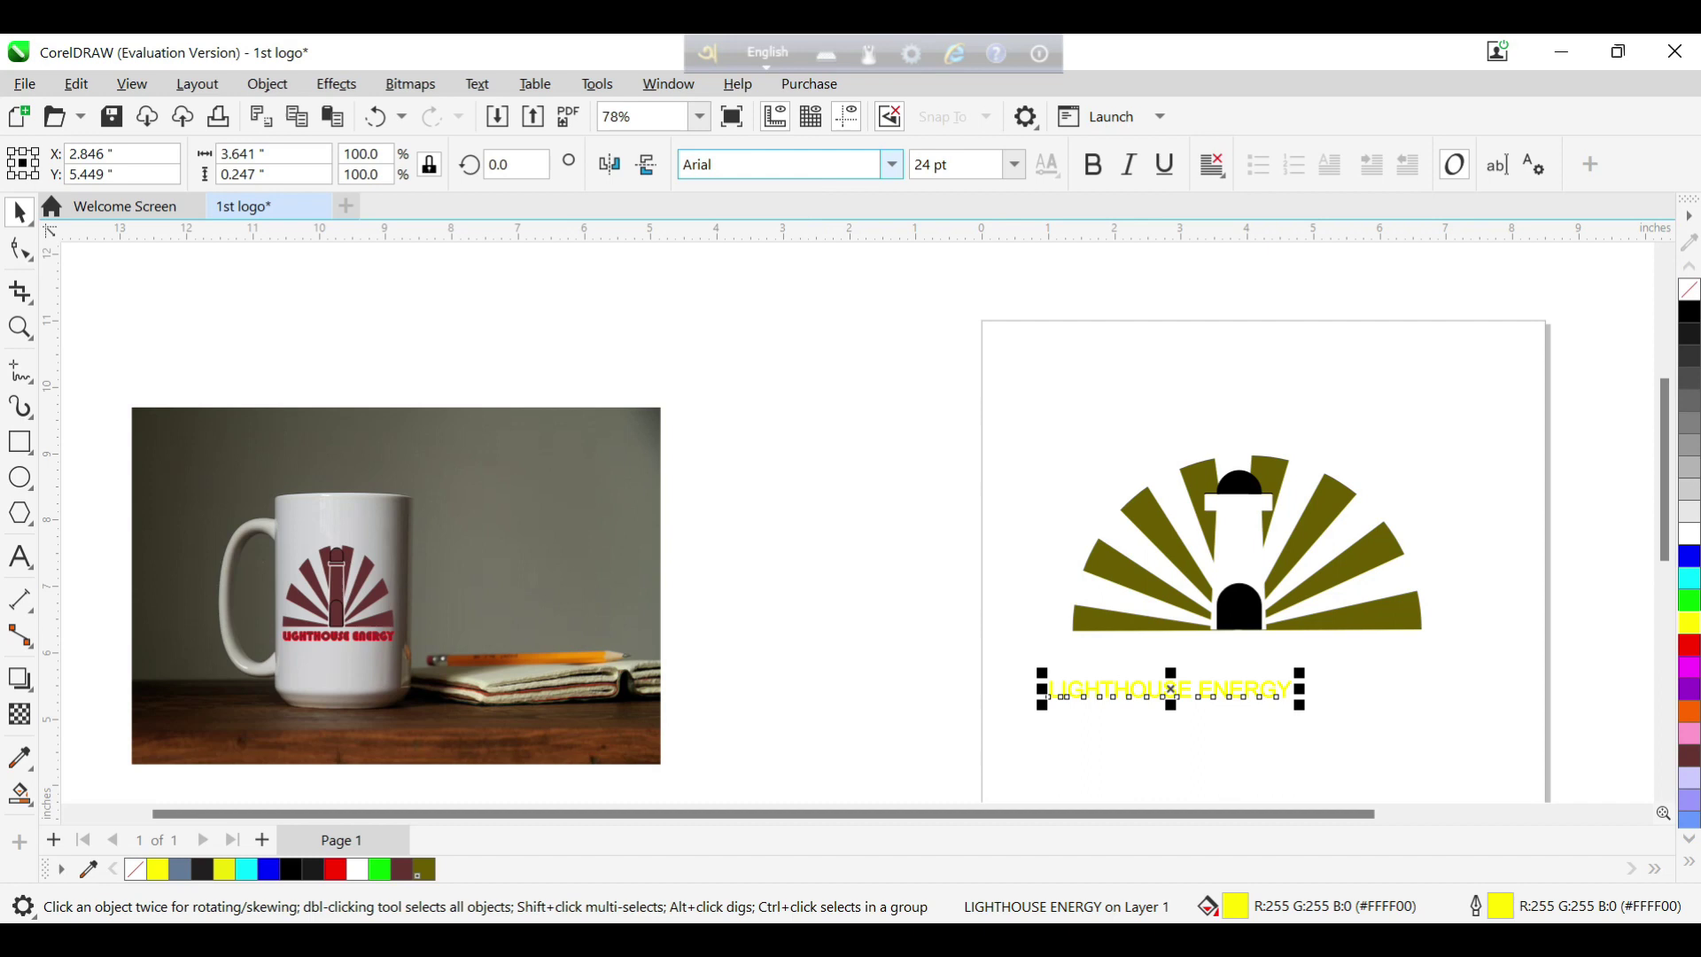
left_click(899, 173)
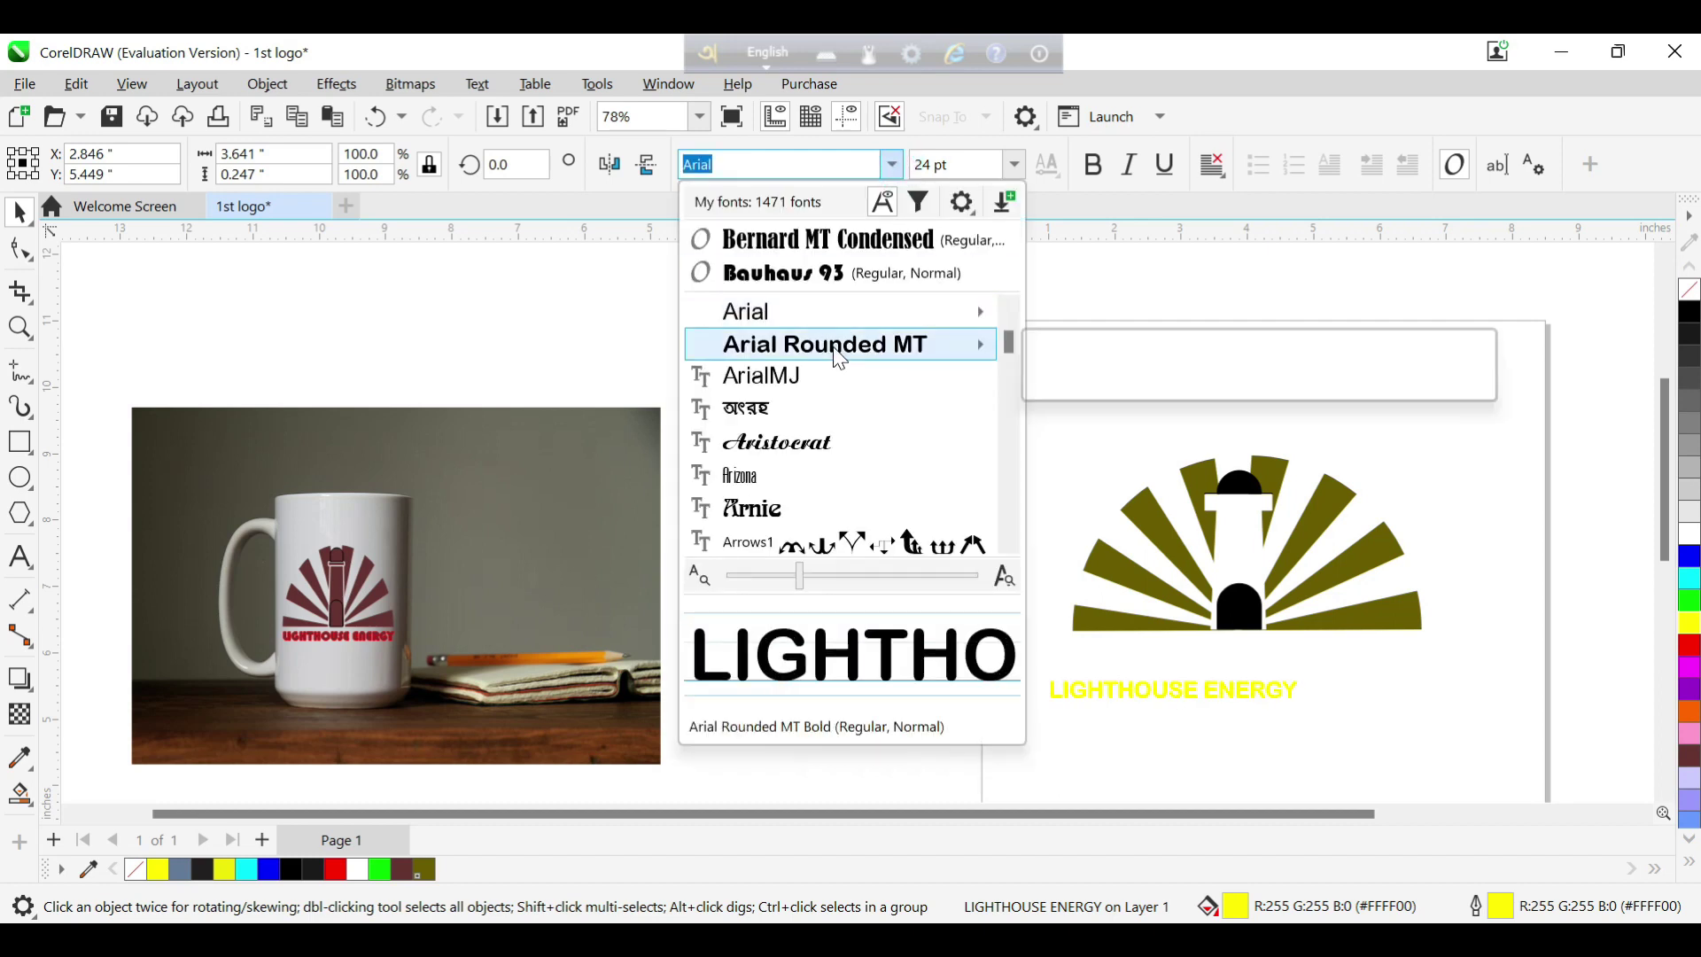
scroll(823, 406, "down", 1)
scroll(822, 406, "down", 1)
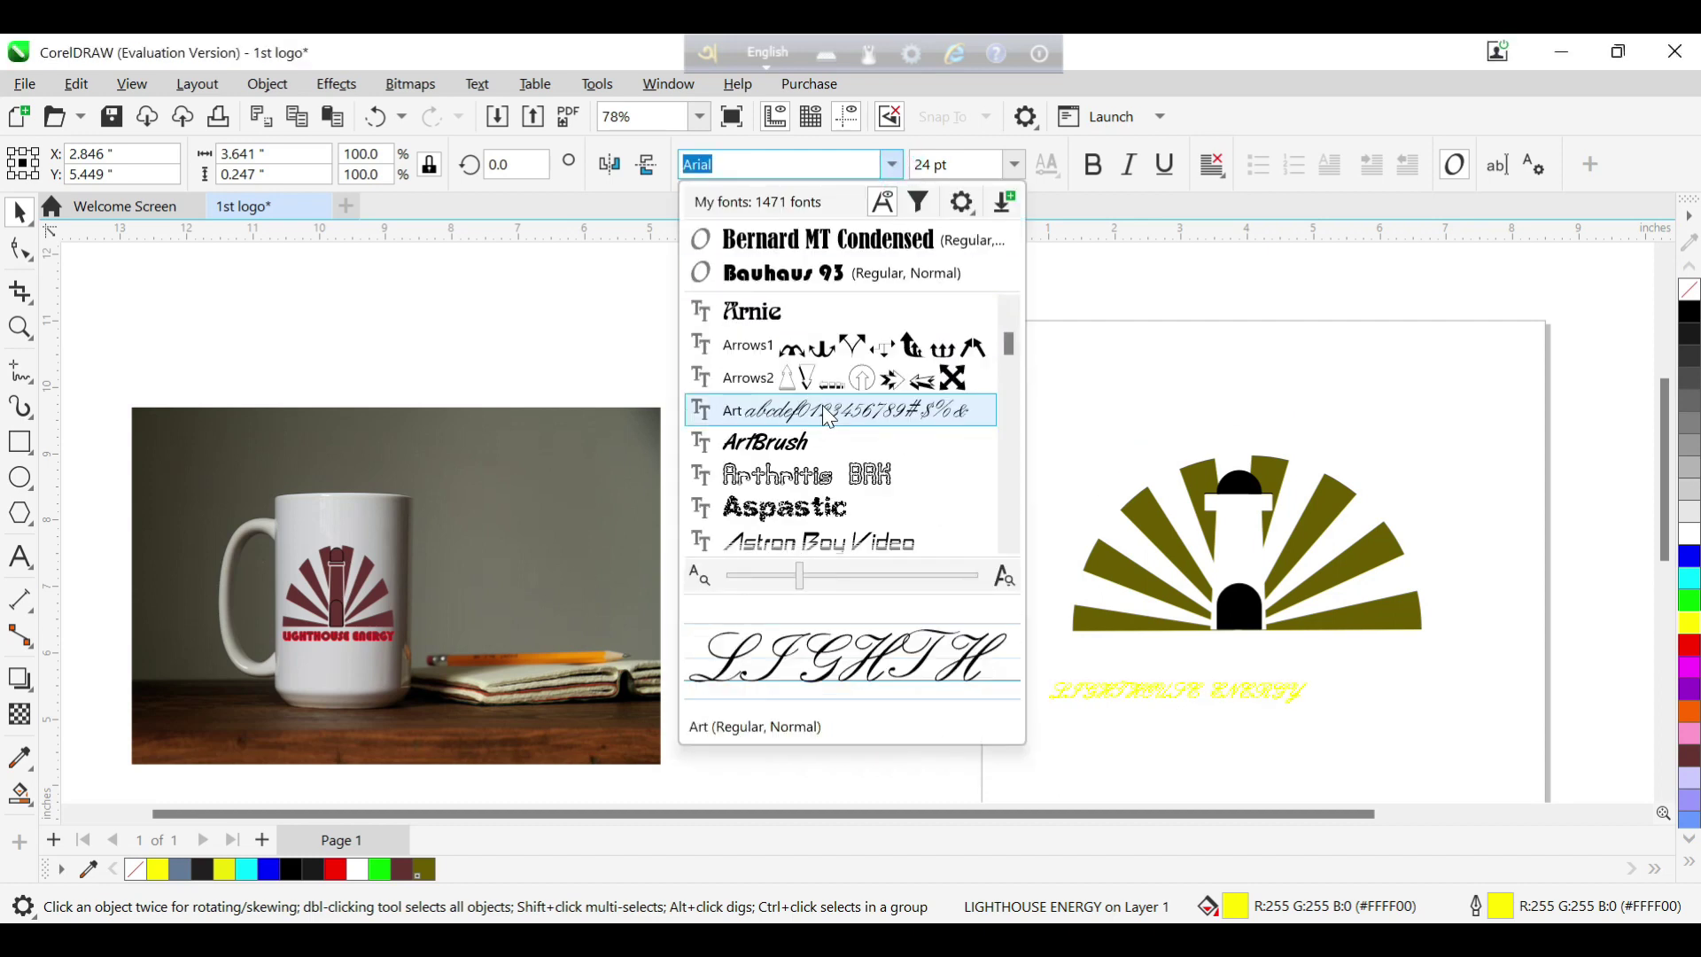
left_click(792, 280)
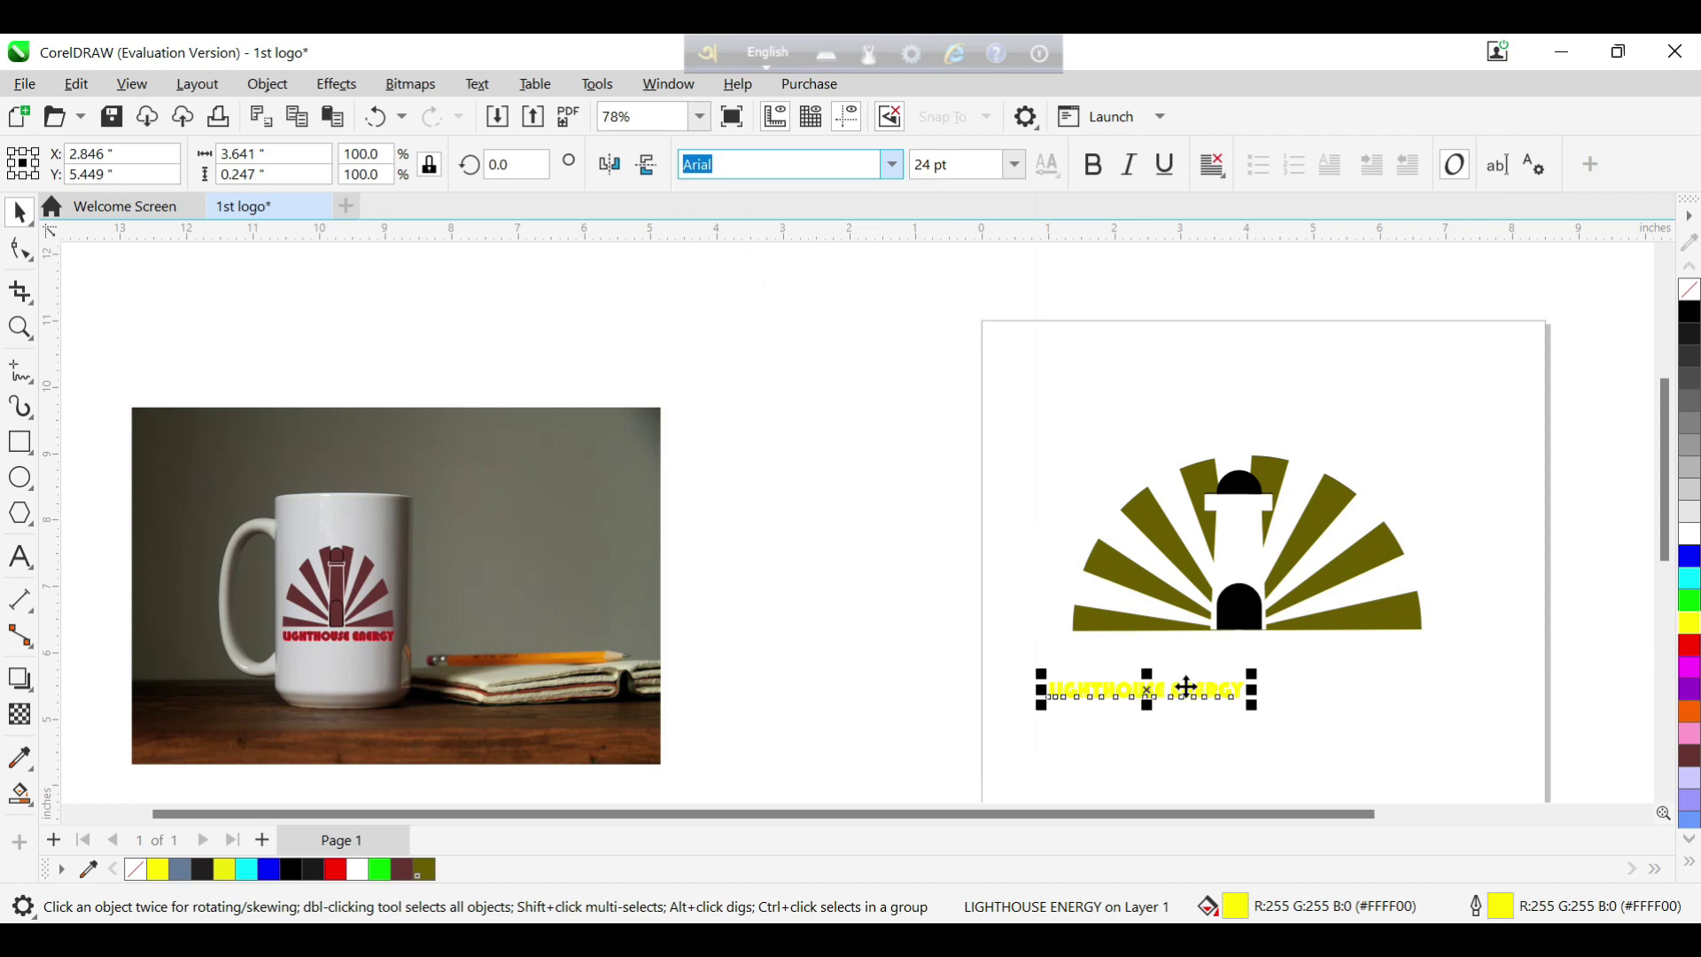
- Place the LIGHTHOUSE ENERGY text directly beneath the sunburst rays and stretch it to about 5.39 inches wide
left_click_drag(1197, 691, 1433, 650)
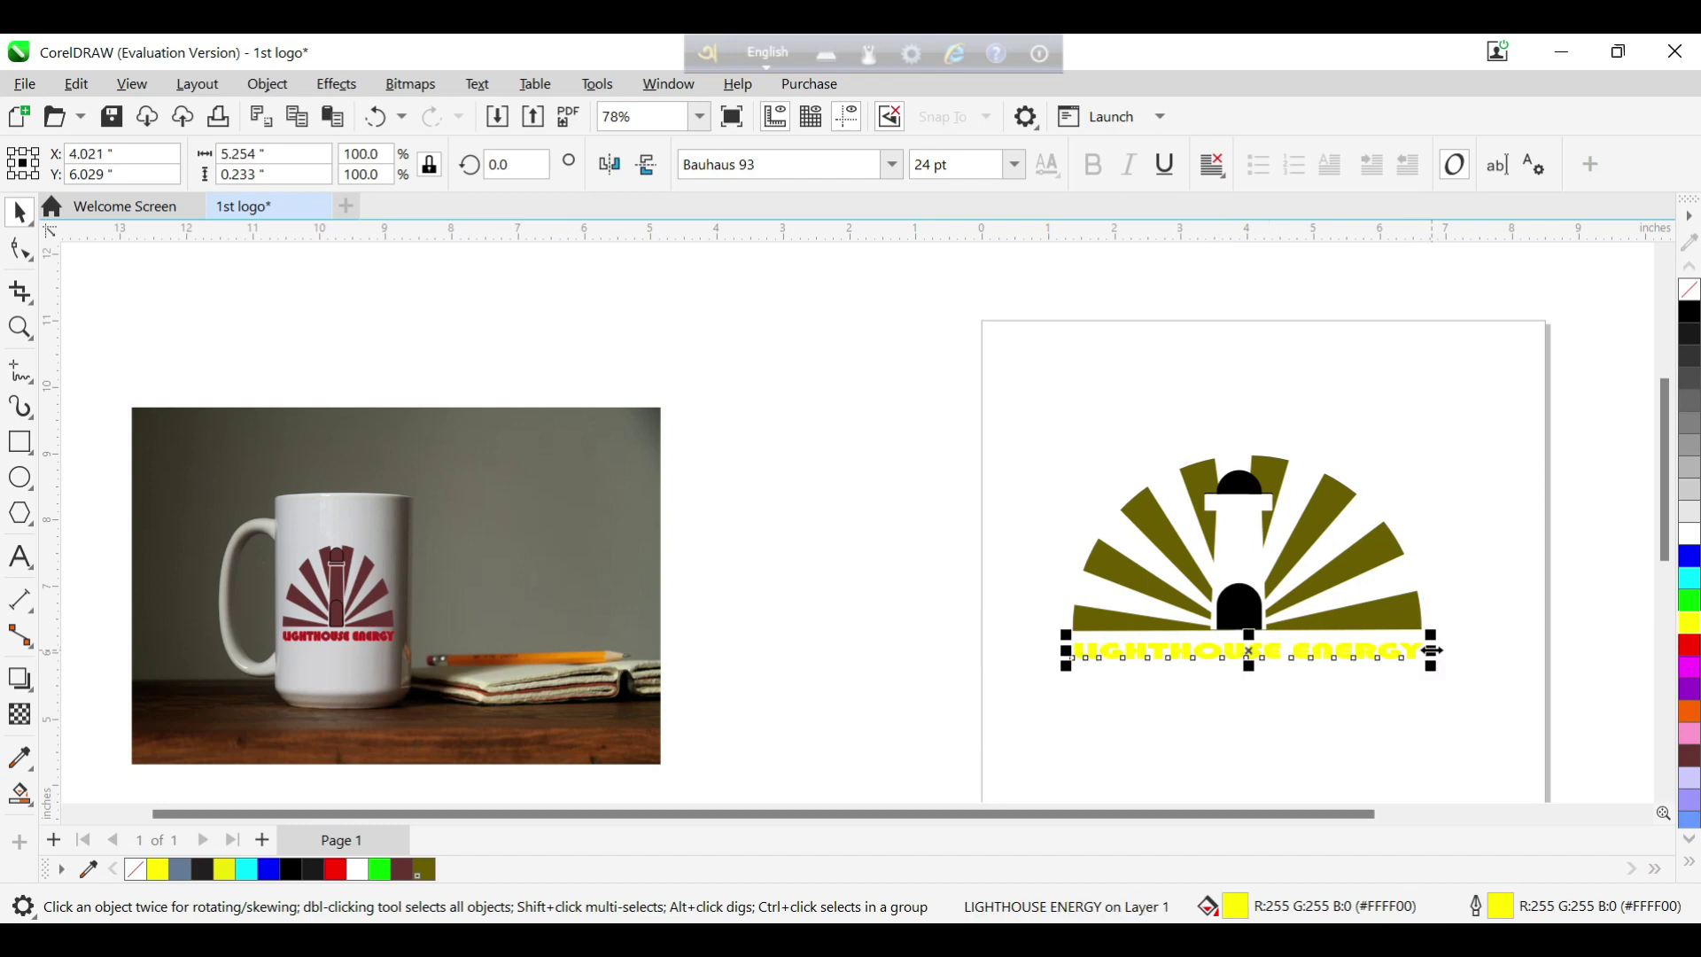
left_click(1385, 728)
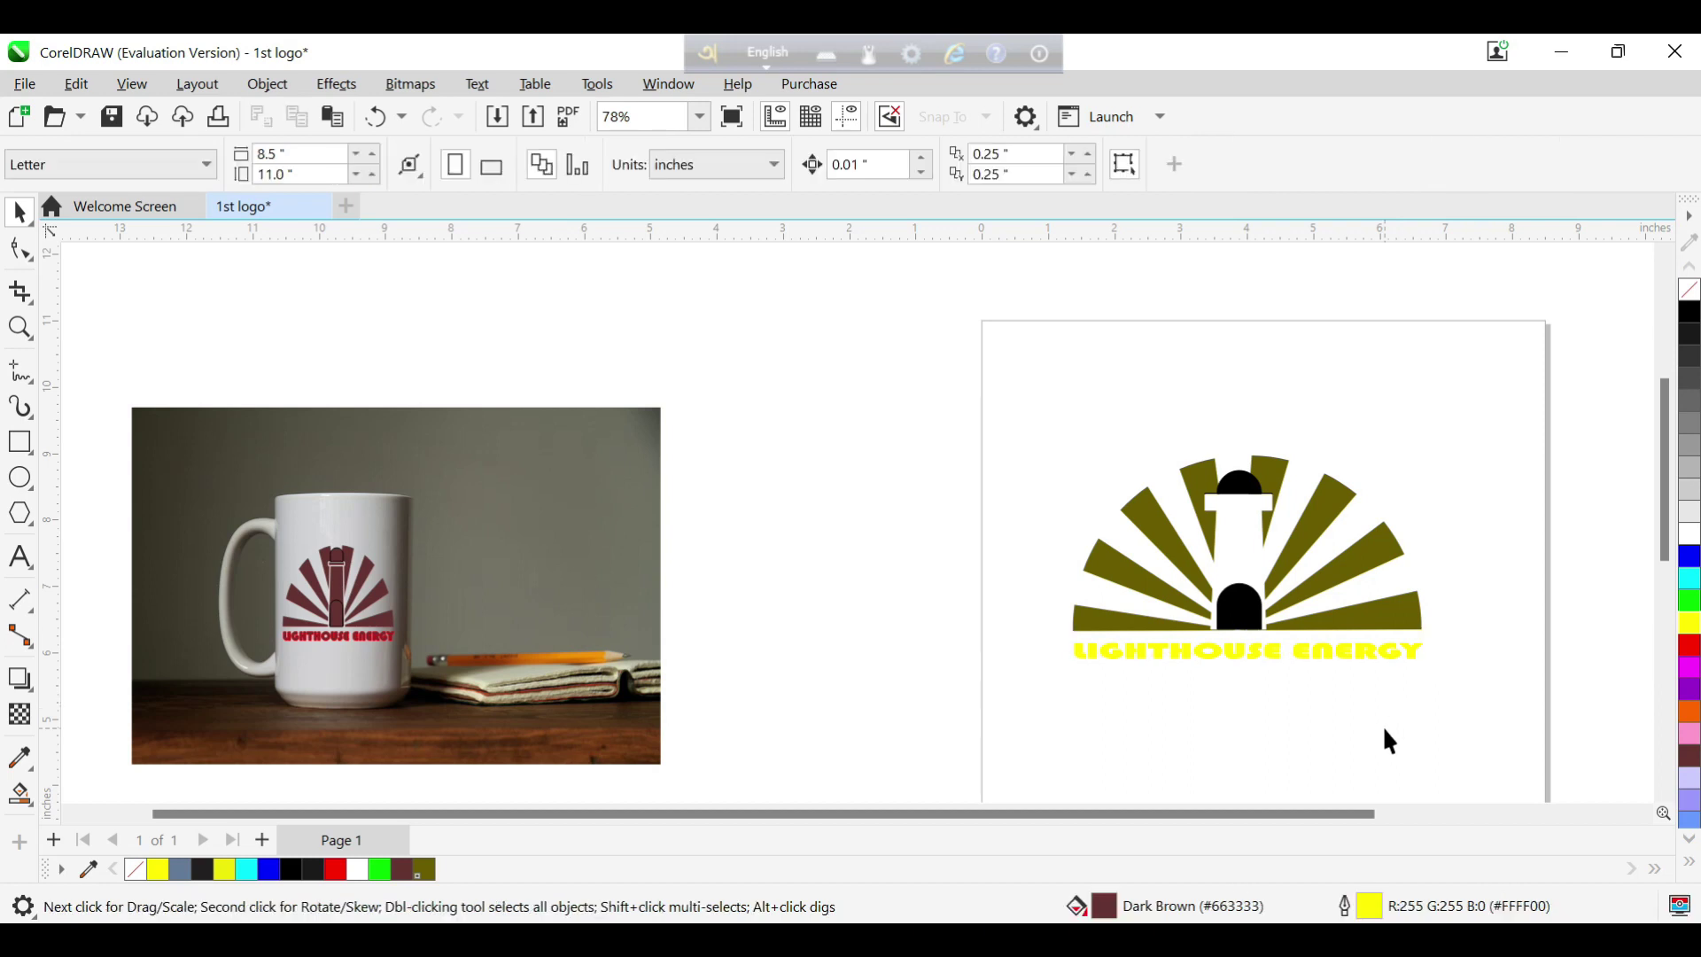
left_click(1156, 647)
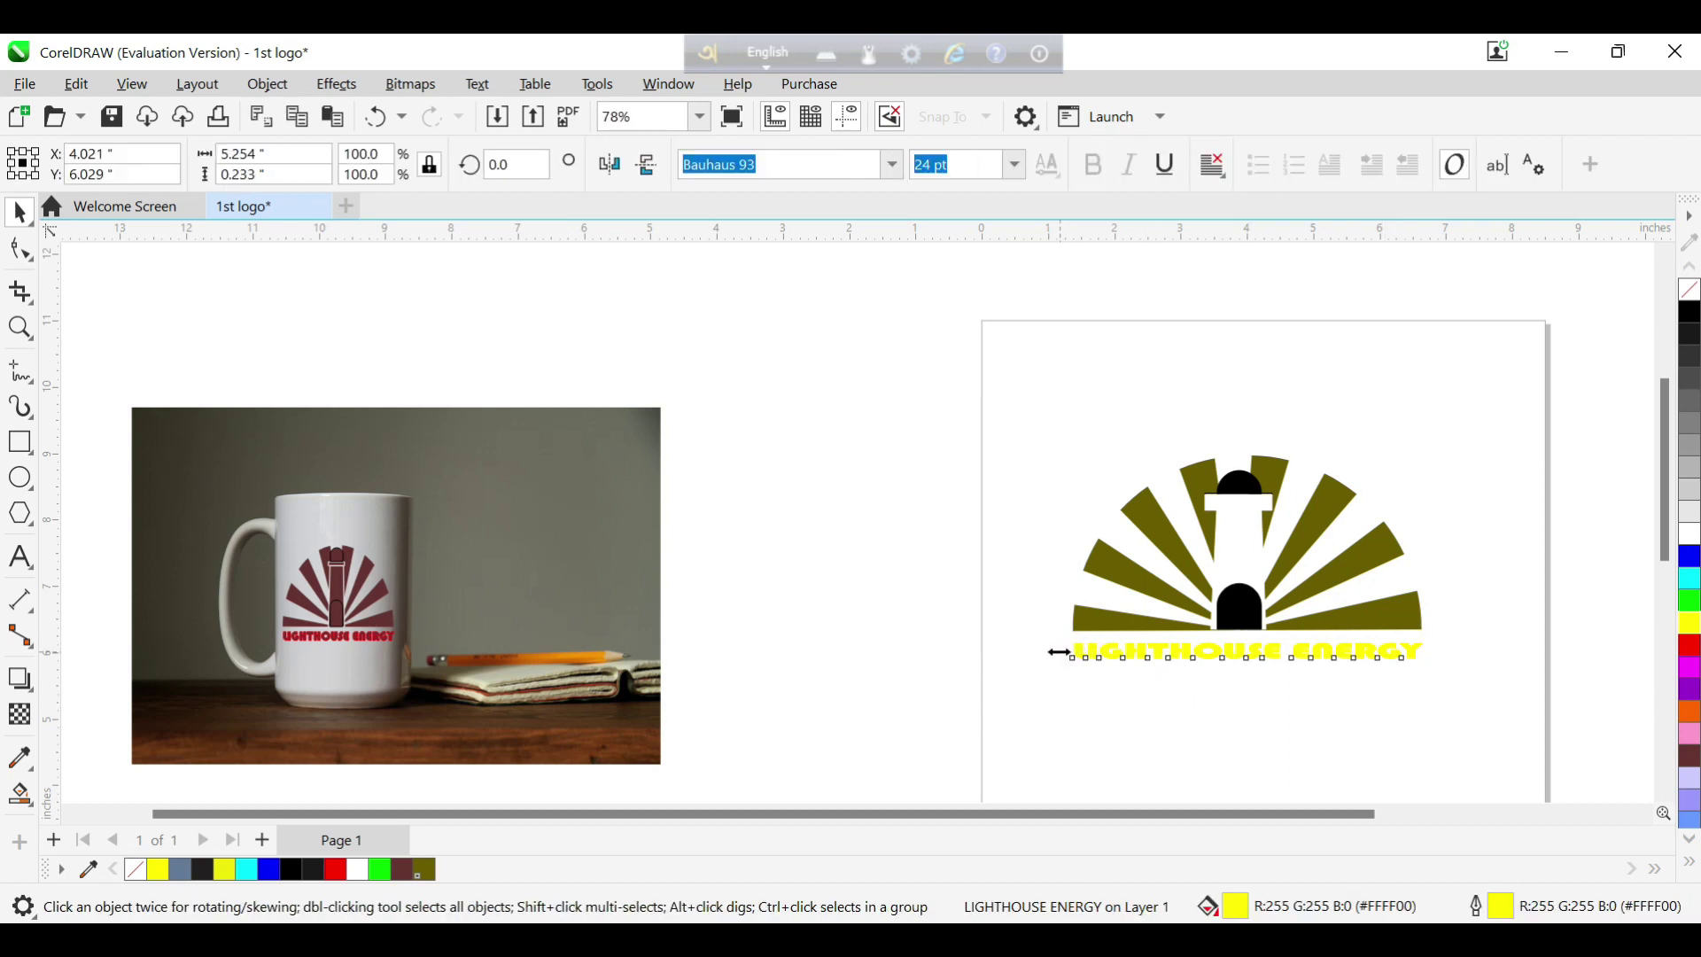
left_click_drag(1058, 653, 1050, 651)
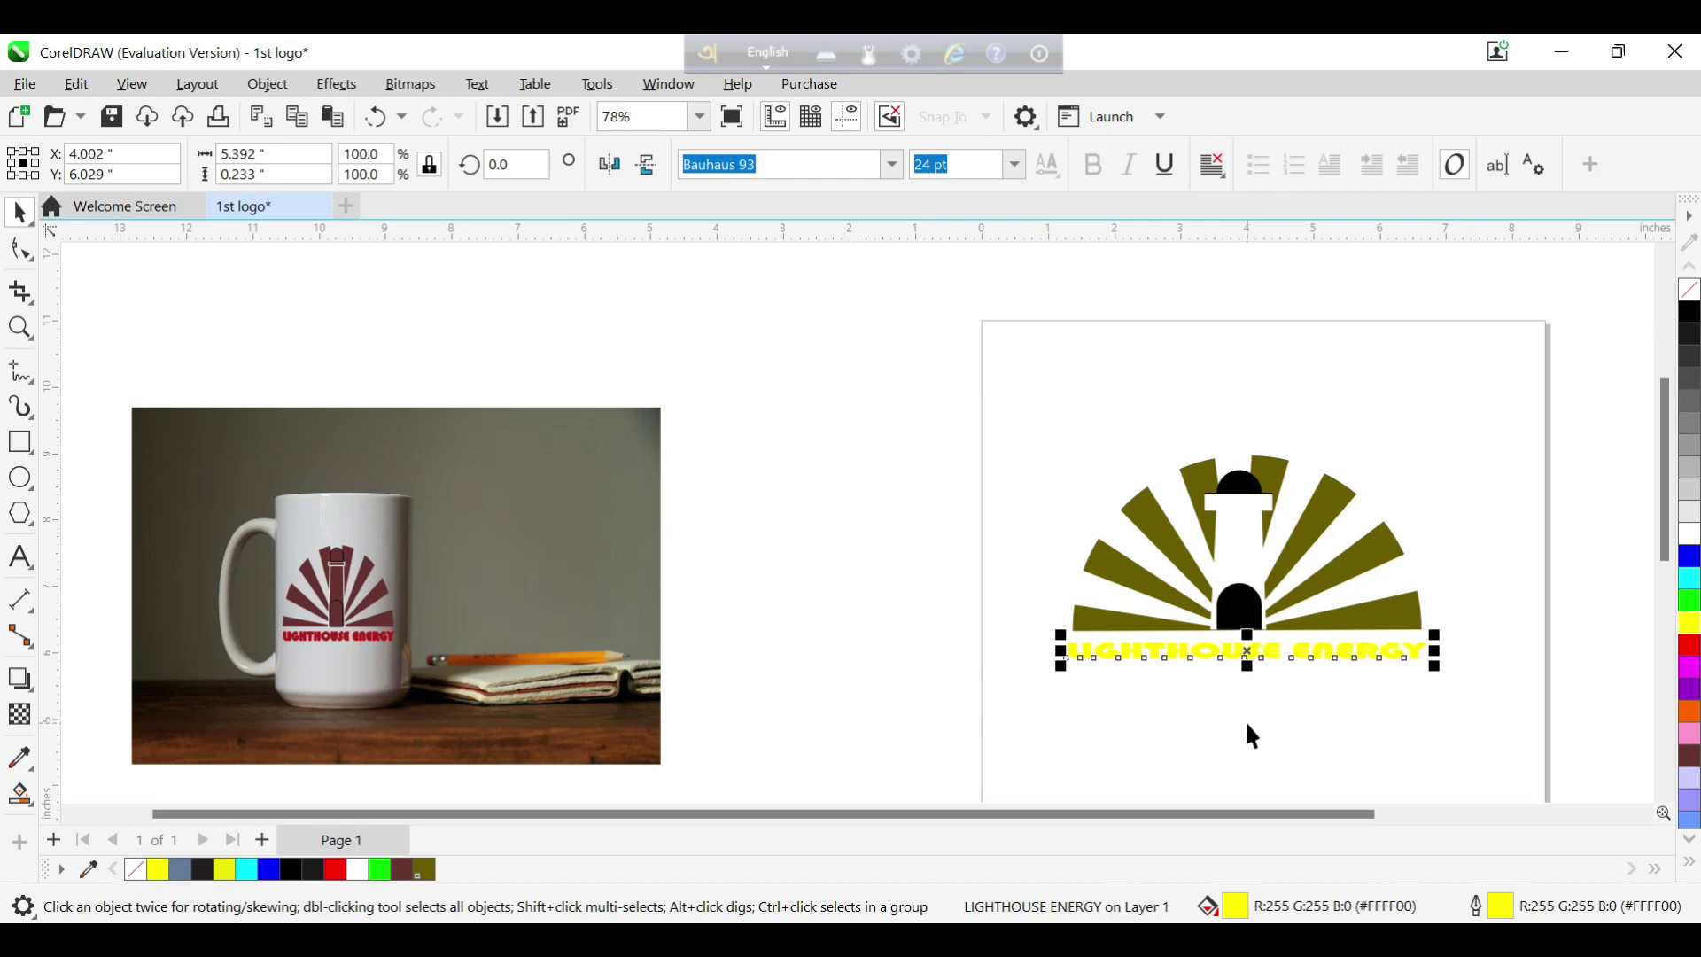
key("Up")
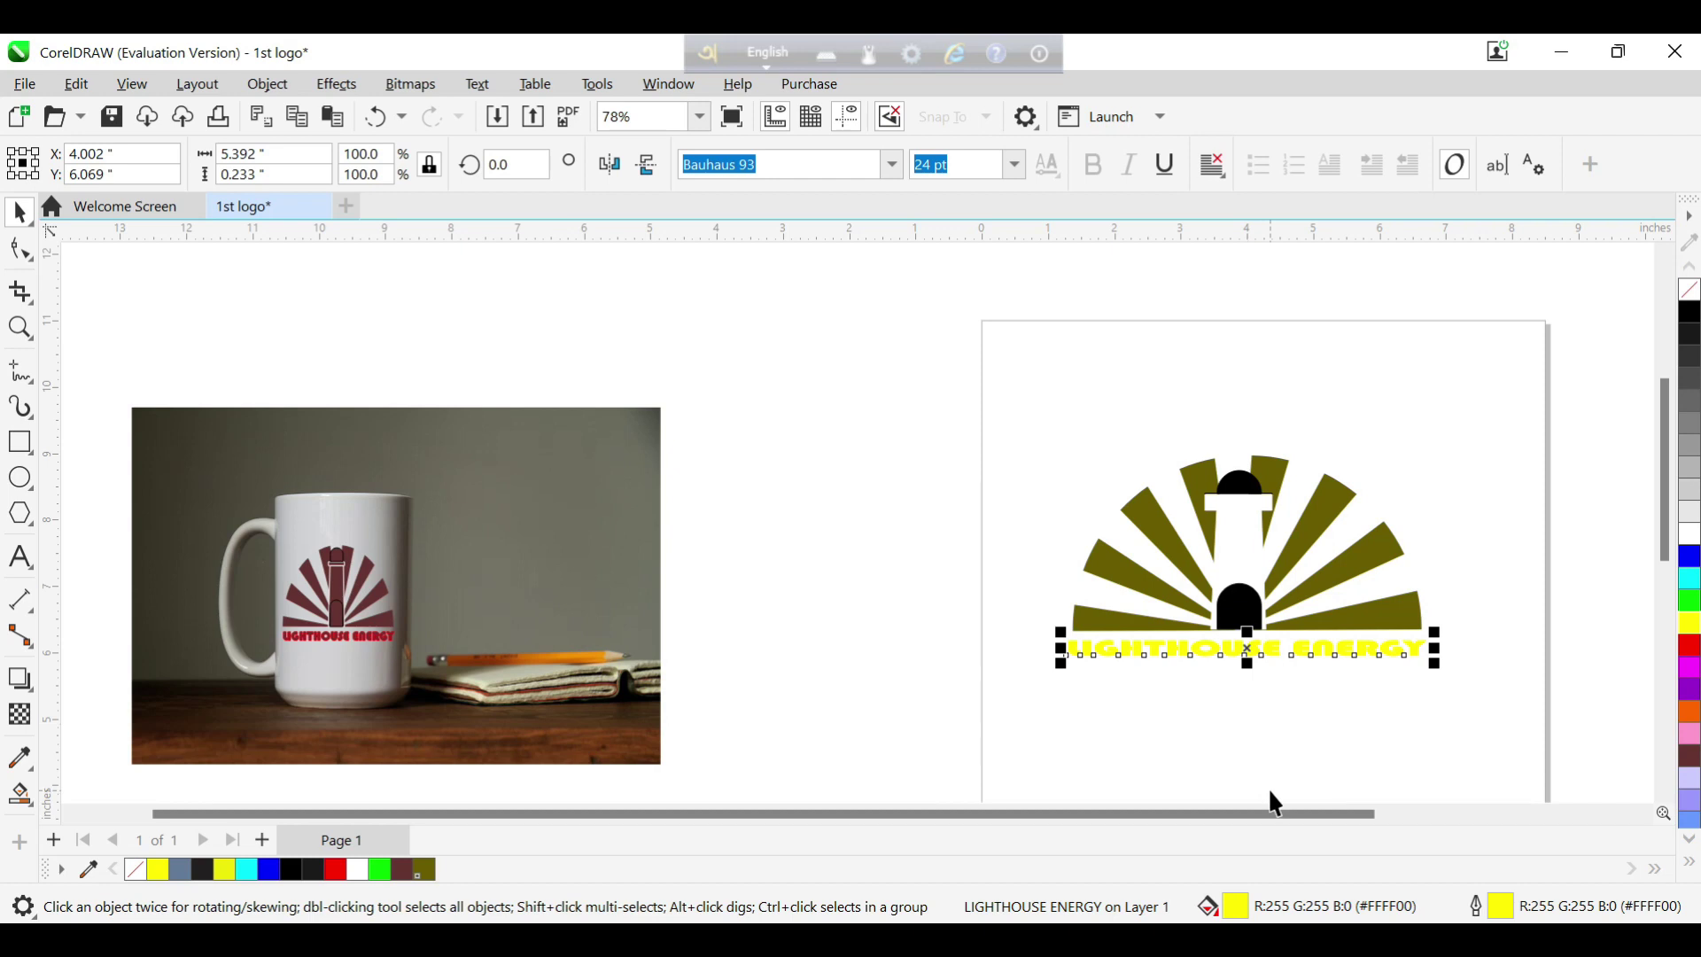
- Group the sunburst, lighthouse and lettering into one object and move the group up and slightly left on the page
left_click(1270, 792)
left_click_drag(1112, 483, 1471, 742)
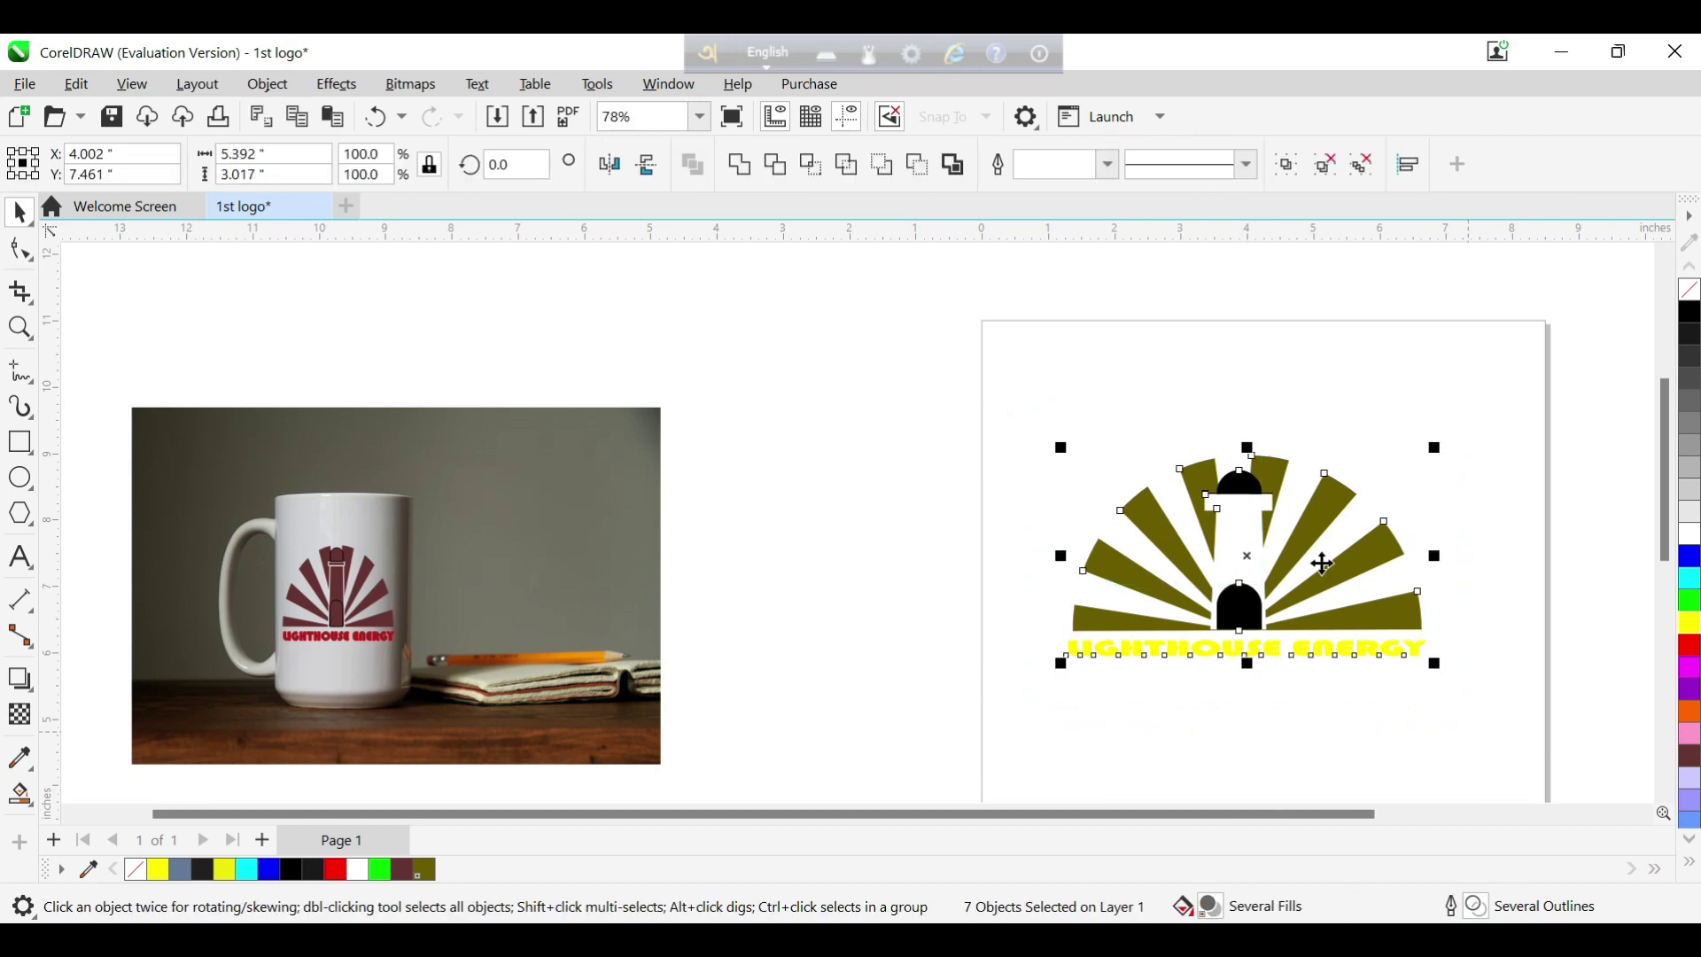
left_click(1287, 167)
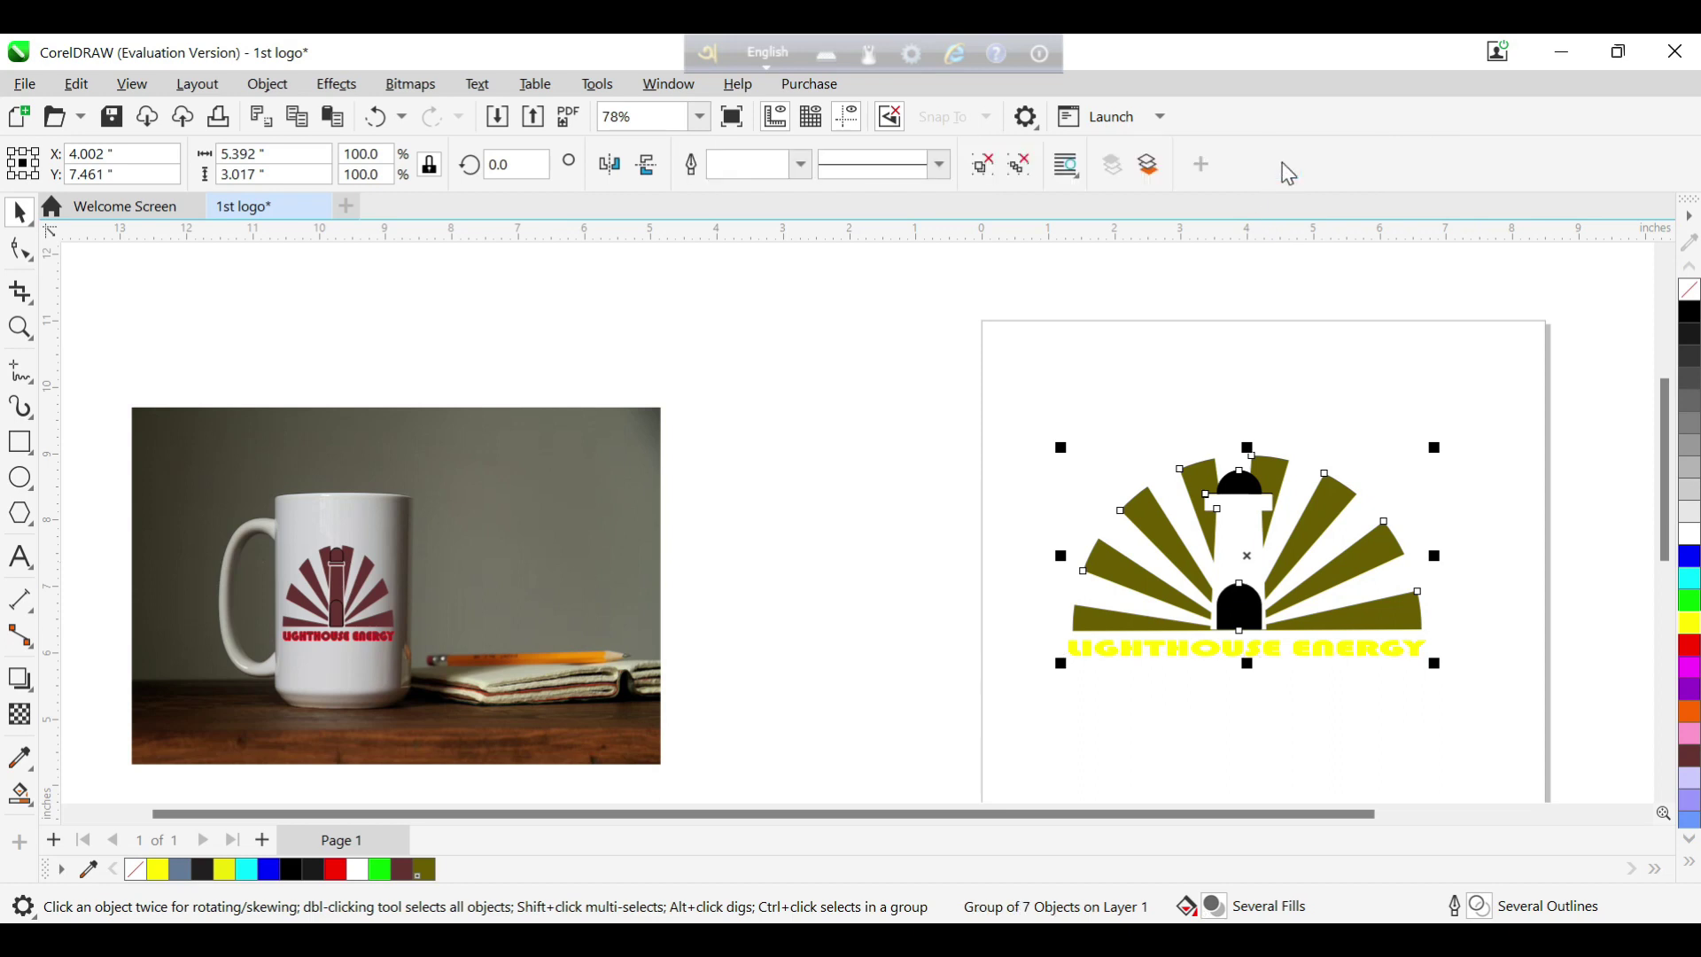
left_click(985, 167)
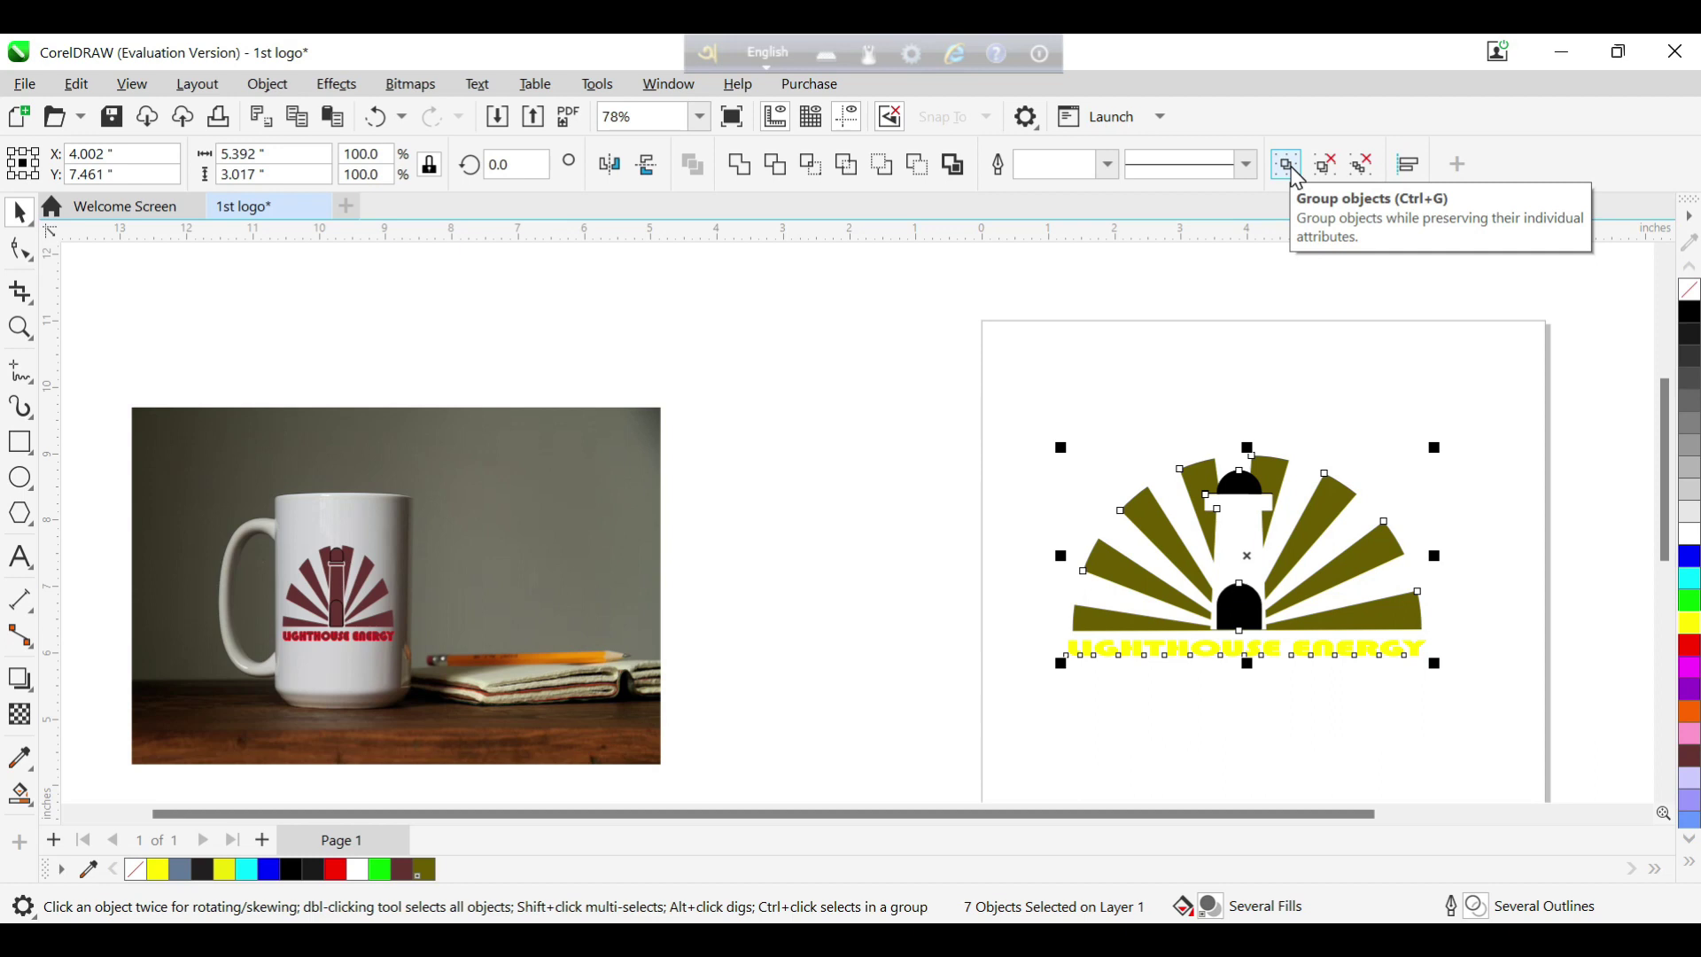
left_click(1290, 169)
left_click(1309, 379)
left_click_drag(1349, 576, 1320, 514)
left_click(1396, 636)
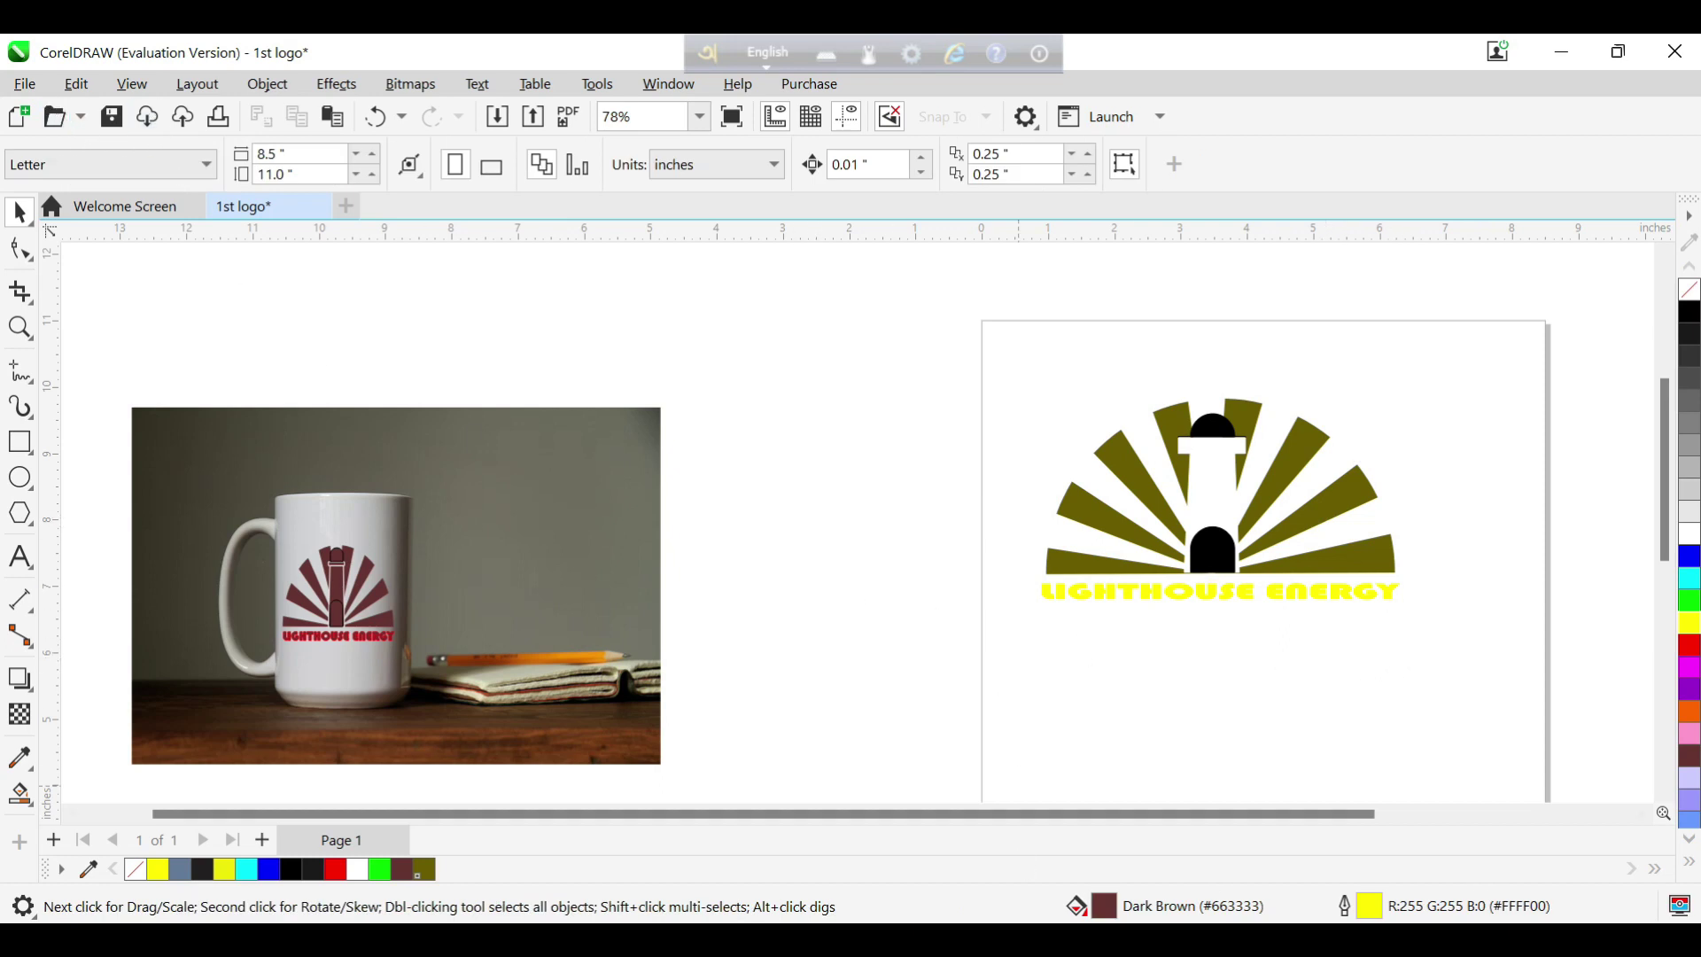
key("alt+Tab")
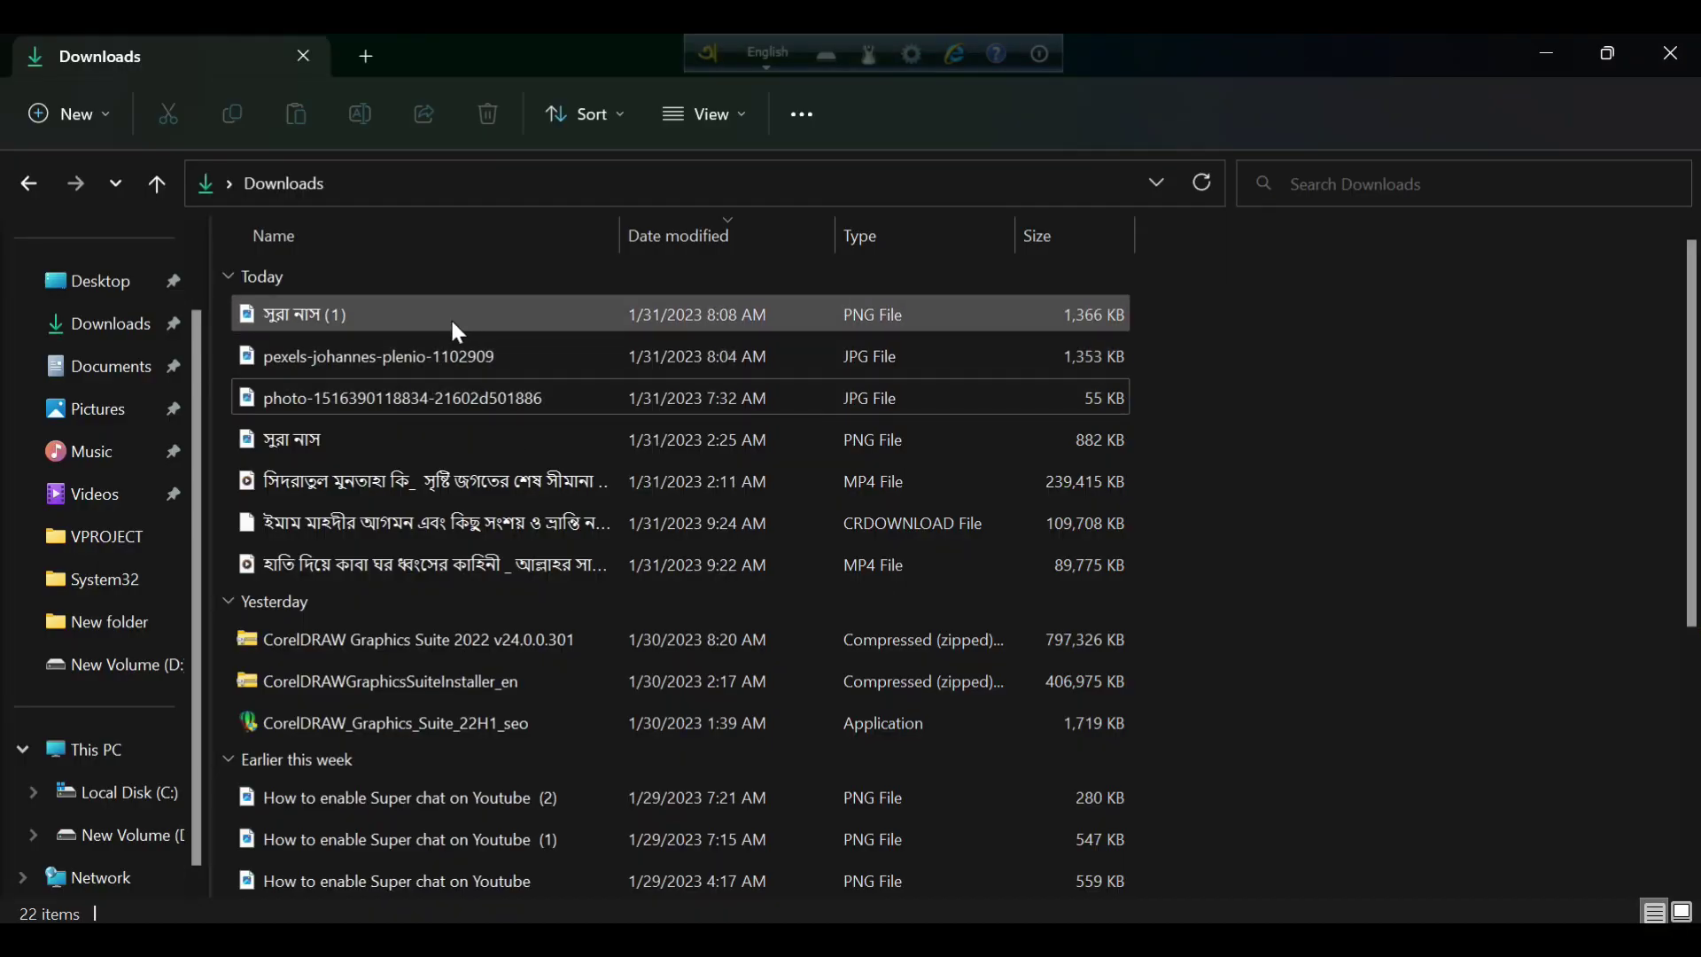
left_click_drag(358, 401, 1271, 631)
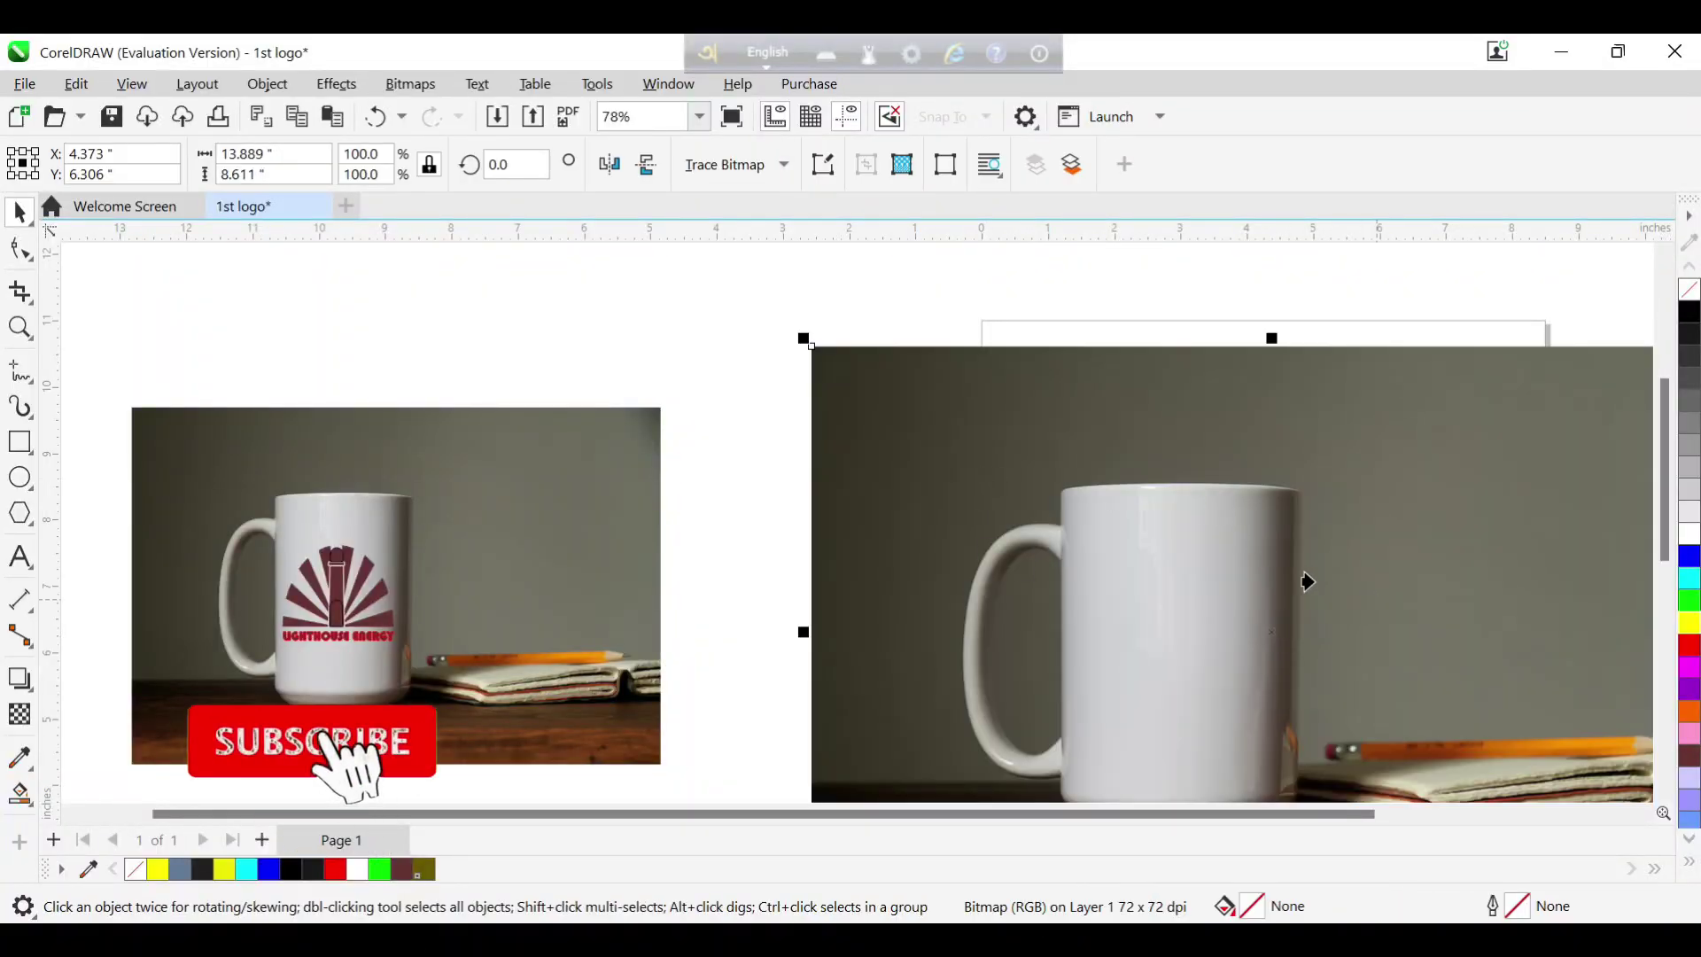
left_click(1140, 539)
left_click(1069, 557)
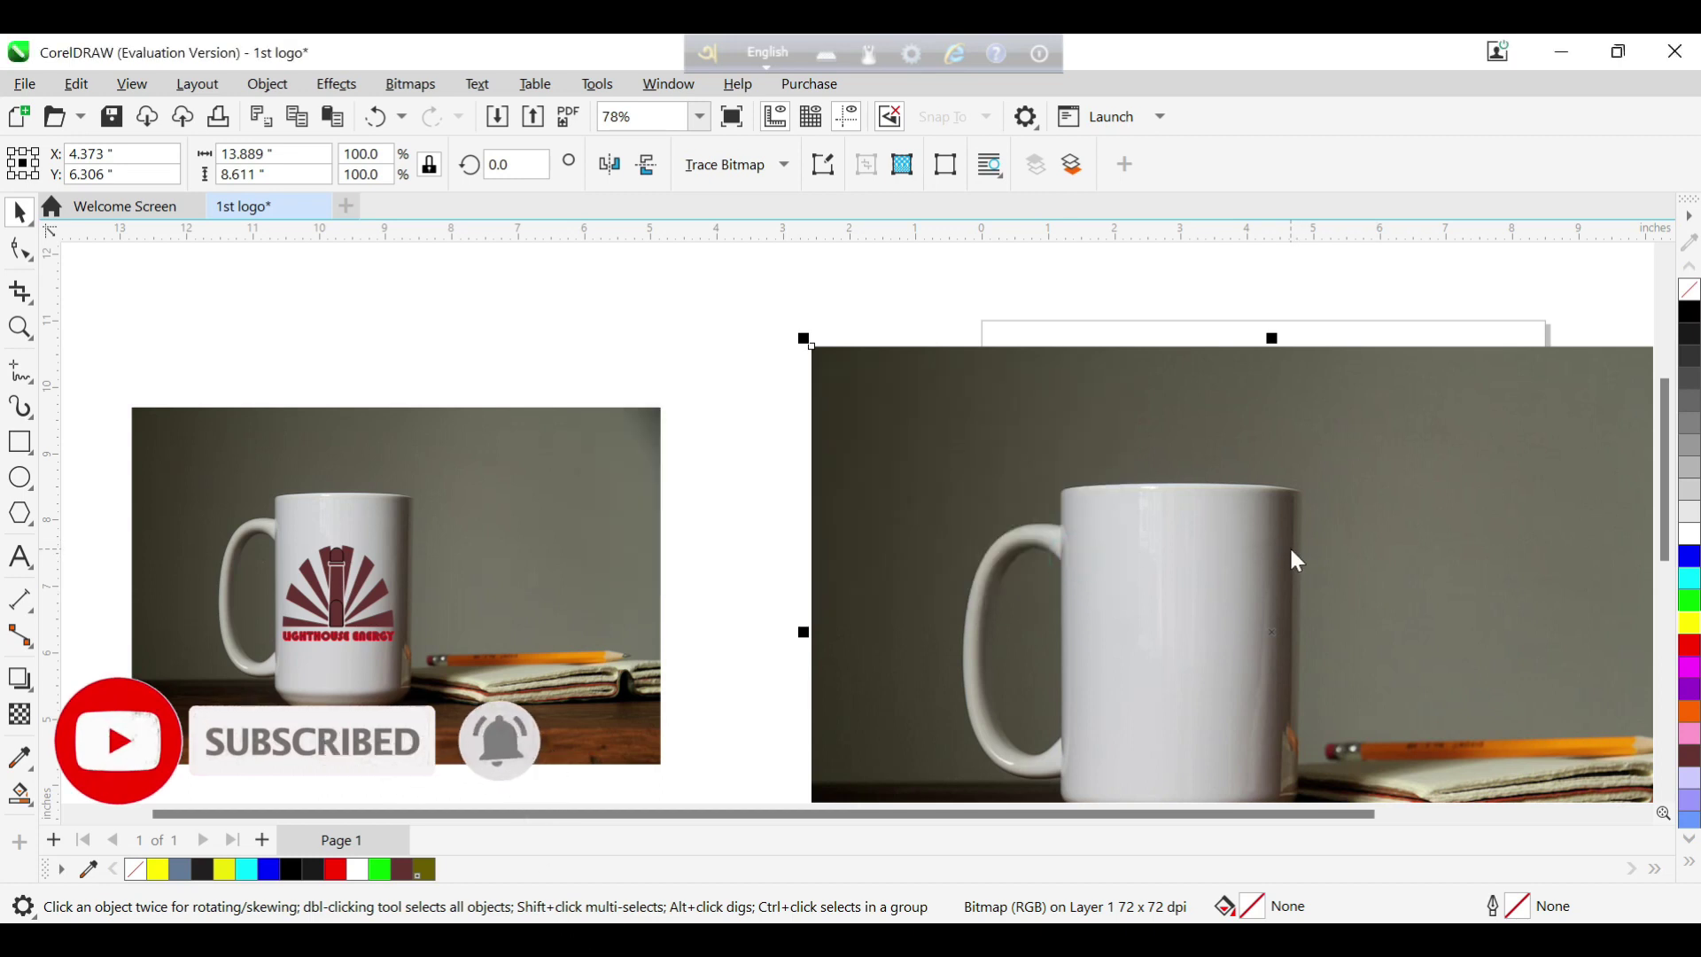
left_click_drag(1291, 550, 965, 524)
- Move the logo group to the right, clear of the blank mug photo, and order it in front of that photo
left_click(1326, 526)
left_click(1326, 525)
left_click_drag(1495, 584, 1533, 583)
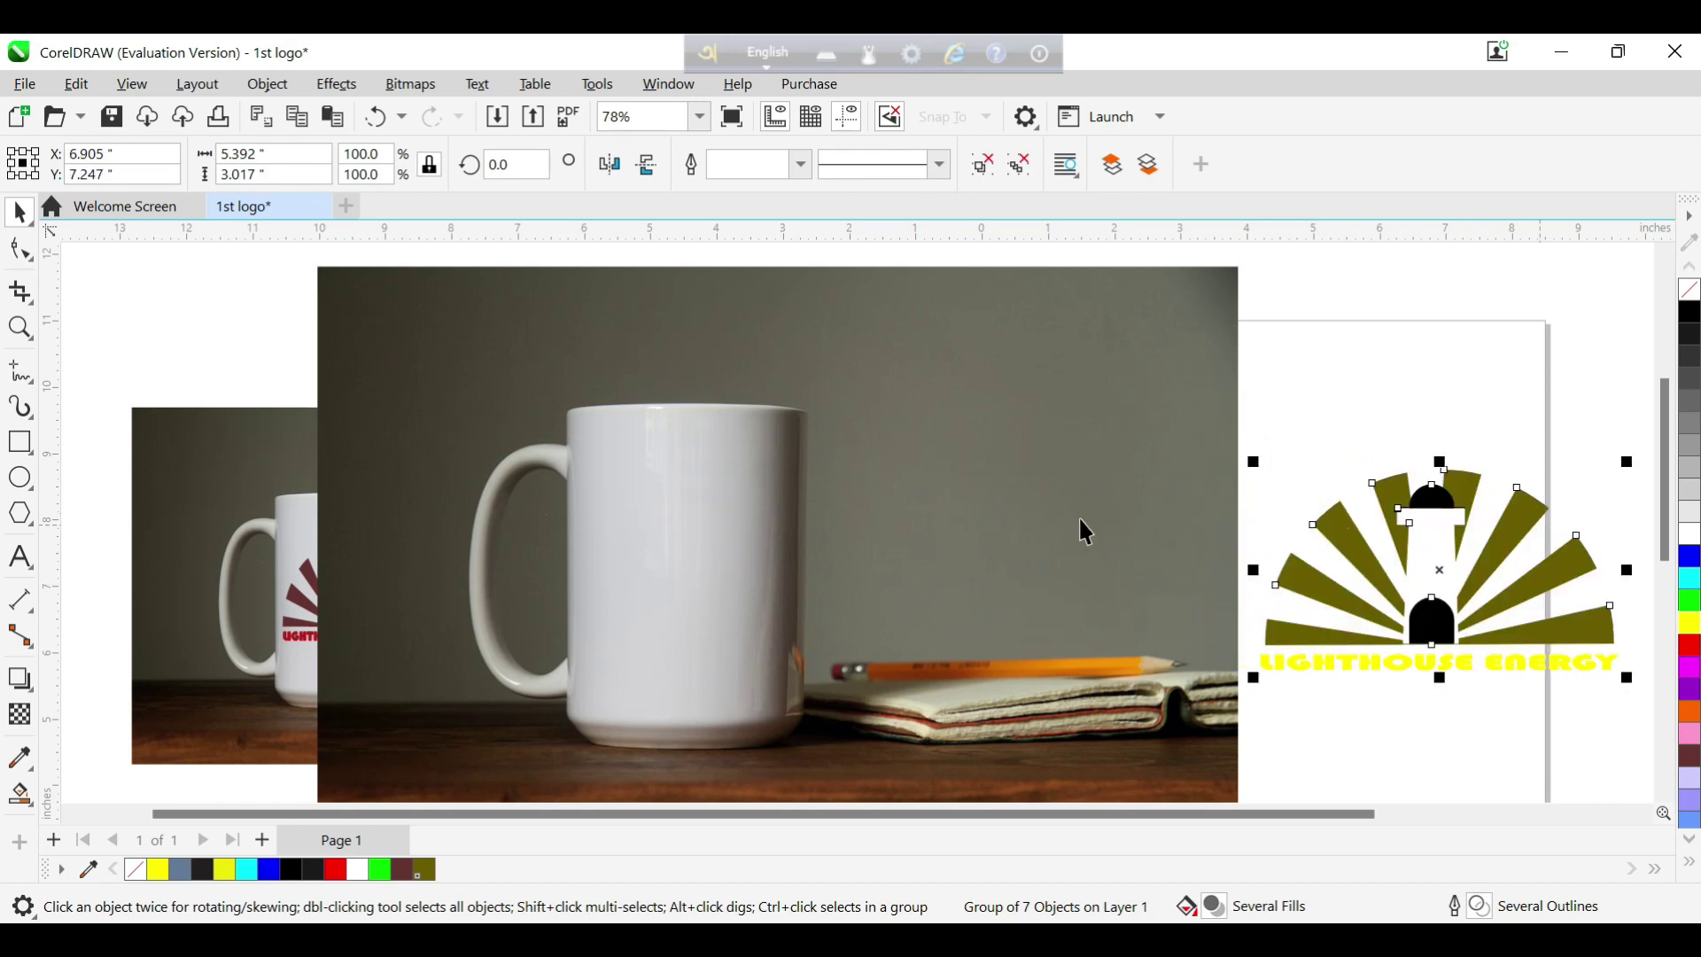
right_click(1488, 564)
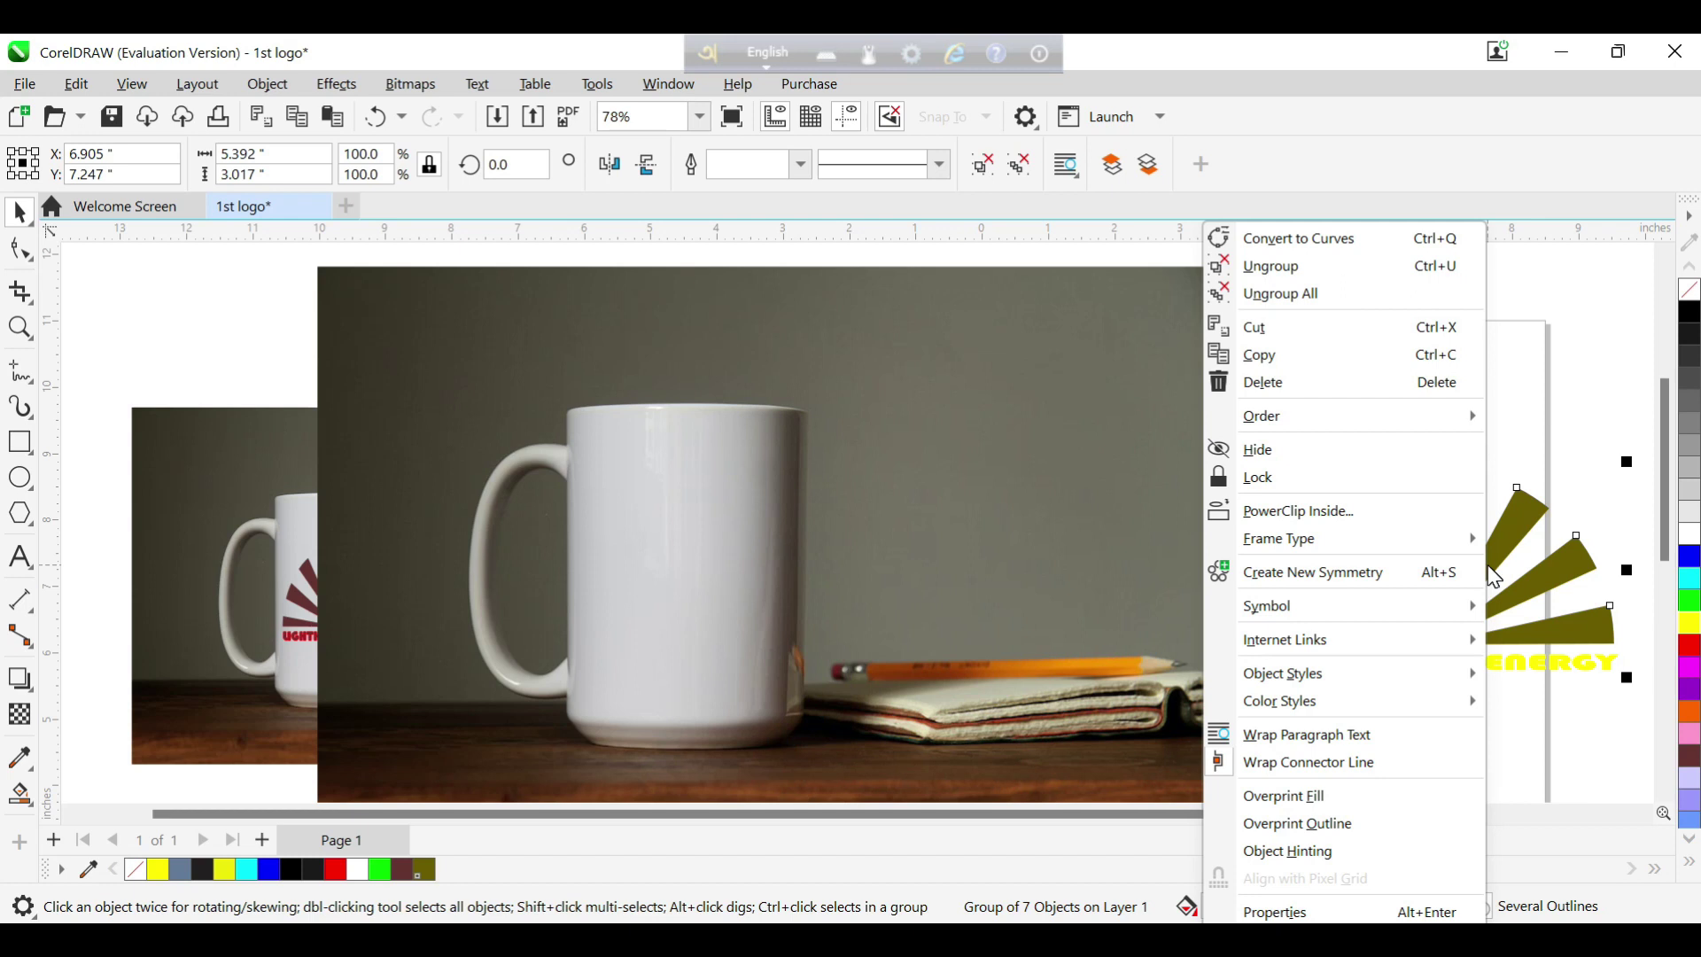
mouse_move(1351, 416)
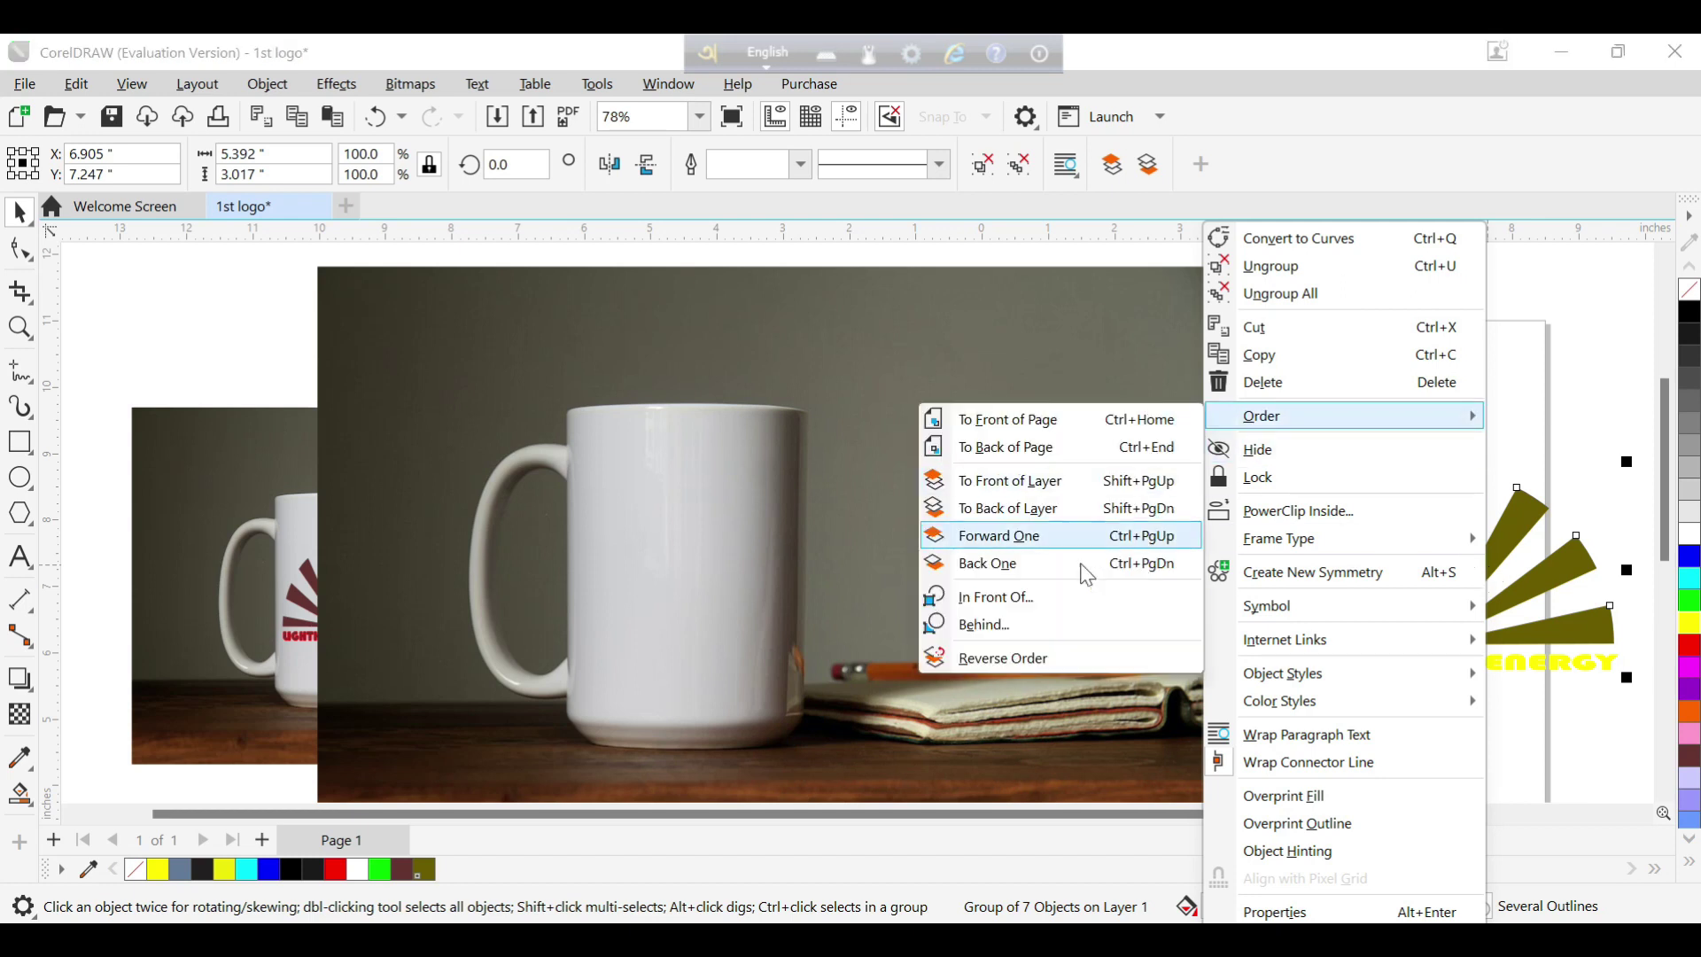
left_click(982, 597)
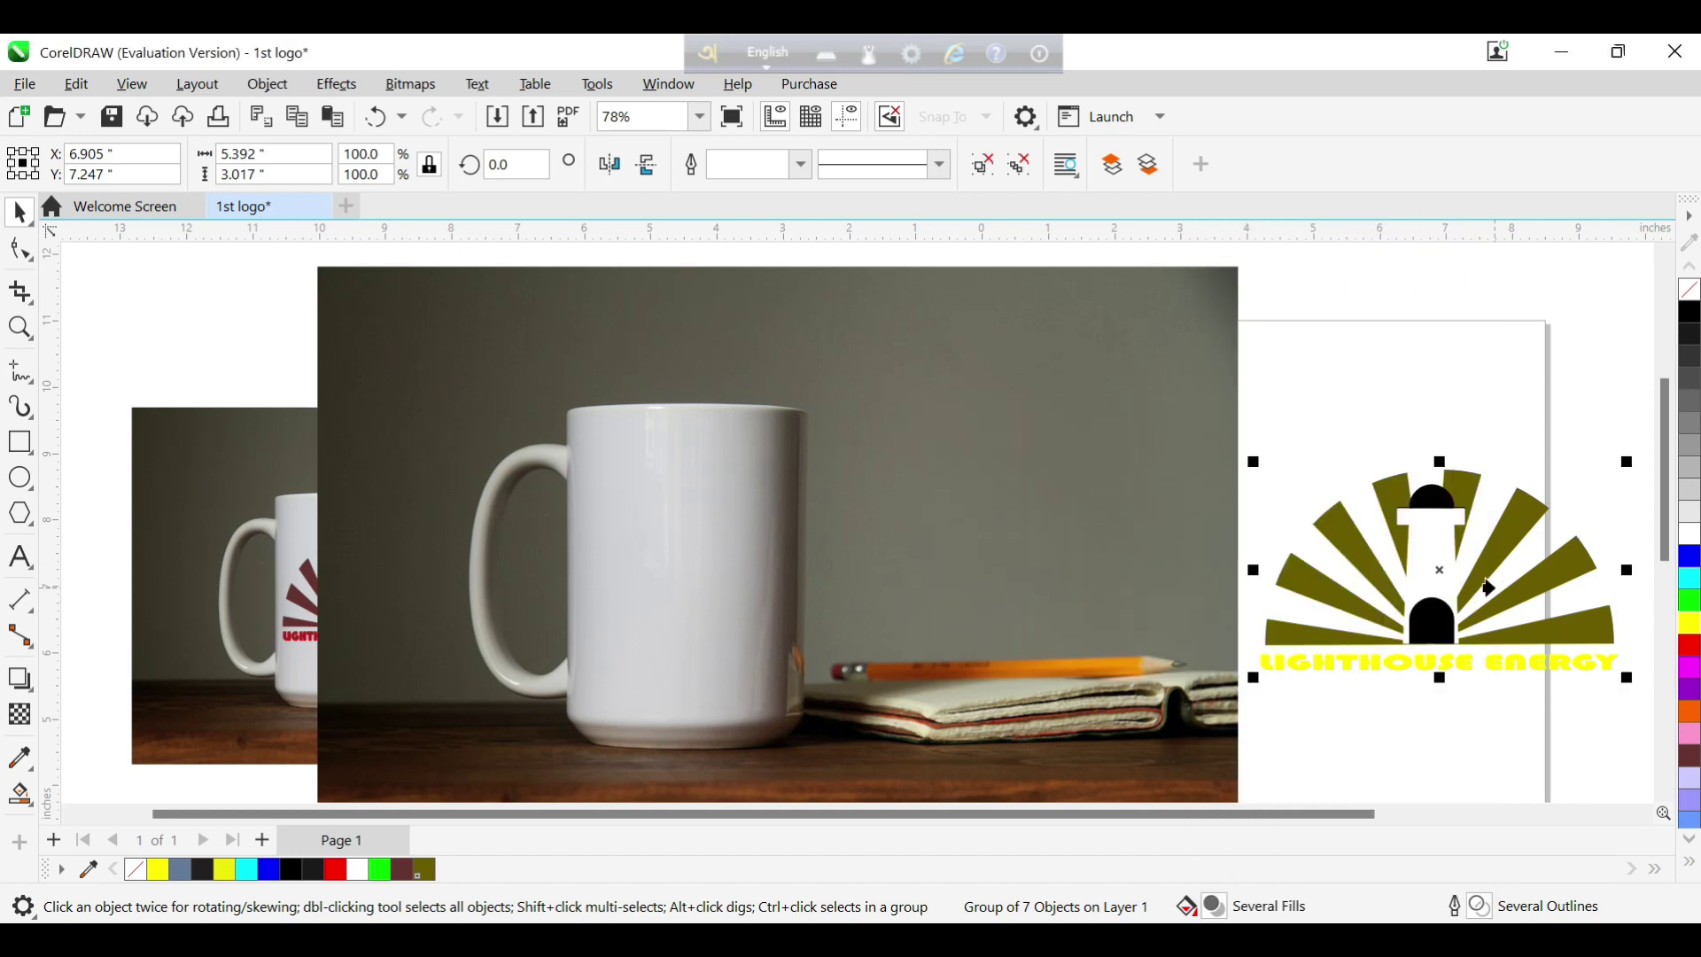
left_click(1057, 587)
- Place the logo group on the blank mug's face and resize it to about 3.1 by 2.1 inches
left_click_drag(1462, 568, 731, 555)
left_click_drag(871, 673, 763, 566)
left_click(728, 559)
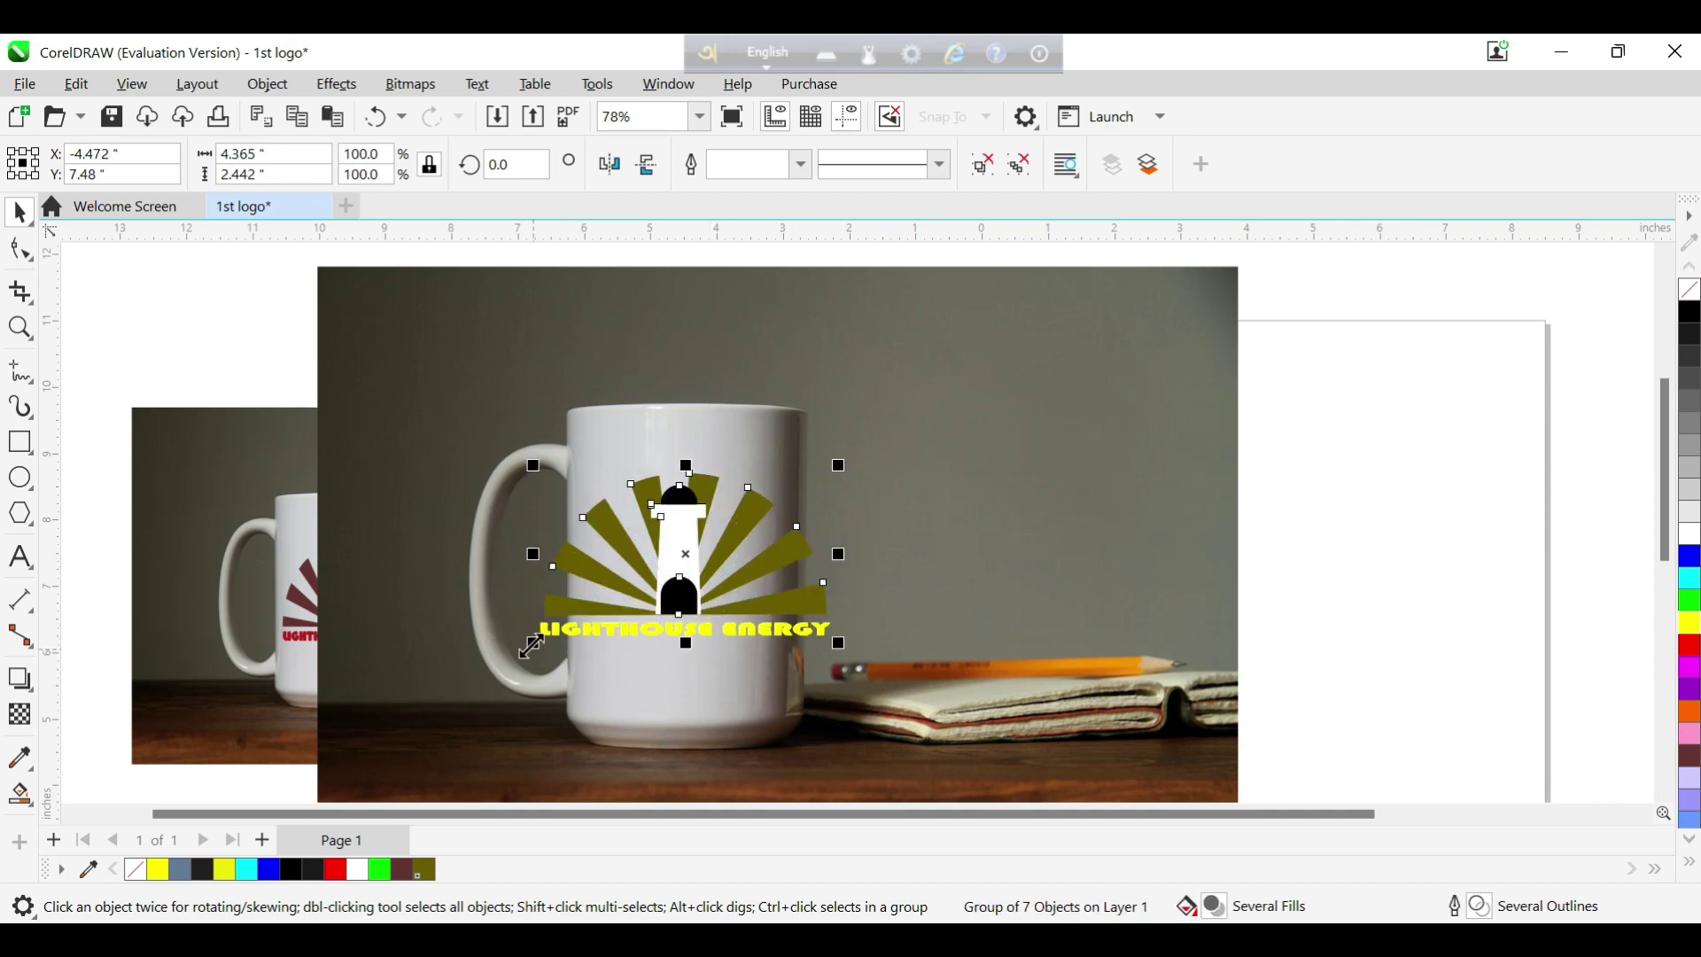
left_click_drag(532, 644, 567, 625)
left_click_drag(842, 624, 796, 602)
left_click_drag(736, 547, 734, 604)
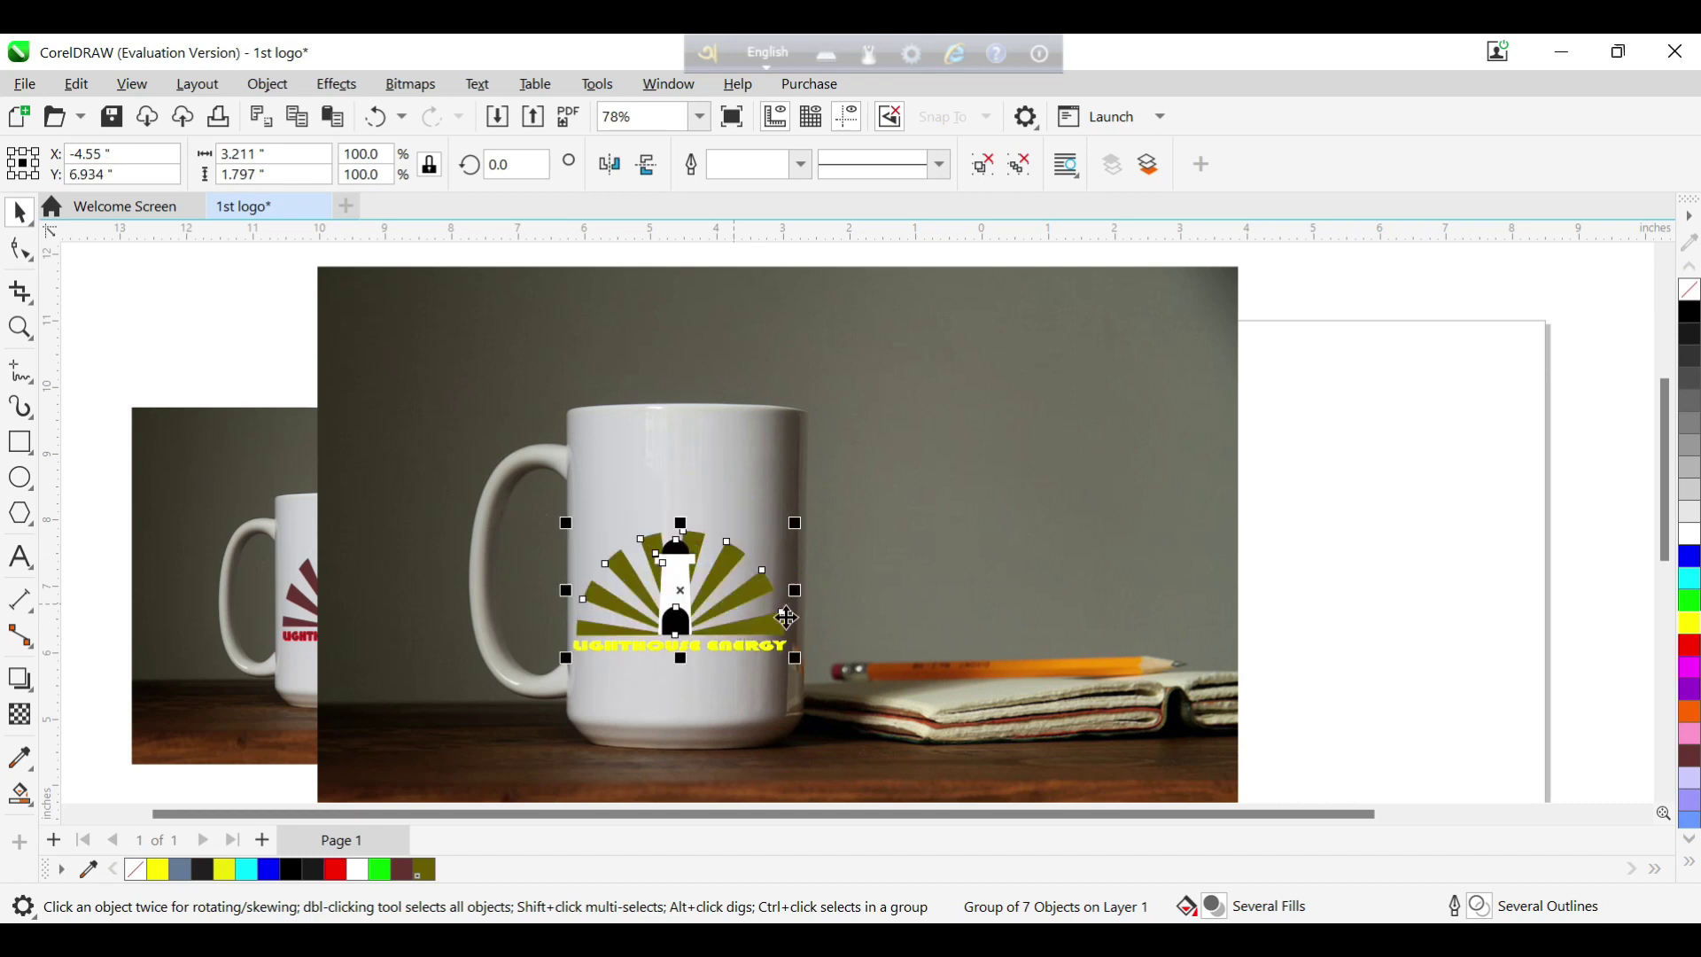
left_click_drag(681, 522, 682, 502)
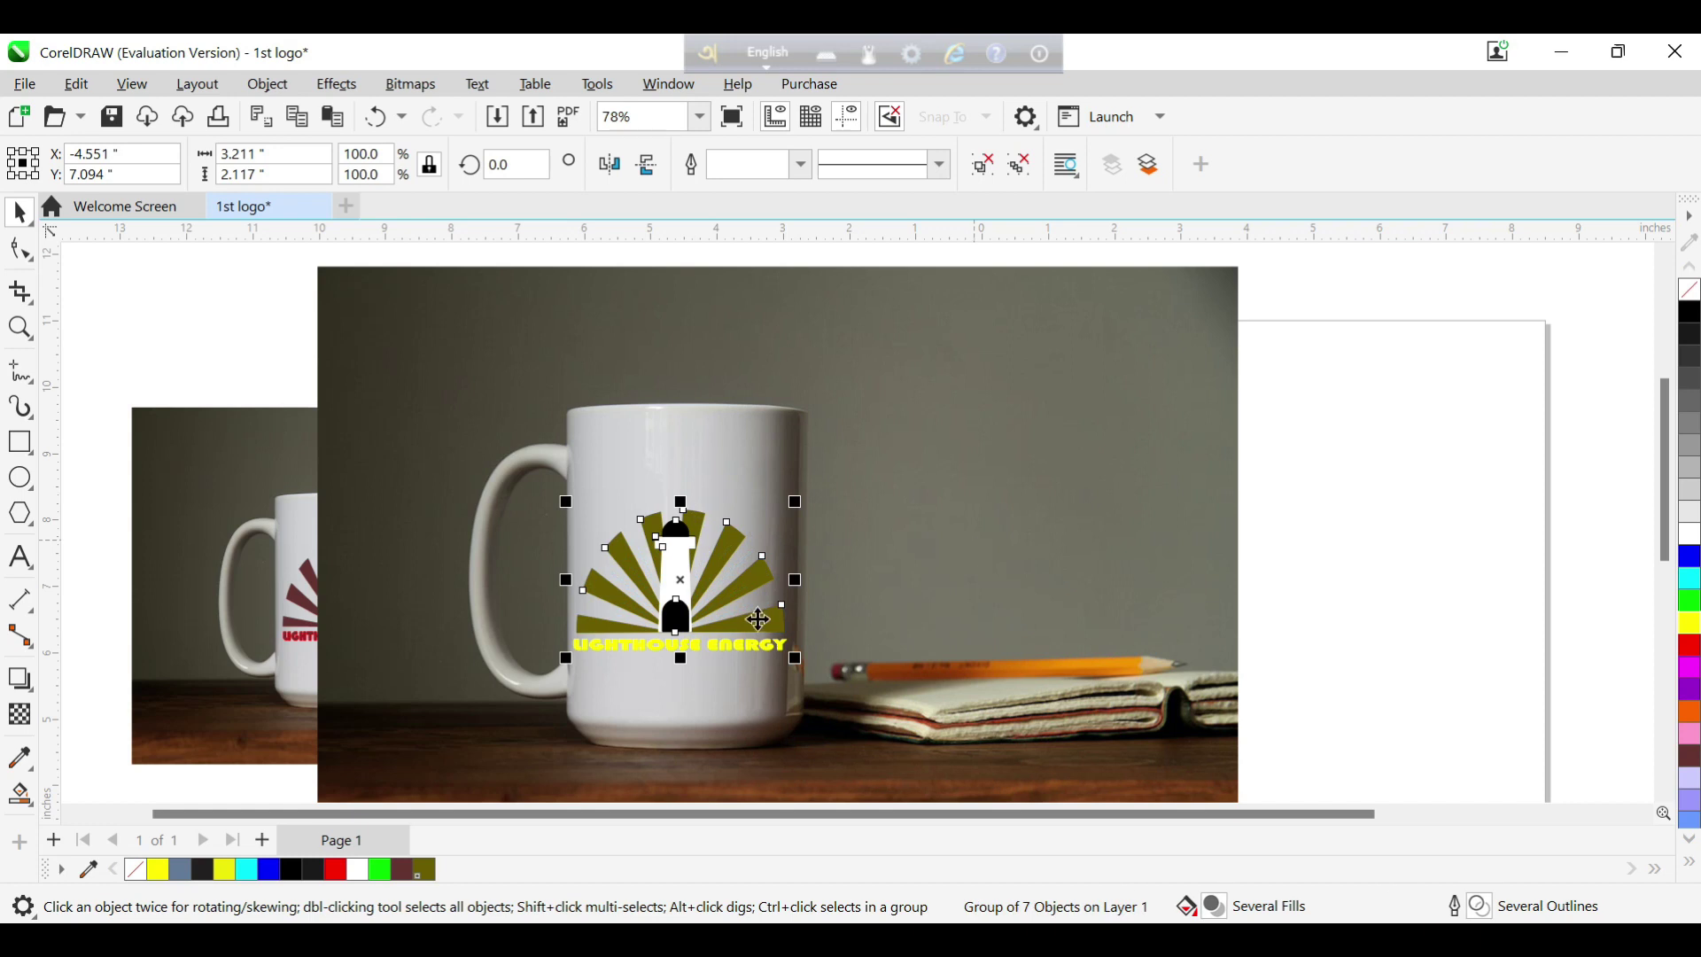
left_click_drag(799, 577, 794, 578)
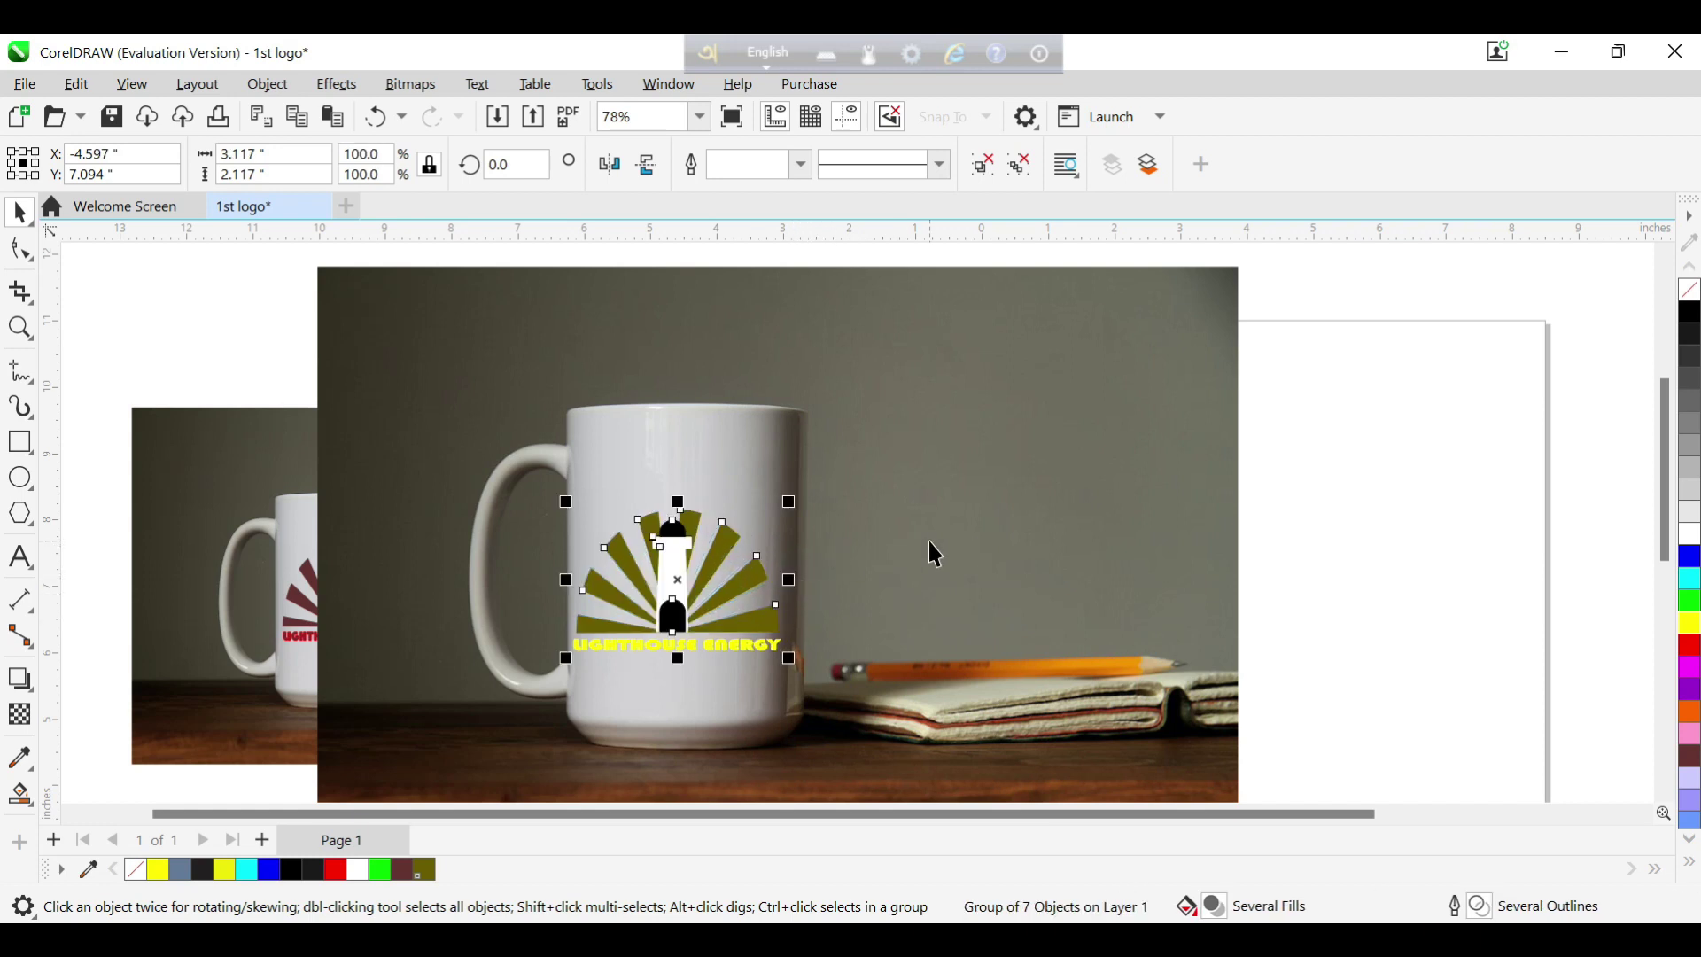
- Try a green fill on the logo group on the mug and undo it
left_click(1693, 603)
key("ctrl+z")
left_click(1480, 542)
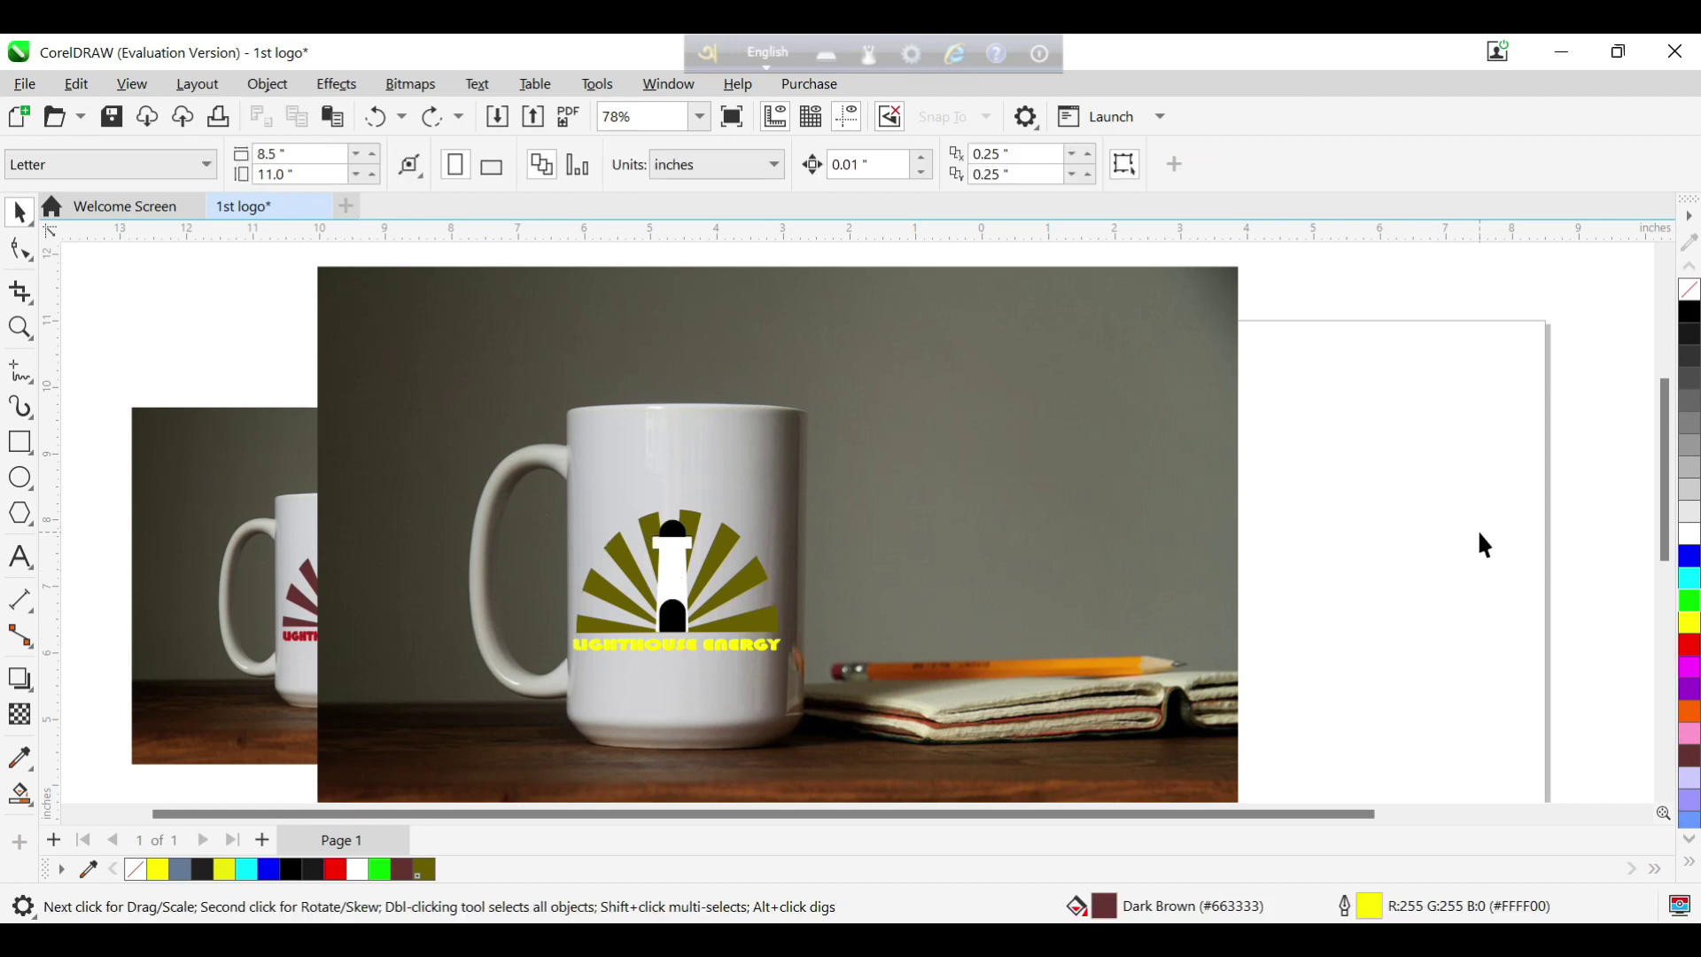
scroll(962, 554, "down", 2)
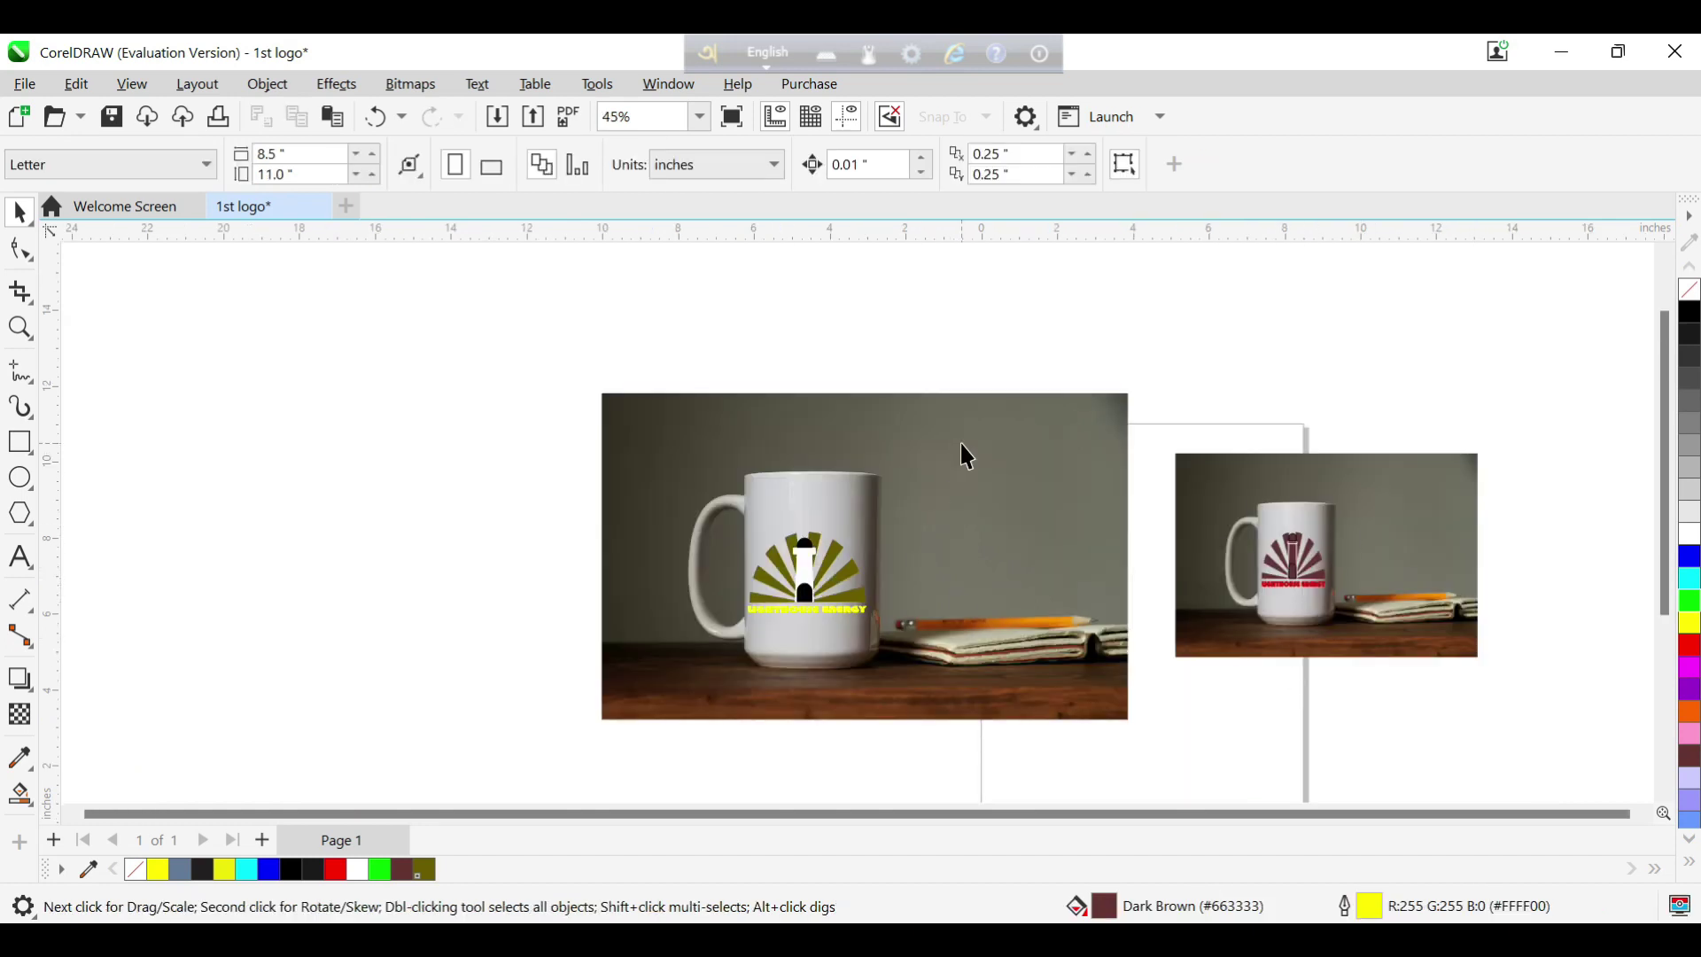